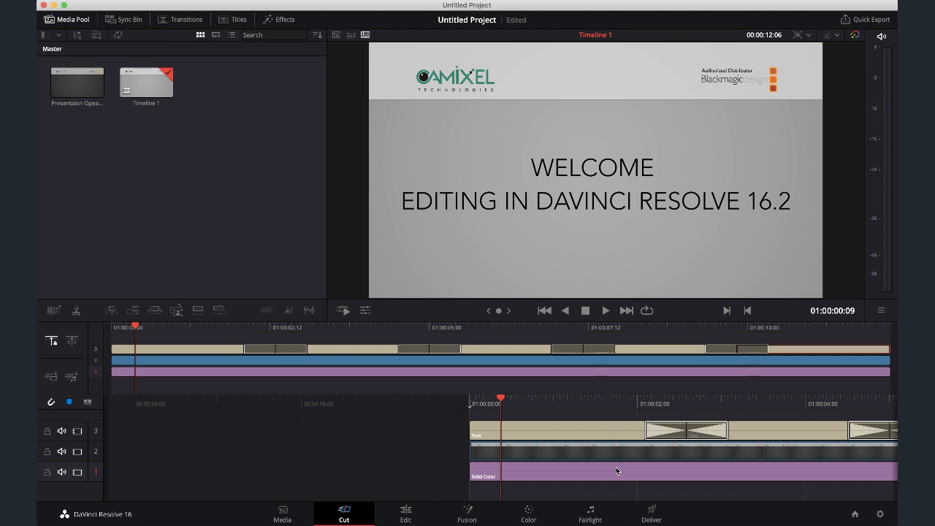
Play the intro timeline from the welcome title through the DaVinci Resolve history title cards
key(Down)
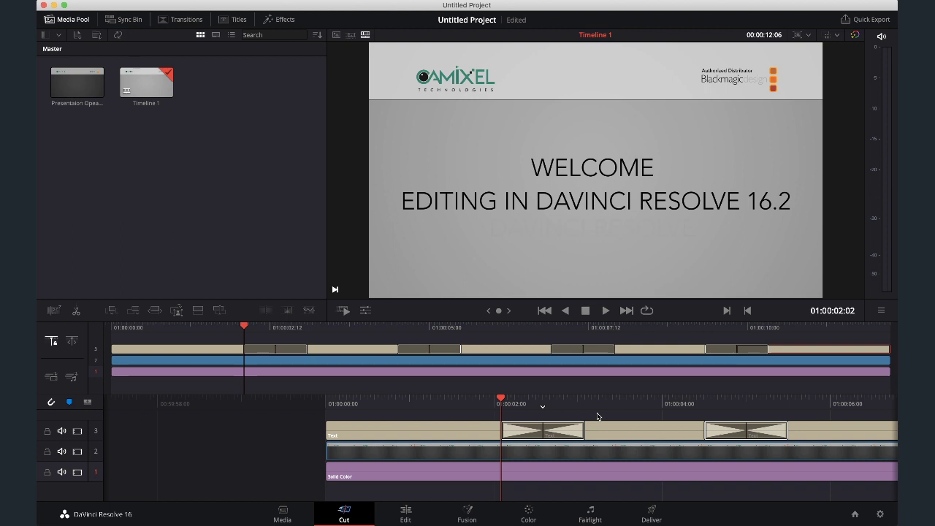
key(space)
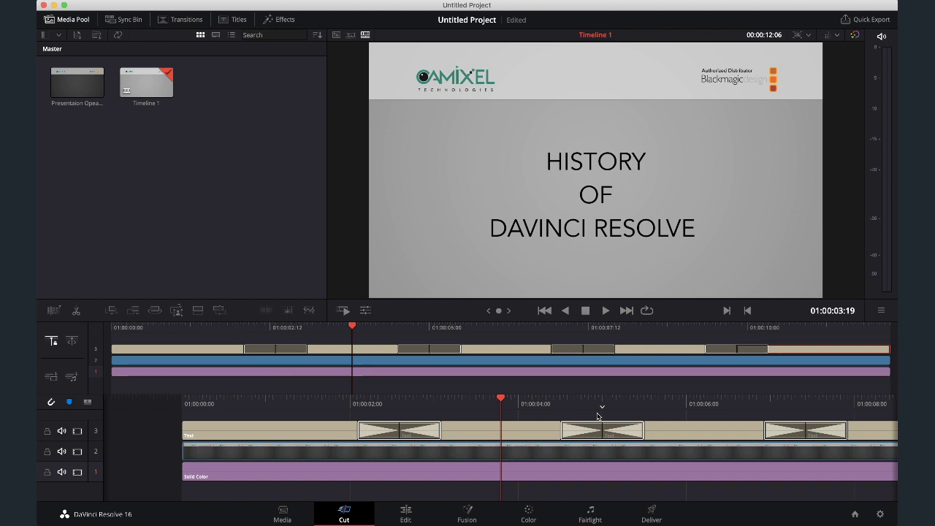
scroll(597, 416, down, 3)
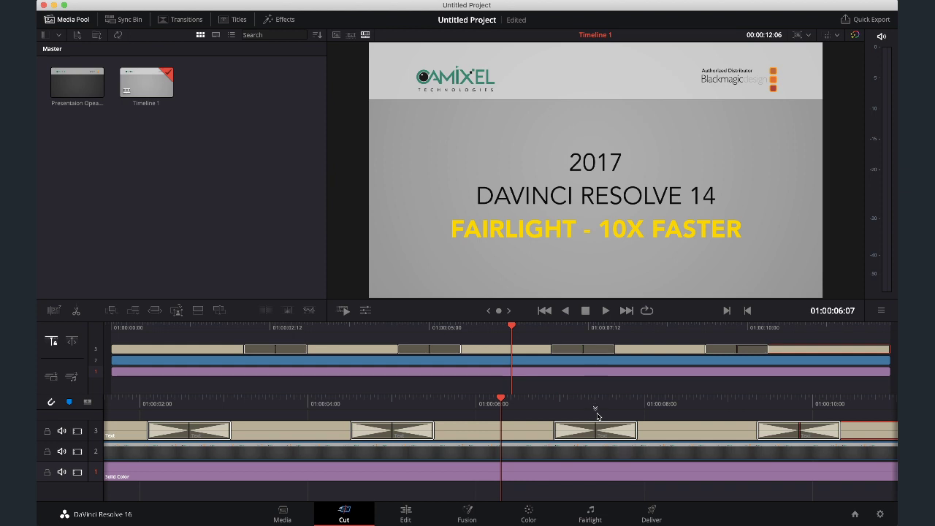
key(space)
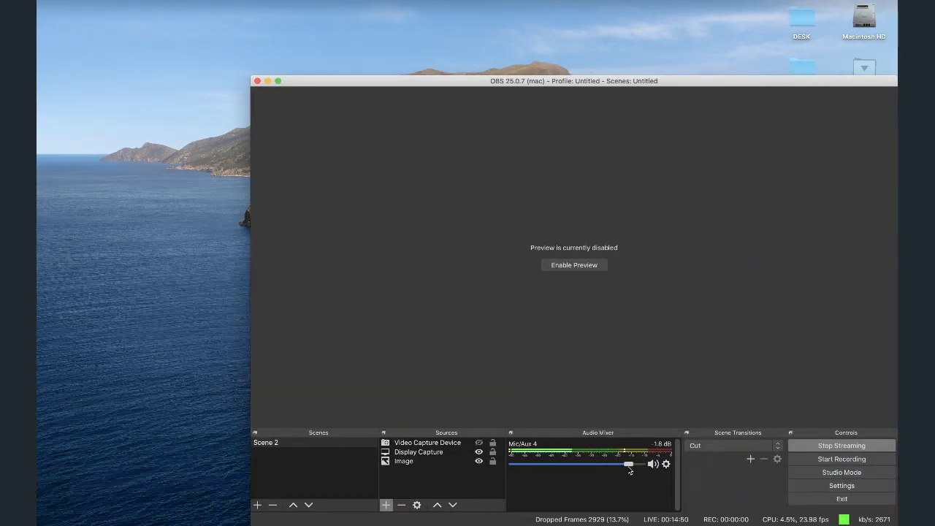
Switch to OBS, raise the Mic/Aux 4 level slightly and make the Video Capture Device source visible
drag(629, 465, 634, 464)
click(479, 444)
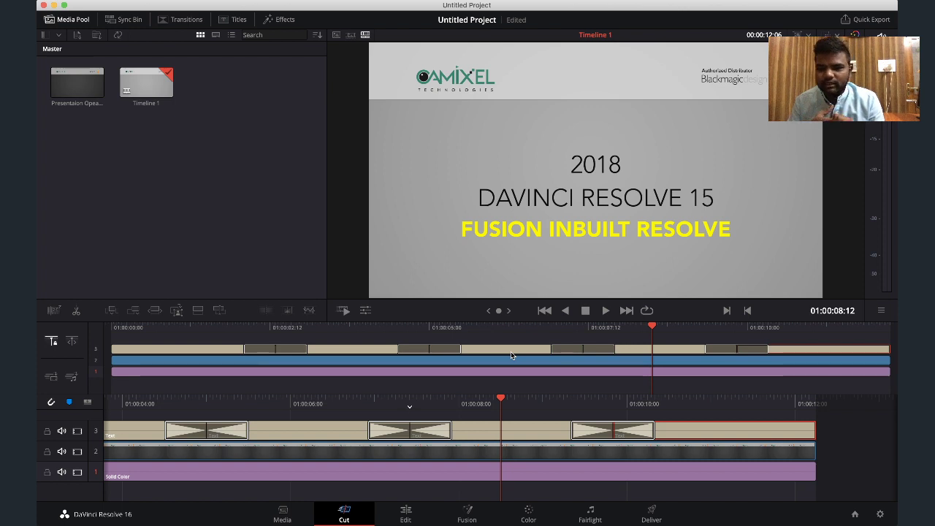
Play the remaining title cards, start a new project and save the current one as "Intro"
key(space)
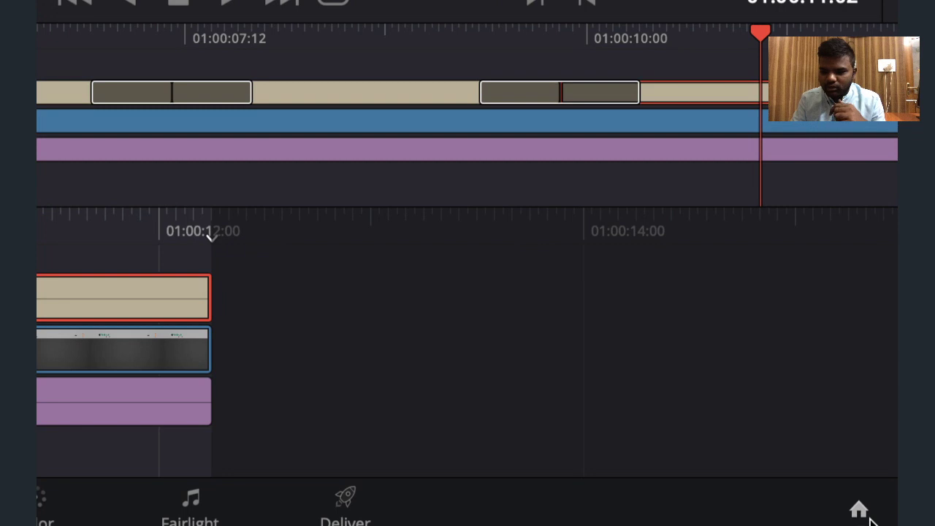
click(832, 503)
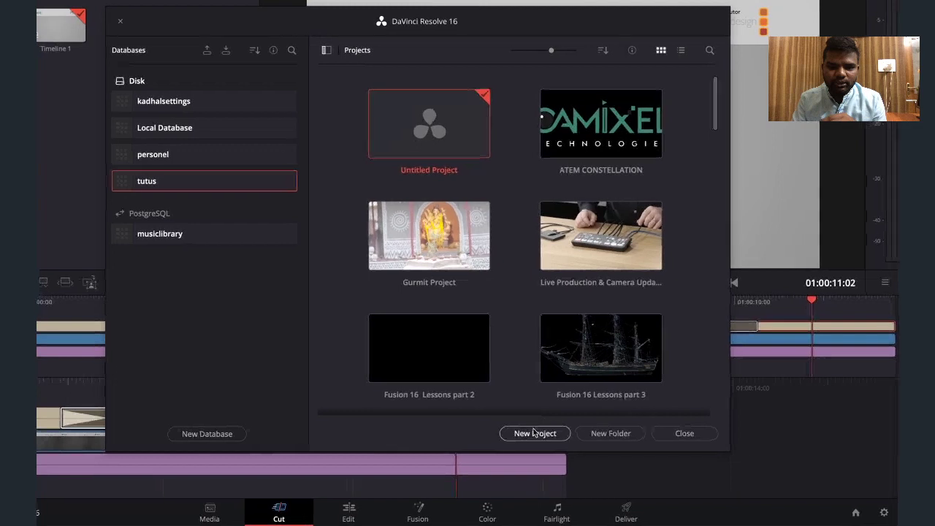
click(534, 435)
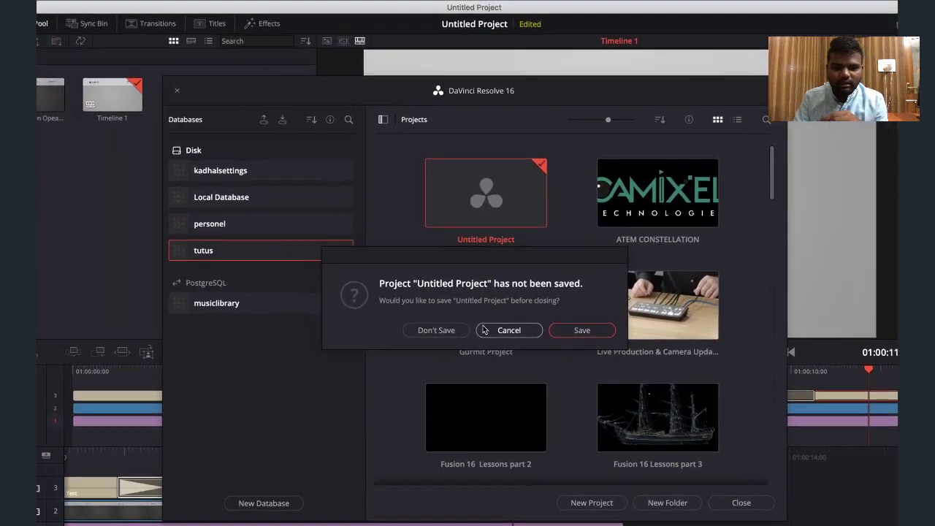
click(549, 329)
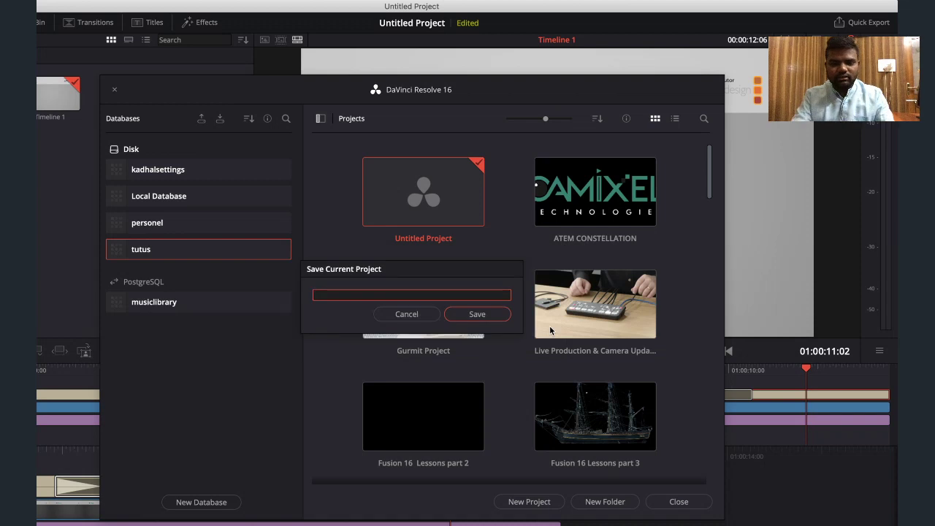
text(test)
key(Return)
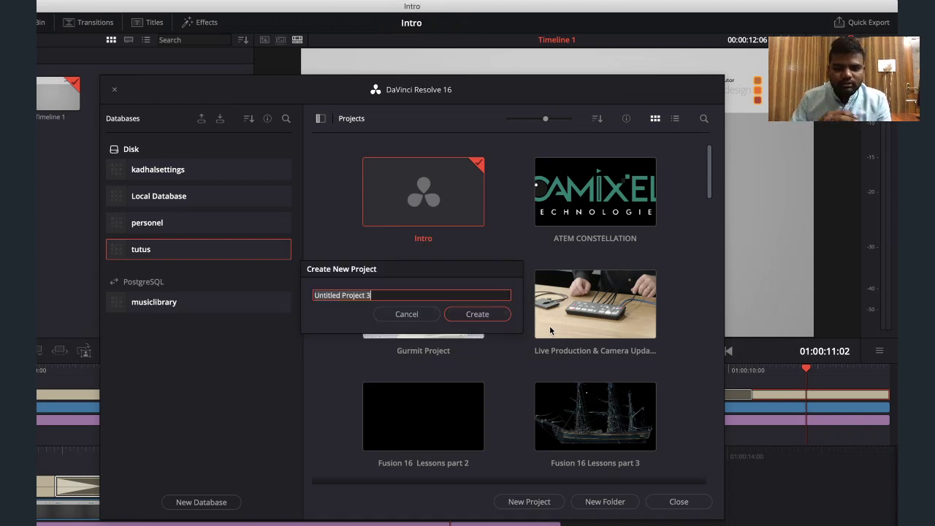
Name the new project "YT LIVE EDIT" and create it
key(BackSpace)
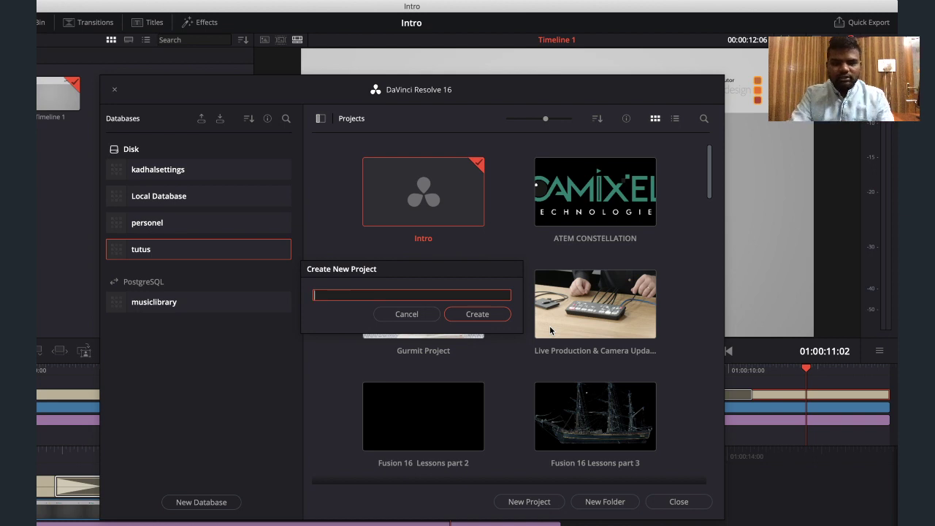
text(YT)
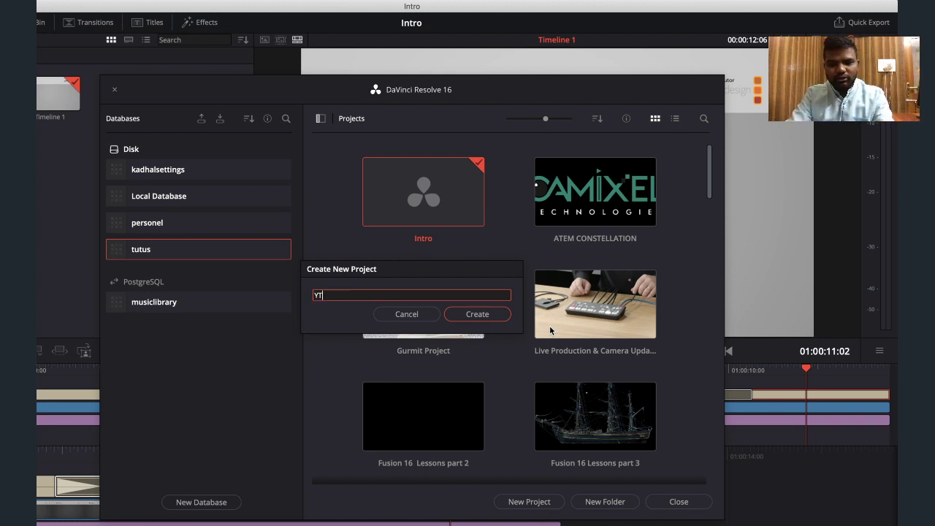
text( Live 01)
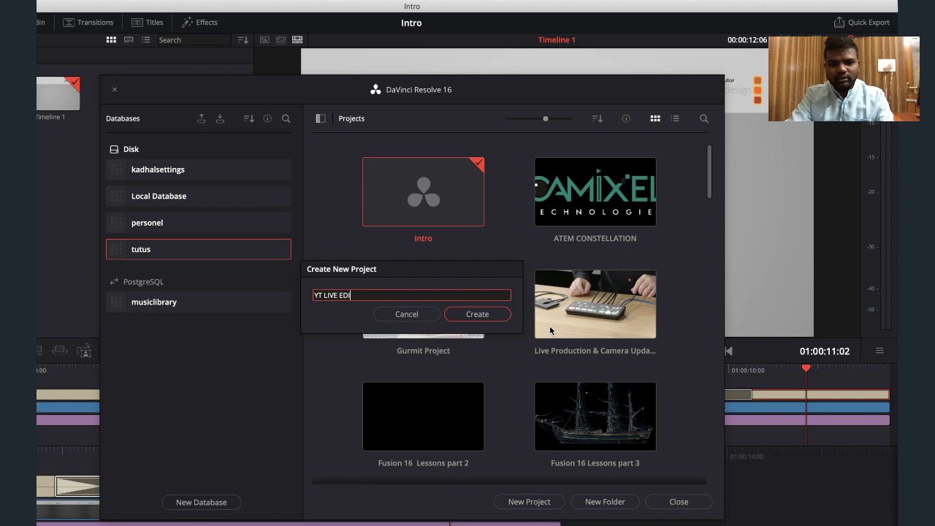
key(Return)
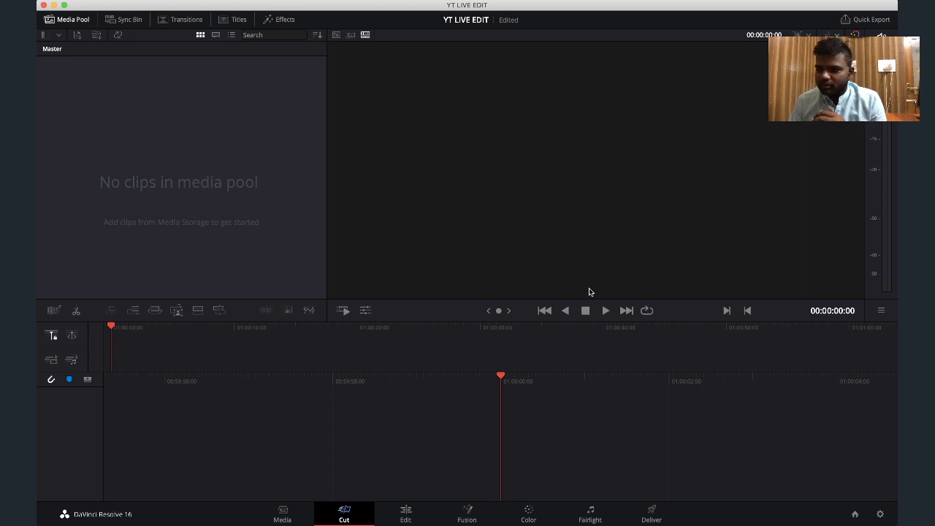
Switch to the Media page and browse Macintosh HD to the "Footage For Live" folder on the account's Desktop
click(282, 513)
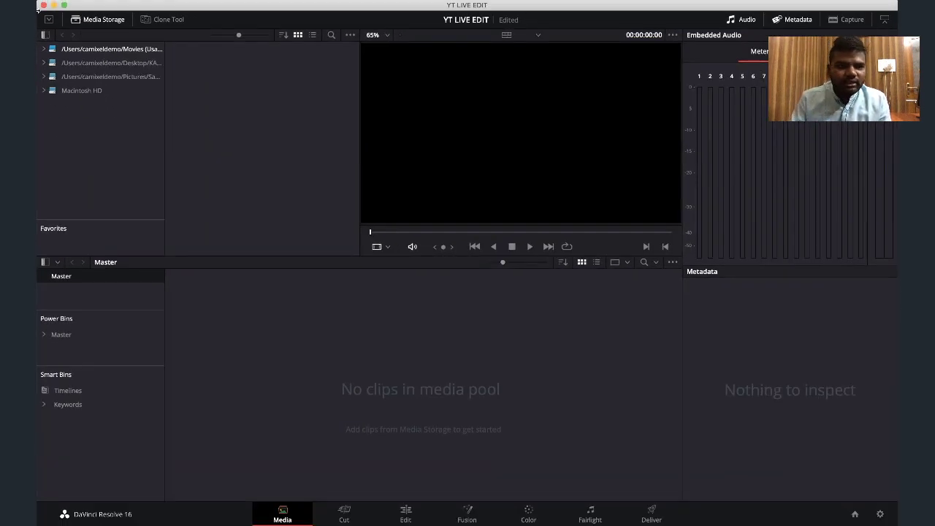
click(82, 90)
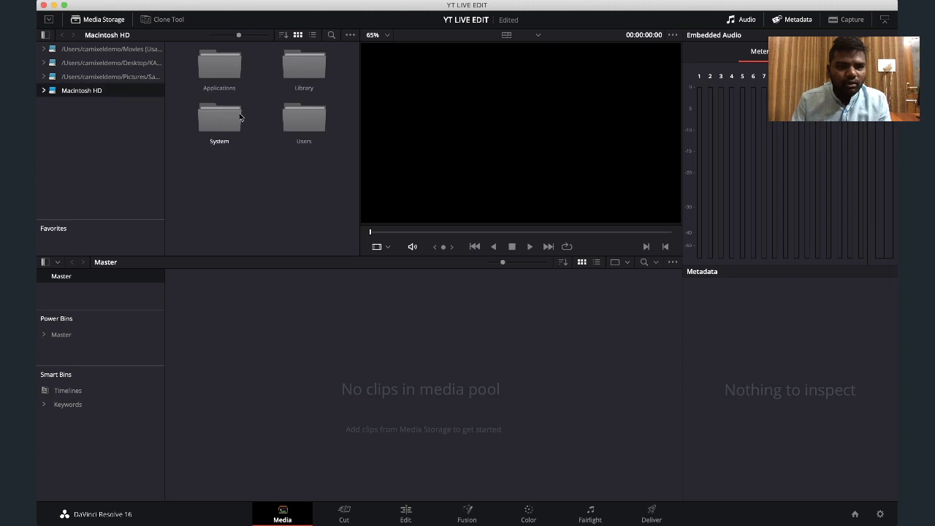
double_click(287, 113)
double_click(313, 81)
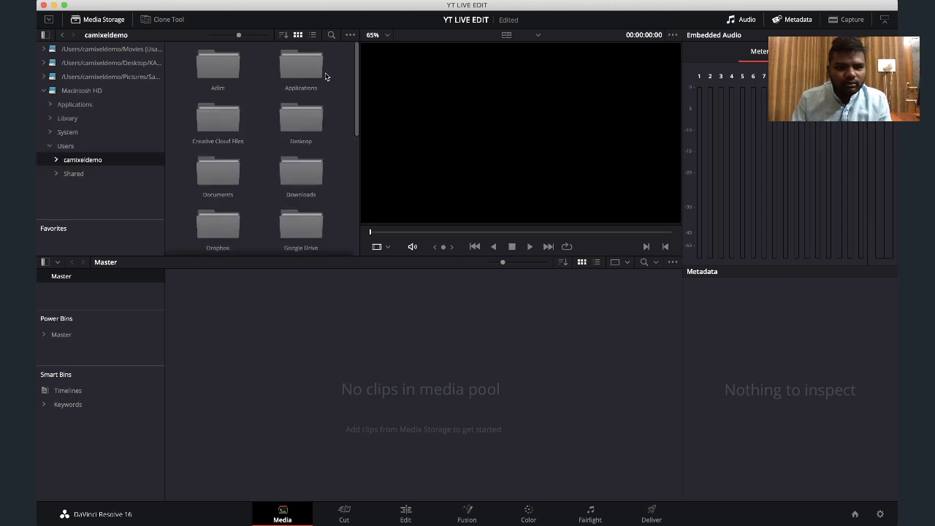
double_click(310, 129)
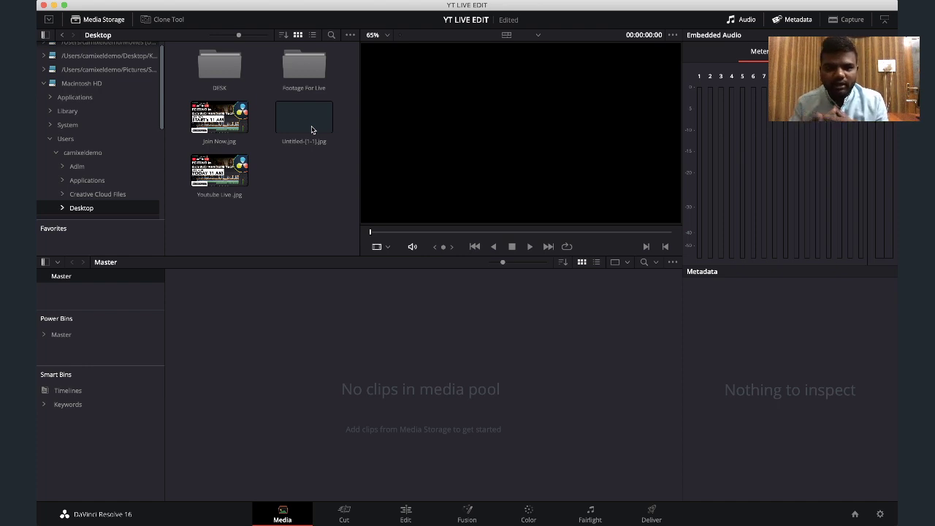
double_click(304, 67)
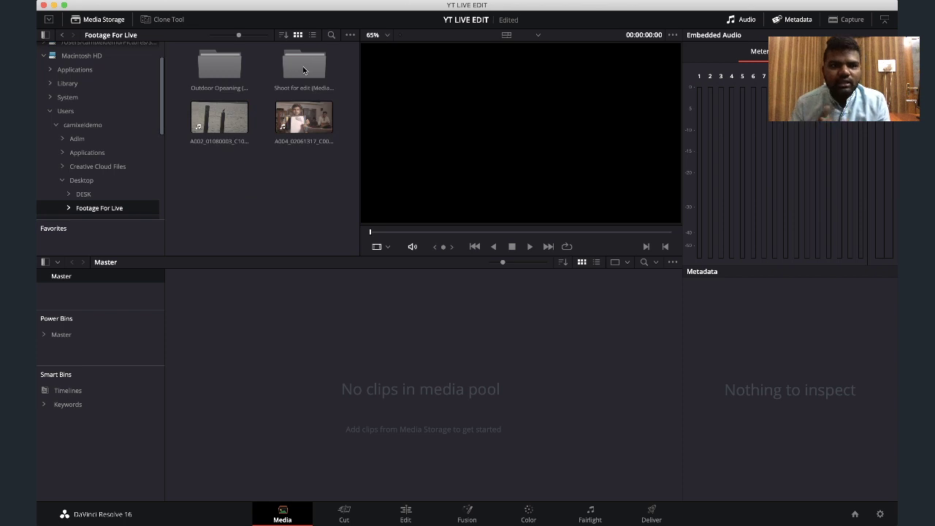
Add the A002 and A004 clips from "Footage For Live" to the media pool, keeping the project's current frame rate
drag(310, 144, 201, 122)
drag(296, 116, 271, 291)
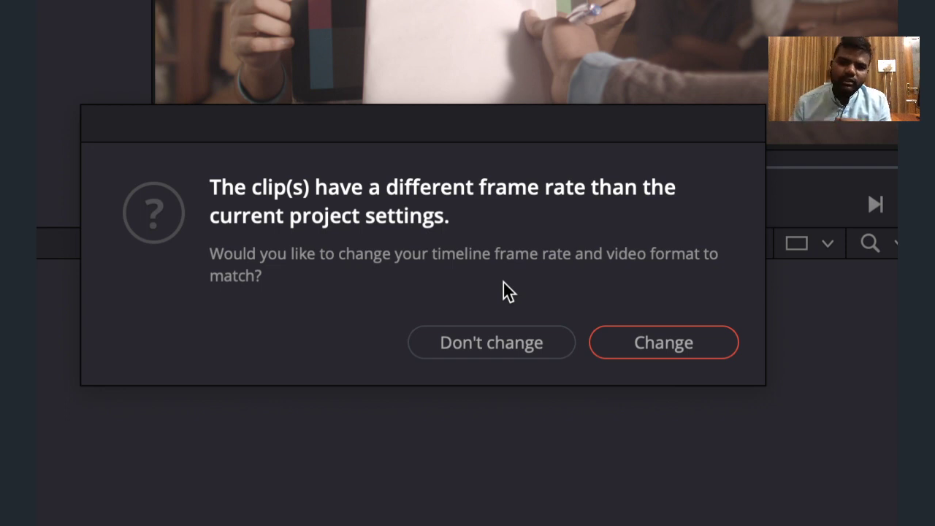
click(506, 351)
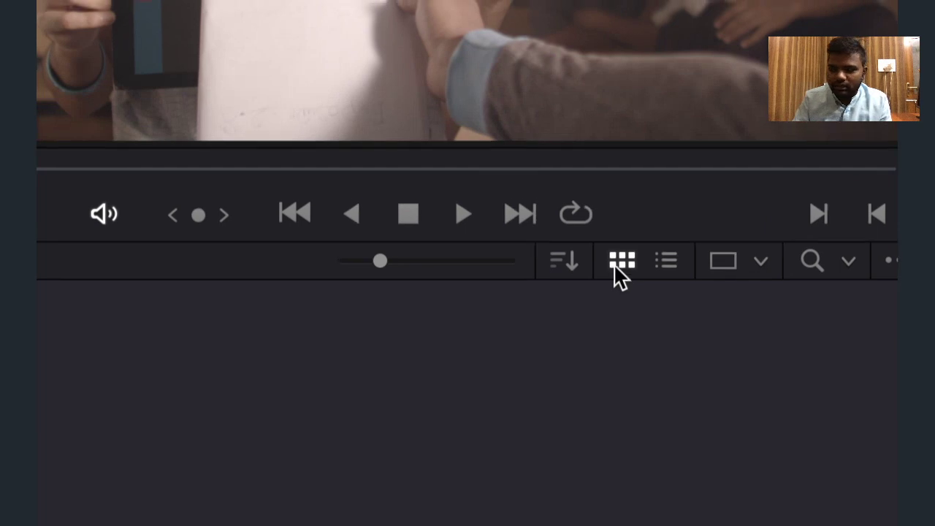
Examine the two clips' durations, resolutions and frame rates in list view, and return the media pool to enlarged thumbnails
click(629, 264)
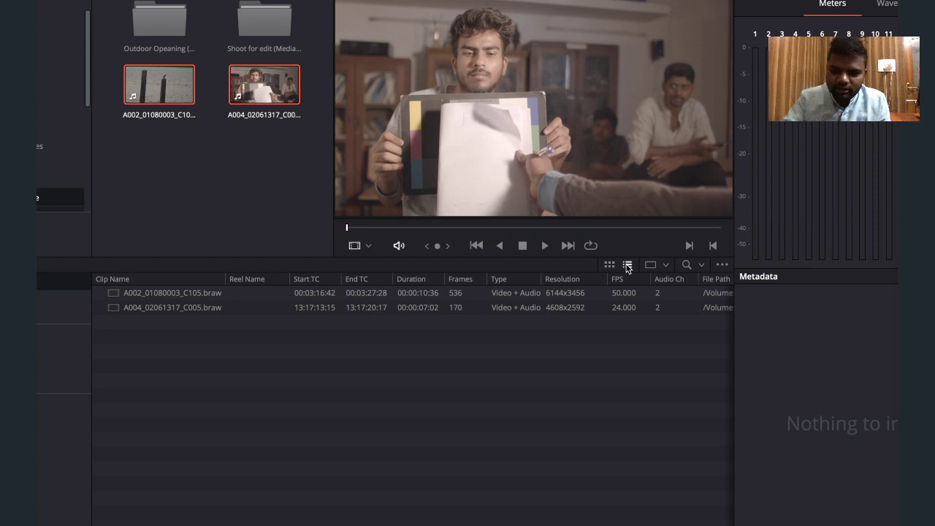
click(248, 305)
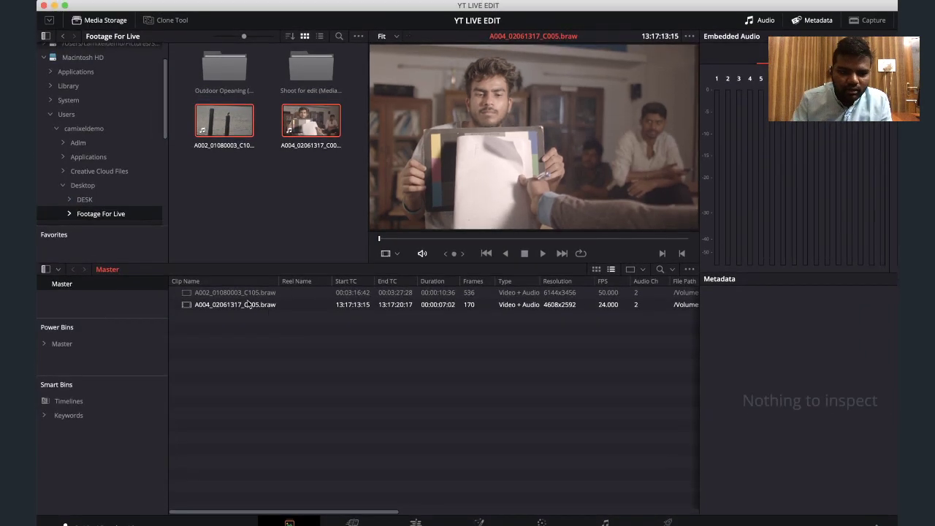
click(248, 293)
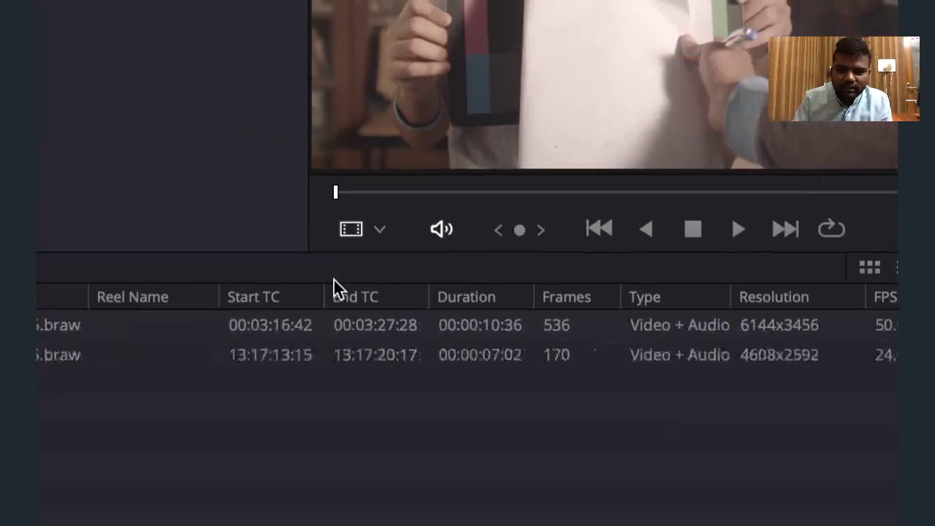
click(534, 356)
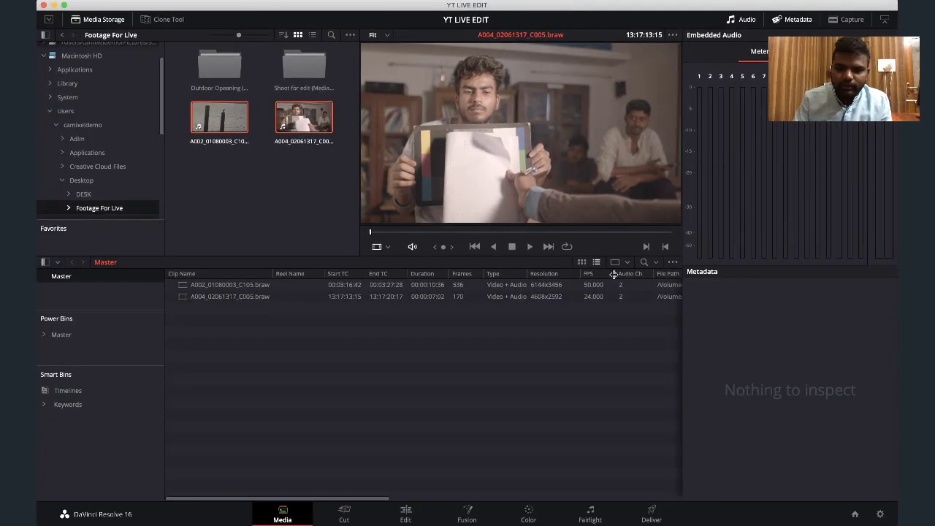
click(583, 263)
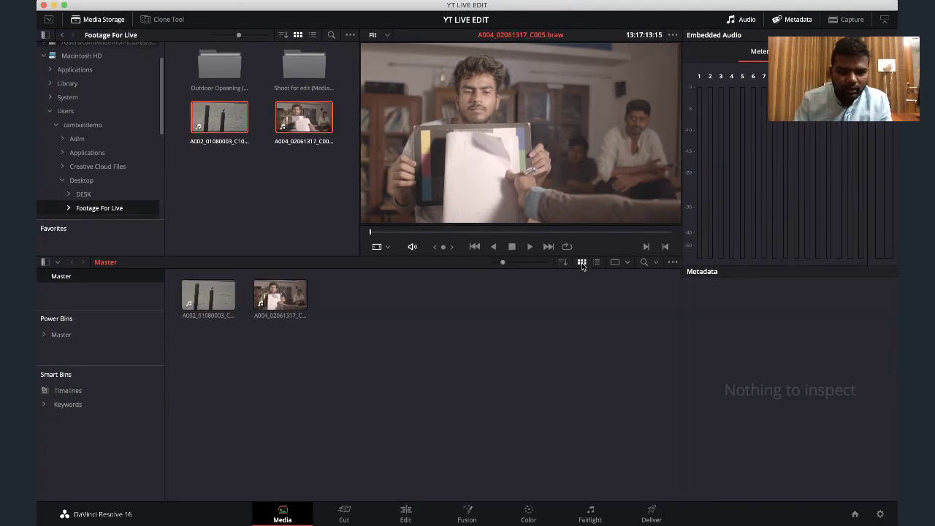
drag(504, 261, 551, 267)
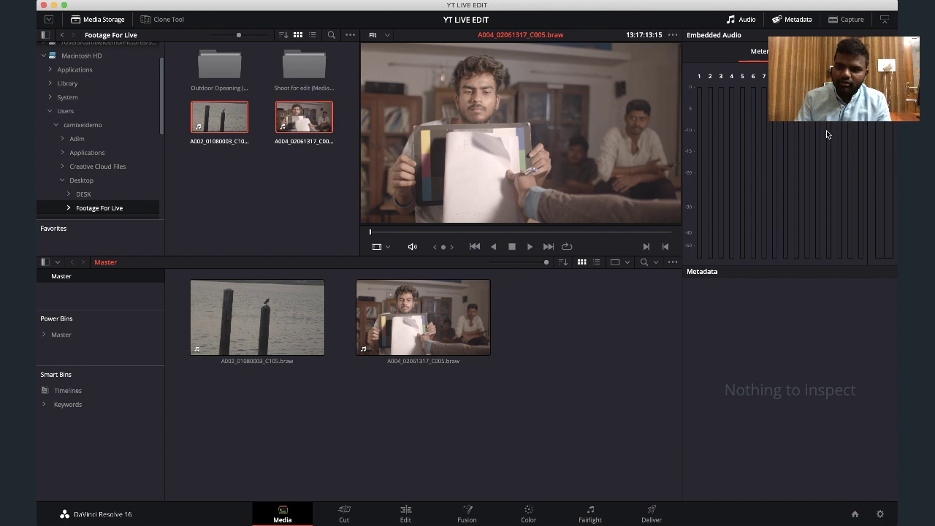
Hide the audio meters and display the metadata of the A004_02061317_C005.braw clip in the media pool
click(749, 21)
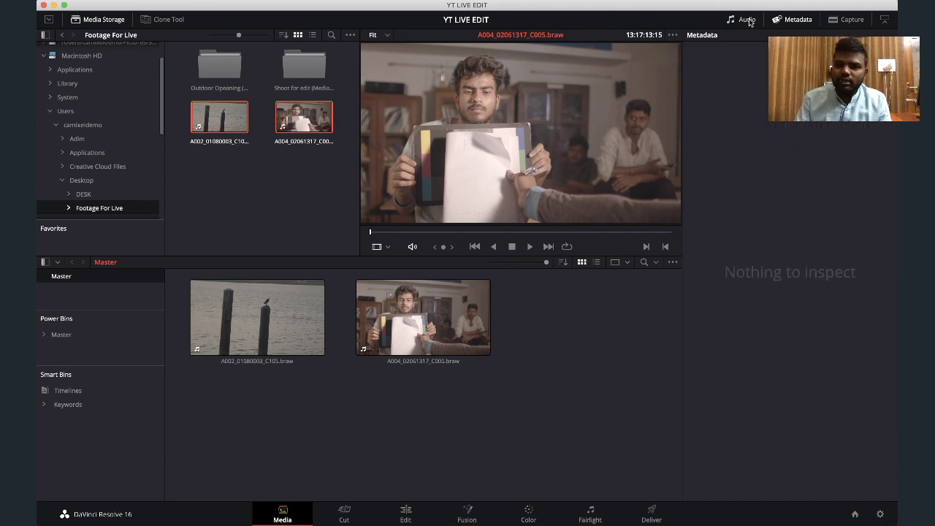
click(787, 24)
click(787, 24)
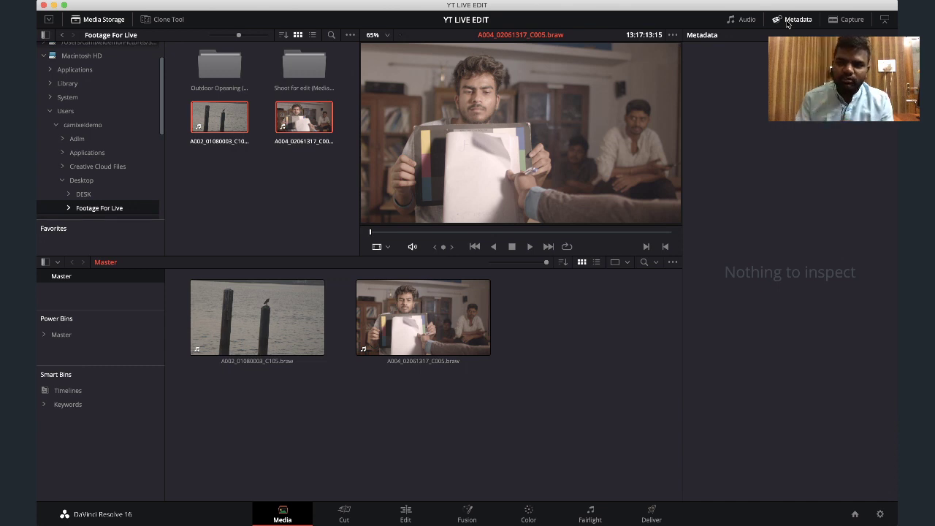
click(443, 310)
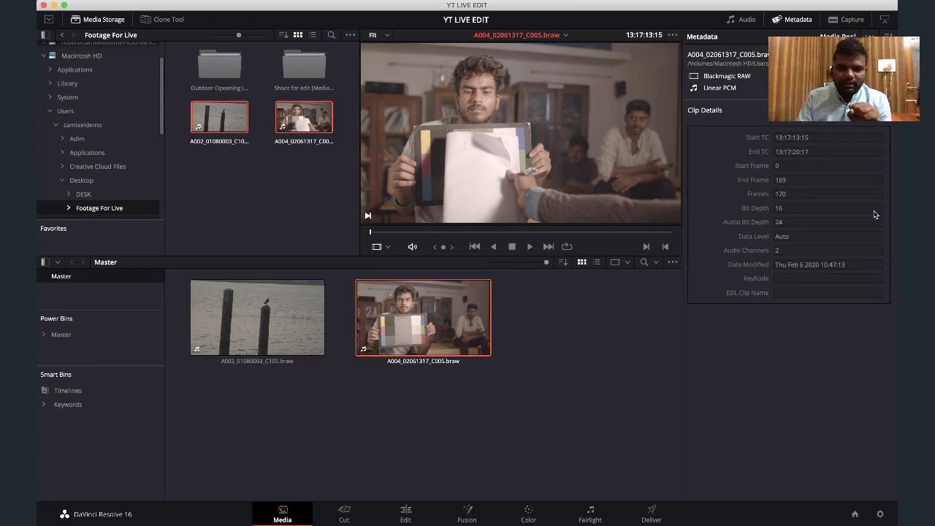
Shrink the media pool thumbnails and browse the "Shoot for edit (Media Page import)" folder inside "Footage For Live"
drag(516, 260, 499, 264)
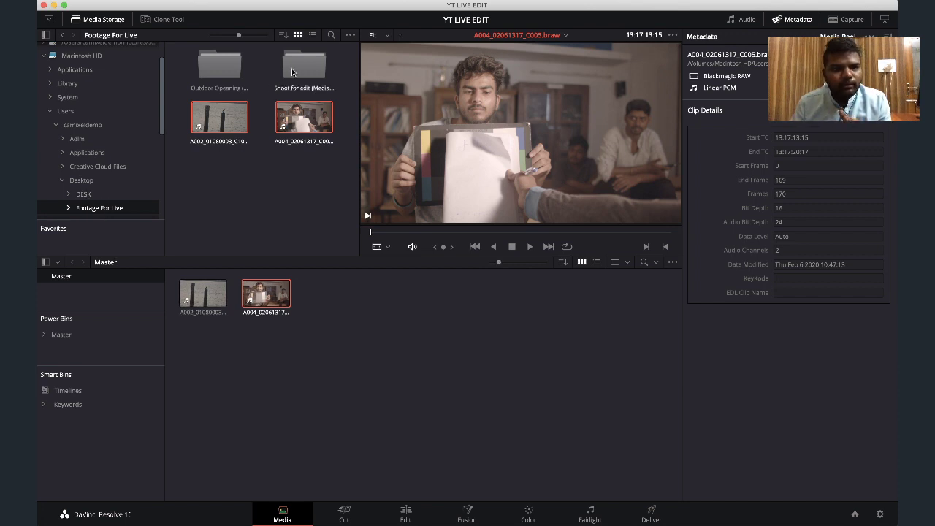
click(83, 182)
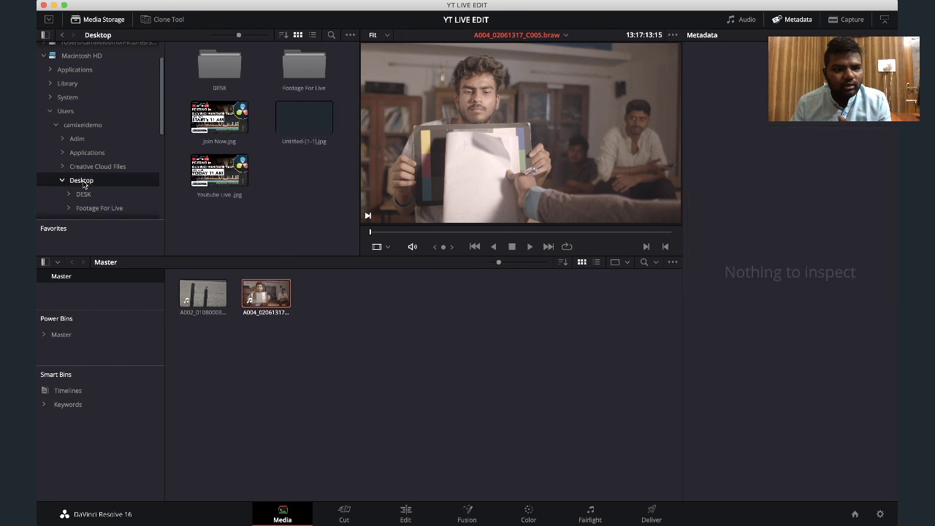
double_click(301, 70)
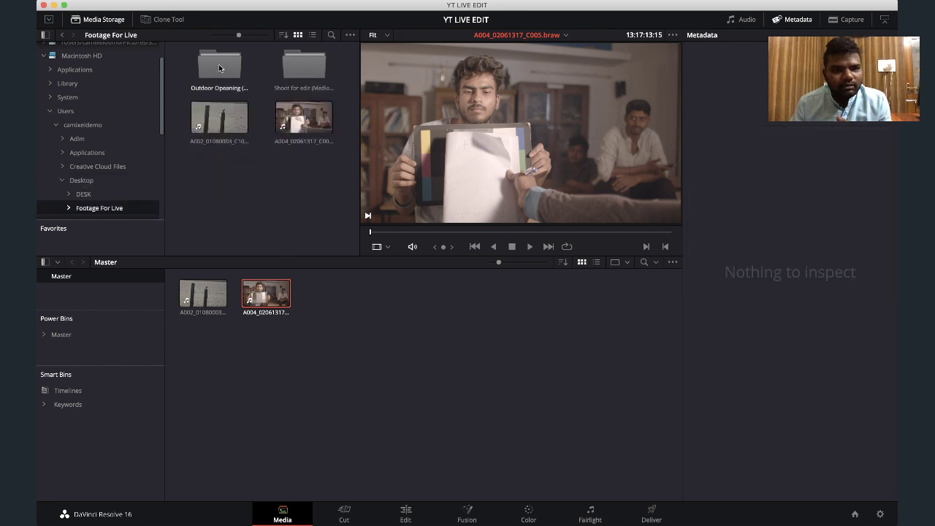
double_click(304, 69)
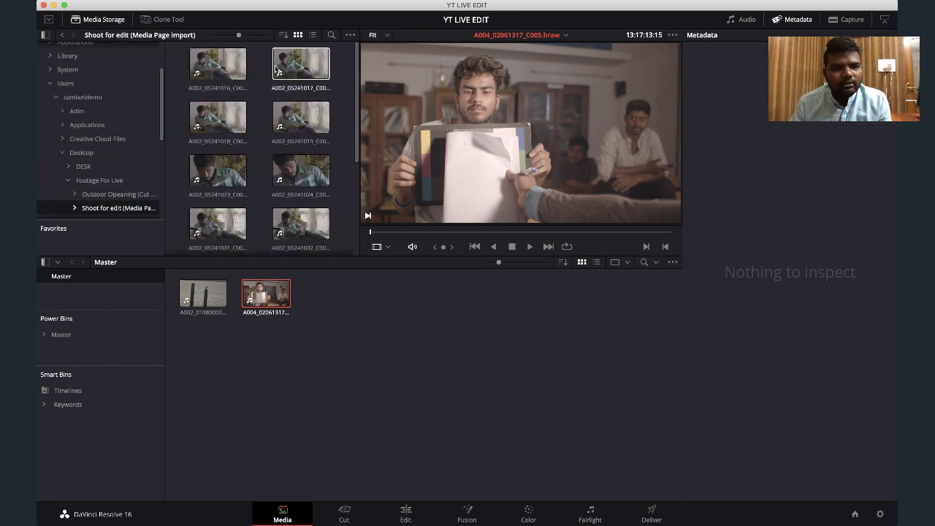
scroll(310, 155, down, 1)
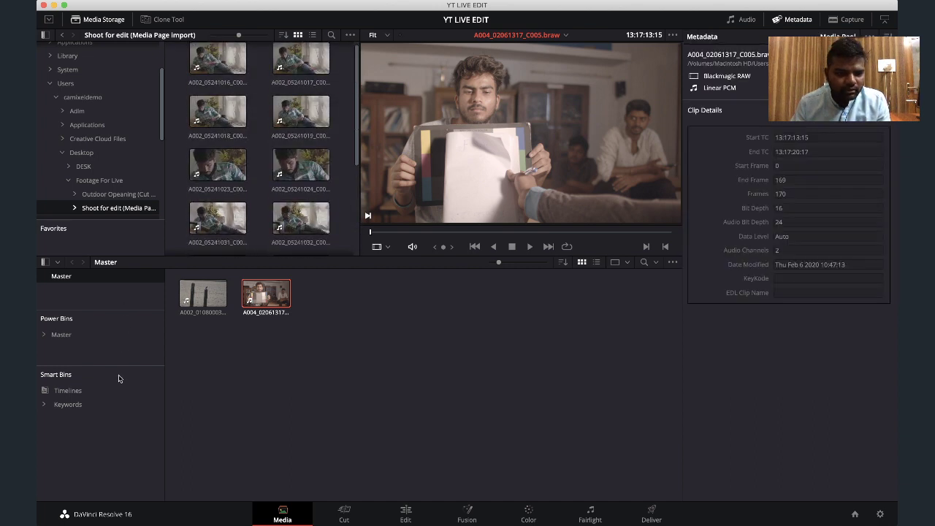
Enlarge the project bin area of the media pool and add a bin named "Indoor Scene" under Master
drag(114, 364, 114, 463)
drag(106, 316, 106, 383)
click(124, 341)
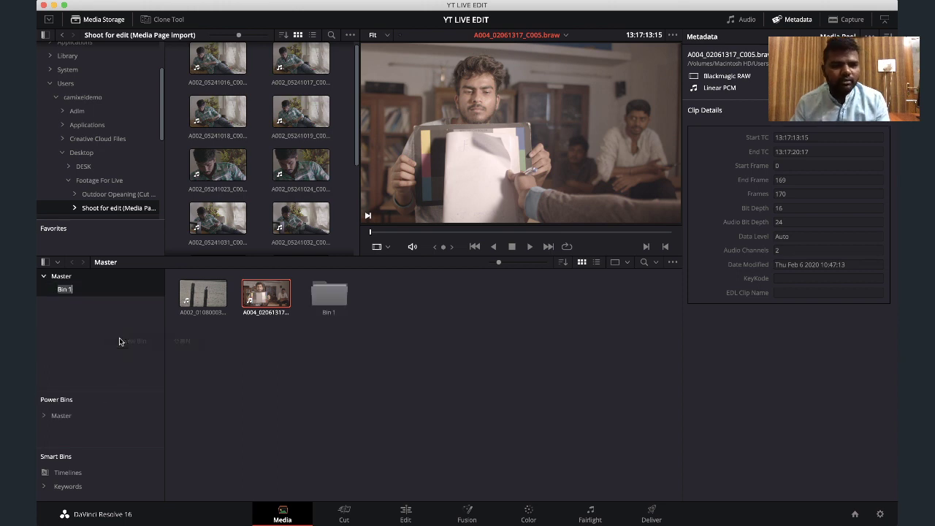
text(Indoor Scene)
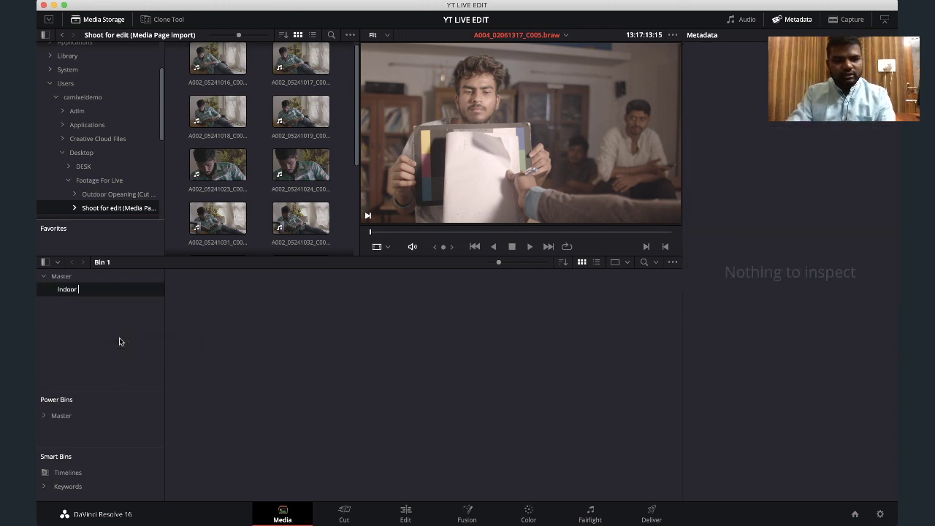
key(Return)
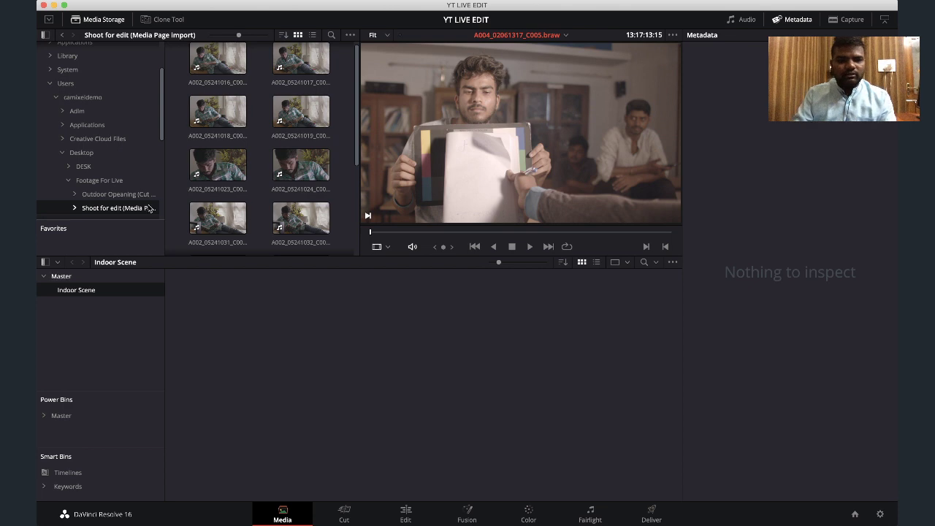
Add all clips from the "Shoot for edit (Media Page import)" folder to the Indoor Scene bin
click(224, 70)
key(super+a)
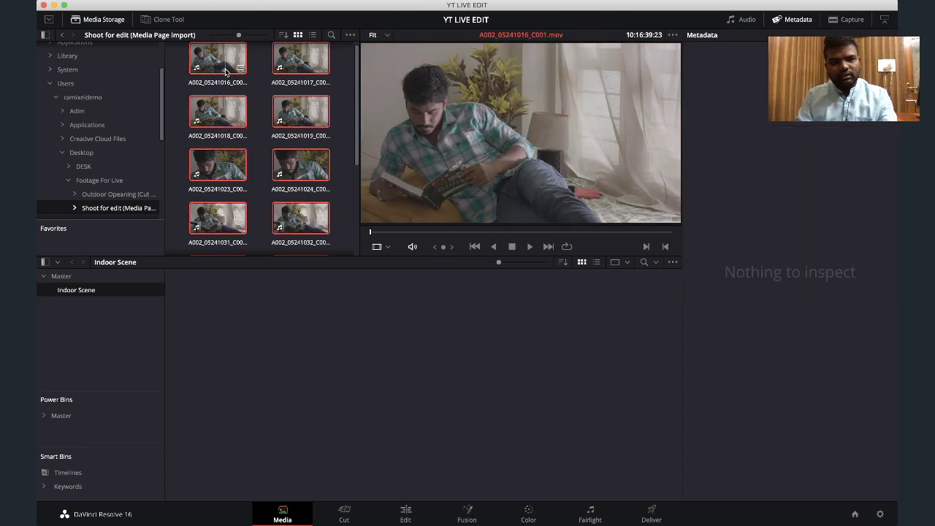
drag(225, 71, 237, 318)
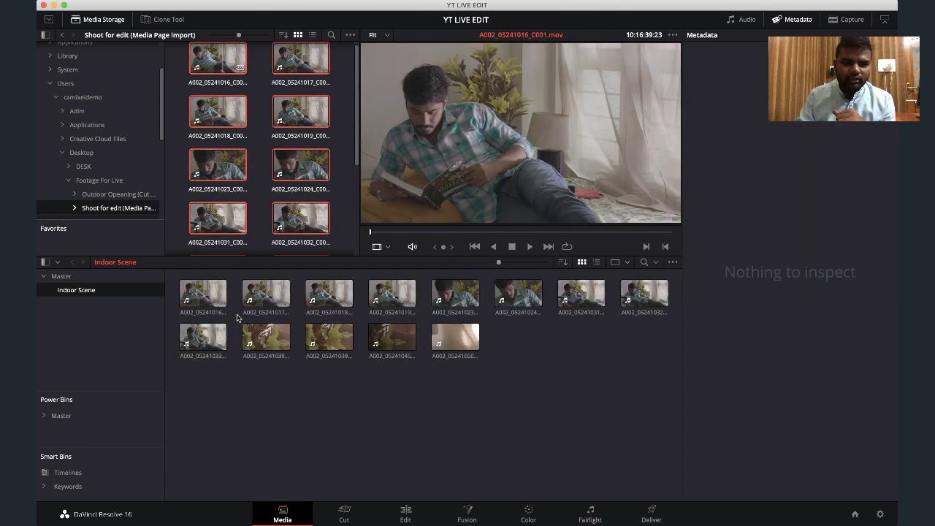
Load the A002_05241016_C001.mov clip from the Indoor Scene bin and review it by playing it at increased speed
click(207, 301)
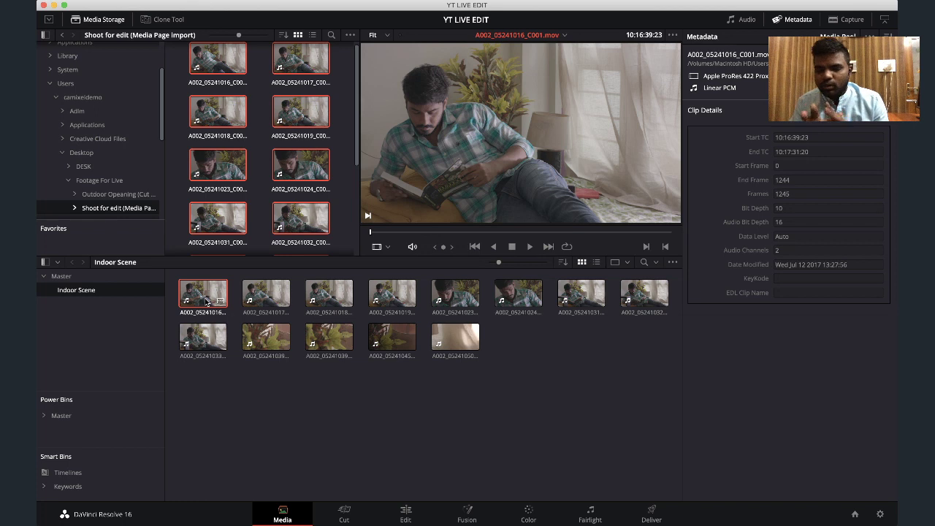
click(43, 278)
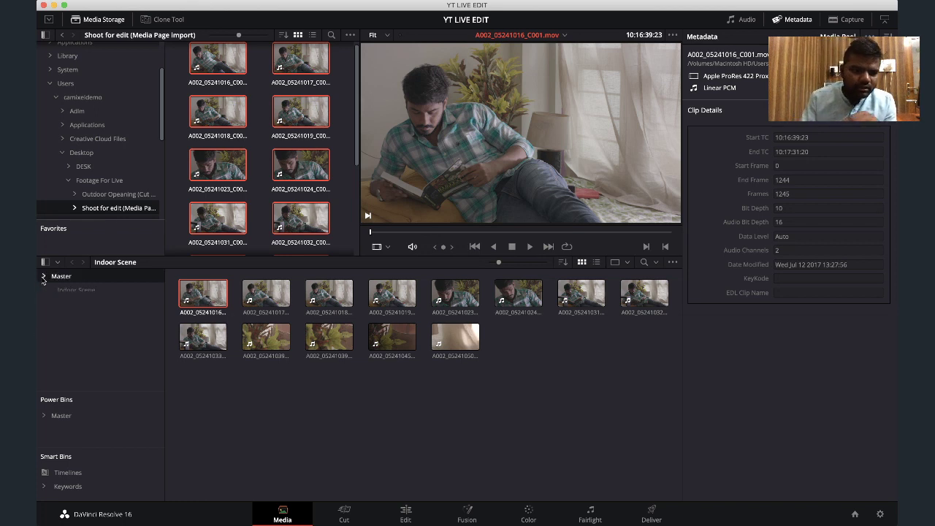
click(79, 291)
click(204, 291)
key(space)
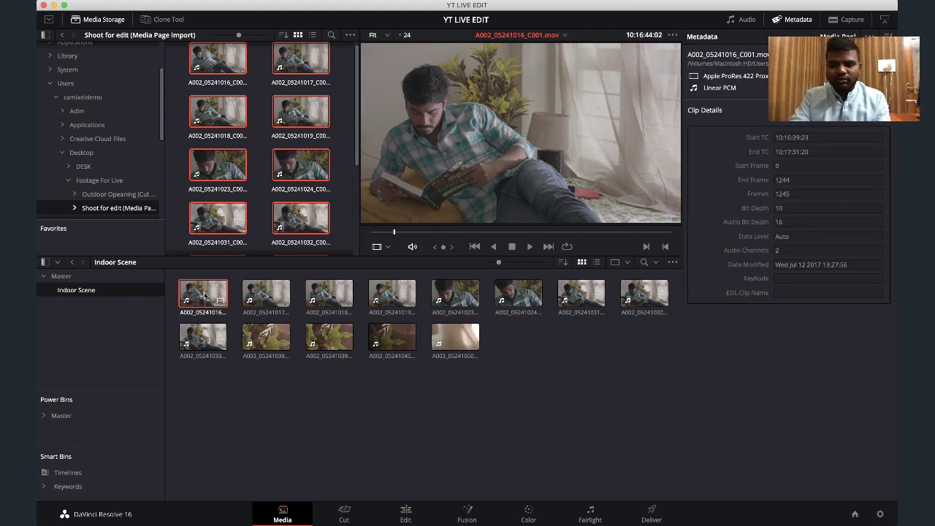
key(l)
key(l)
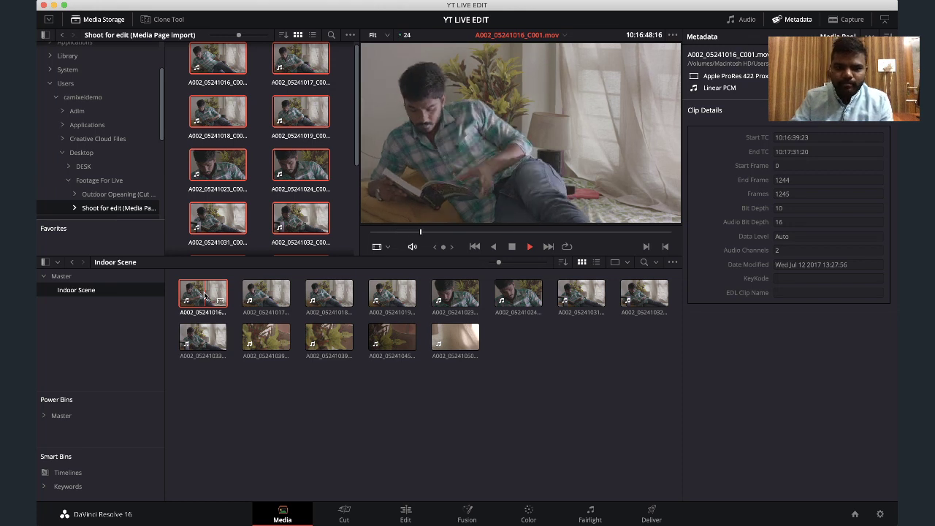
click(417, 234)
Scrub through the A002_05241019_C004.mov clip in the viewer and compare it with the clip before it in the bin
click(393, 290)
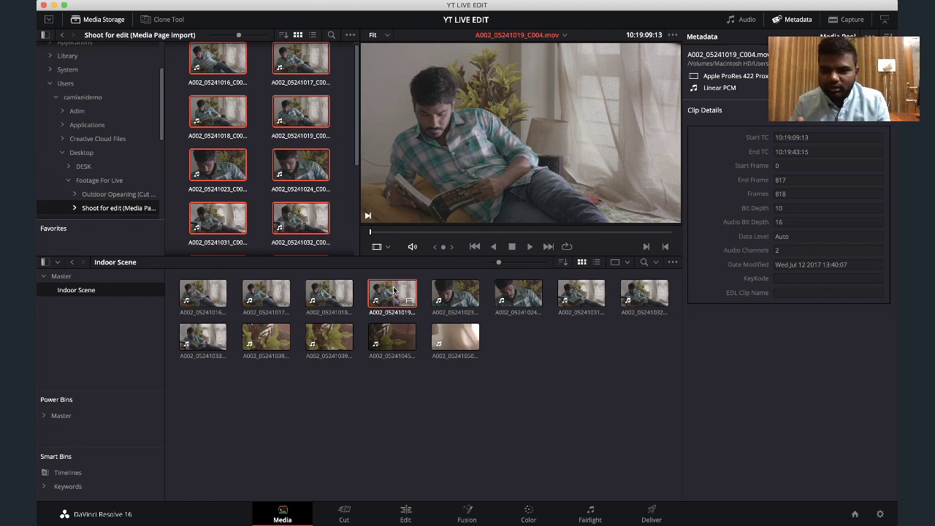
drag(413, 233, 550, 238)
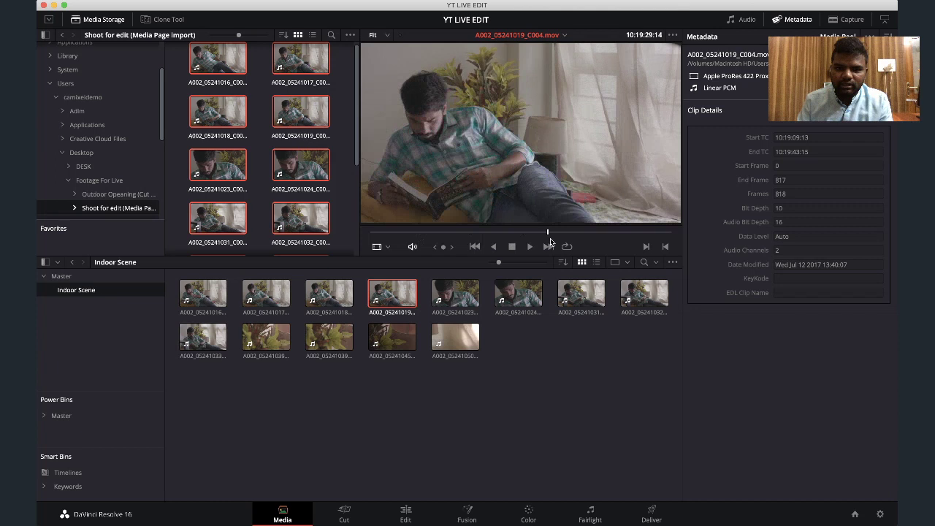
click(326, 295)
click(392, 292)
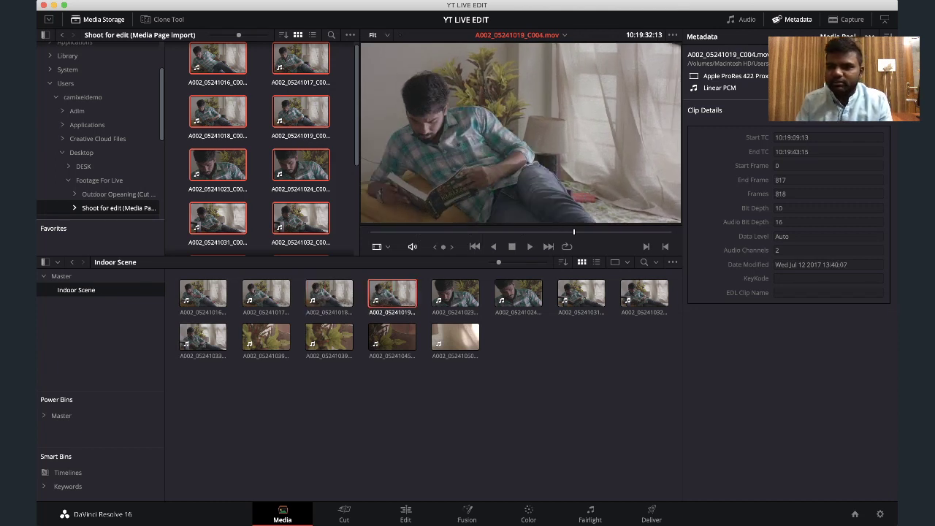
Display the Shot & Scene metadata of the A002_05241019_C004.mov clip and go through its fields down to Good Take
click(851, 114)
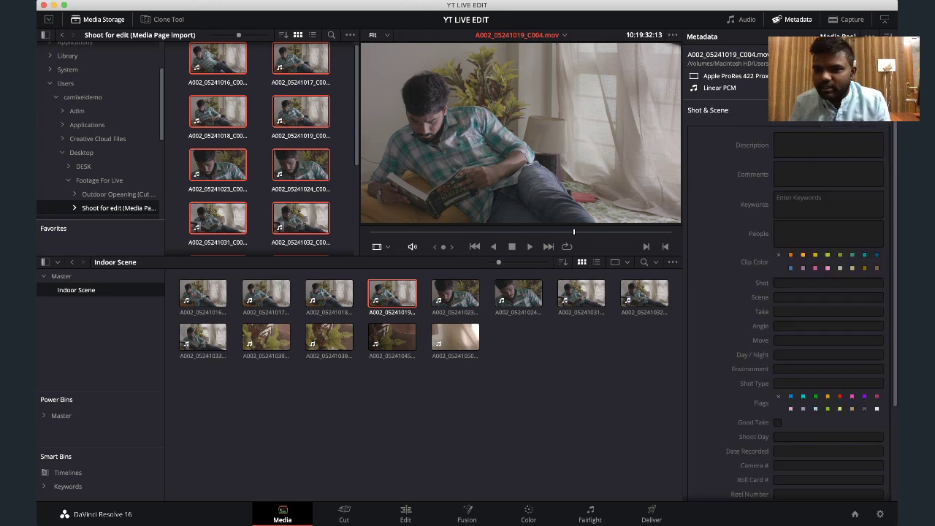
scroll(744, 306, down, 1)
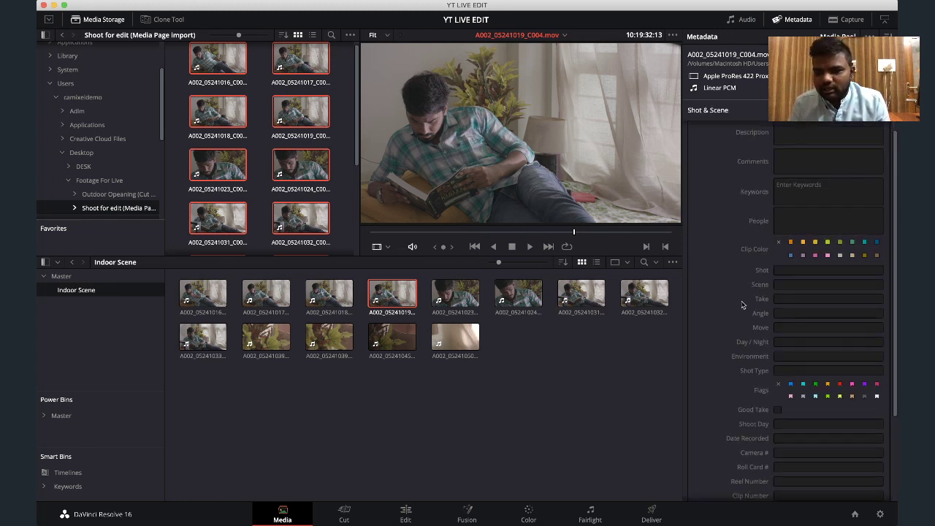
scroll(743, 305, up, 1)
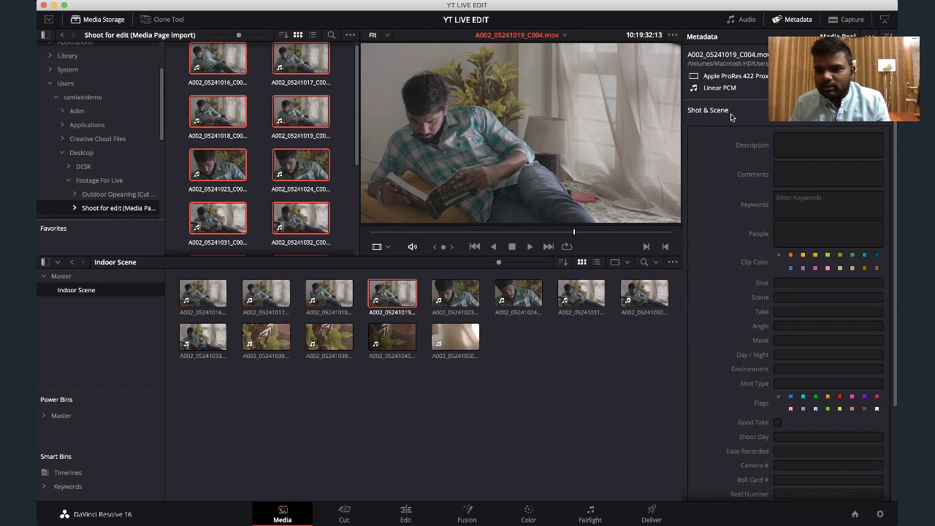
scroll(762, 341, down, 1)
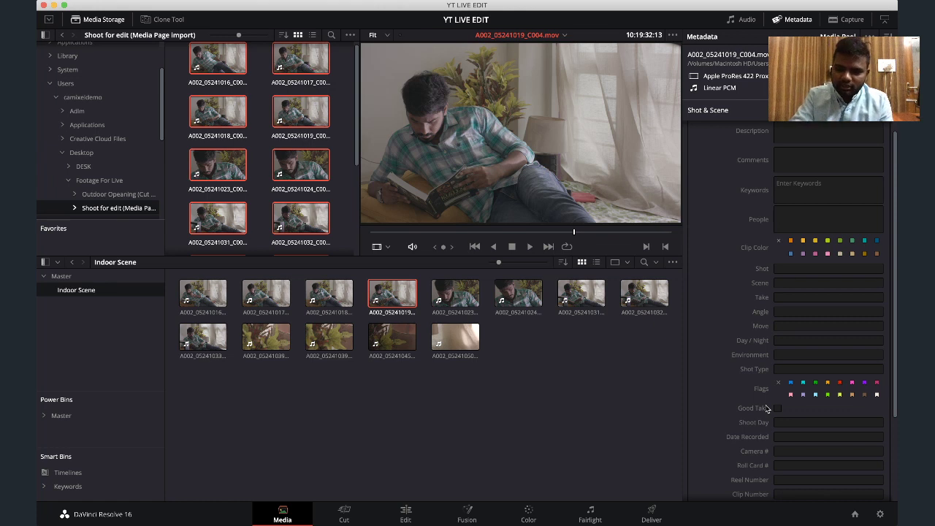
Mark the A002_05241019, A002_05241024, A002_05241033 and second A002_05241039 clips as Good Take and save the metadata
click(455, 294)
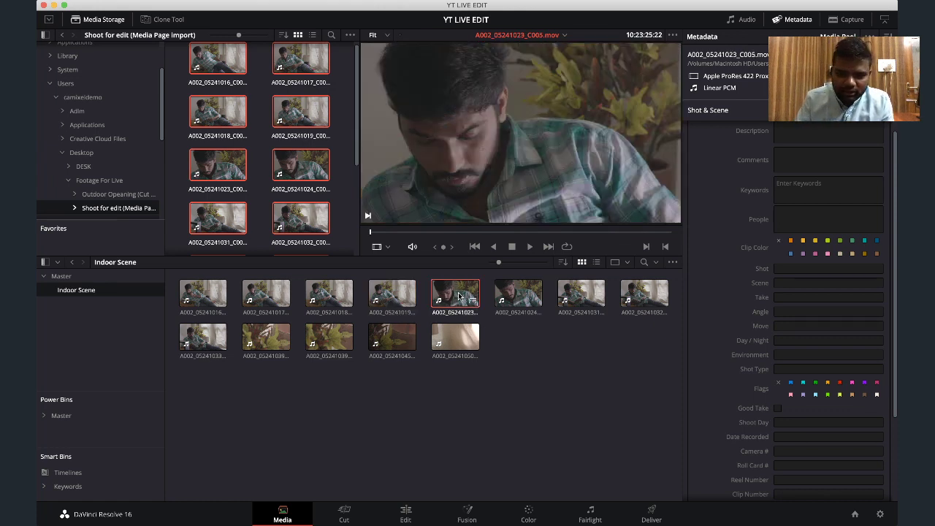
click(392, 292)
super+click(518, 294)
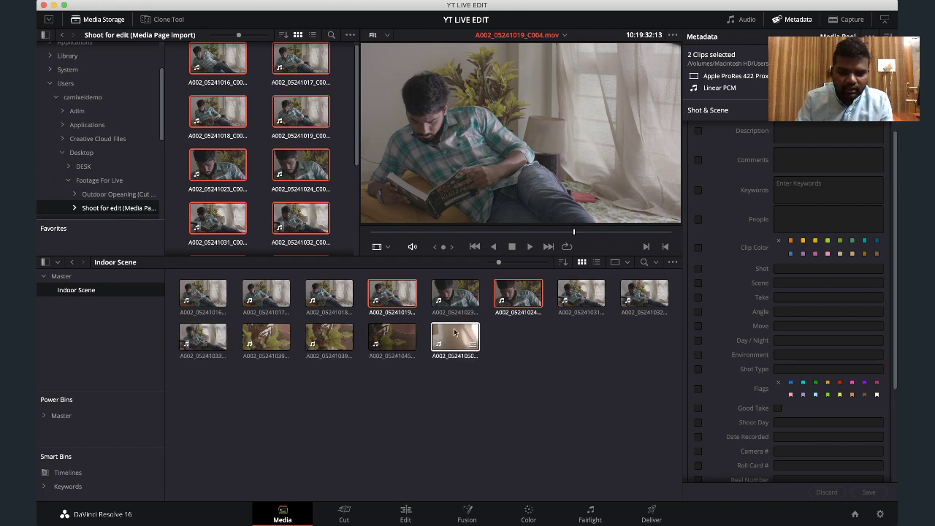
super+click(319, 338)
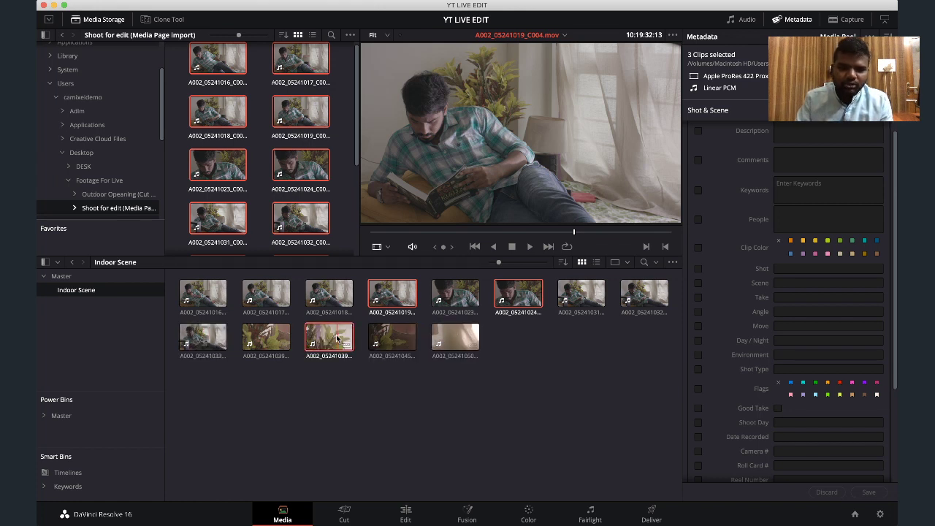
super+click(202, 337)
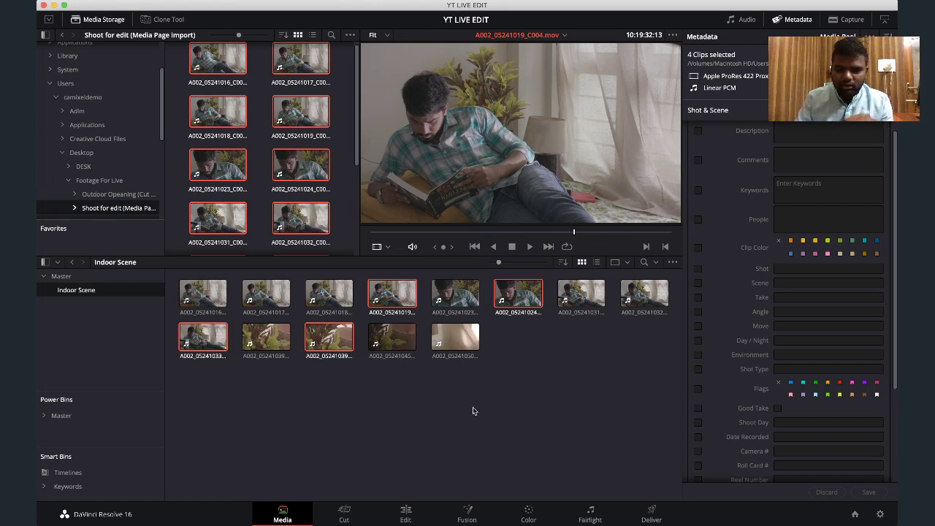
click(778, 409)
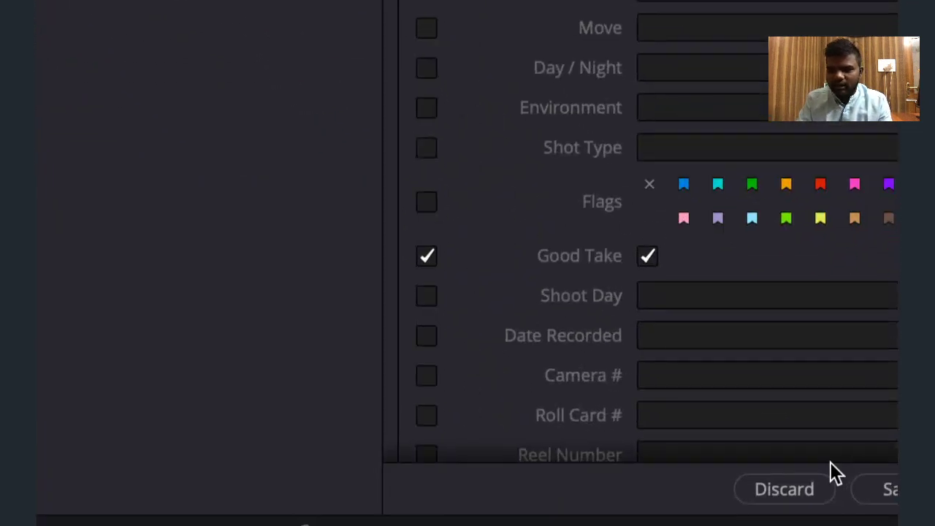
click(854, 470)
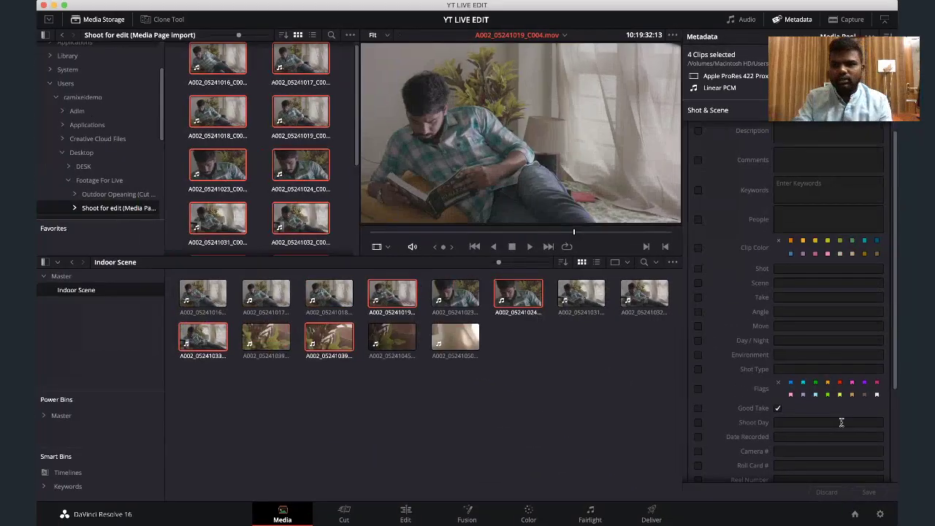
click(528, 406)
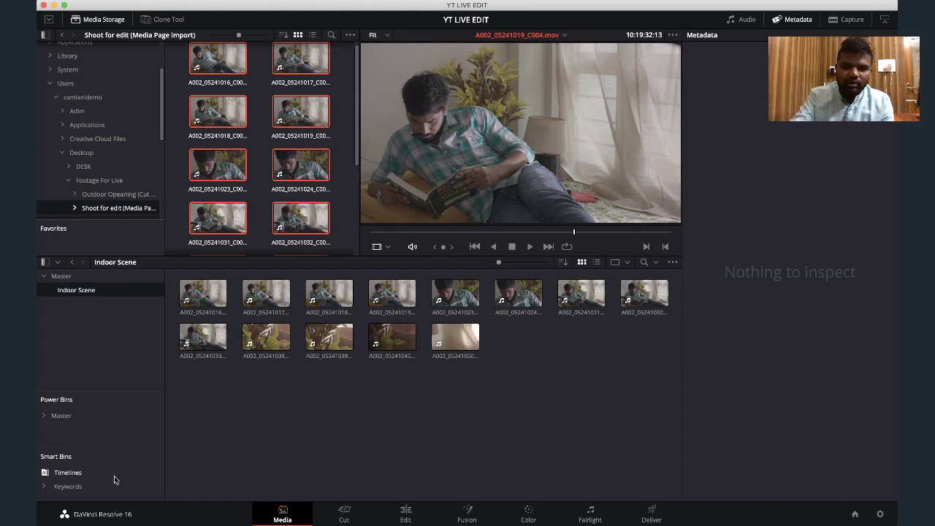
Switch to OBS, hide the Video Capture Device source, and return to DaVinci Resolve
key(ctrl+Right)
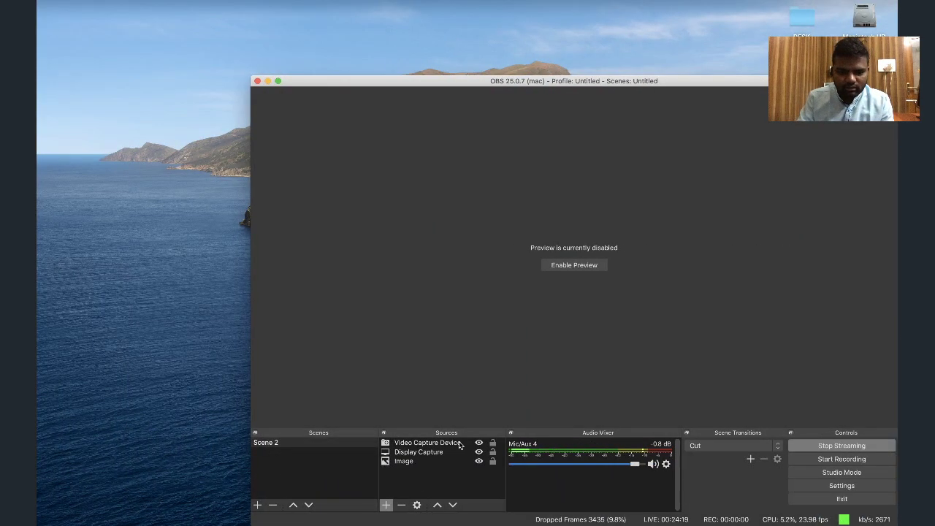
click(478, 442)
key(ctrl+Left)
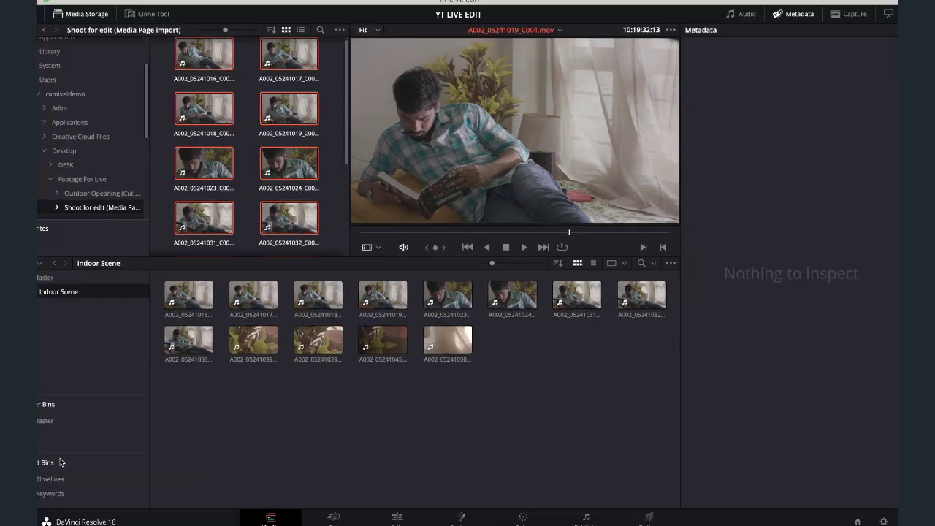
Start a new smart bin and name it "Selected shots"
right_click(24, 502)
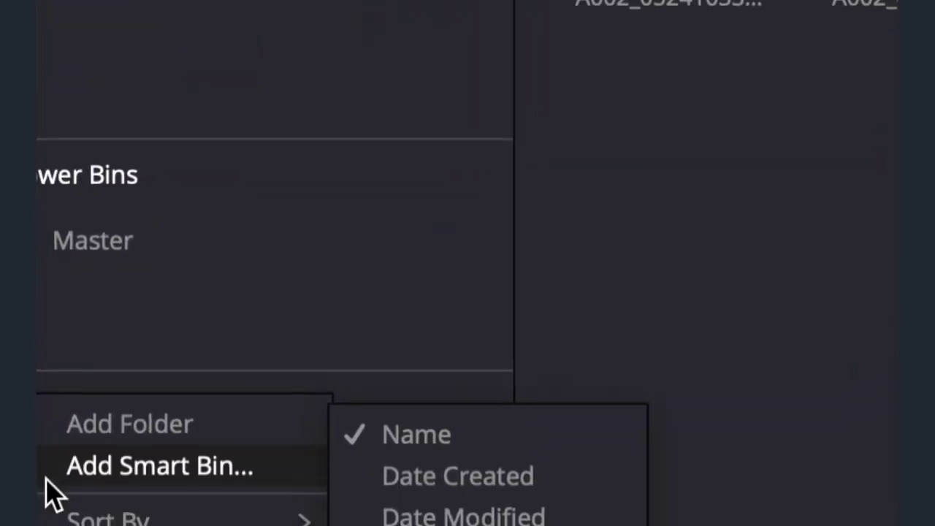
key(Escape)
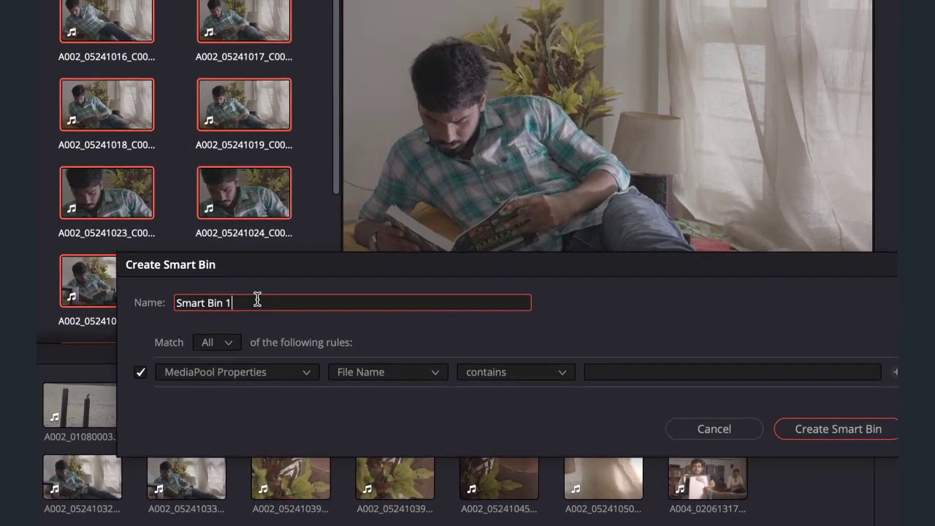
triple_click(257, 299)
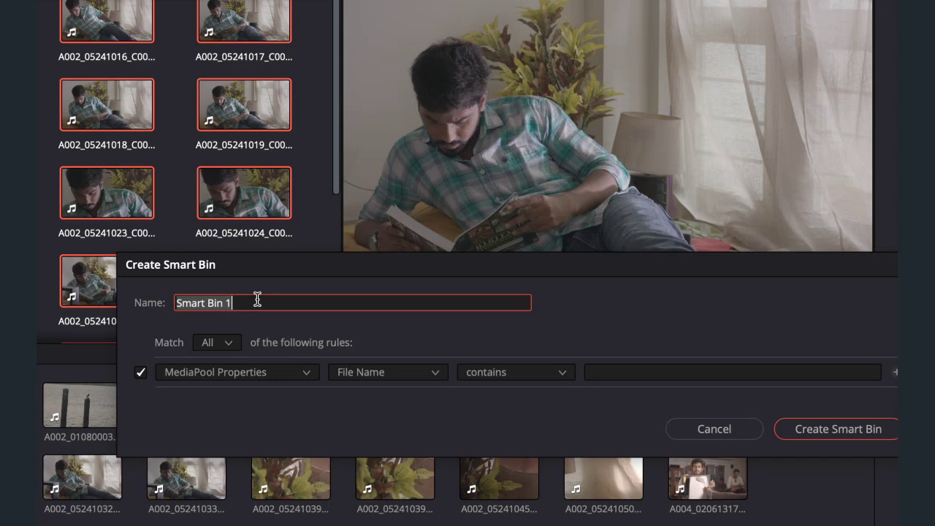
key(BackSpace)
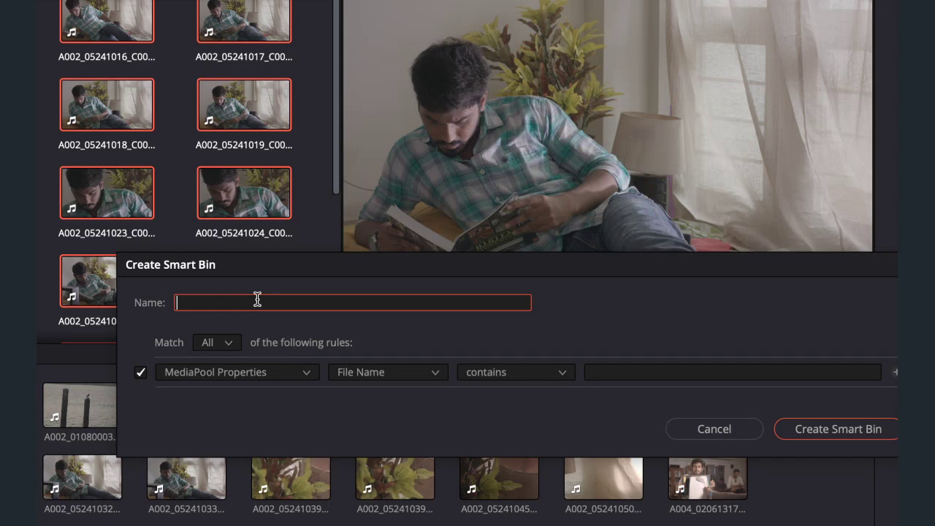
text(Selected shots)
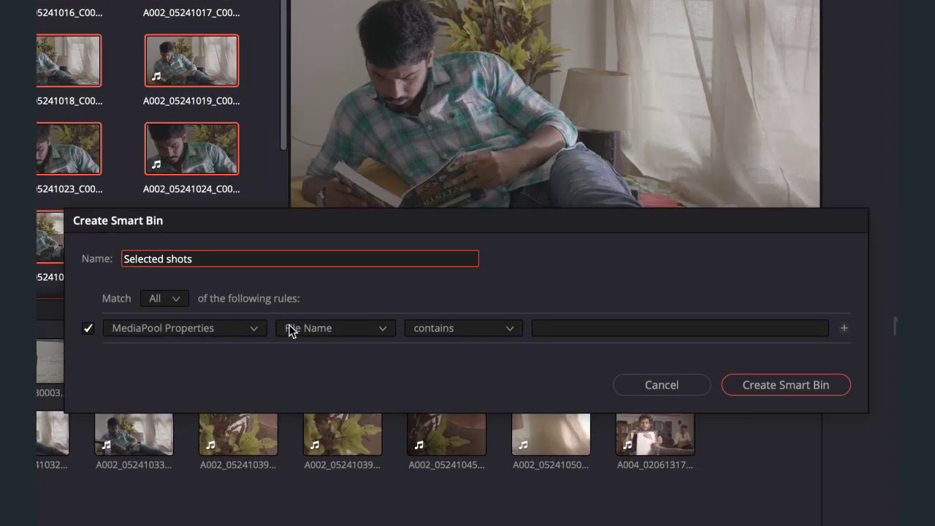
Set the smart bin's MediaPool Properties rule to Good Take is true
click(365, 372)
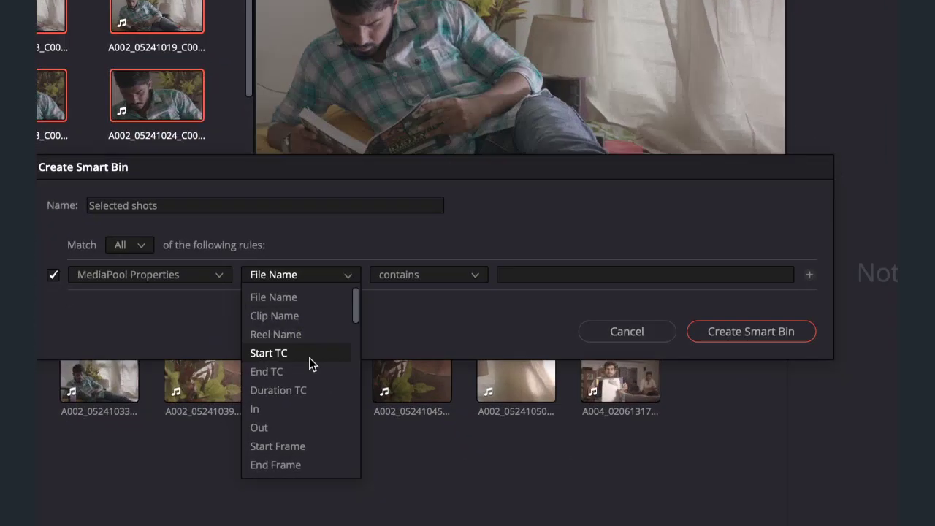
scroll(326, 392, down, 5)
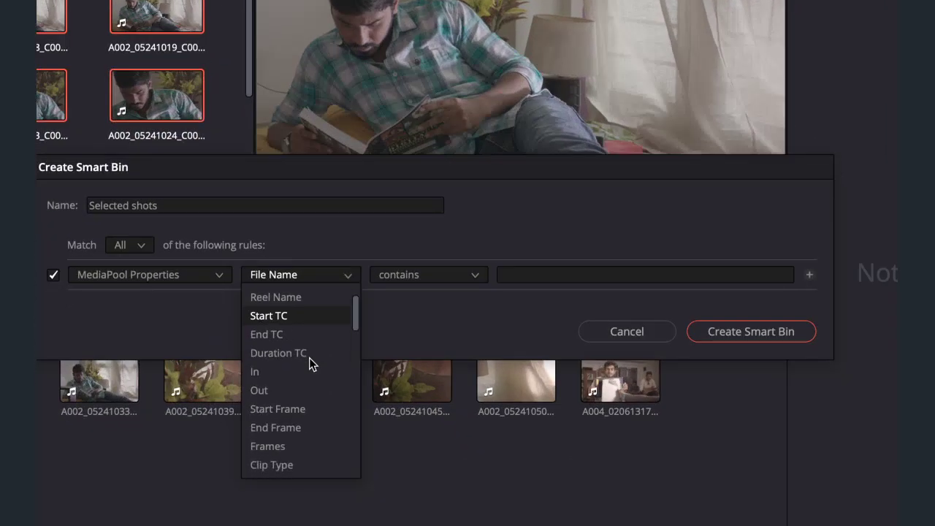
scroll(309, 357, down, 6)
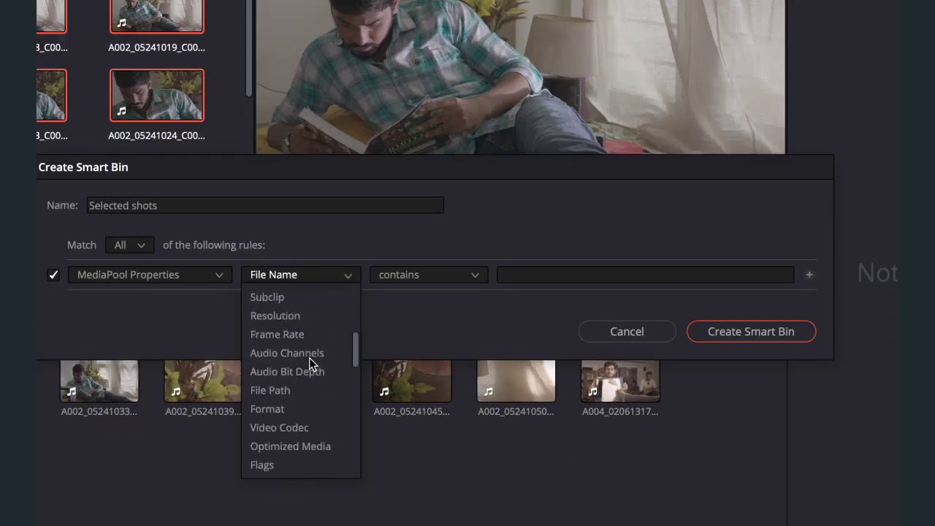
scroll(309, 357, down, 5)
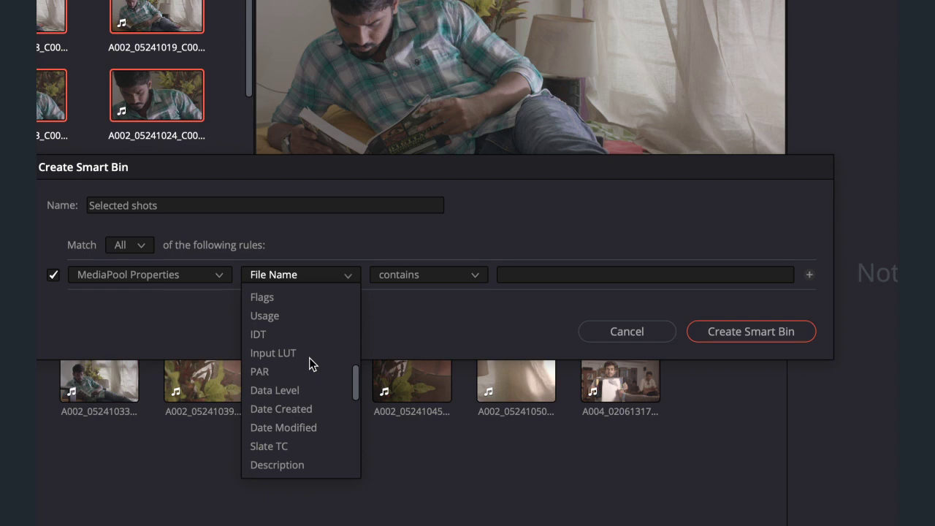
scroll(309, 358, down, 3)
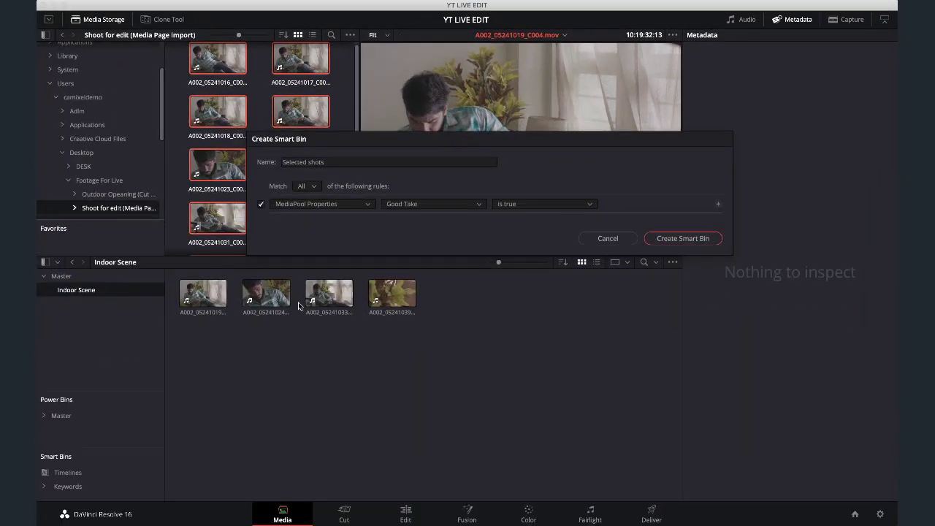
Try the smart bin's Good Take rule as is false, and return it to is true
click(533, 205)
click(536, 229)
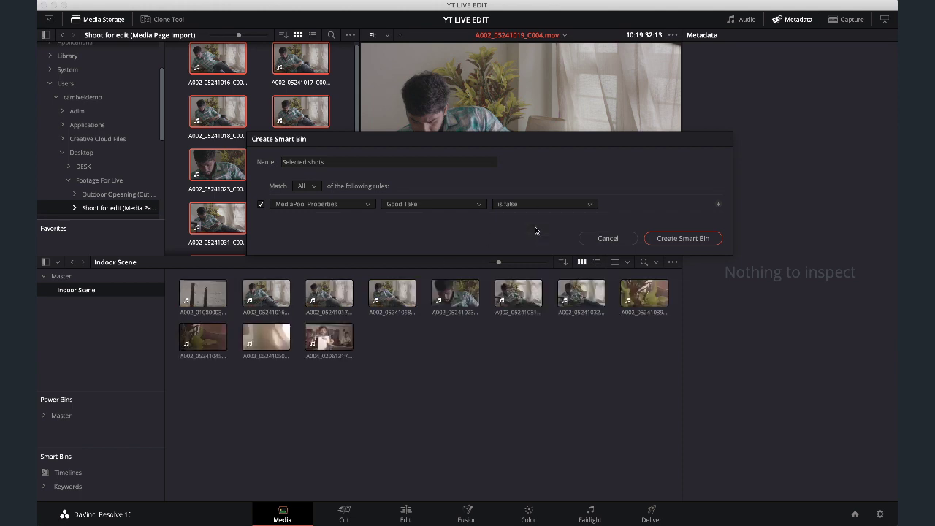
click(527, 205)
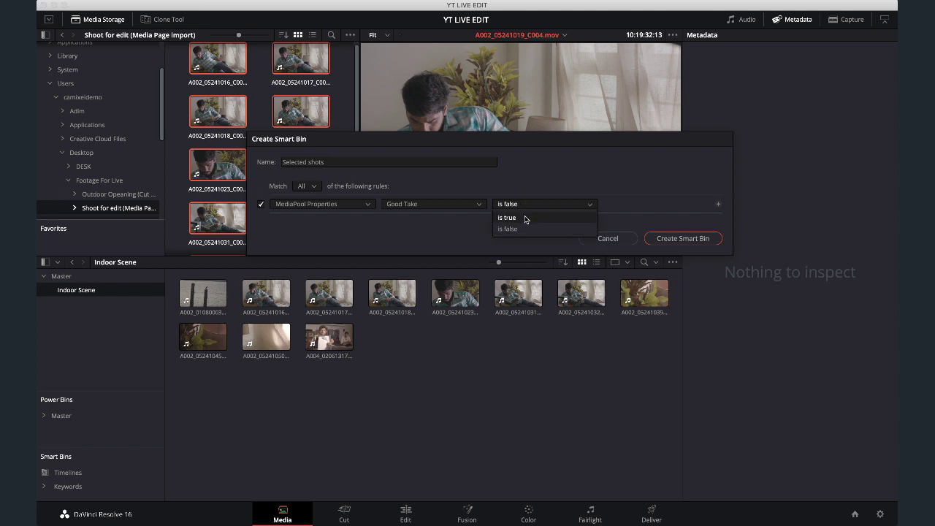
click(525, 218)
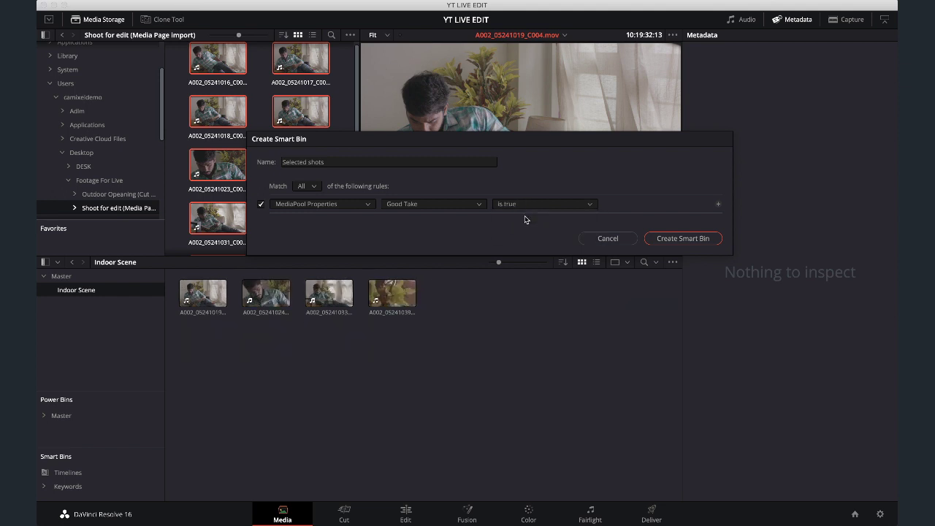
Create the Selected shots smart bin and resize the bin list sections to give Power Bins and Smart Bins more room
click(678, 238)
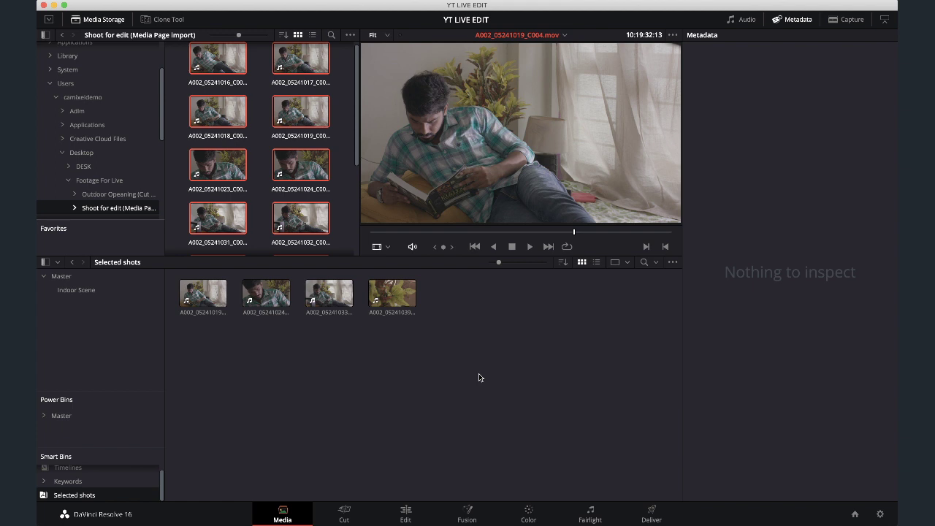
drag(92, 388, 103, 314)
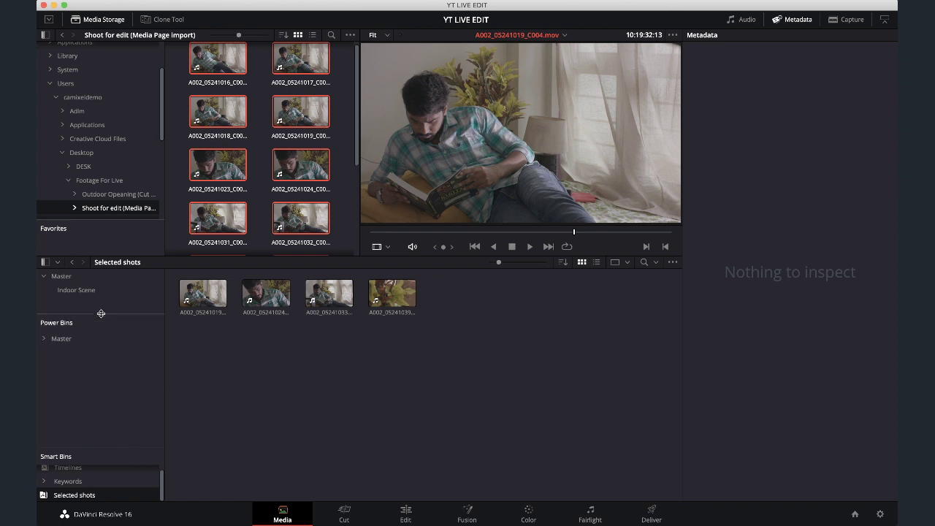
drag(108, 449, 128, 411)
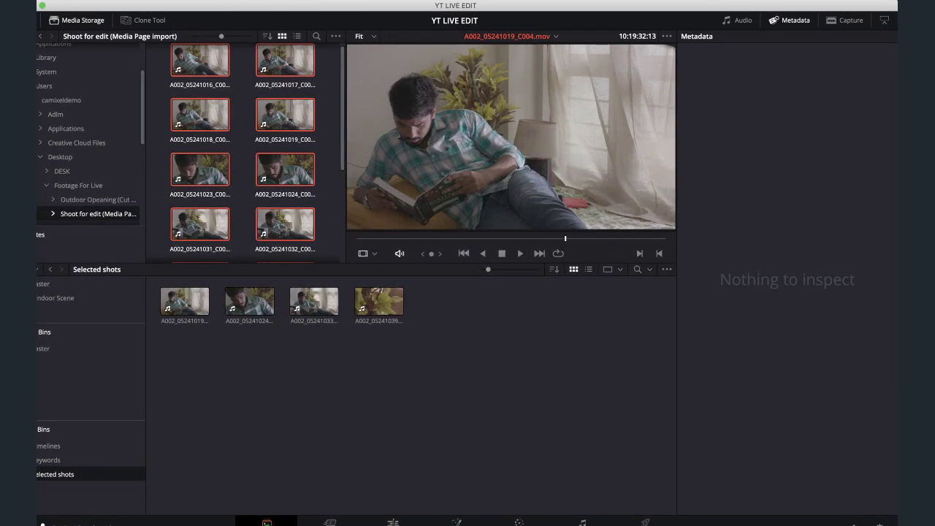
Look up the power bins command and check the Show Power Bins view option
key(super+shift+slash)
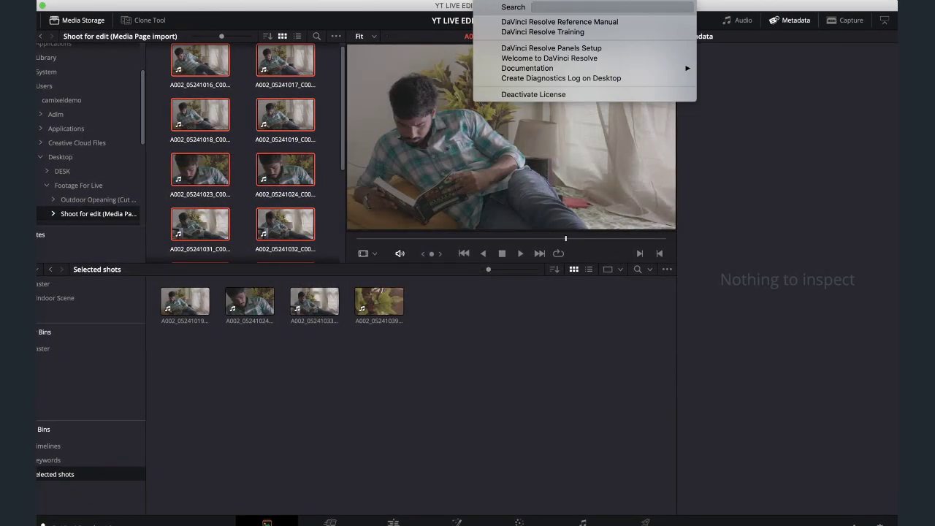
text(powe)
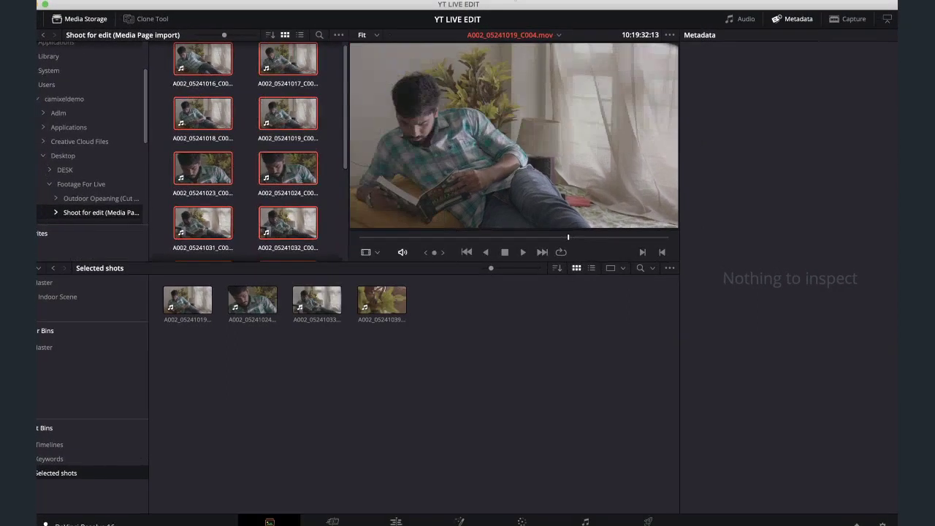
mouse_move(475, 1)
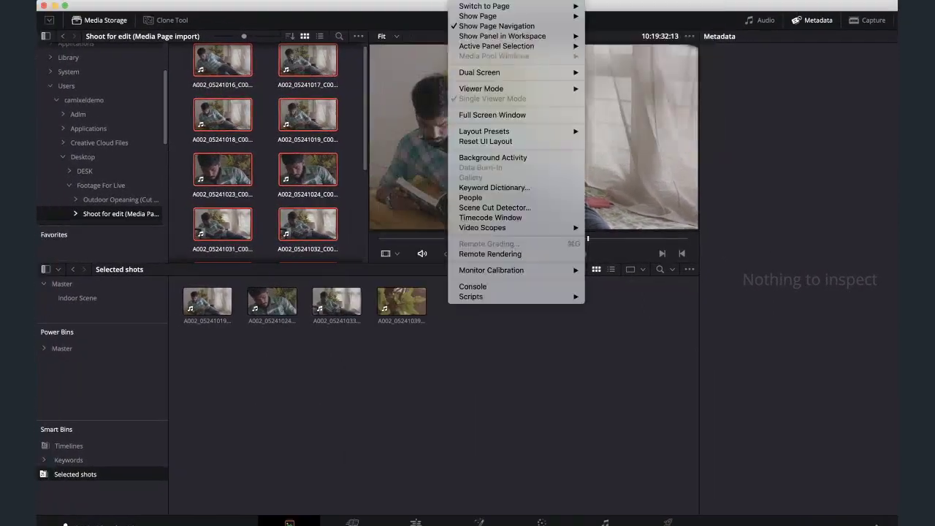
mouse_move(300, 2)
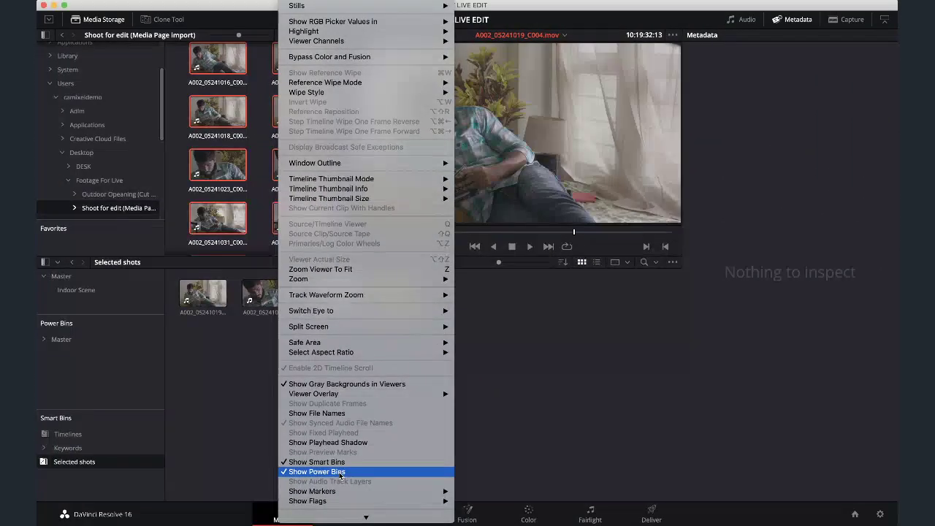
click(599, 409)
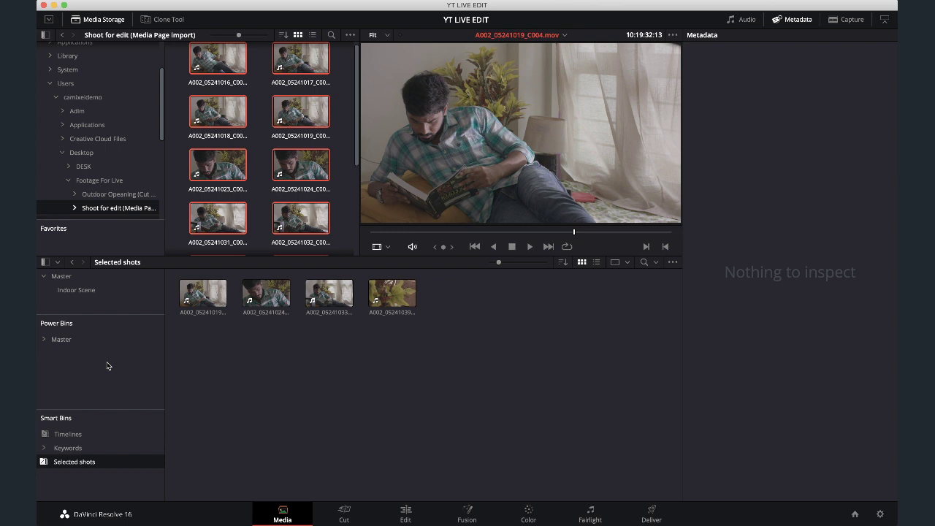
Open the Master power bin and preview BMD LOGO BBG.png, Camixel End card.mov and Camixel Suscriber 250.mov
click(64, 341)
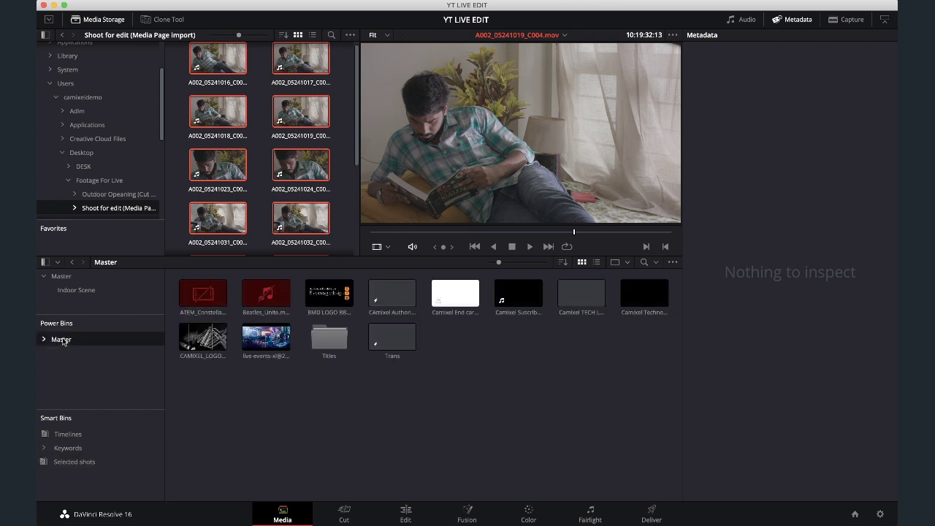
click(341, 307)
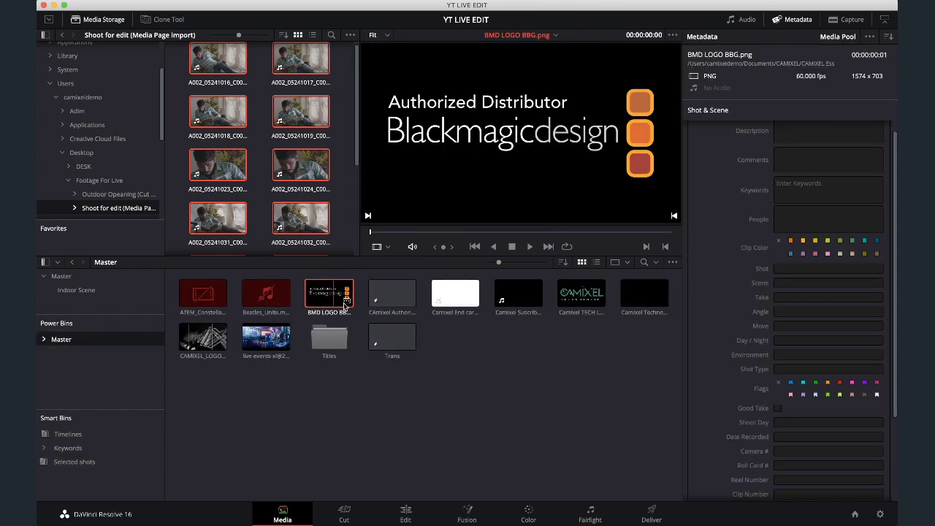
click(453, 296)
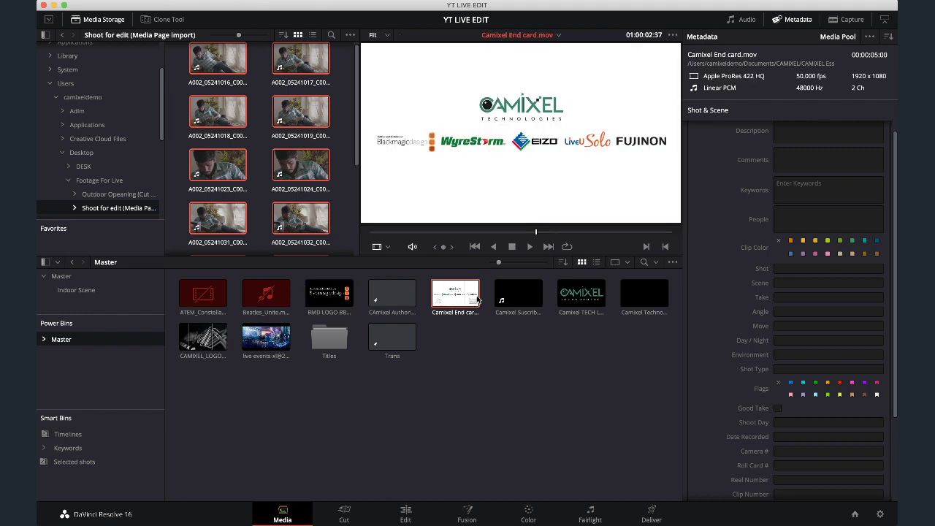
click(515, 292)
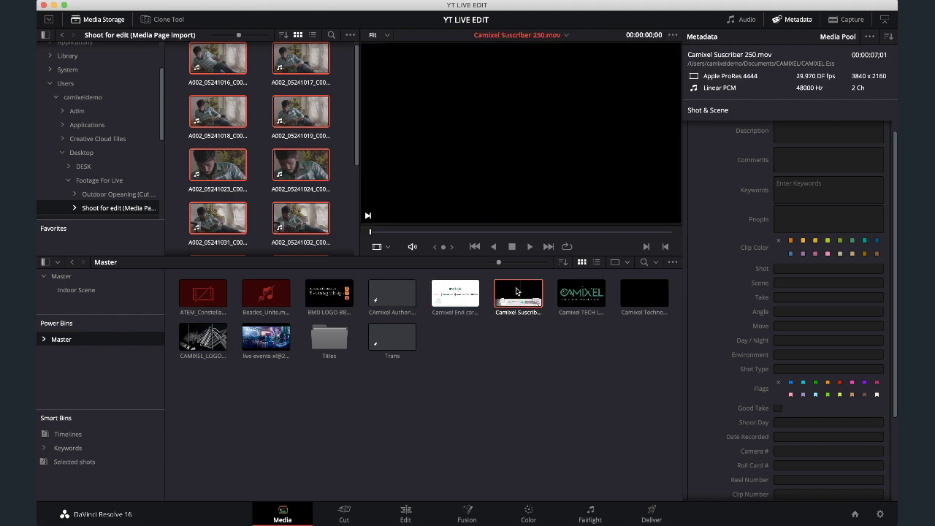
drag(439, 234, 496, 250)
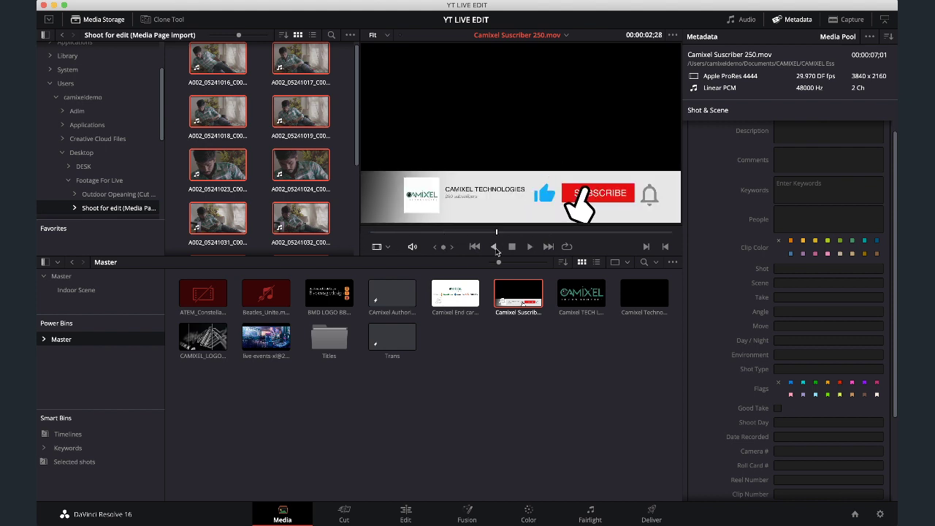
Preview the Camixel TECH logo, the Camixel Technologies lower third and CAMIXEL_LOGO_REVEL.mov by scrubbing through them
click(576, 298)
drag(438, 234, 484, 233)
click(646, 298)
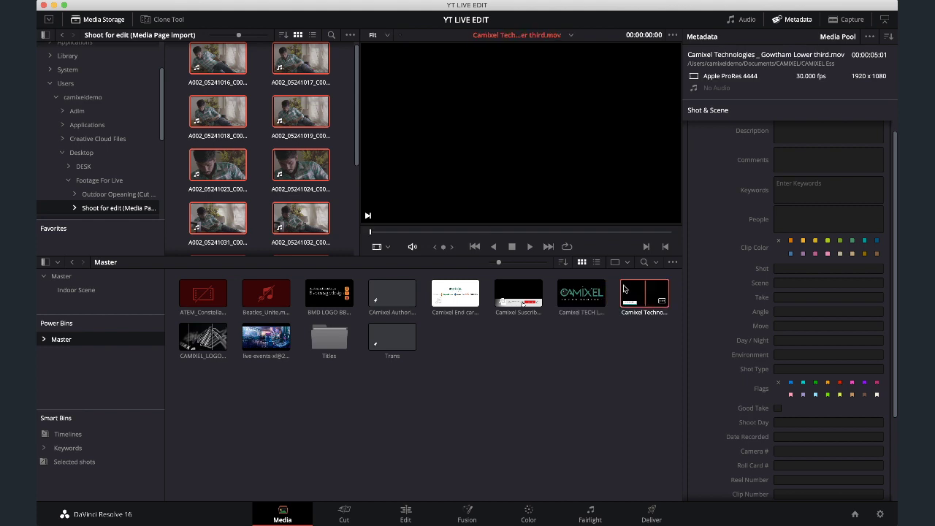
click(439, 231)
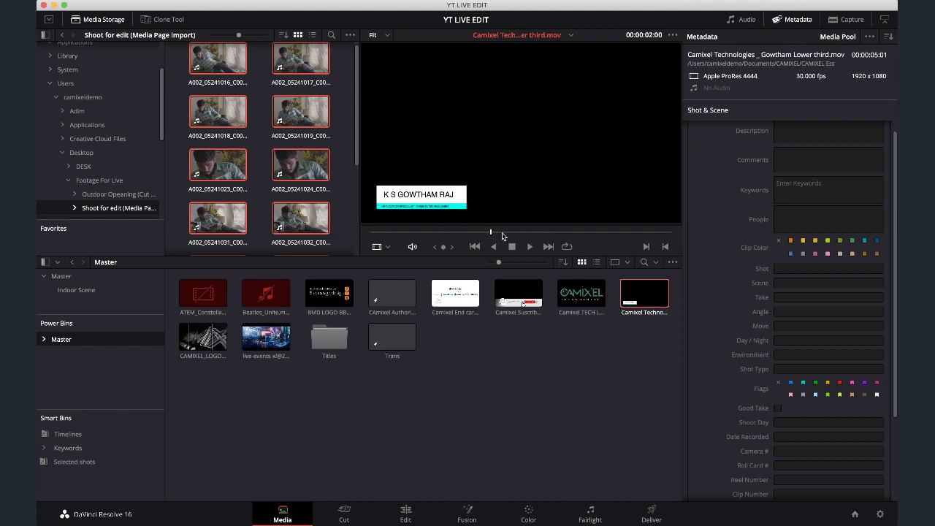
click(203, 338)
drag(427, 231, 524, 232)
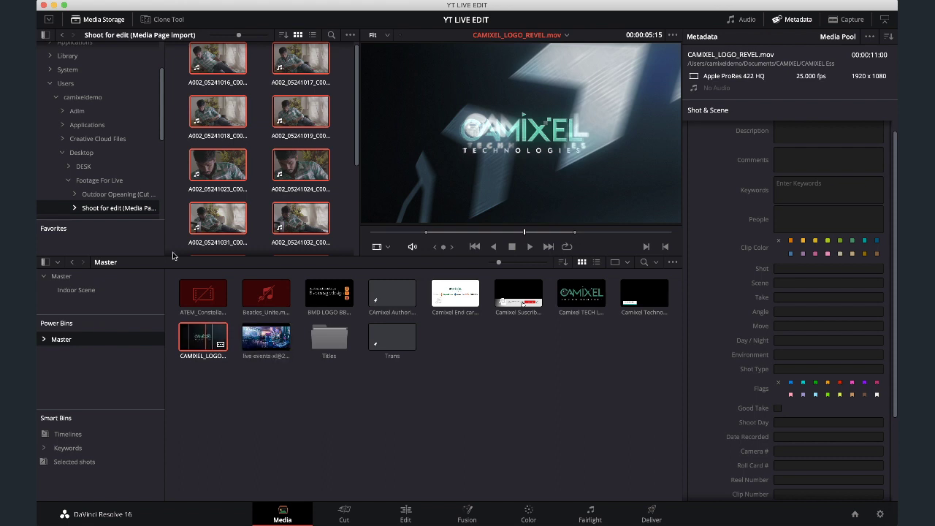
Collapse the expanded Macintosh HD folder tree in the media storage
click(57, 101)
click(50, 103)
click(44, 90)
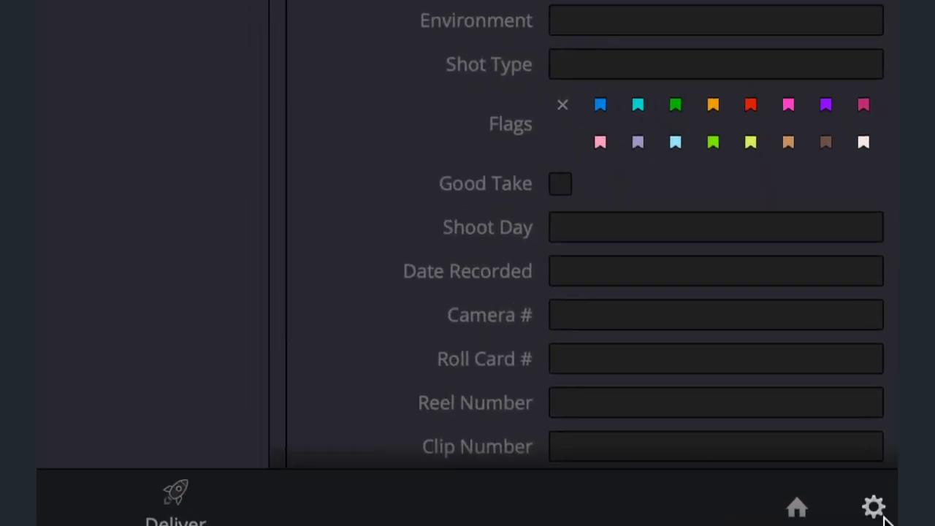
In the project's Master Settings, enable automatic caching of transitions in User Mode, set Render Cache Format to ProRes 422 Proxy, and save
click(877, 512)
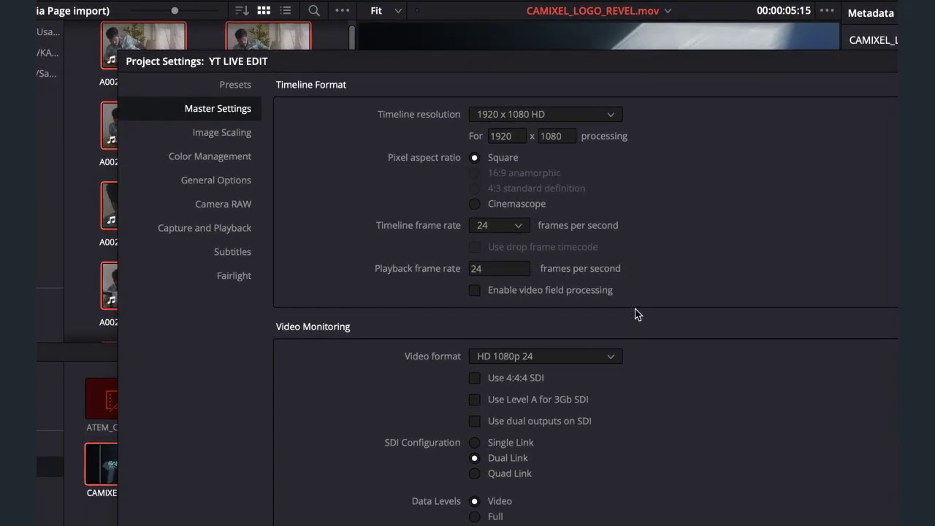
scroll(635, 421, down, 4)
scroll(636, 356, down, 5)
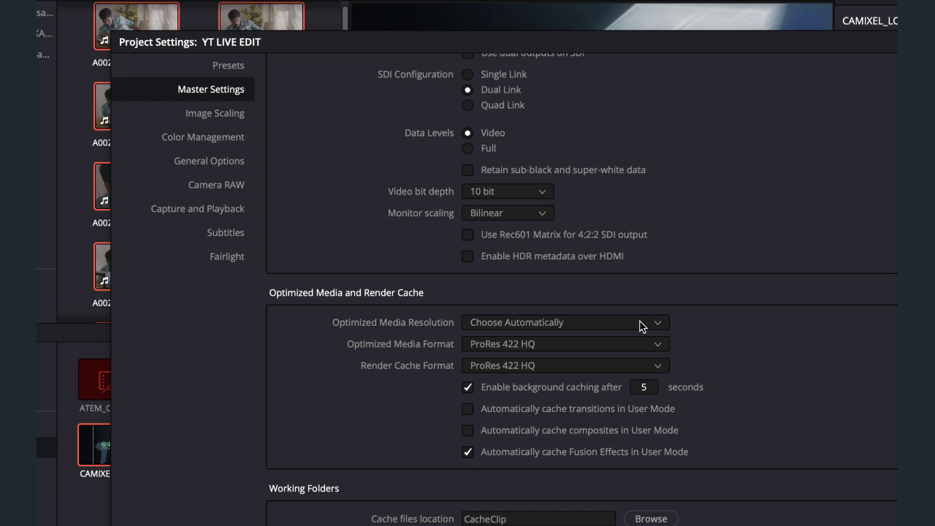
scroll(641, 326, down, 2)
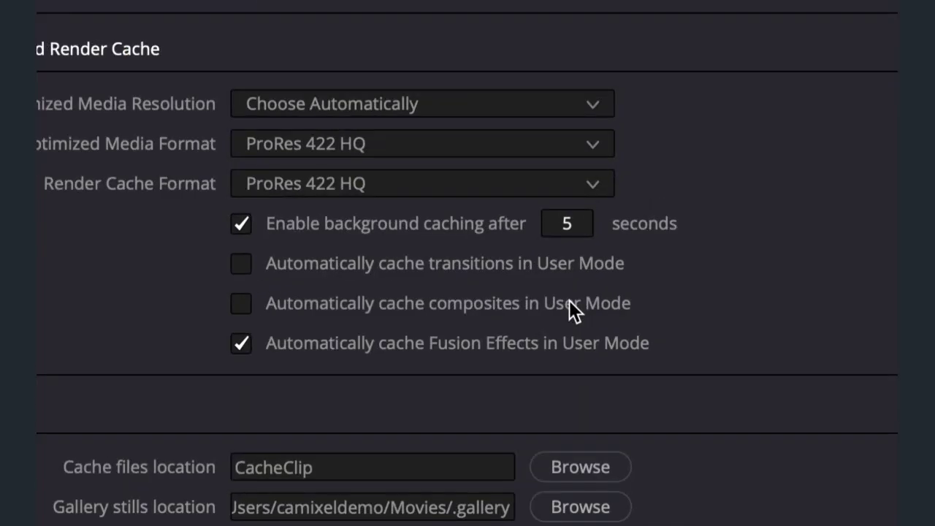
click(484, 263)
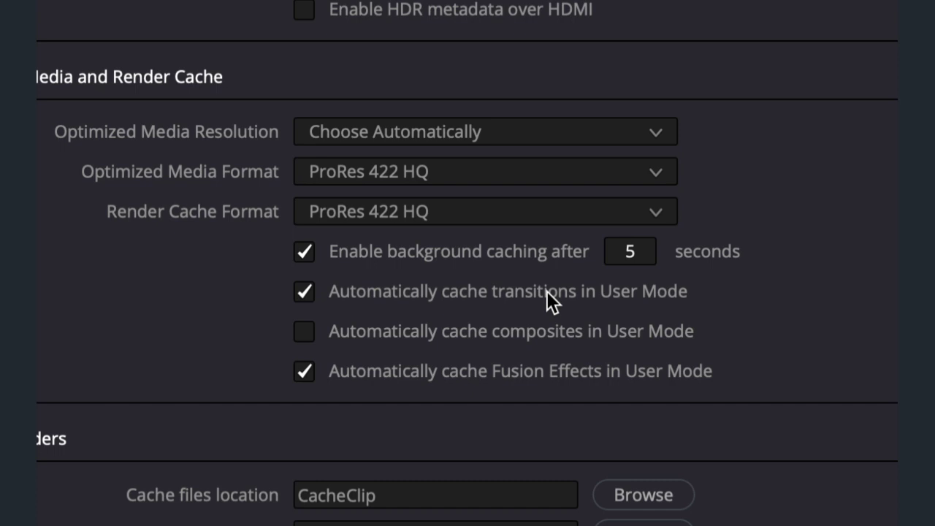
click(545, 214)
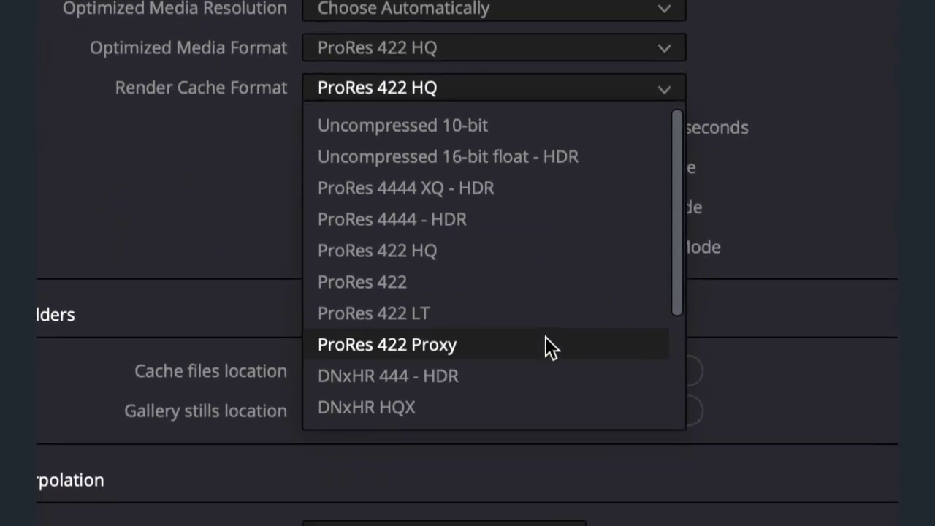
click(545, 338)
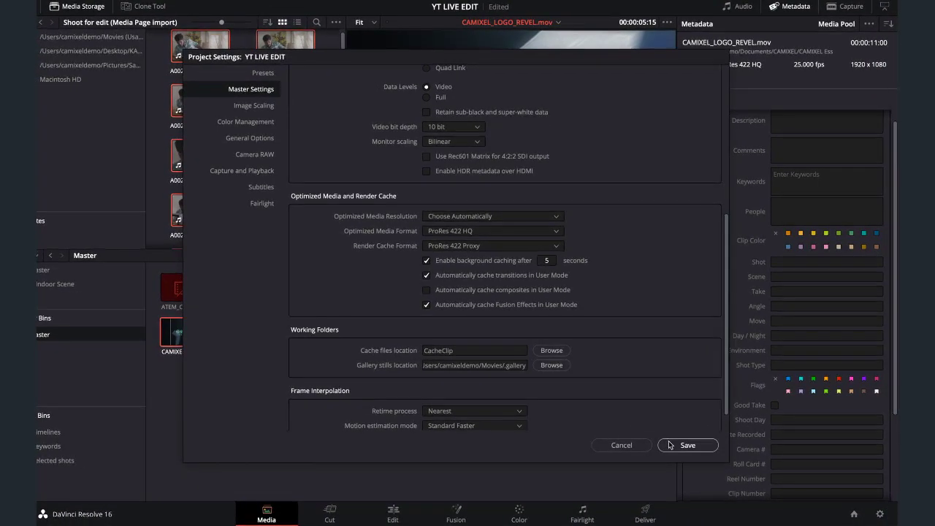
click(669, 446)
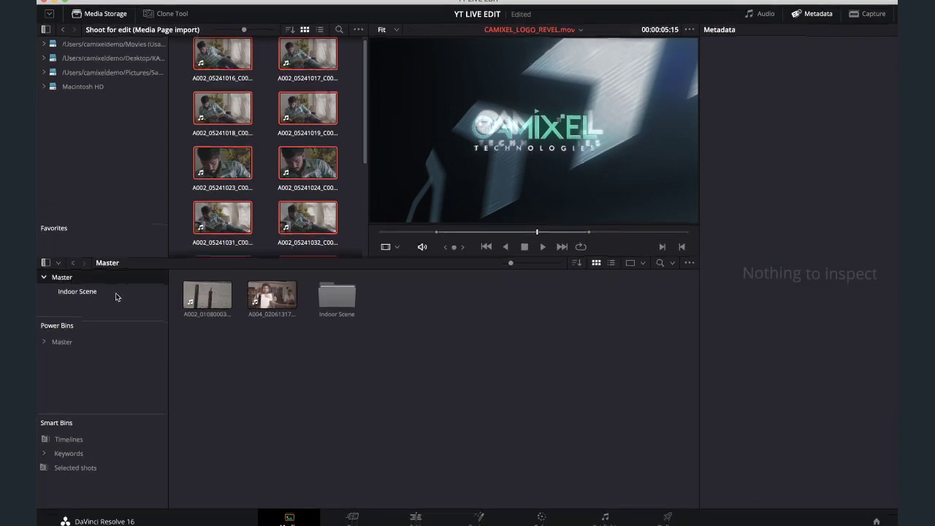
Select the project's Master bin and browse media storage to the Outdoor Opeaning (Cut page import) folder in the desktop's Footage For Live folder
click(115, 293)
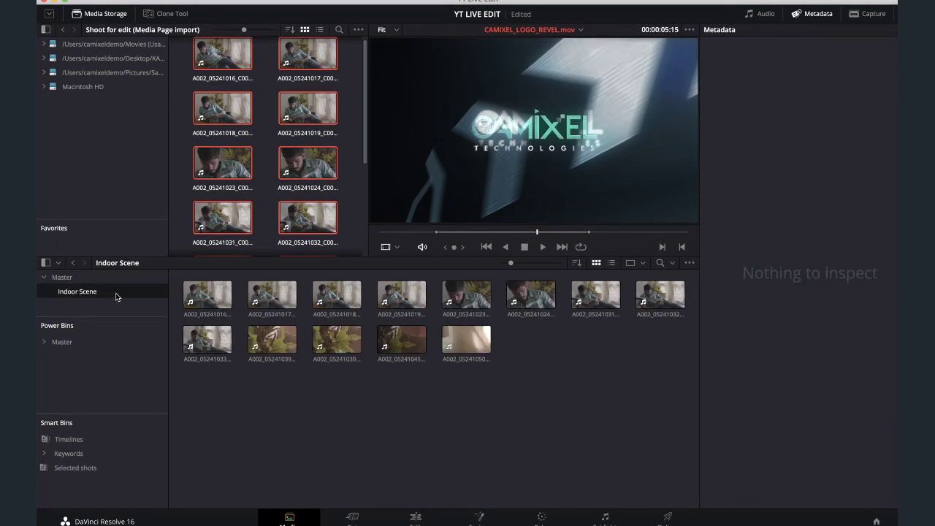
click(115, 277)
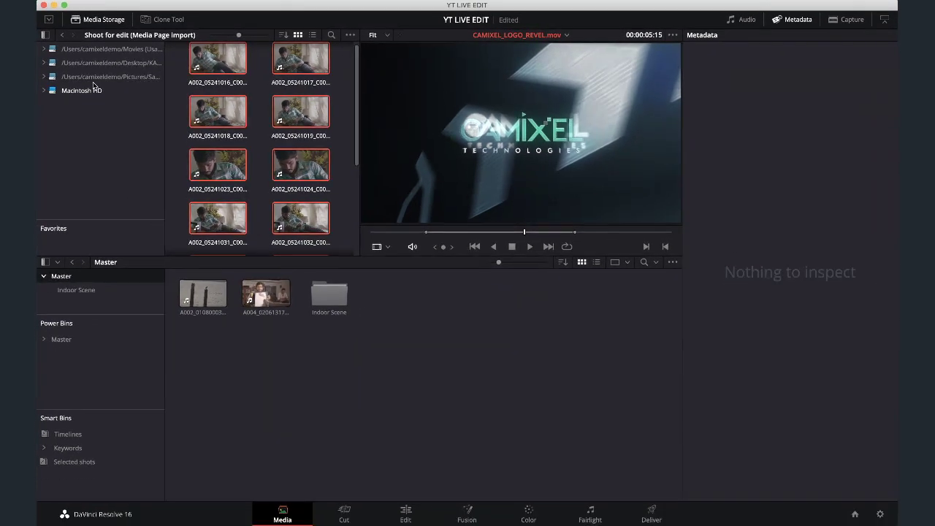
click(95, 88)
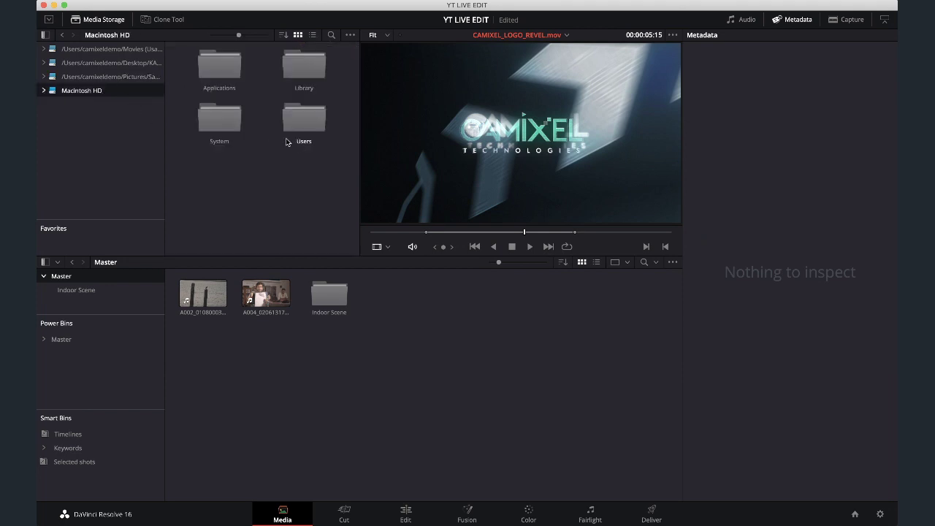
double_click(319, 124)
double_click(307, 69)
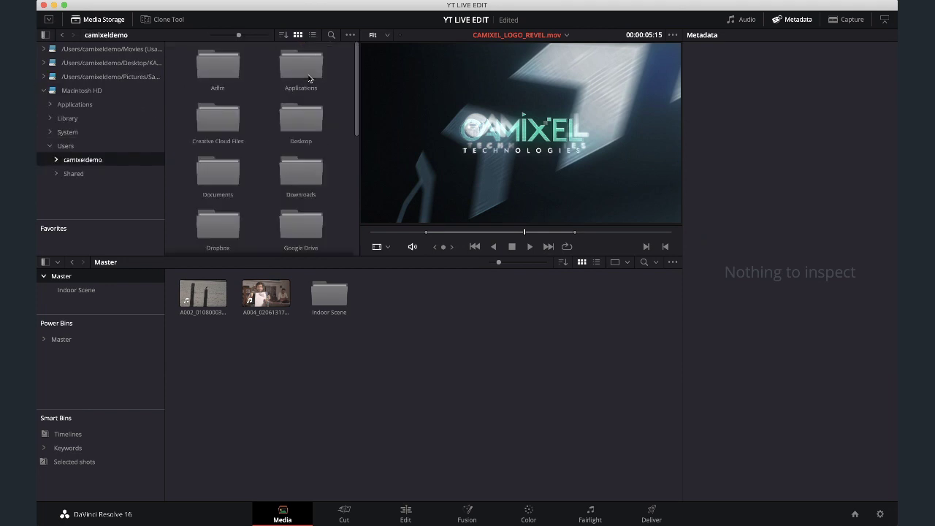
scroll(300, 135, down, 1)
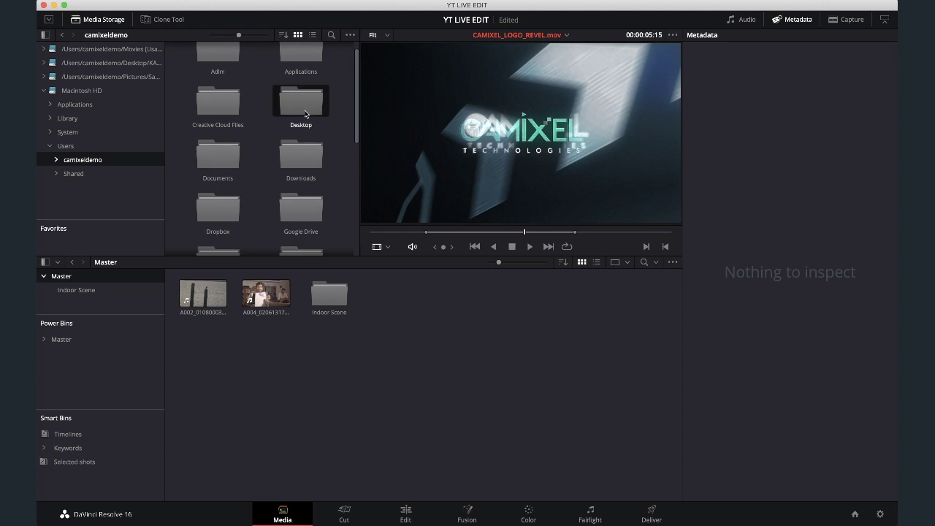
double_click(305, 114)
double_click(304, 67)
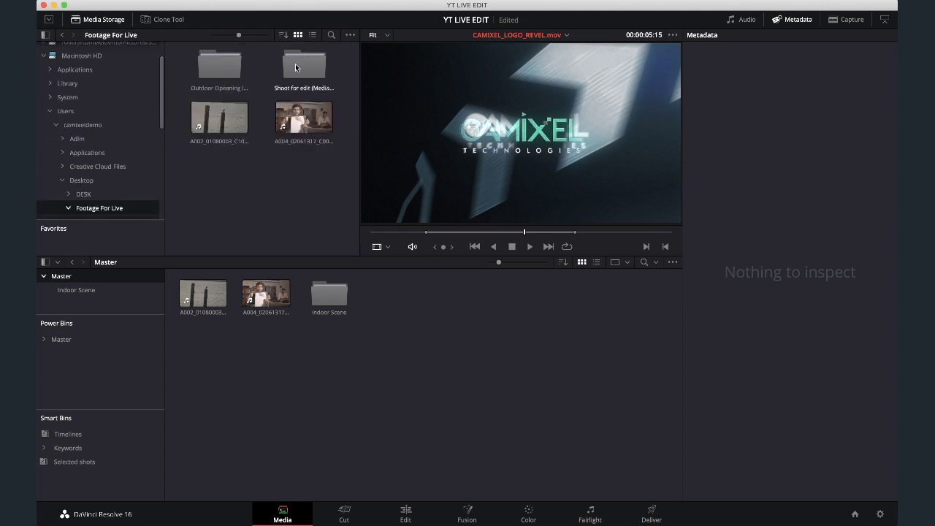
double_click(236, 70)
Add A002_01072344_C091.mov to the Master bin and load A004_02061317_C005.braw from that bin into the viewer
click(219, 65)
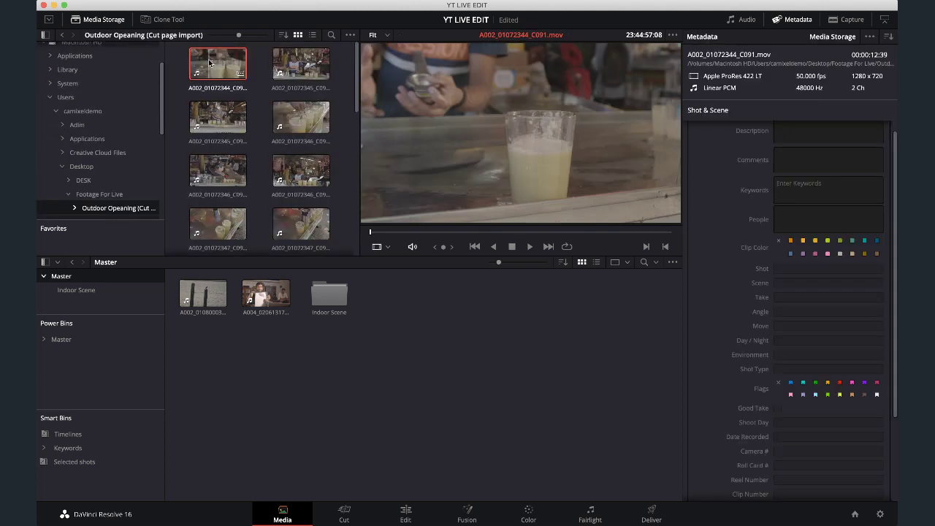
click(429, 345)
click(327, 296)
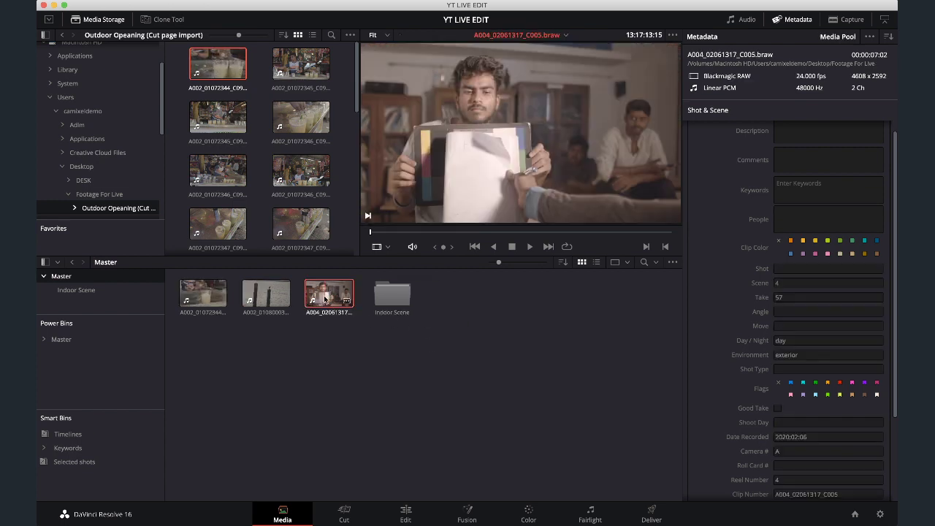
Load A002_01072344_C091.mov from the Master bin into the viewer, then play and scrub through its footage
click(206, 303)
key(space)
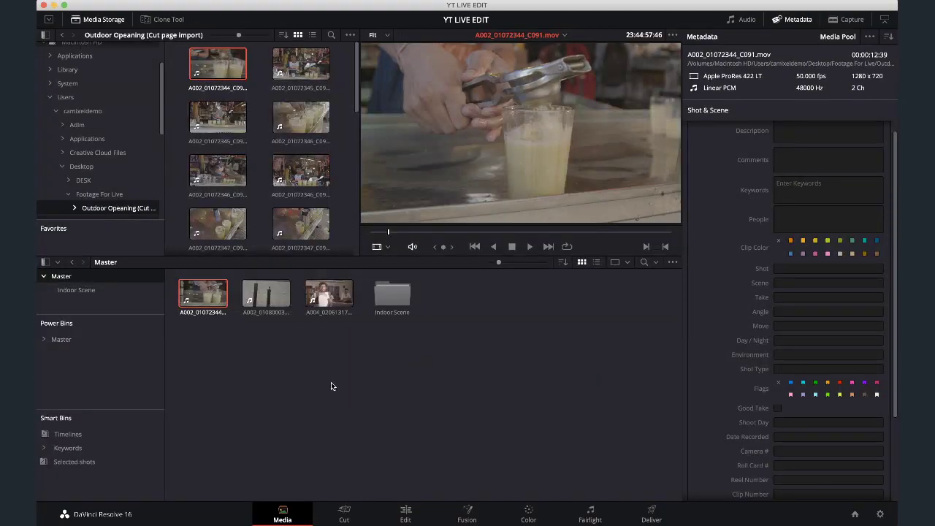
drag(407, 237, 465, 233)
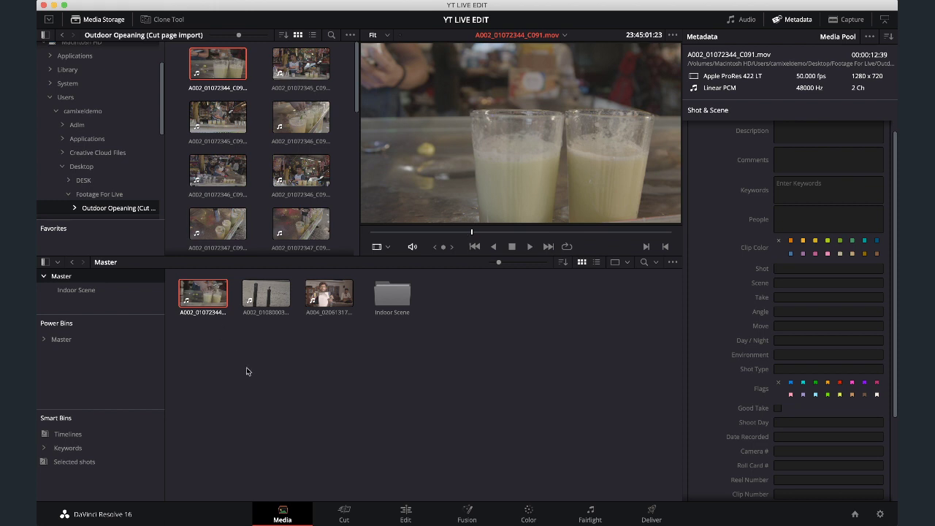
key(space)
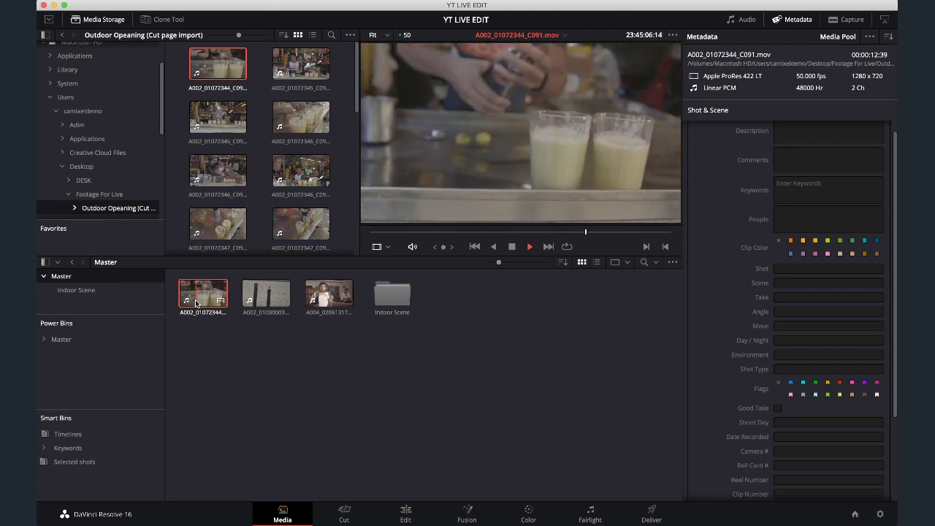
key(space)
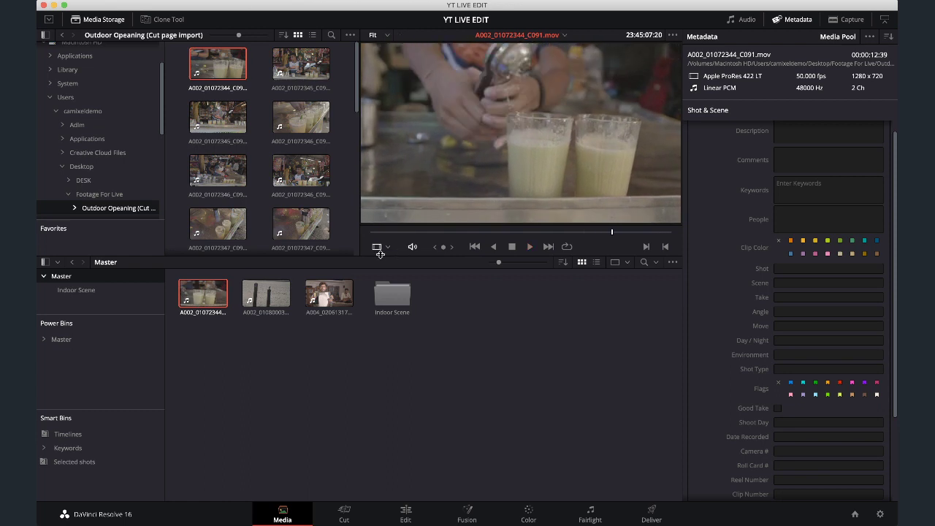
Open the clip attributes of A002_01072344_C091.mov and review its Video, Audio and Name settings
right_click(205, 288)
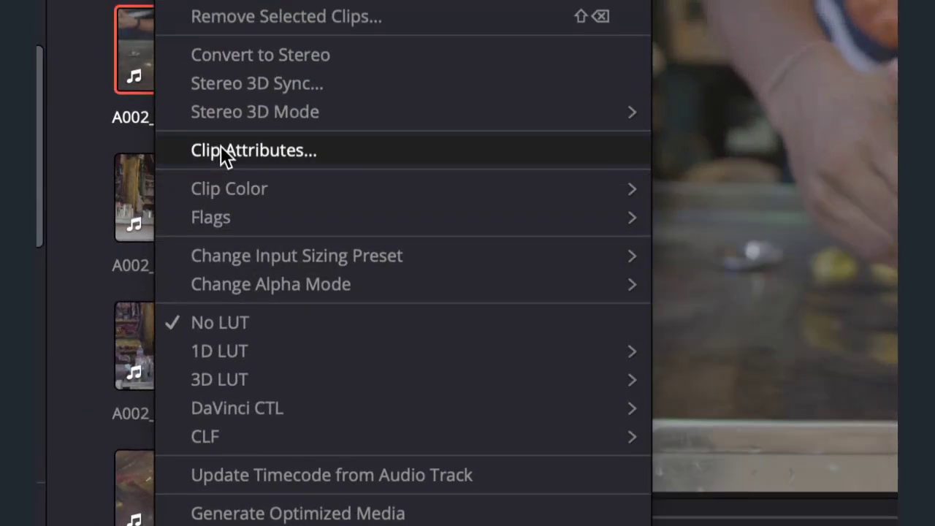
click(222, 150)
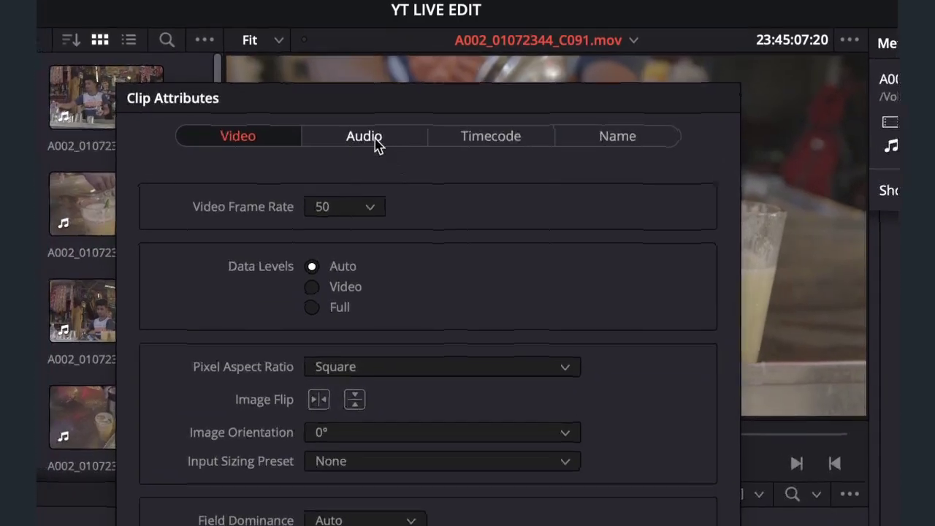
click(355, 96)
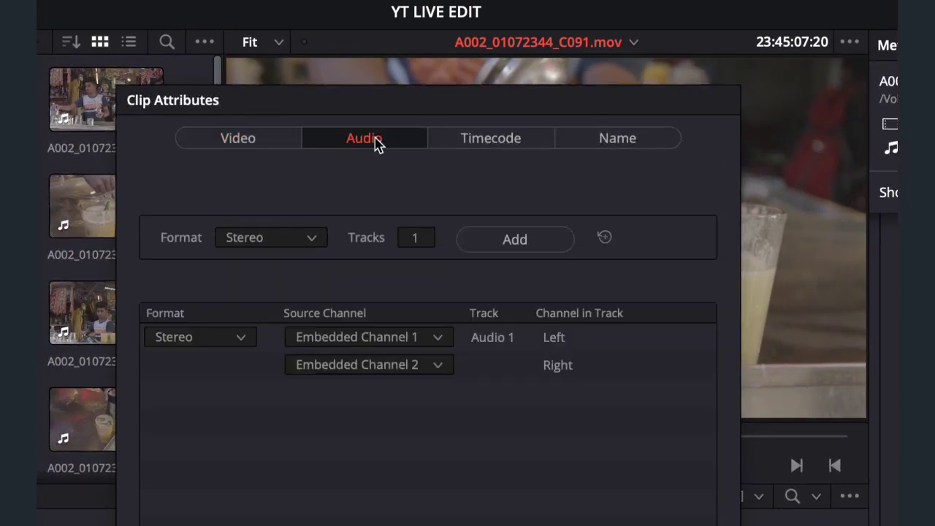
click(511, 94)
click(514, 140)
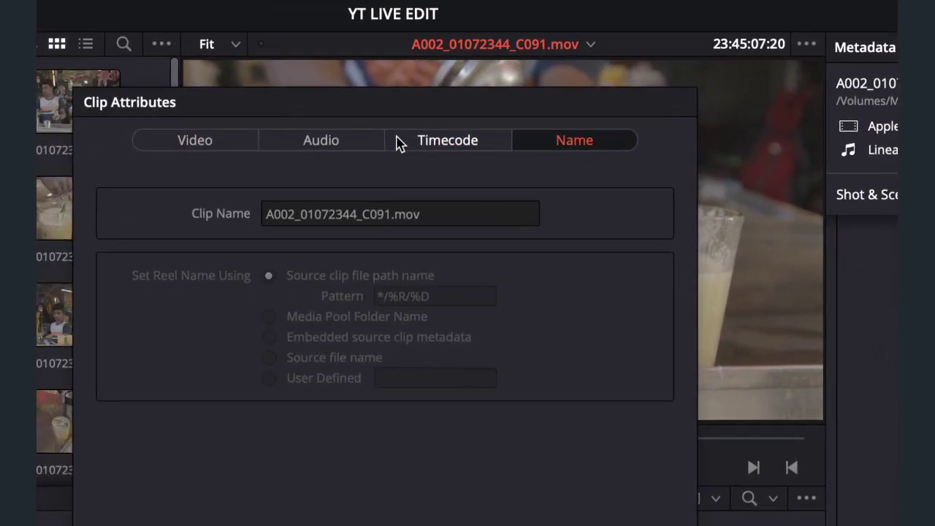
click(177, 143)
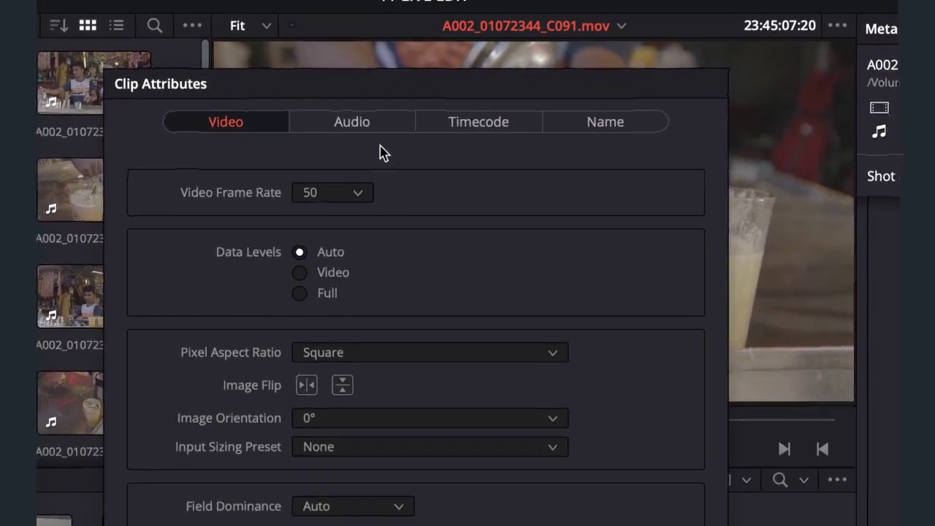
click(367, 128)
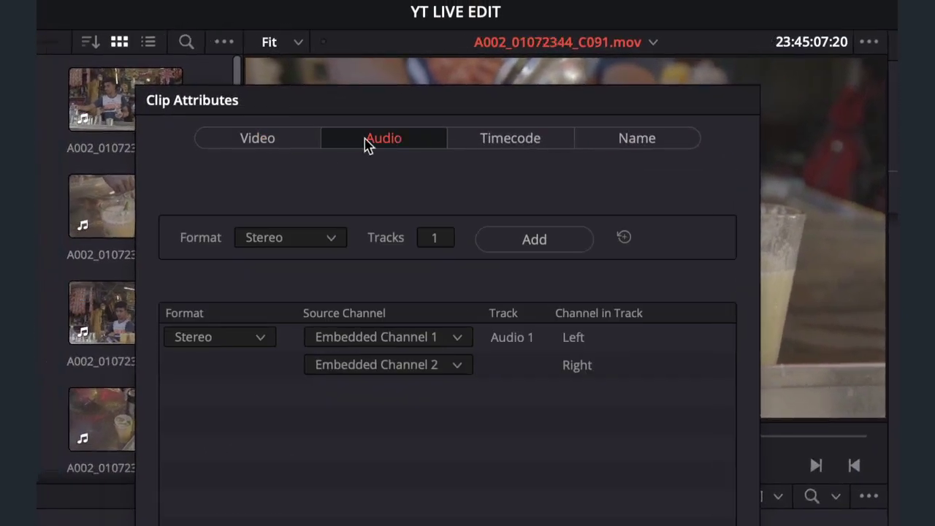
click(342, 137)
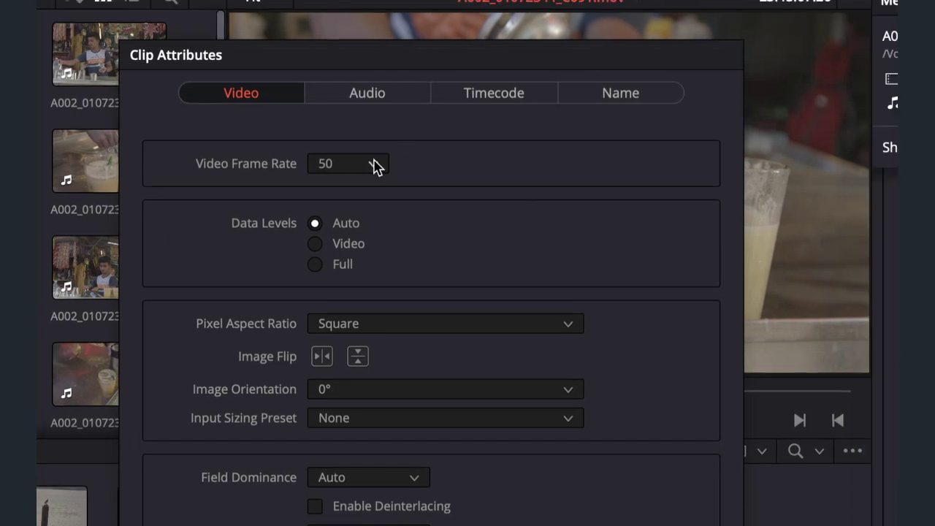
Set the clip's video frame rate to 24, apply the clip attributes, and play the clip back
click(374, 165)
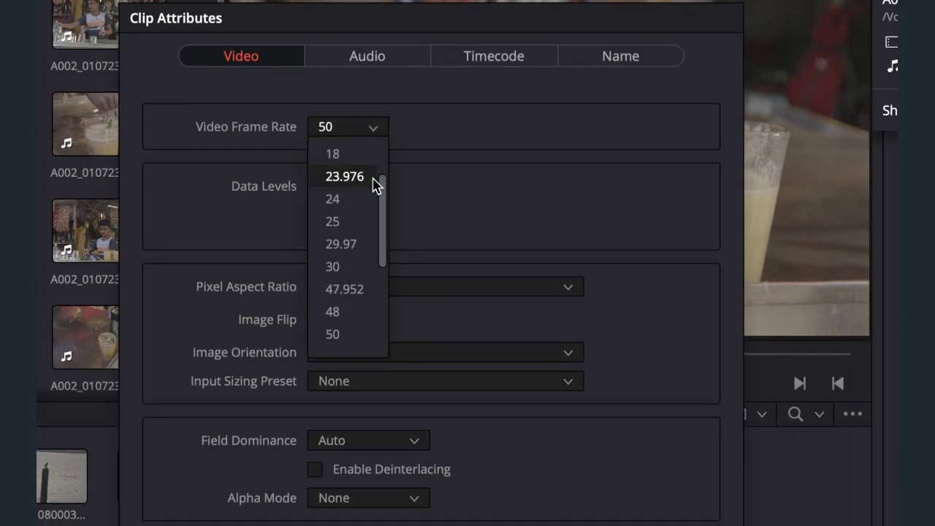
click(375, 190)
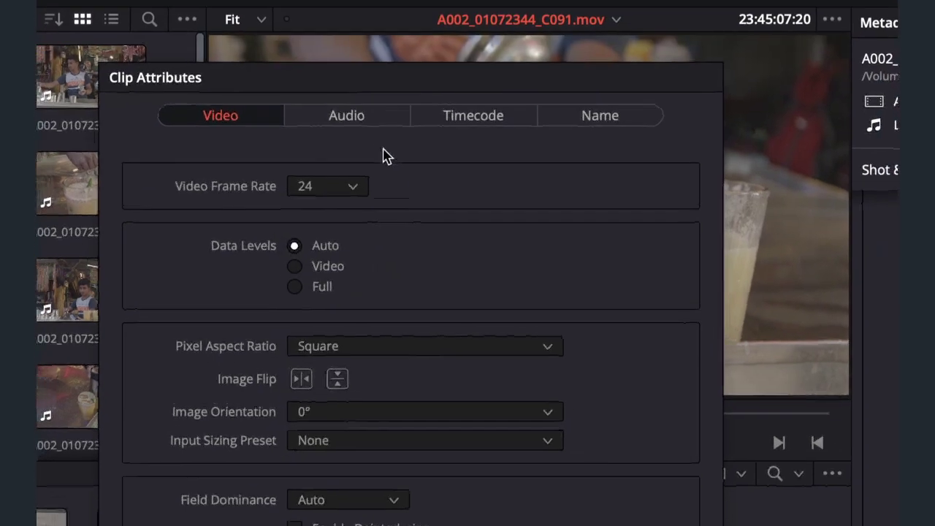
click(369, 58)
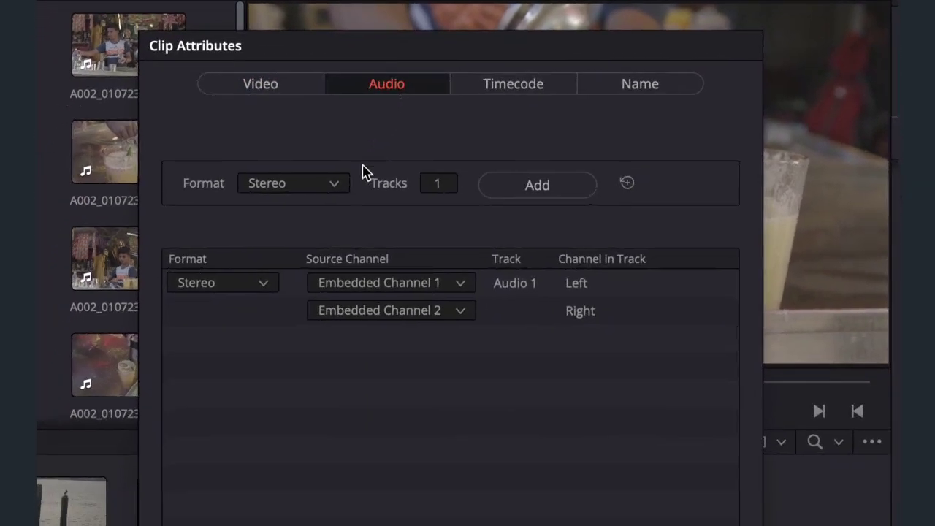
click(245, 336)
click(329, 209)
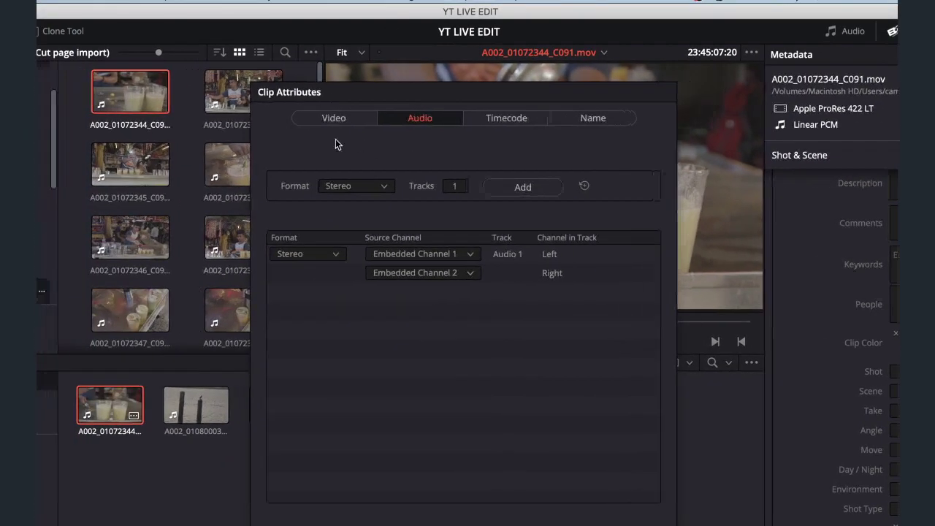
click(228, 99)
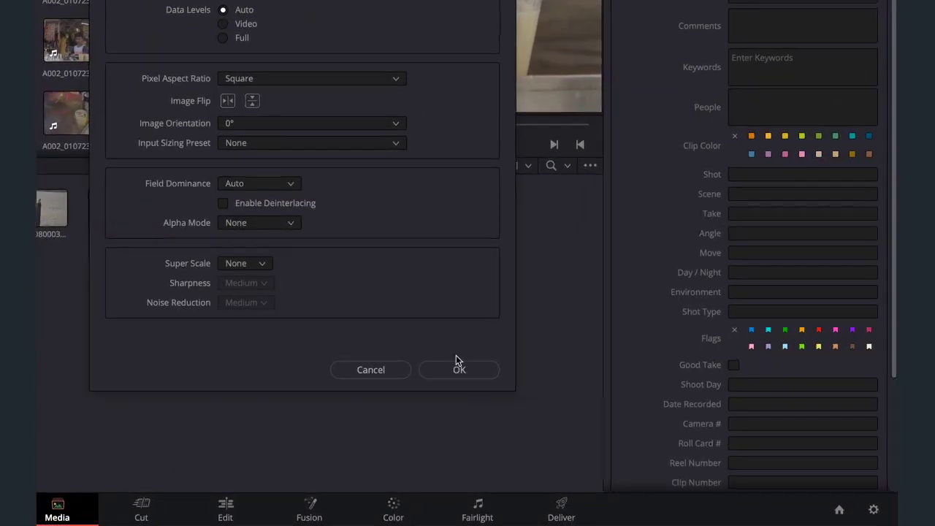
click(556, 475)
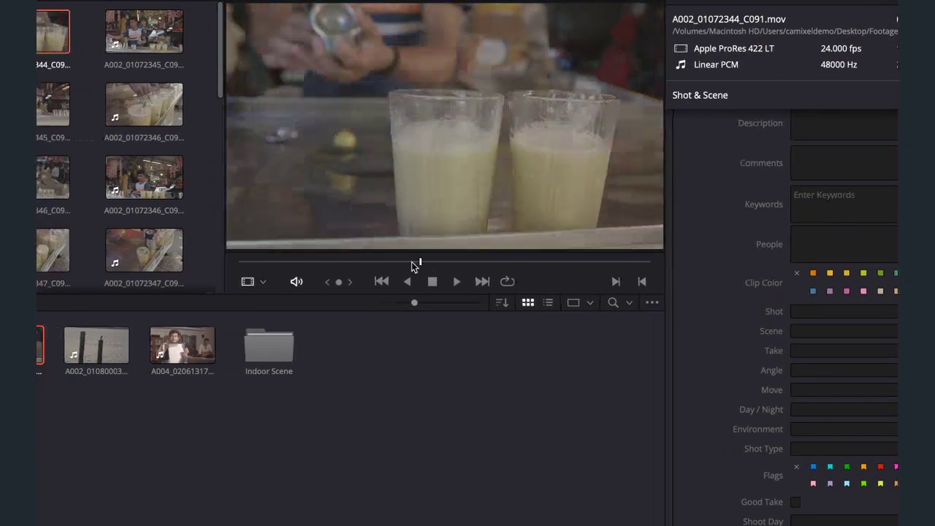
click(629, 213)
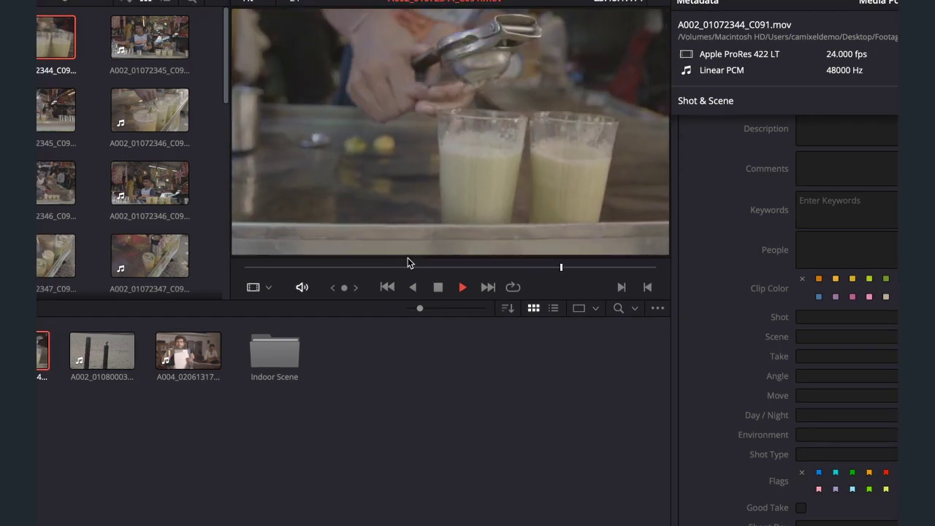
key(space)
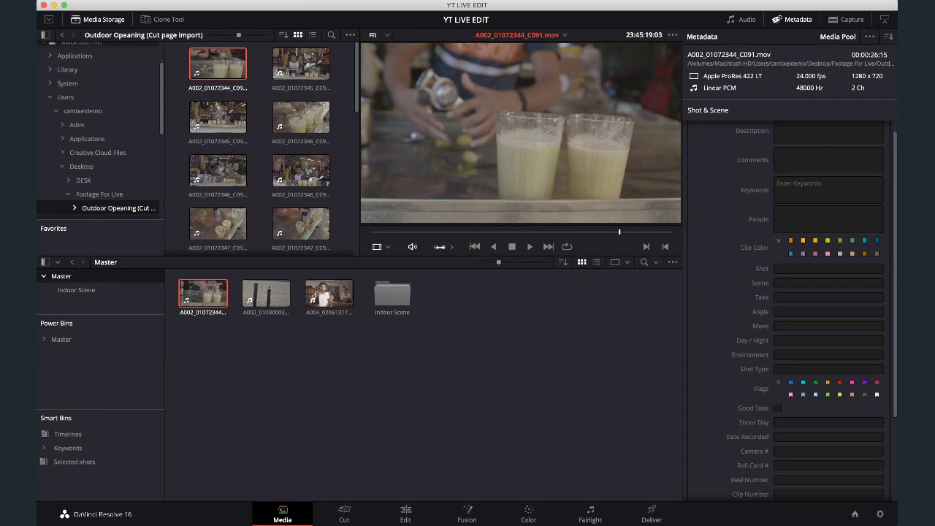
Switch to the Cut page and view the bin list of its media pool
click(344, 512)
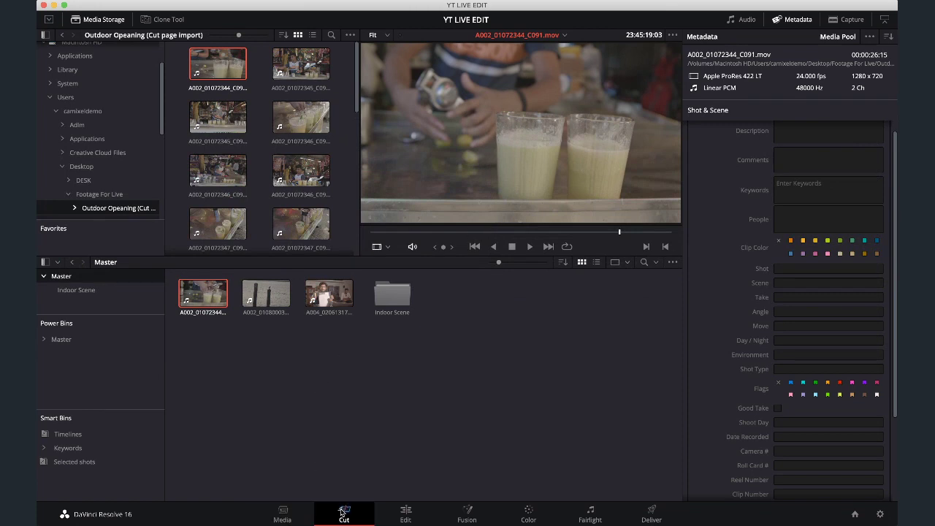
drag(370, 320, 374, 270)
drag(326, 200, 456, 207)
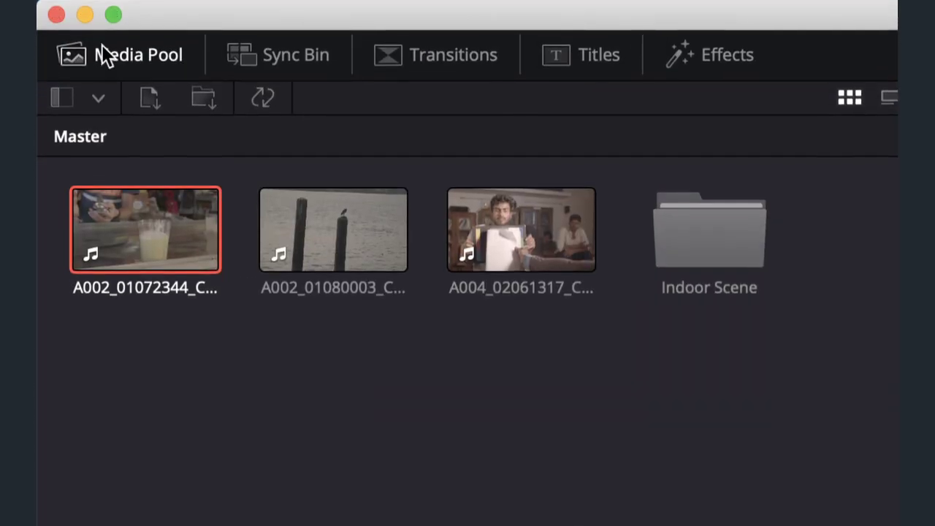
click(101, 63)
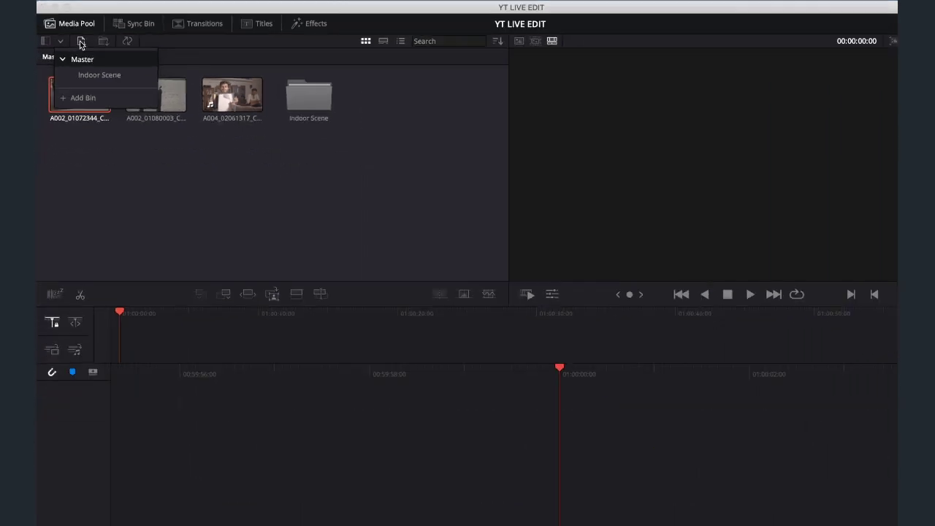
click(178, 219)
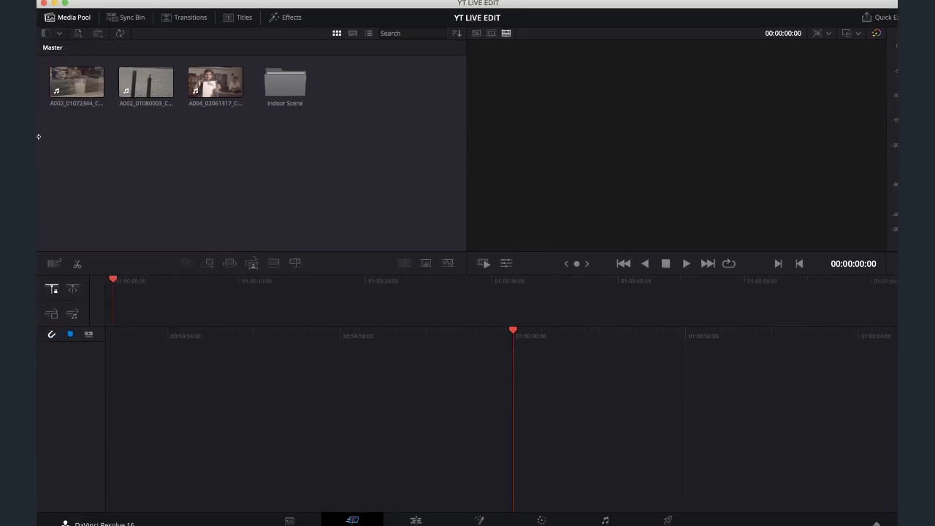
Import the Outdoor Opeaning (Cut page import) folder from the desktop's Footage For Live folder into the Master bin
click(78, 37)
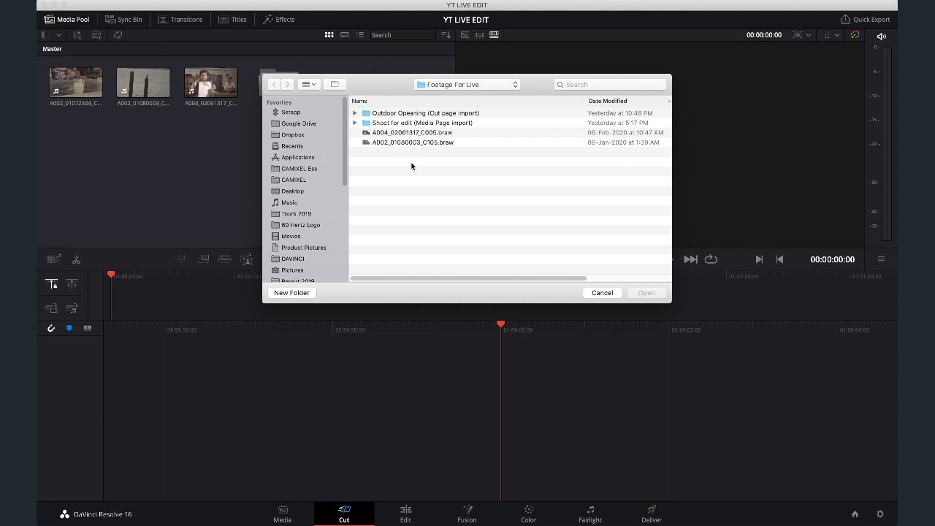
click(602, 293)
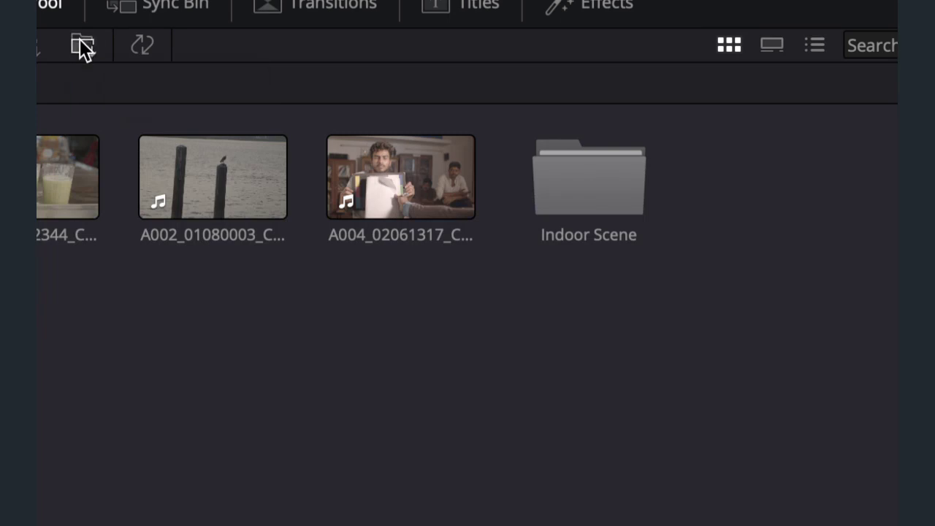
click(82, 46)
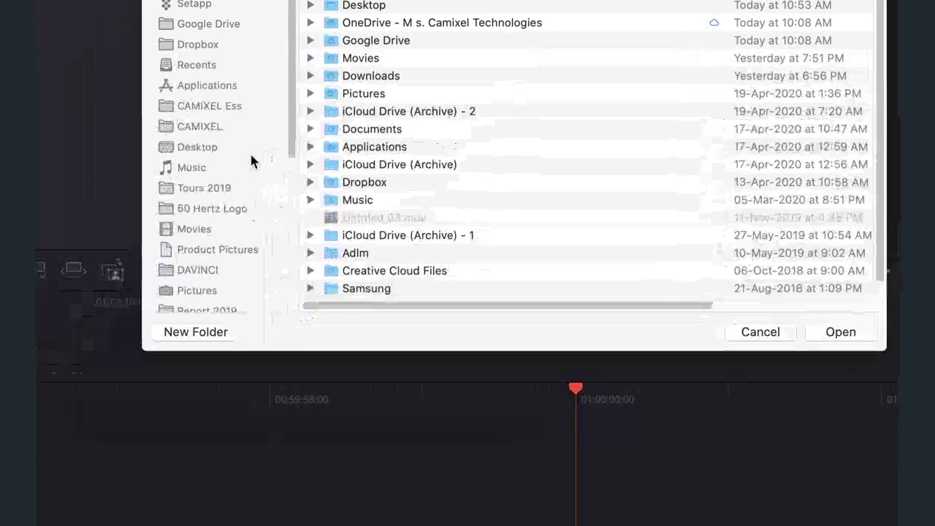
click(223, 146)
click(298, 122)
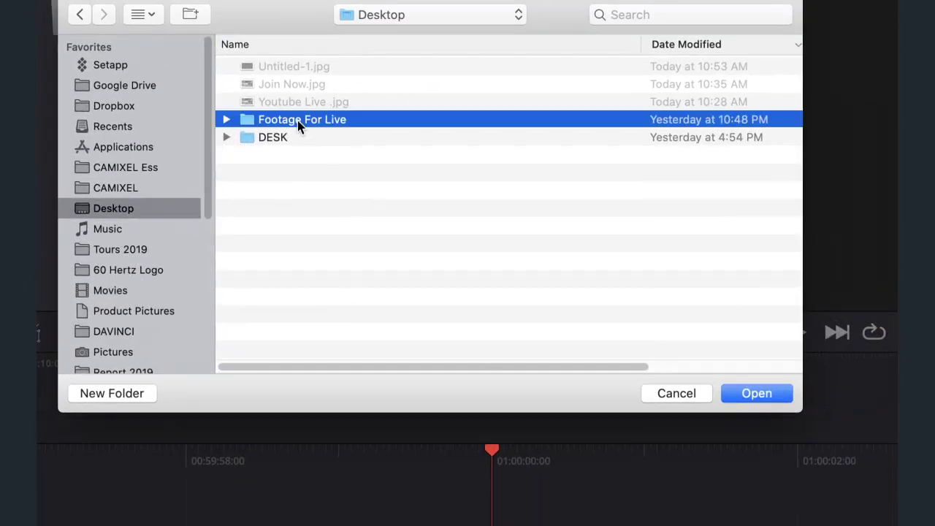
double_click(298, 123)
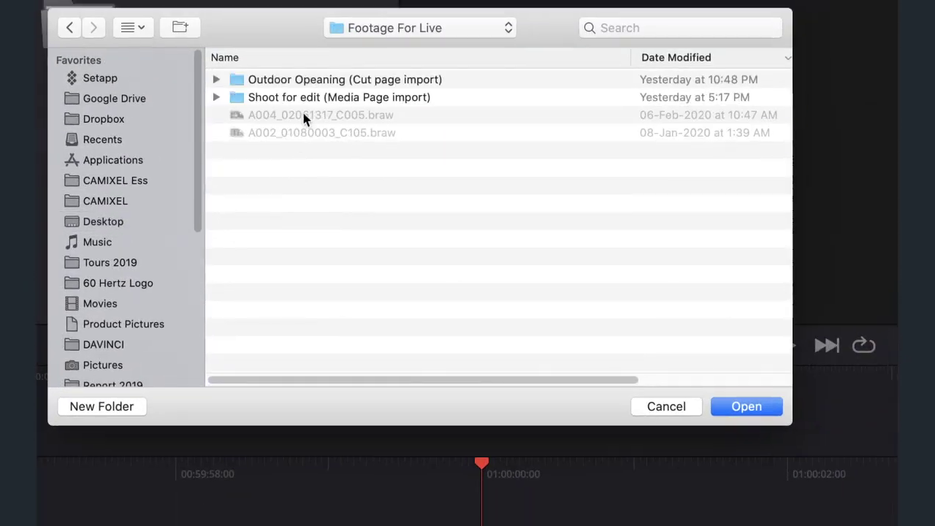
click(307, 101)
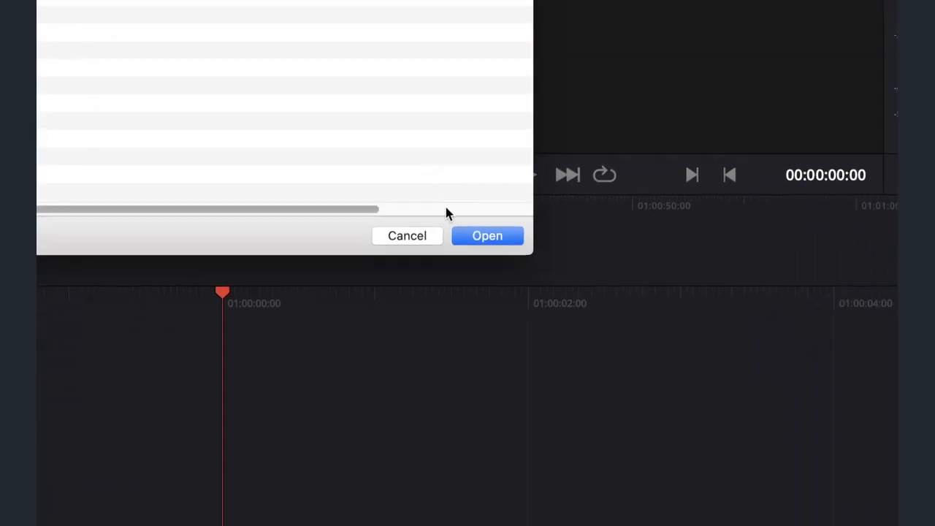
click(627, 338)
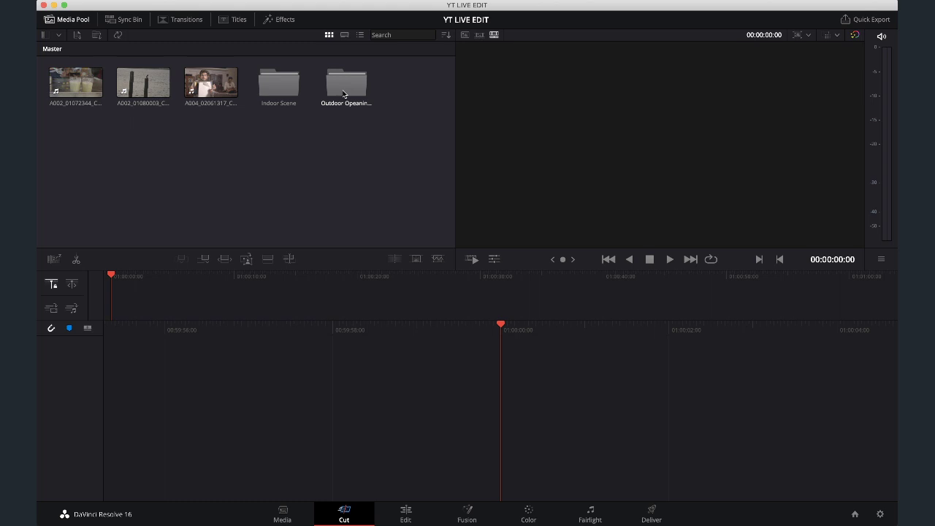
Open the Outdoor Opeaning (Cut page import) bin, browse its clips in strip view, and switch to list view
double_click(344, 87)
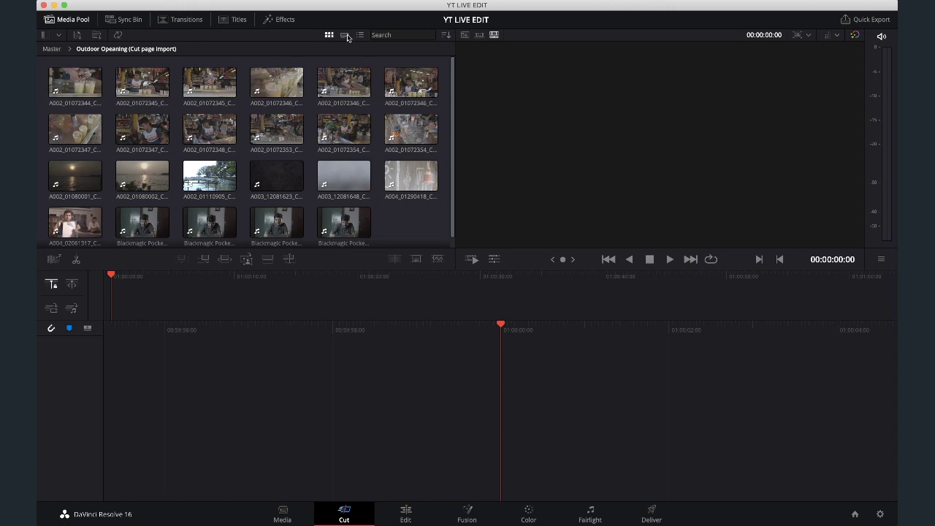
click(344, 35)
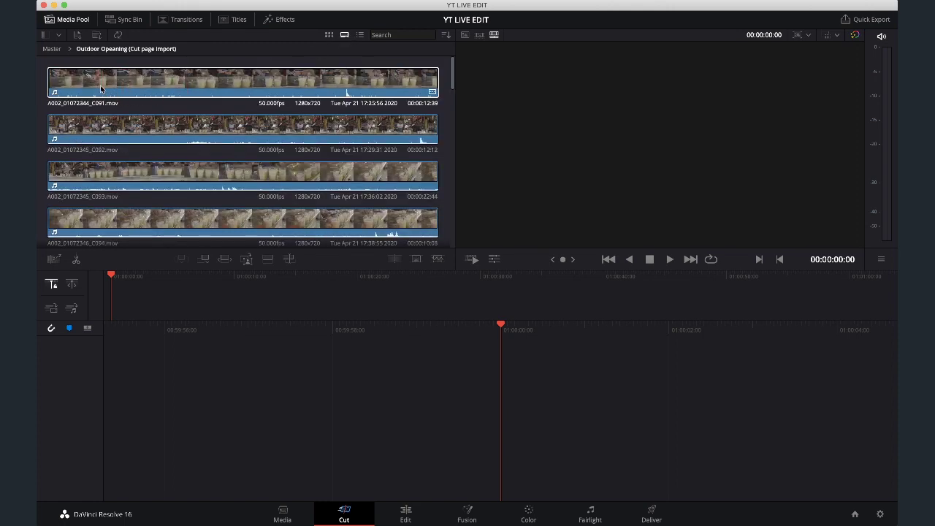
scroll(178, 161, down, 2)
scroll(179, 161, down, 15)
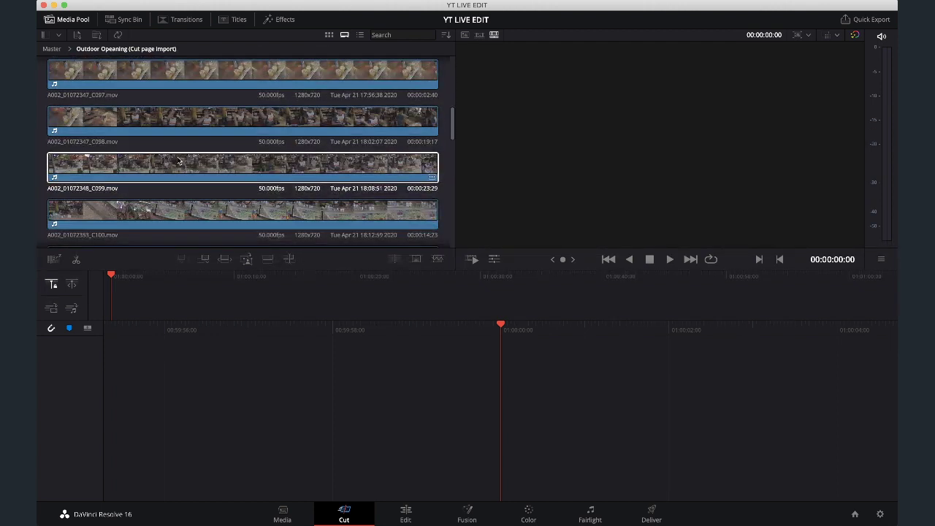
scroll(178, 160, down, 10)
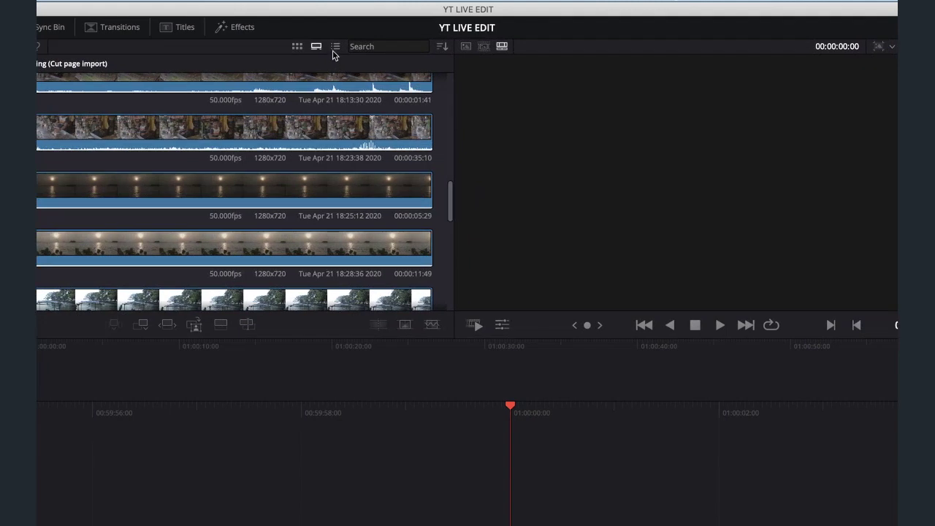
click(334, 49)
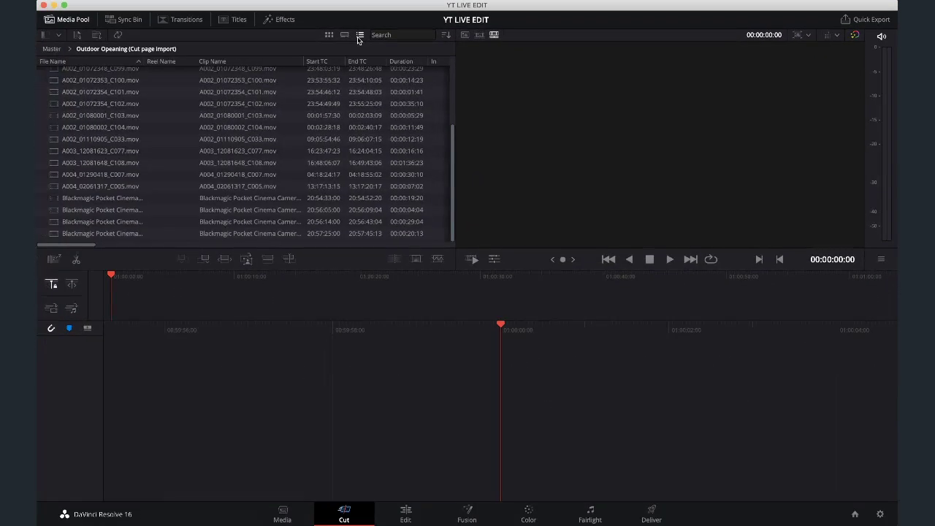
Show the bin's clips as thumbnails and scrub through the first clip, A002_01072344_C091.mov, in the source viewer
click(330, 35)
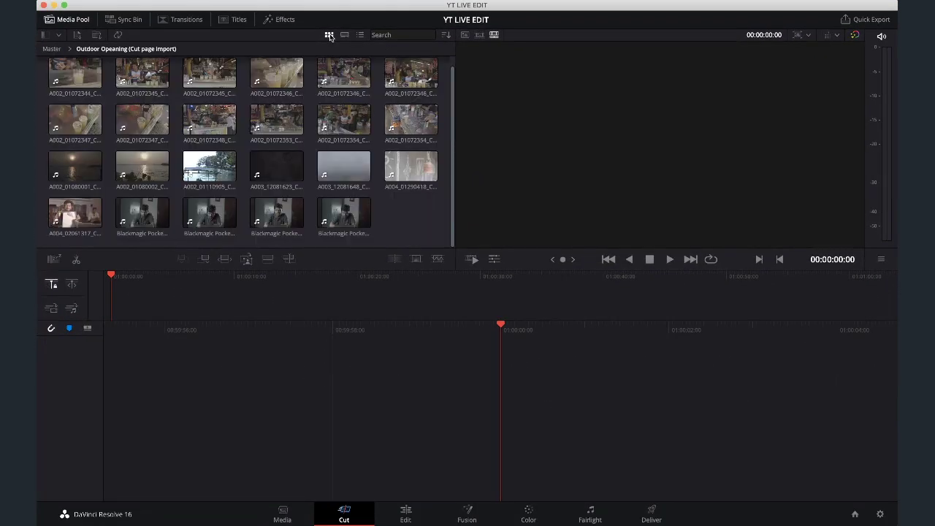
scroll(318, 100, up, 1)
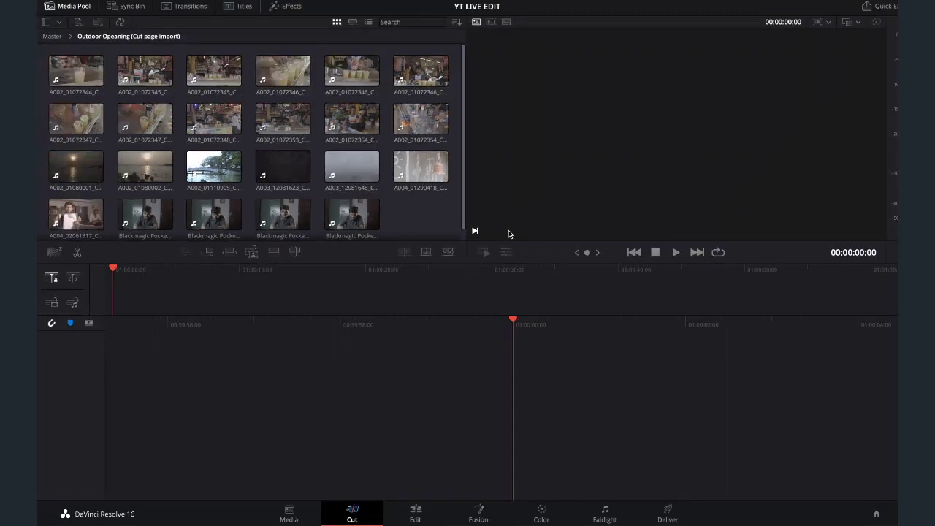
click(76, 73)
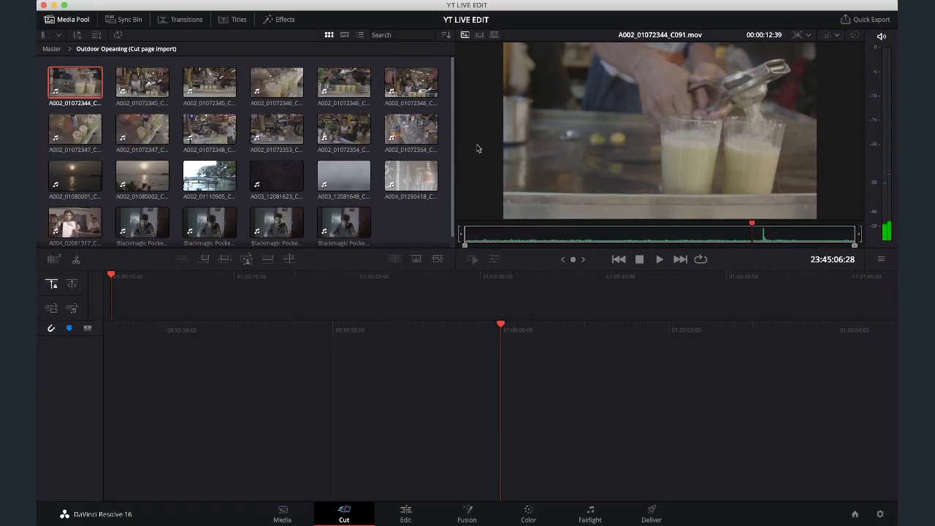
click(515, 232)
drag(524, 239, 523, 273)
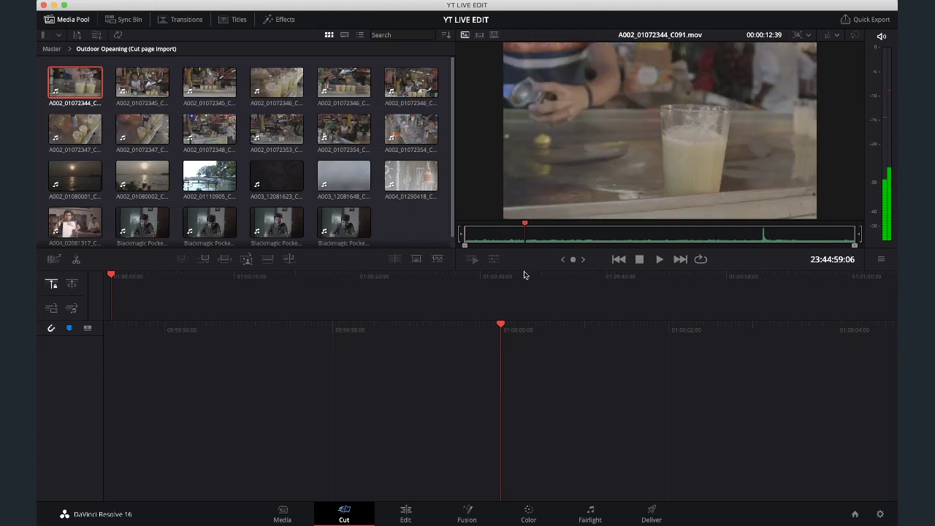
Switch the viewer to Source Tape, then scrub and play through the Outdoor Opeaning bin's clips as one continuous tape
click(479, 35)
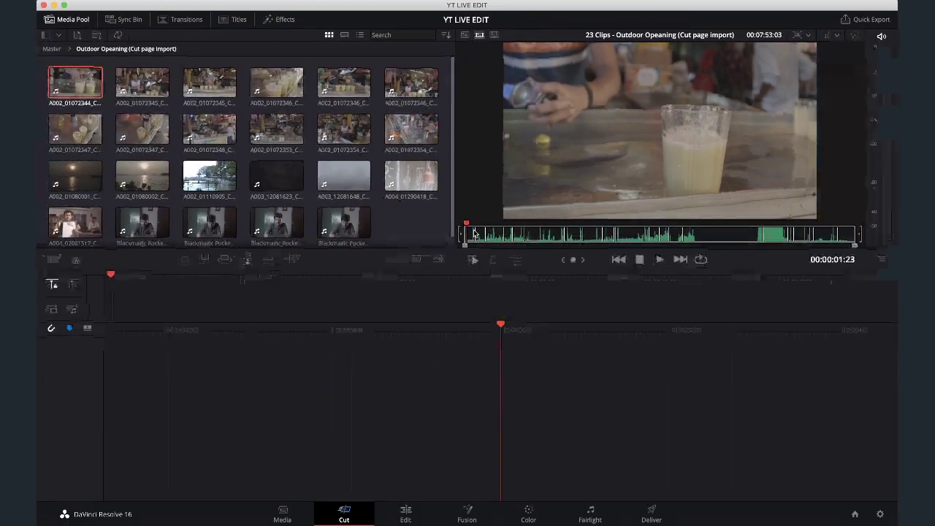
mouse_move(475, 234)
mouse_down()
mouse_move(729, 242)
mouse_move(850, 234)
mouse_move(576, 234)
mouse_move(533, 238)
mouse_move(651, 249)
mouse_move(469, 248)
mouse_up()
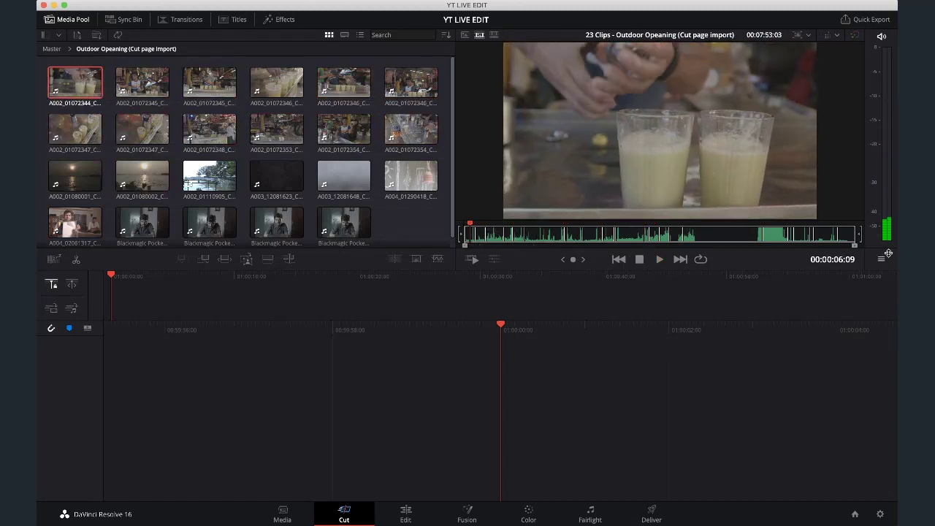
key(space)
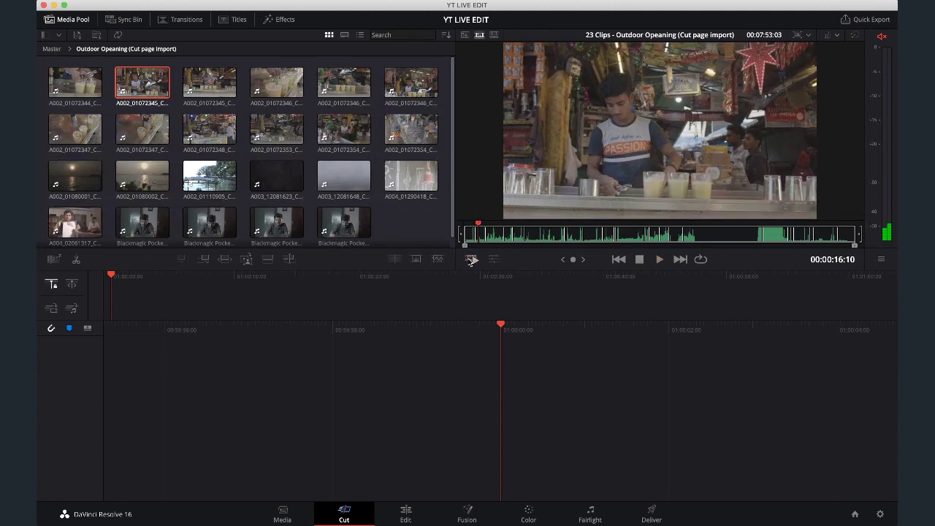
key(space)
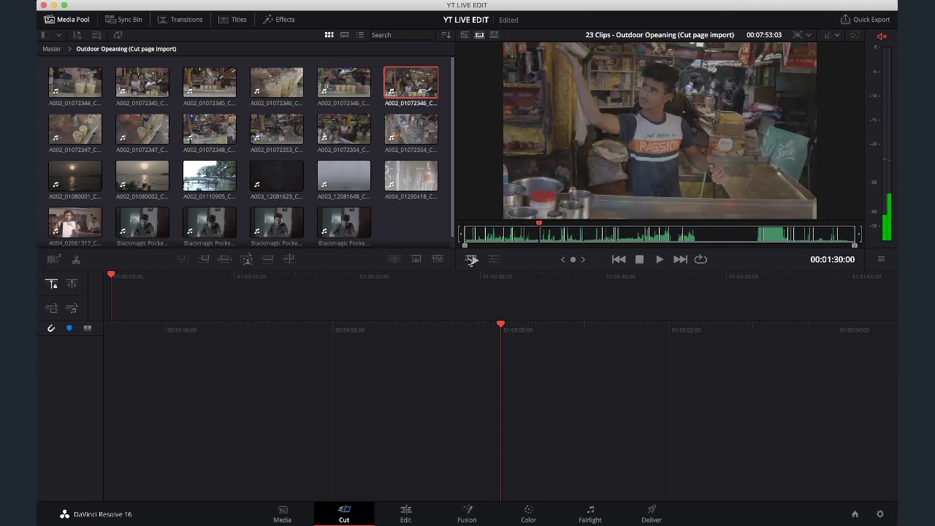
click(564, 239)
drag(630, 239, 535, 239)
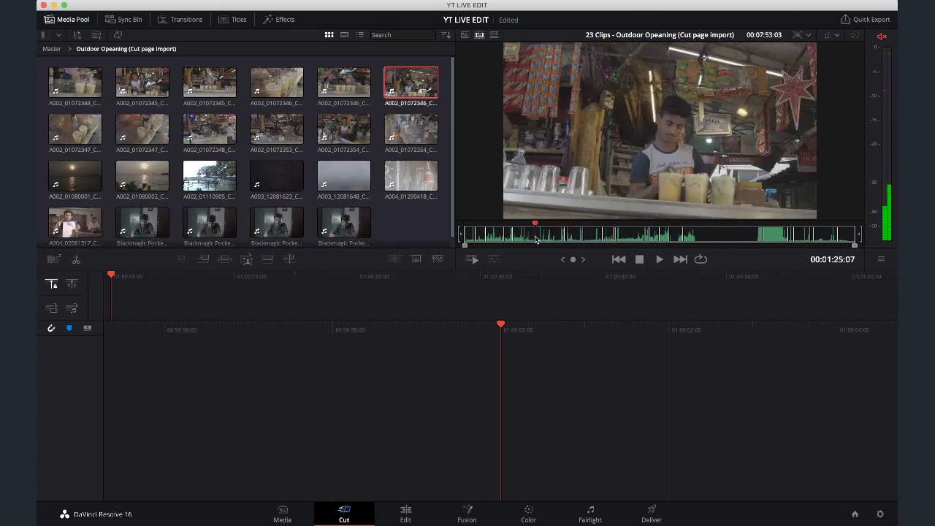
scroll(389, 232, down, 1)
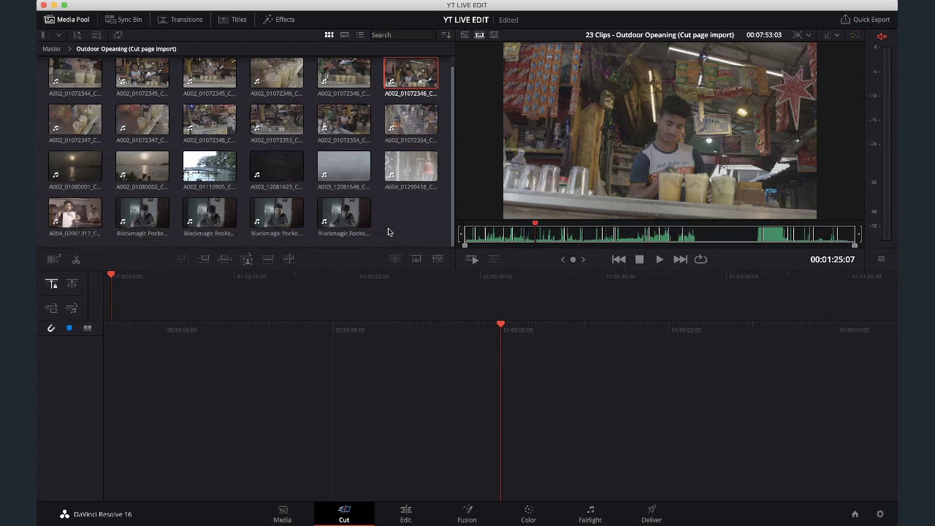
Mark a 00:00:02:12 range of the sunset clip in the source tape and place it in the empty timeline
drag(536, 239, 647, 240)
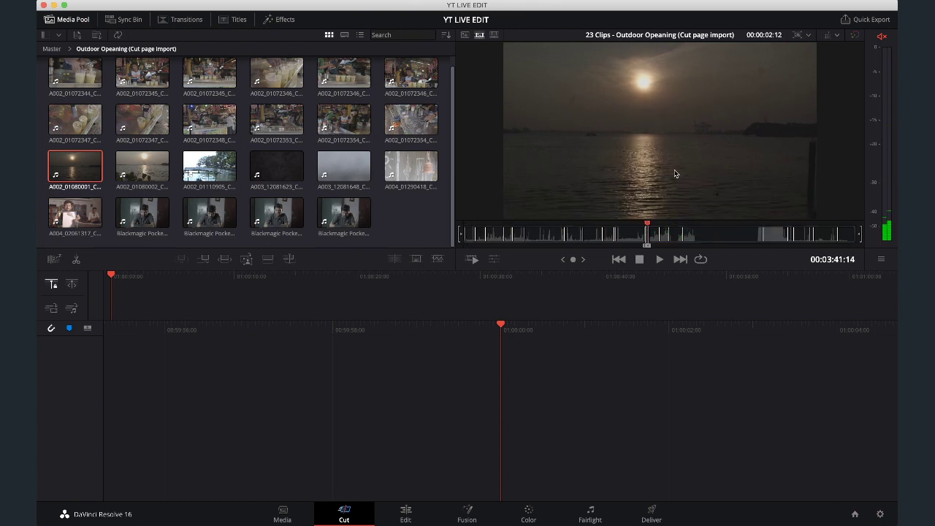
drag(674, 173, 503, 447)
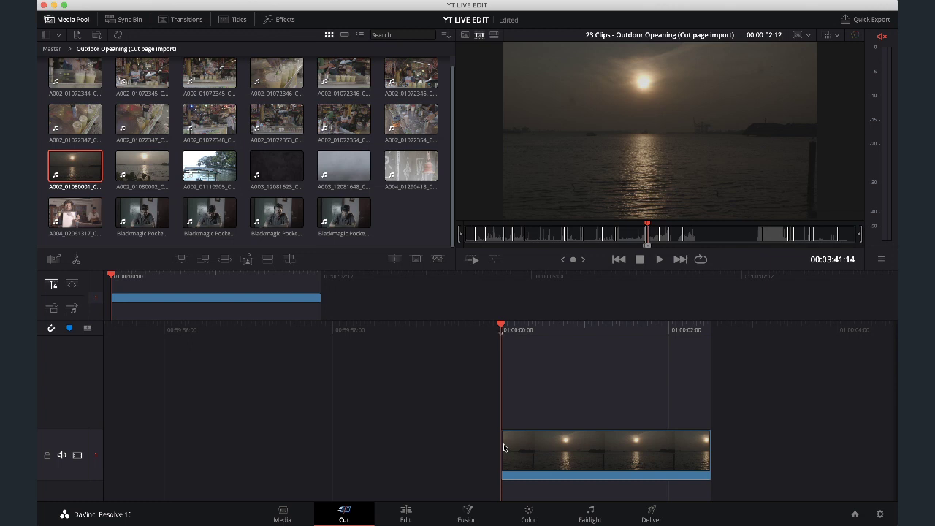
mouse_move(621, 521)
mouse_move(519, 523)
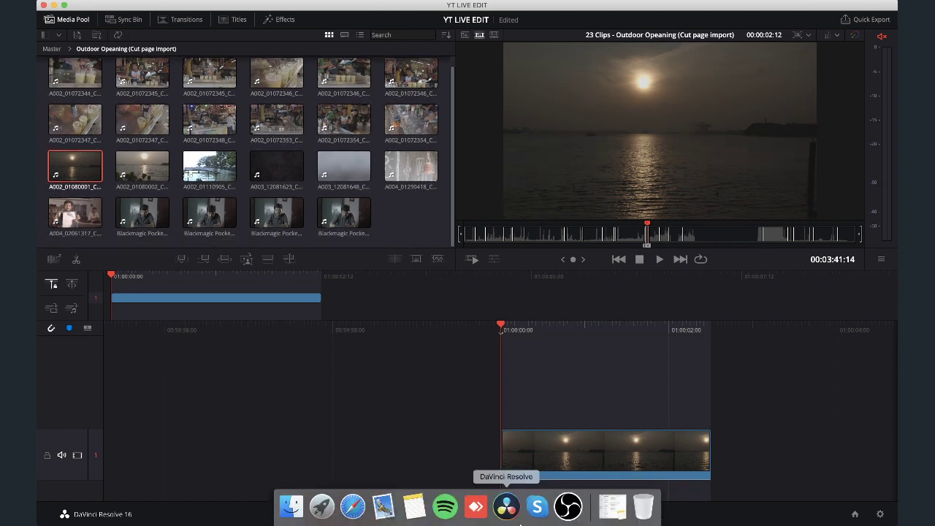
Toggle the viewer from the source tape to the timeline and play the sunset clip there
key(space)
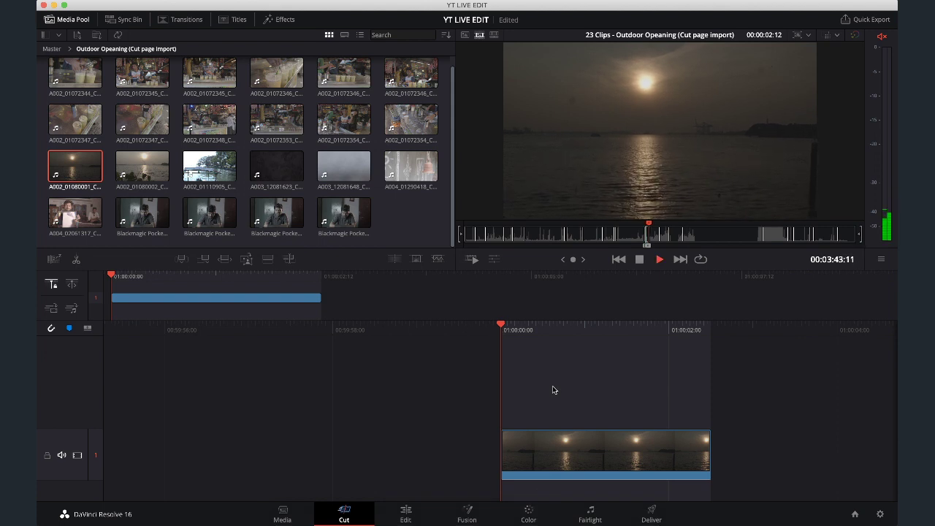
key(q)
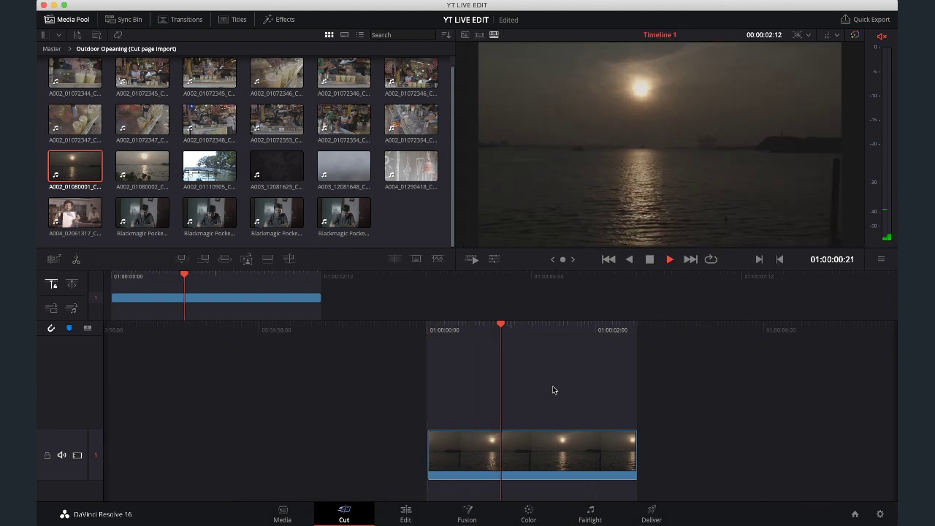
key(space)
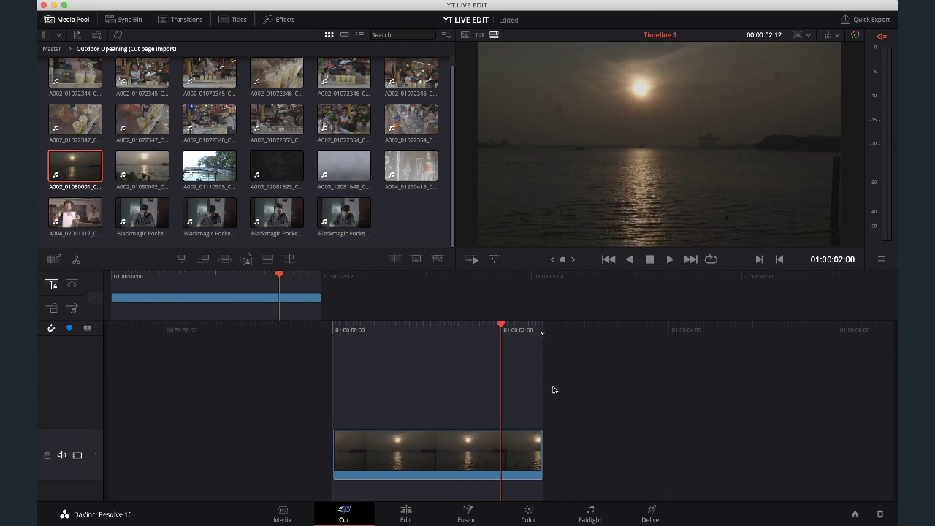
Mark the source tape's boat clip from 00:04:00:22 to 00:04:03:15 and append the range to the timeline
click(480, 34)
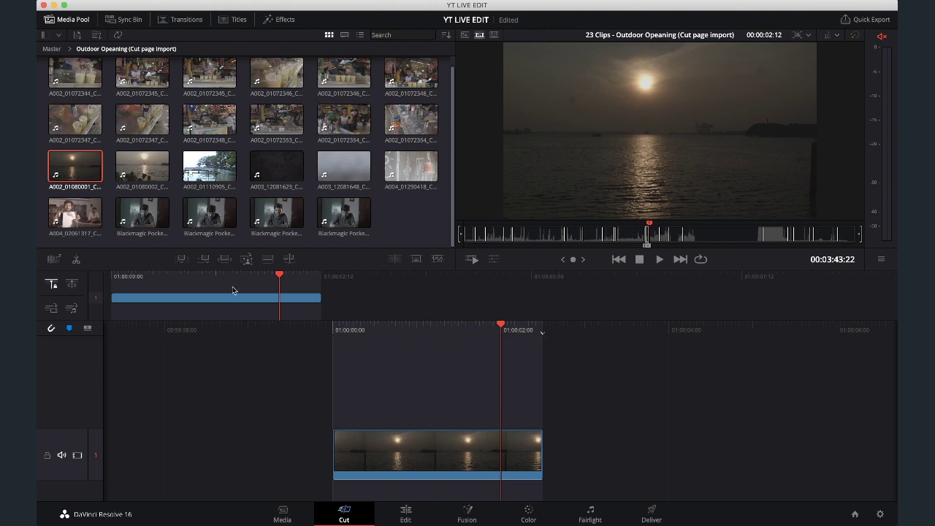
click(539, 236)
drag(539, 238, 665, 244)
key(i)
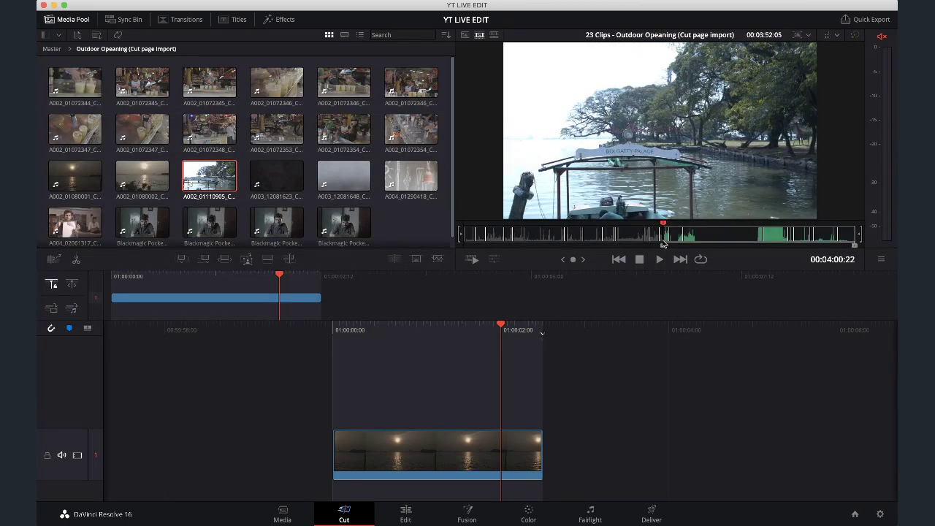
key(space)
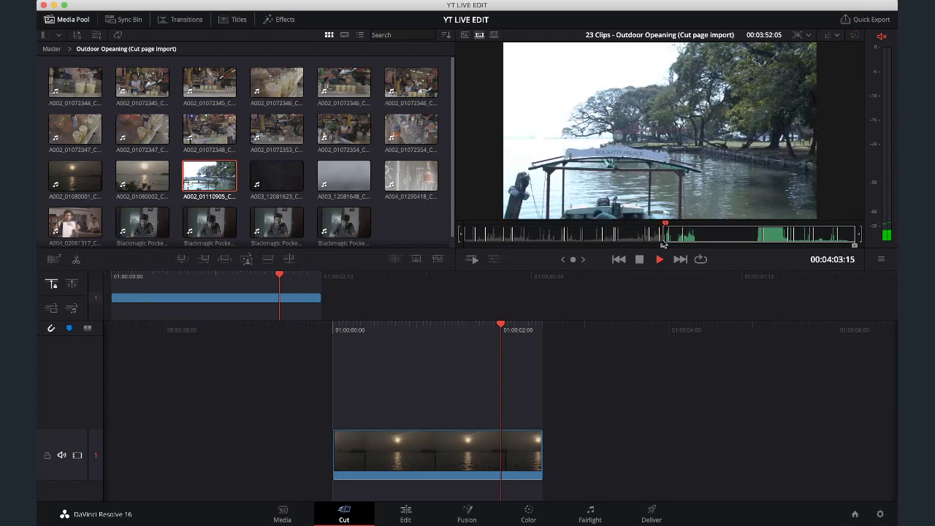
key(space)
key(o)
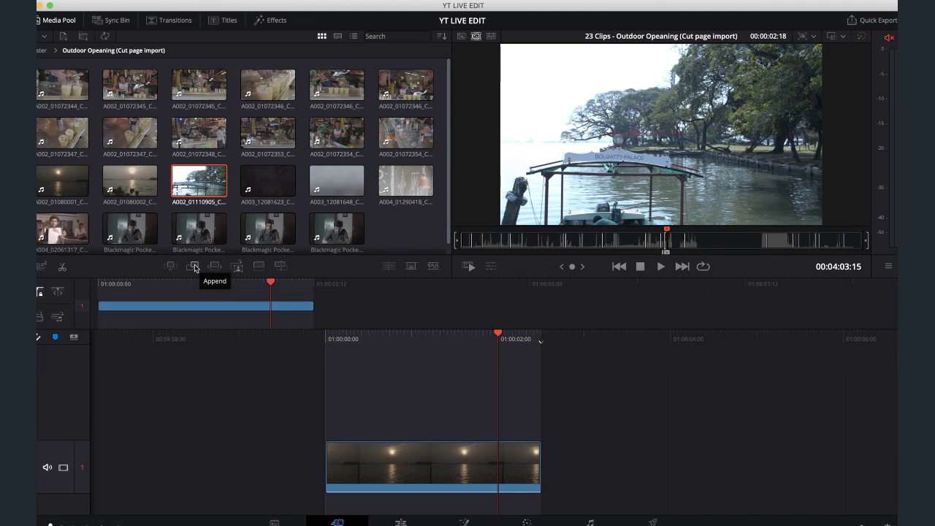
double_click(194, 266)
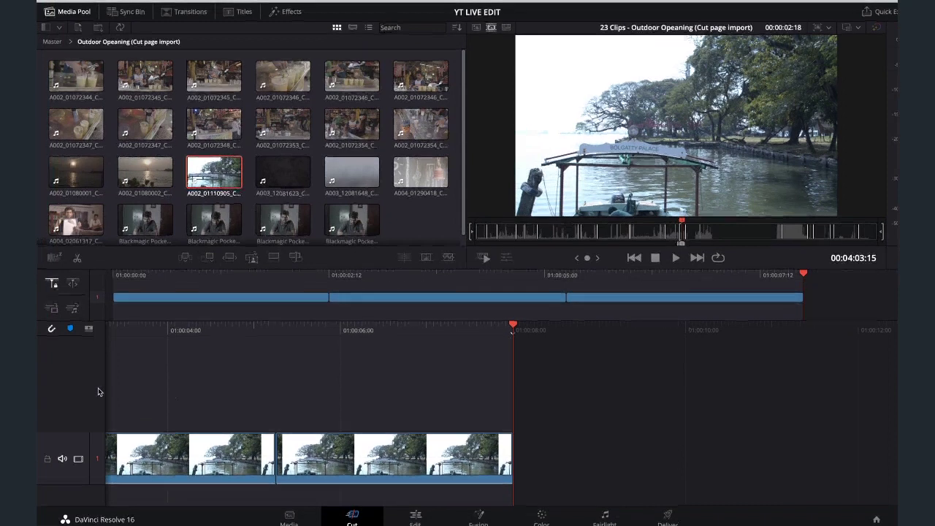
Play the sunset and boat clips back from the start of the timeline
key(Home)
key(space)
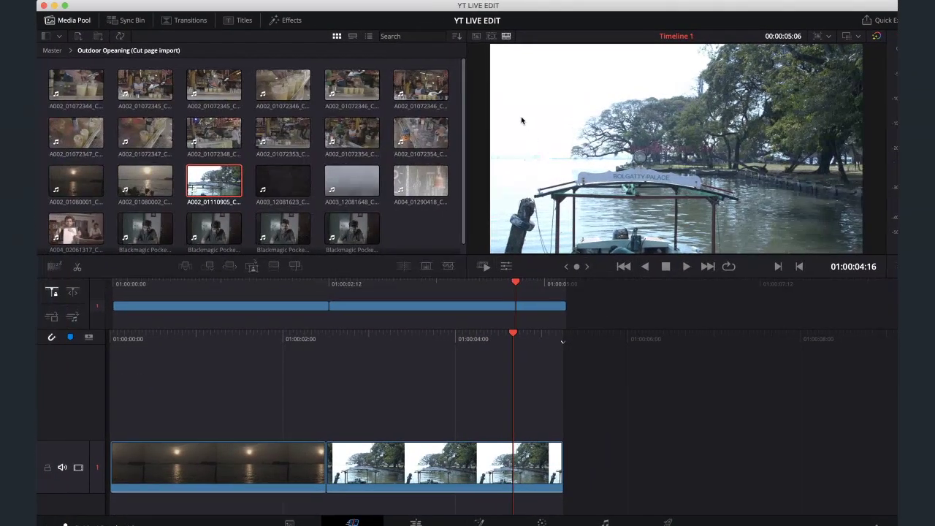
Return the viewer to Source Tape and open the Indoor Scene bin from the Master bin
click(471, 38)
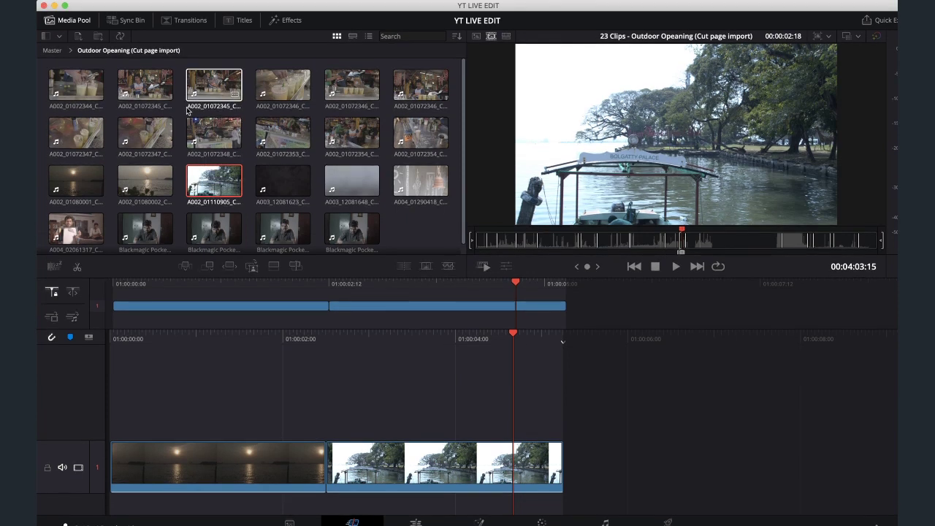
click(46, 52)
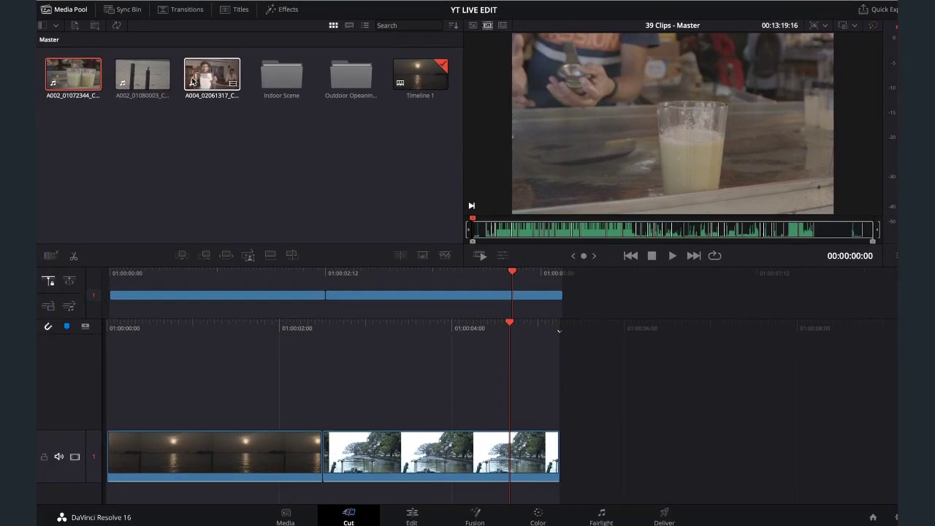
double_click(281, 76)
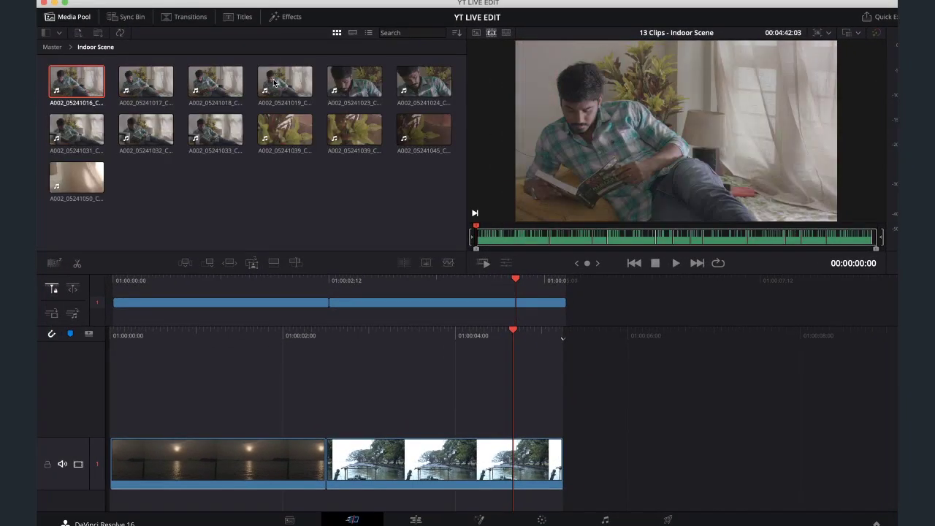
Mark a 00:00:02:10 range of A002_05241017_C002.mov and append it to the timeline
click(156, 81)
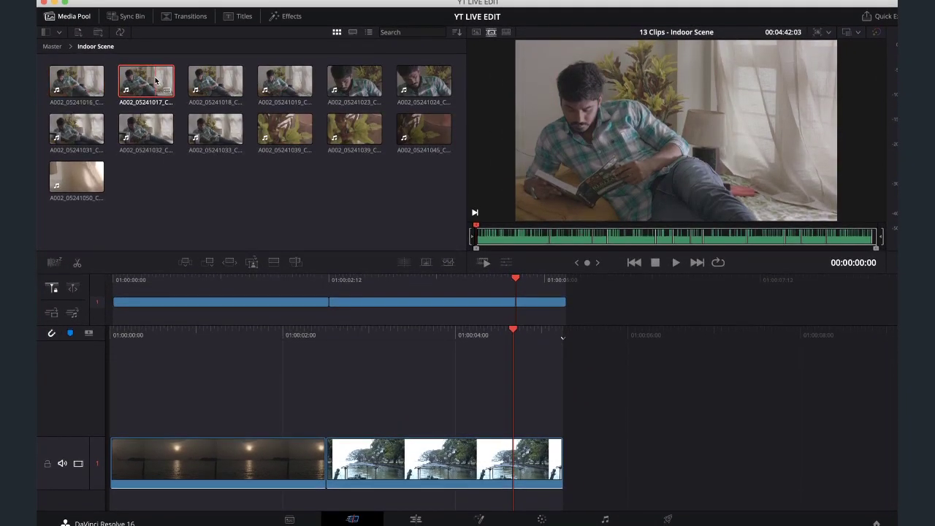
key(space)
key(space)
key(i)
key(space)
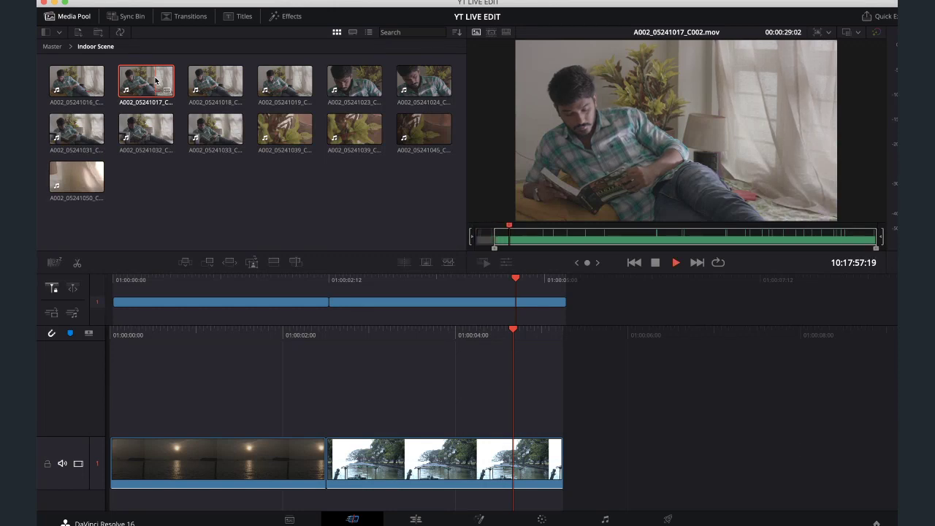
key(space)
key(o)
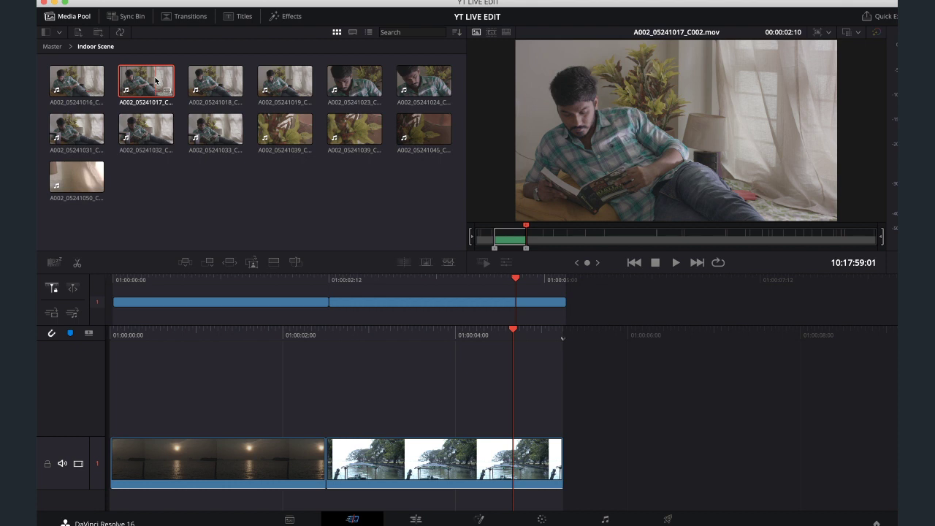
click(207, 261)
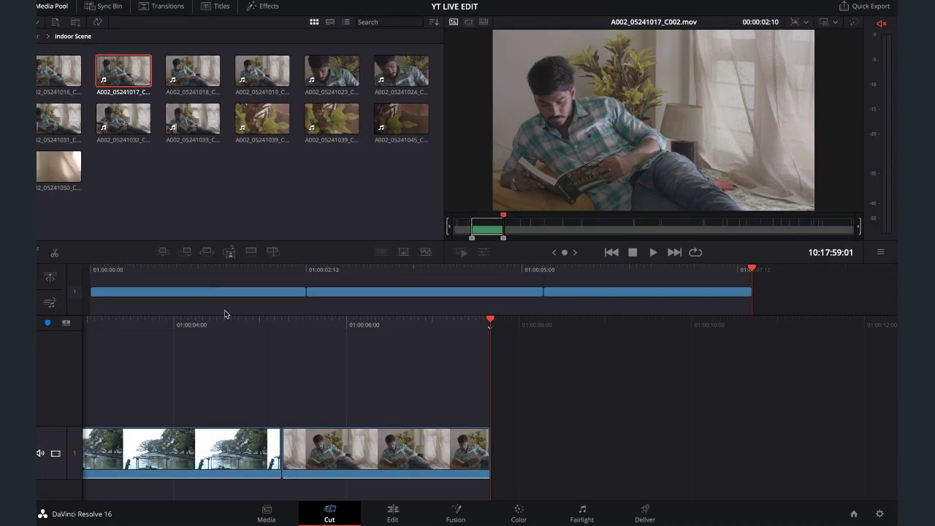
Scrub back through the timeline to review the appended reading clip near its cut with the boat clip
click(235, 370)
scroll(237, 369, left, 5)
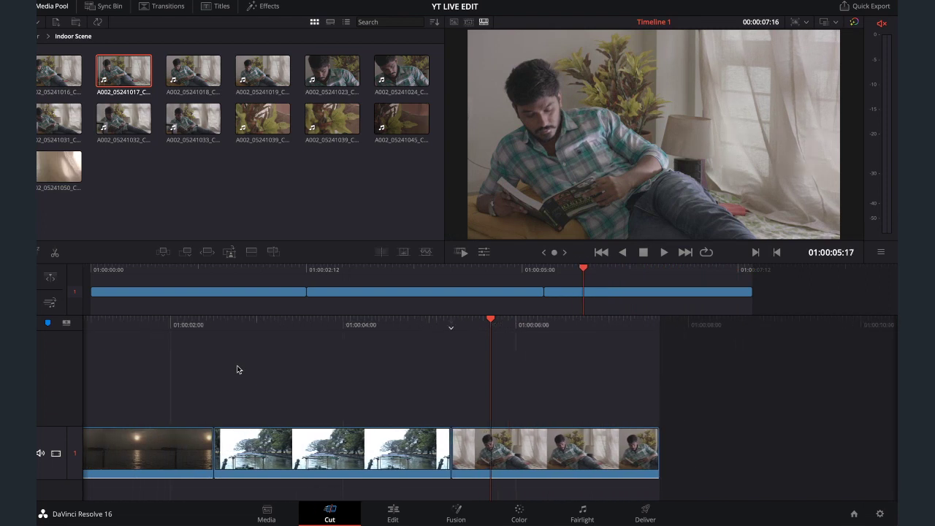
scroll(237, 370, right, 3)
scroll(236, 370, right, 1)
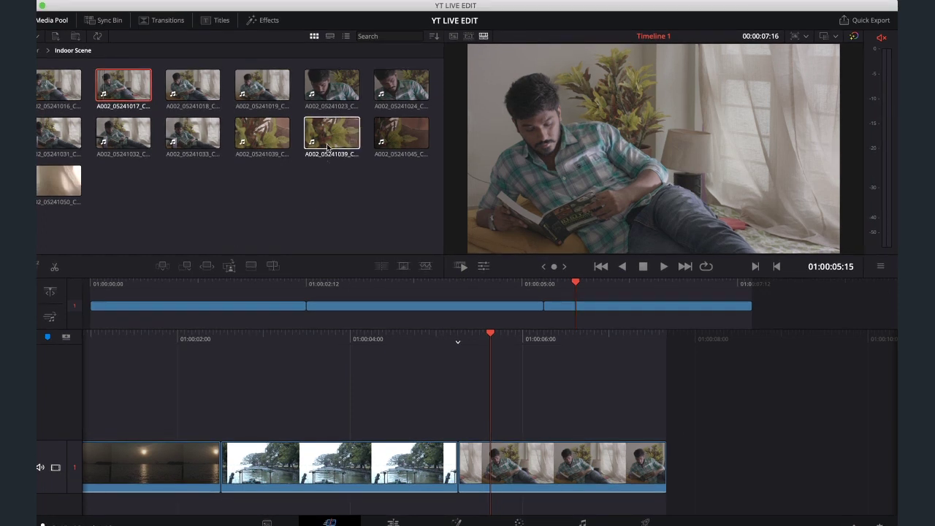
Select the second plant clip and scrub through the Indoor Scene clips in Source Tape view
click(332, 117)
click(469, 36)
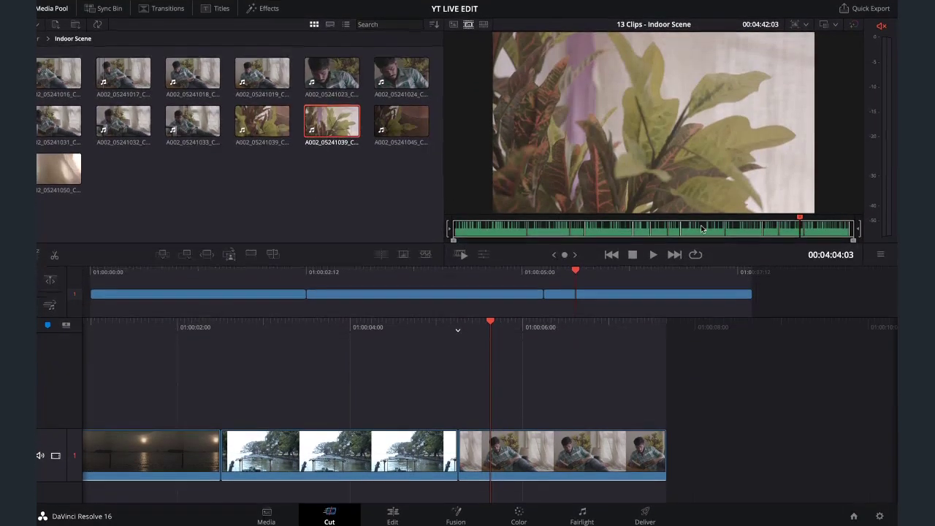
click(744, 237)
drag(744, 228, 795, 230)
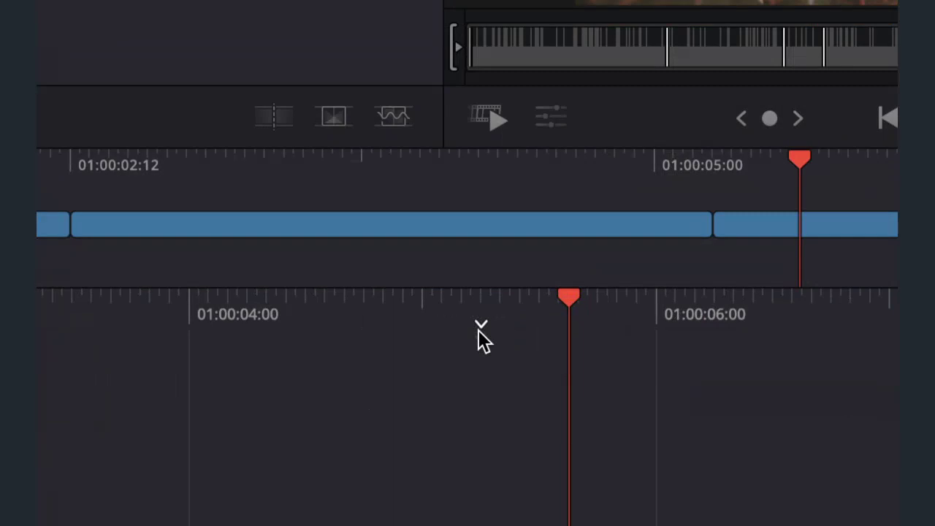
Move the timeline playhead from the third clip's cut to the timeline's end to examine the smart insert indicator
drag(520, 328, 12, 327)
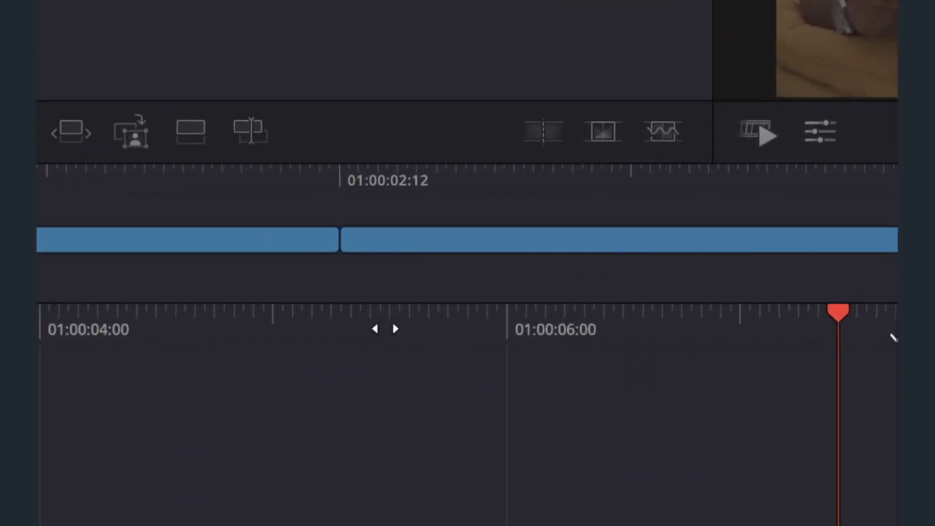
drag(385, 328, 294, 339)
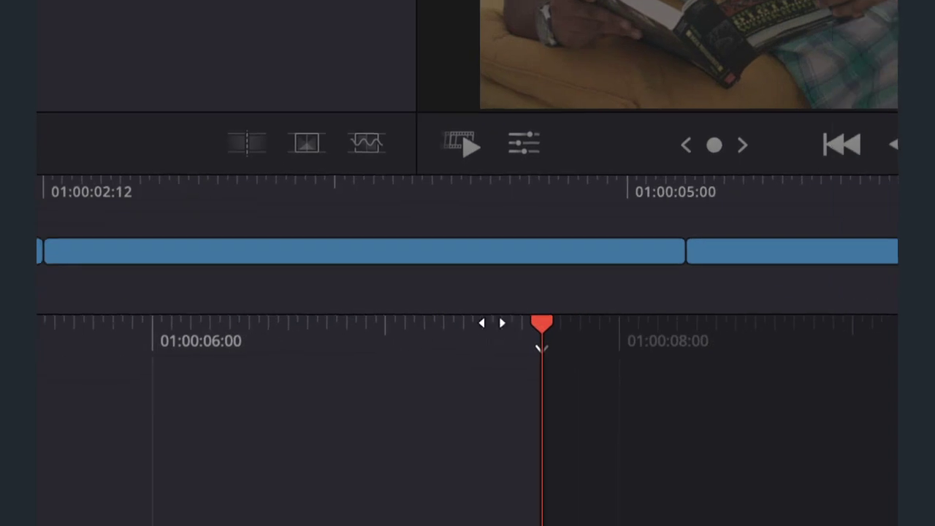
Smart Insert the marked range of the second plant clip at the cut between the boat and reading clips
drag(540, 348, 666, 345)
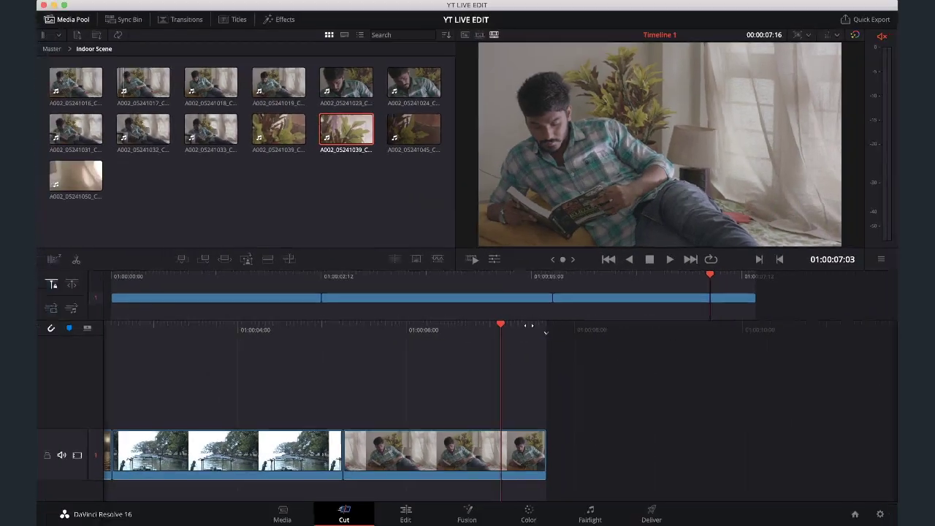
drag(420, 324, 448, 333)
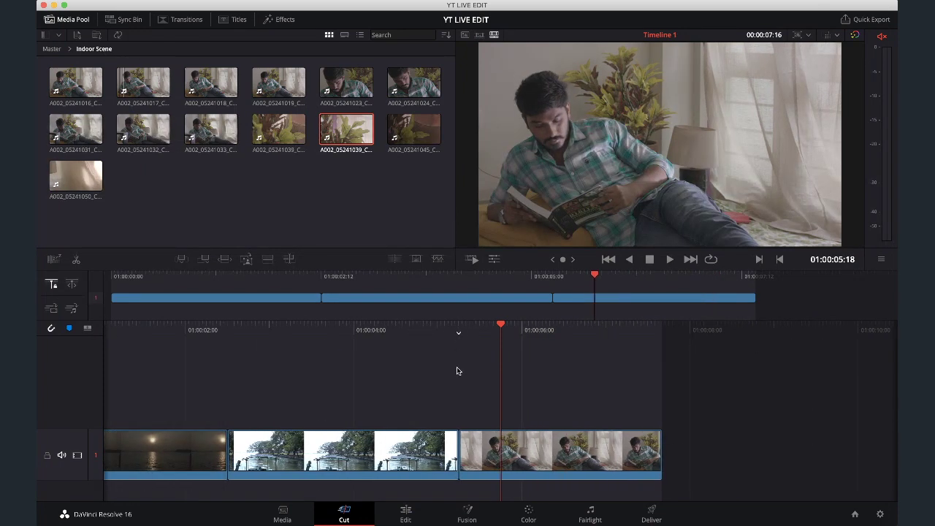
click(479, 35)
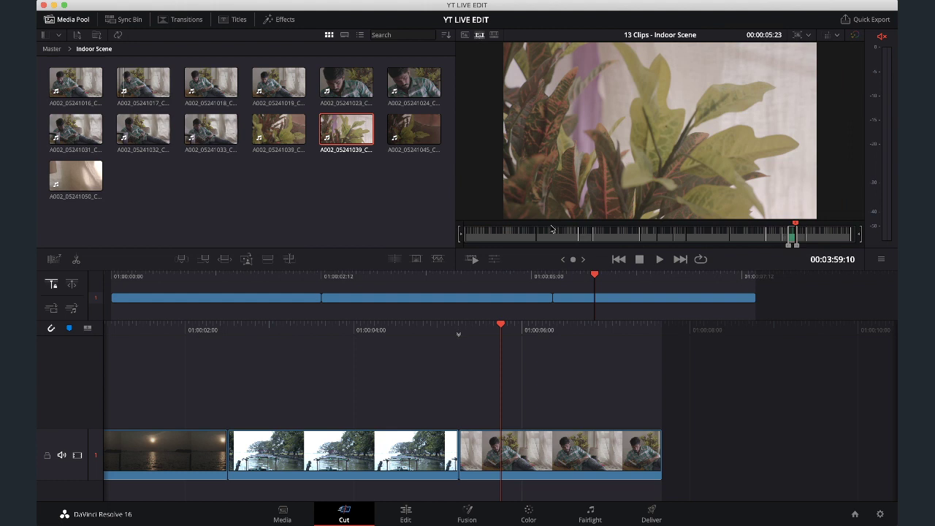
click(184, 260)
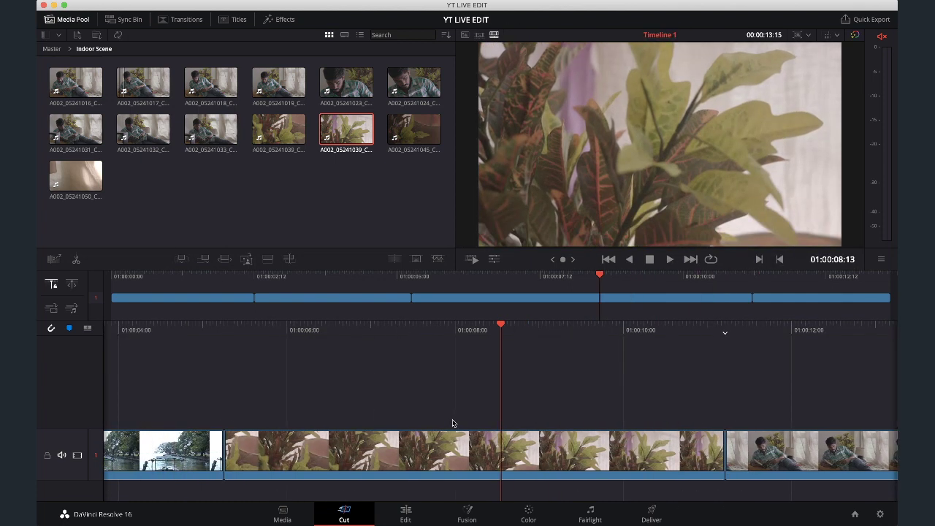
Play the timeline backward and forward to review the inserted plant clip and its cut with the boat clip
key(j)
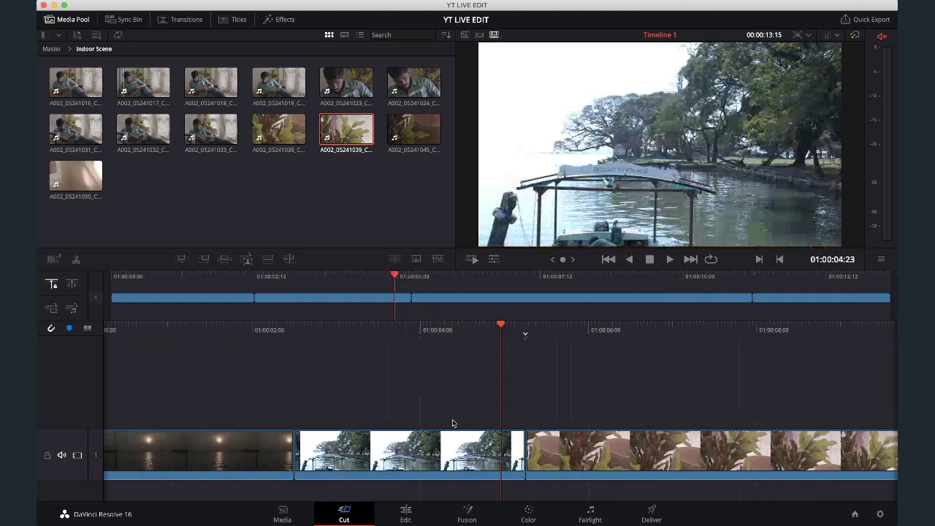
key(l)
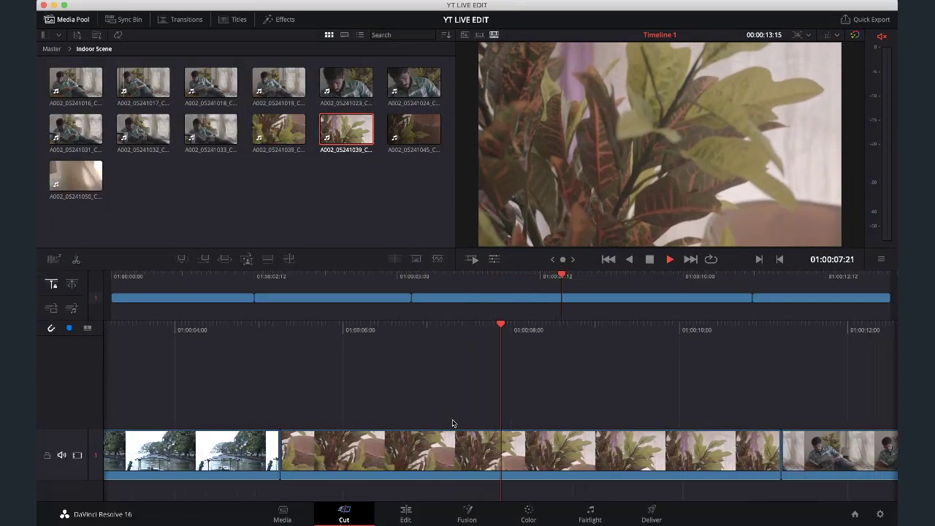
key(k)
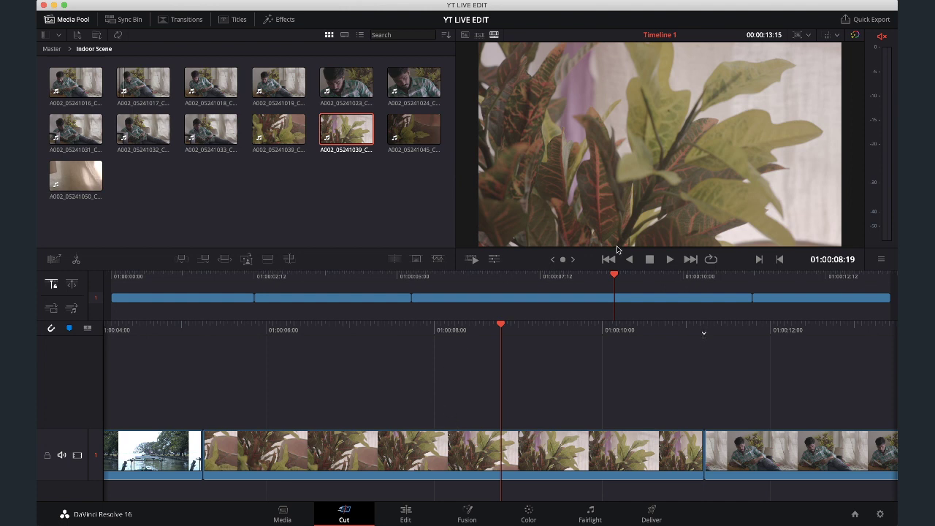
key(j)
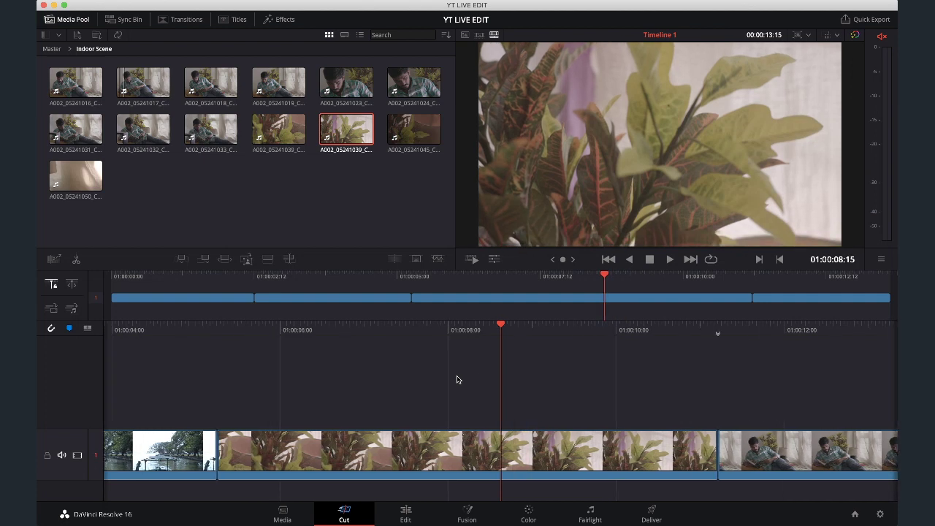
key(l)
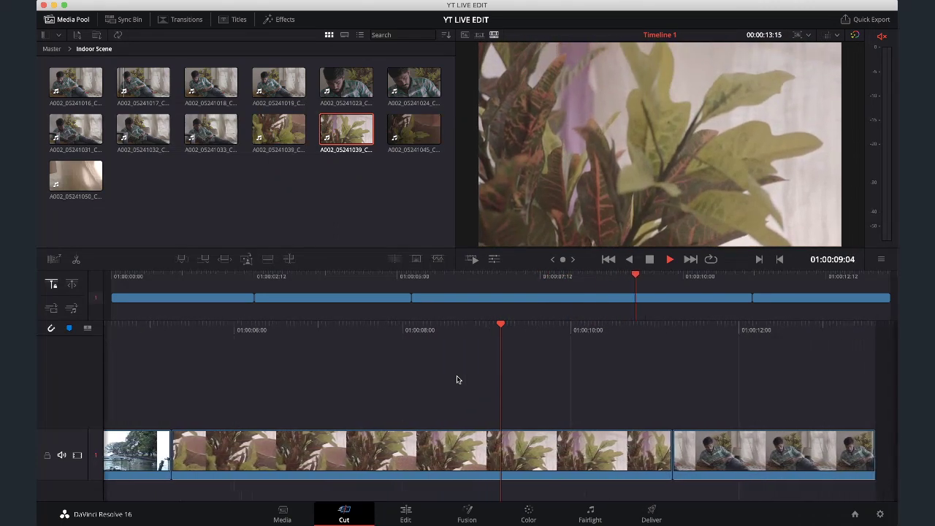
Open the Outdoor Opeaning bin and mark a 00:00:02:01 range of the sea waves clip A003_12081623_C077.mov
click(418, 128)
key(space)
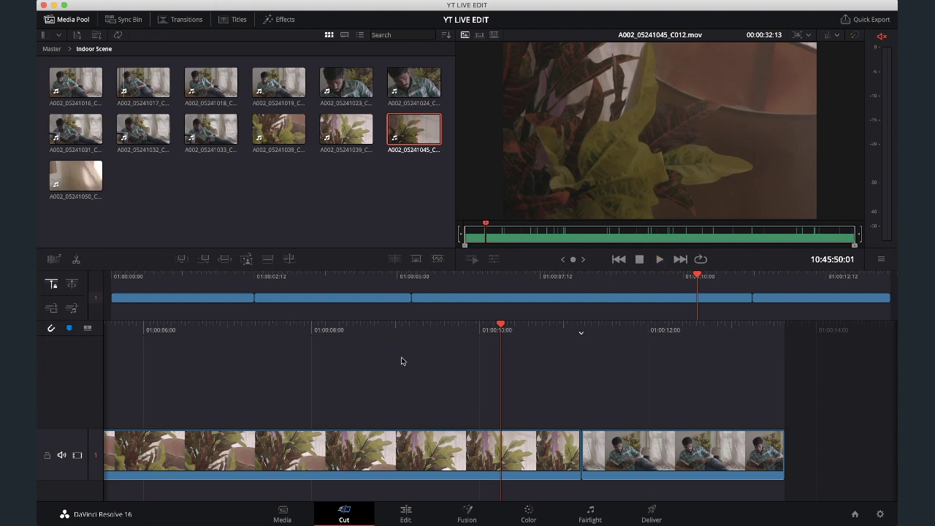
click(60, 36)
click(102, 65)
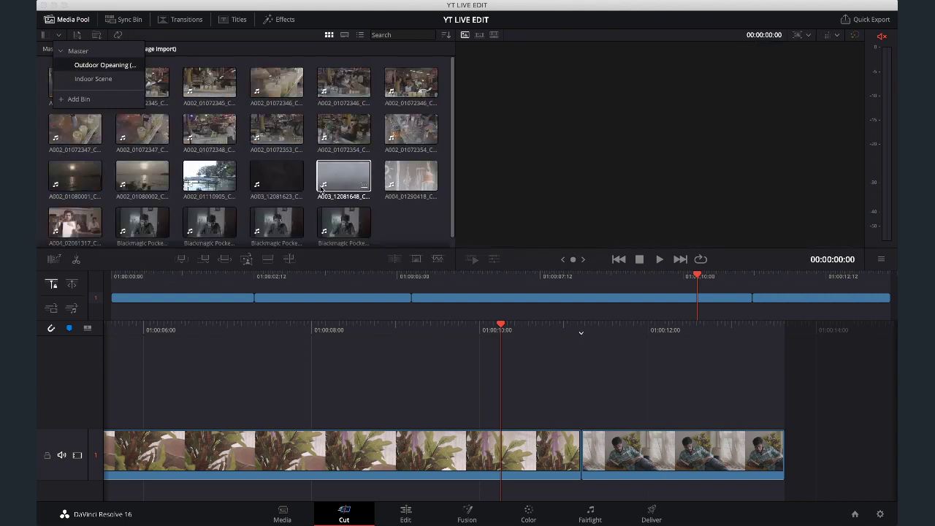
click(270, 180)
drag(615, 236, 686, 236)
key(i)
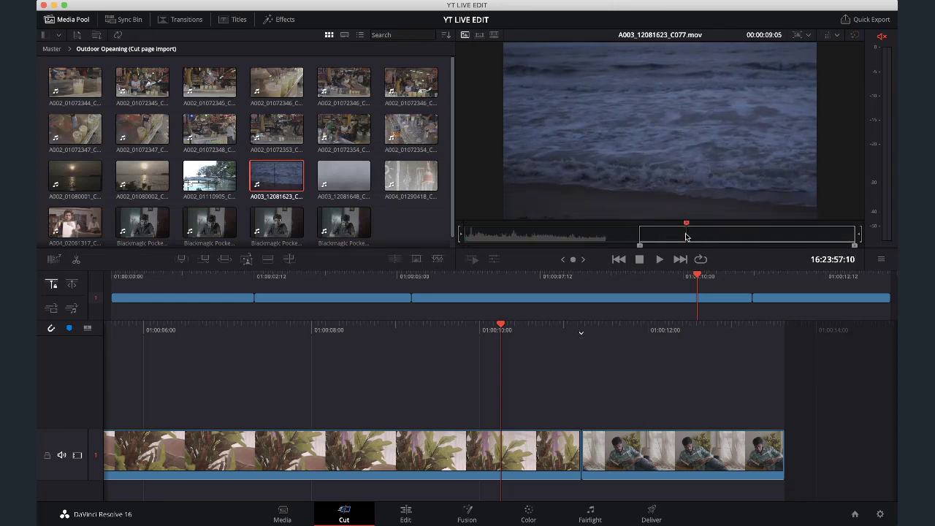
key(o)
Place the marked sea waves range on track 2 above the plant clip
click(440, 358)
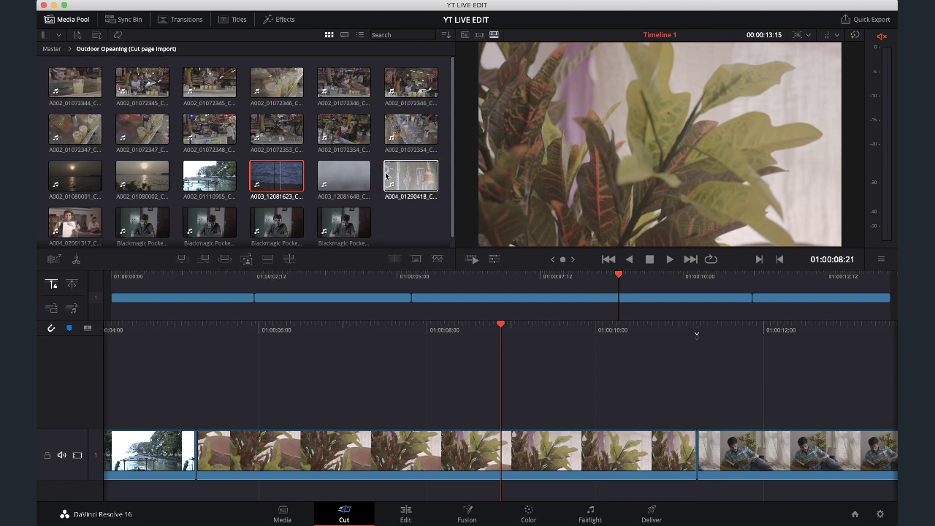
click(284, 175)
drag(634, 164, 383, 380)
scroll(361, 392, up, 3)
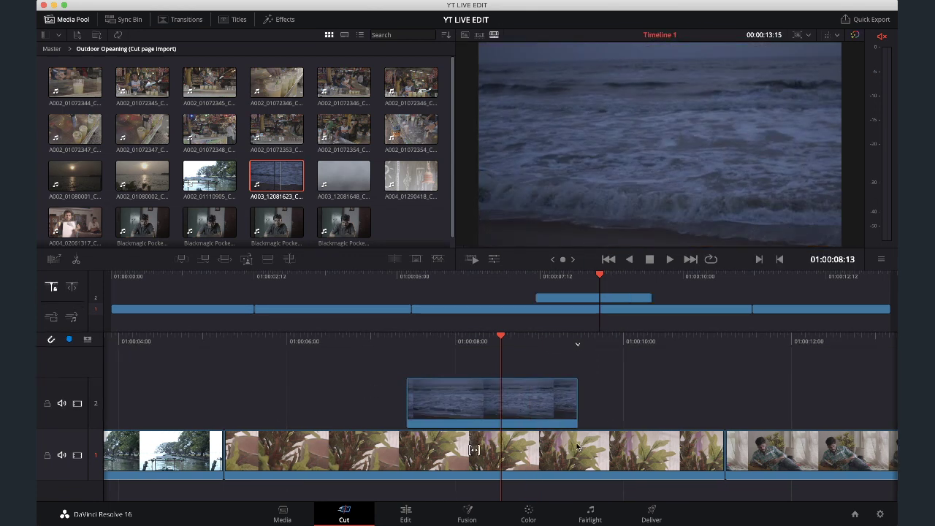
Compare the plant clip with the overlaid sea waves clip, and delete the sea waves clip from track 2
click(577, 447)
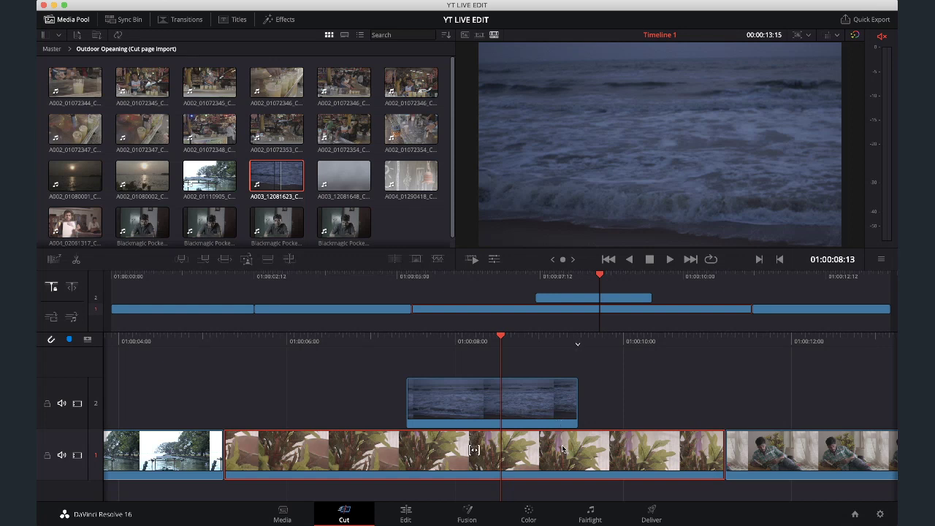
click(606, 422)
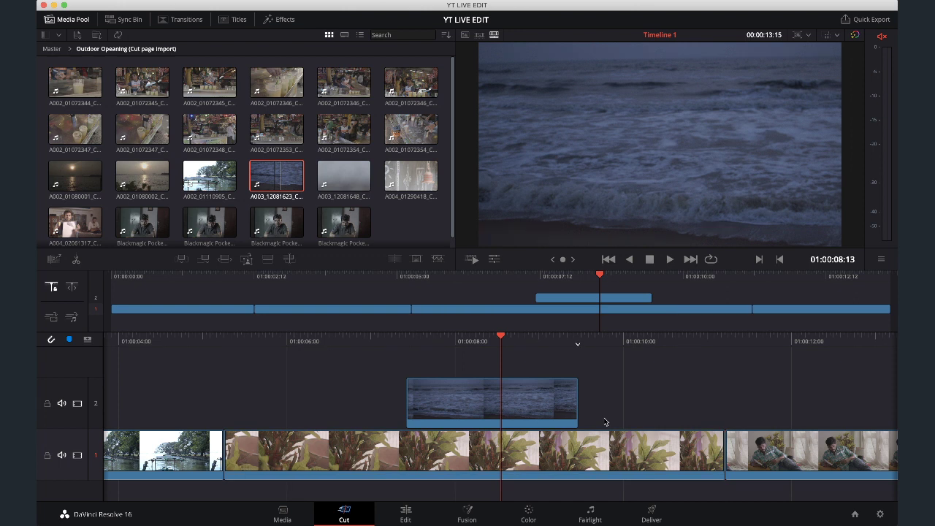
click(591, 438)
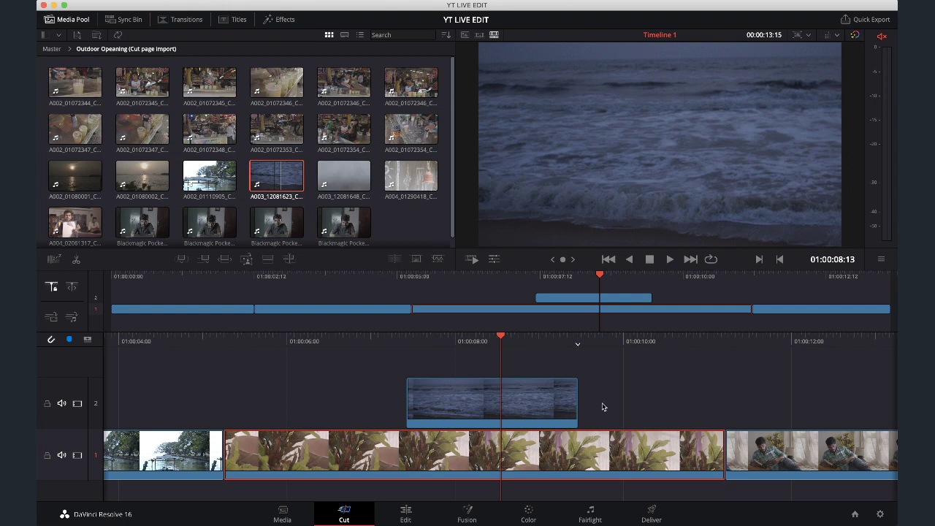
click(565, 399)
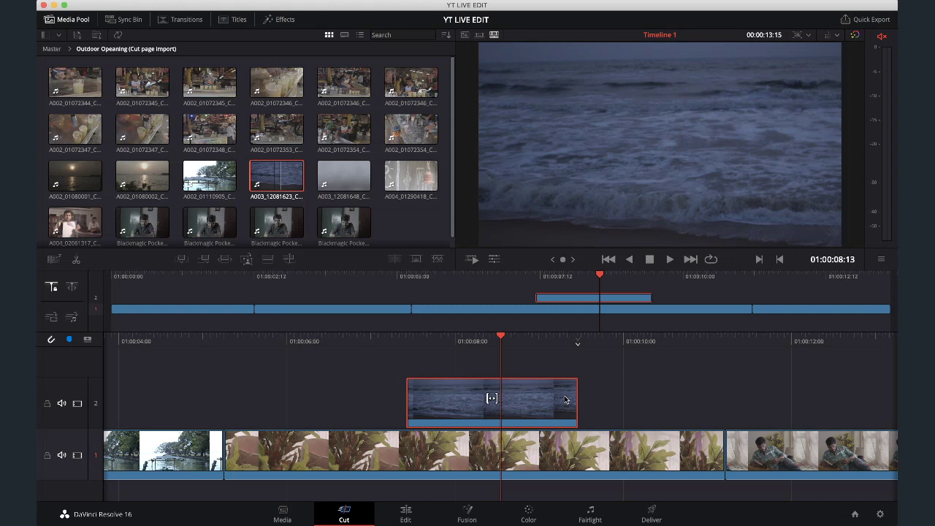
key(Delete)
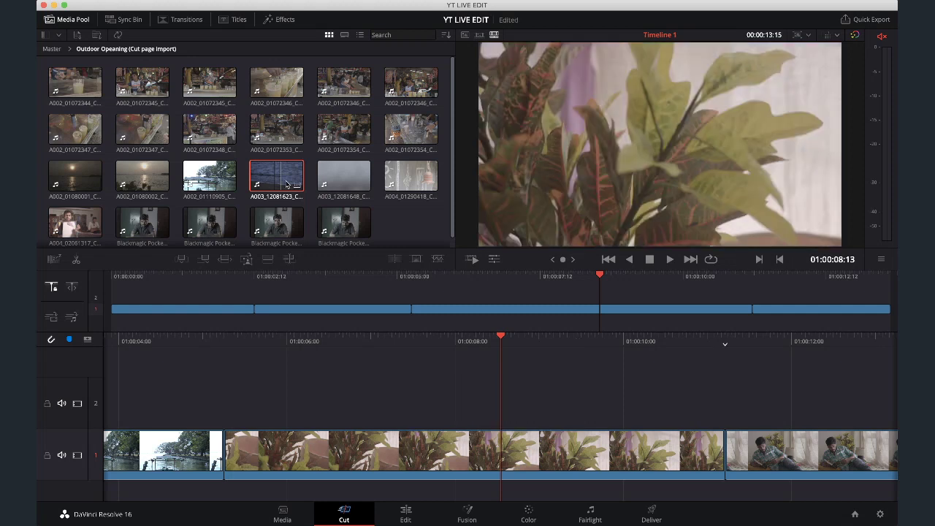
Ripple Overwrite the plant clip on the timeline with the marked range of A003_12081623_C077.mov and review the replacement
click(287, 184)
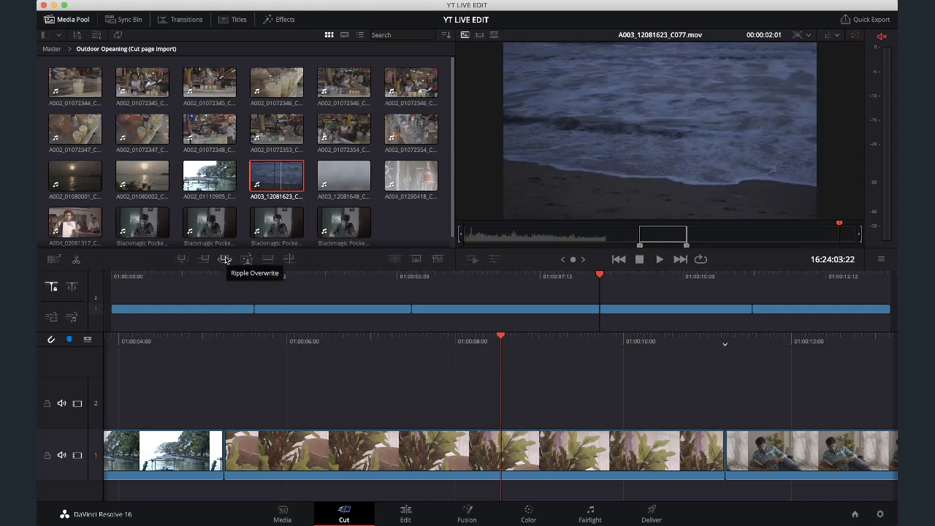
click(225, 260)
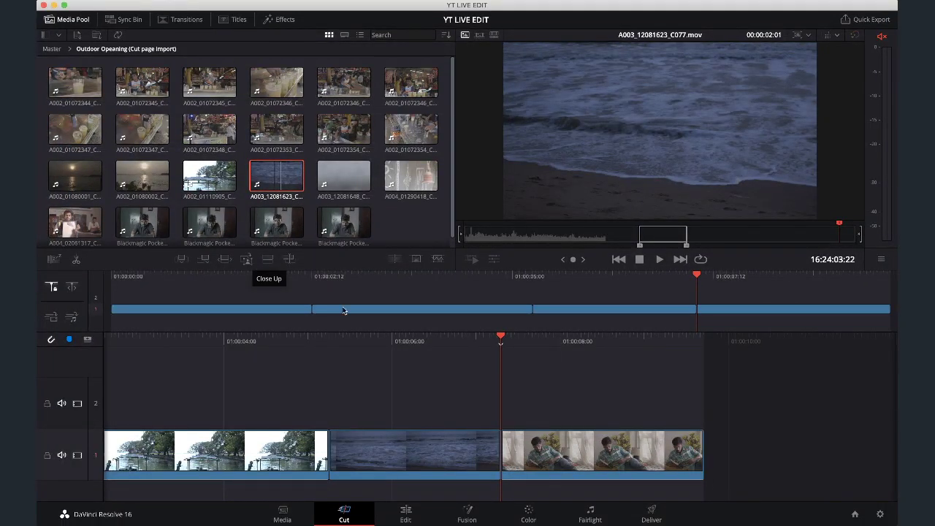
key(space)
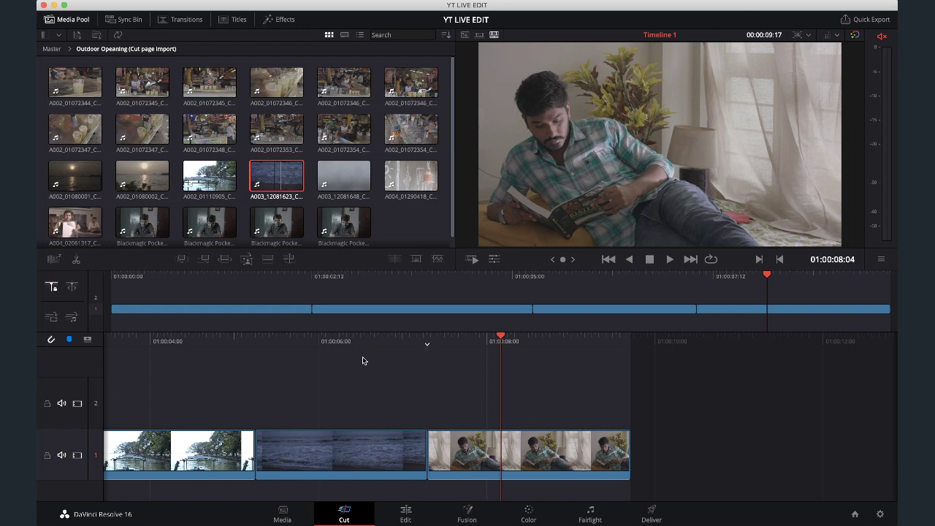
Add a Close Up of the reading clip on track 2 from about 01:00:08:04 and scrub through it
click(247, 261)
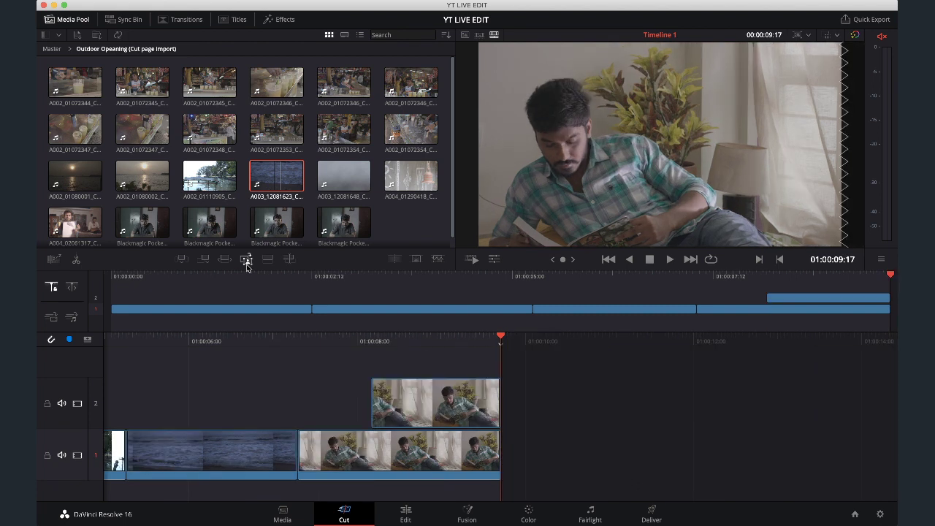
scroll(447, 363, up, 3)
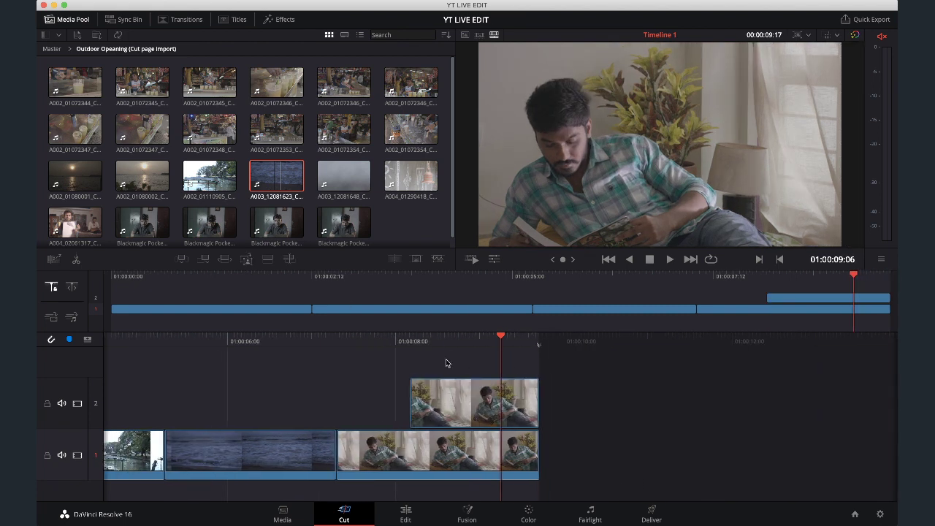
scroll(447, 363, up, 5)
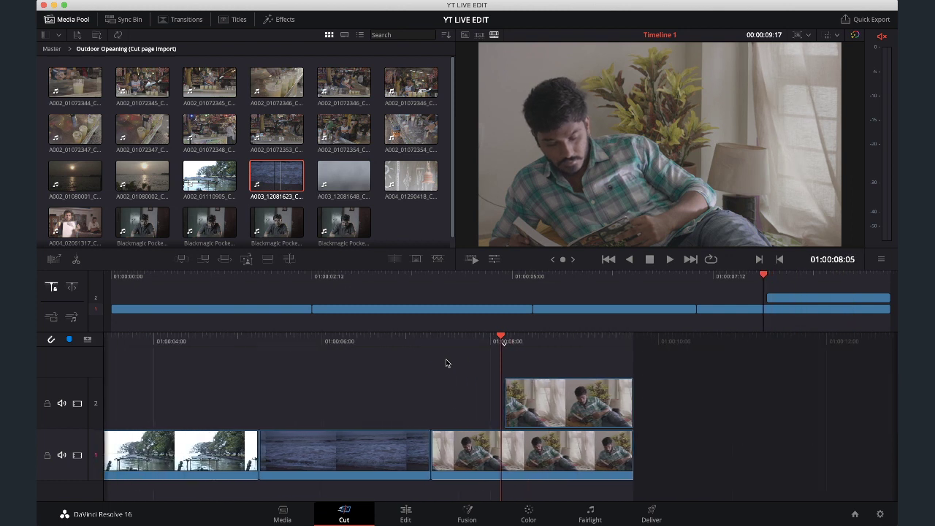
scroll(447, 363, down, 3)
scroll(447, 363, down, 3)
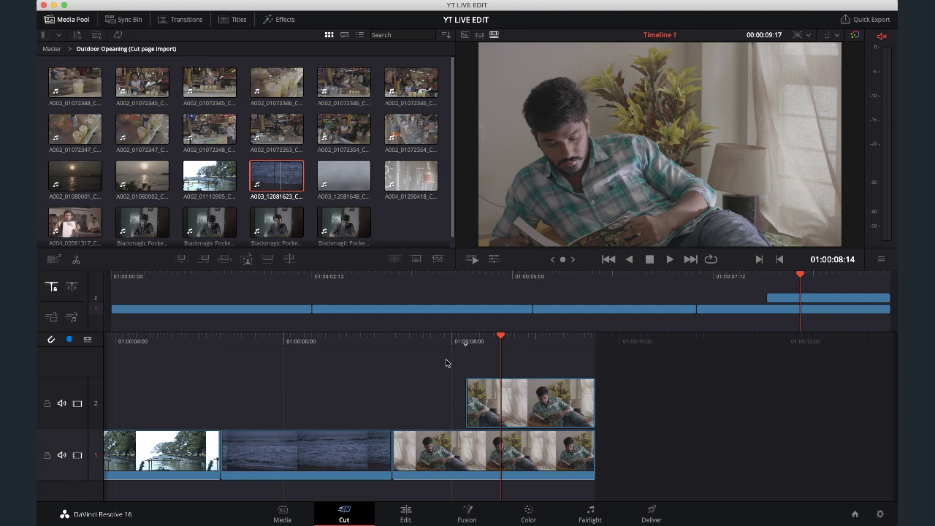
Mark a 00:00:06:22 range of Blackmagic Pocket Cinema Camera_001_2017-04-21_2057_C0004.mov and append it to the timeline
click(343, 223)
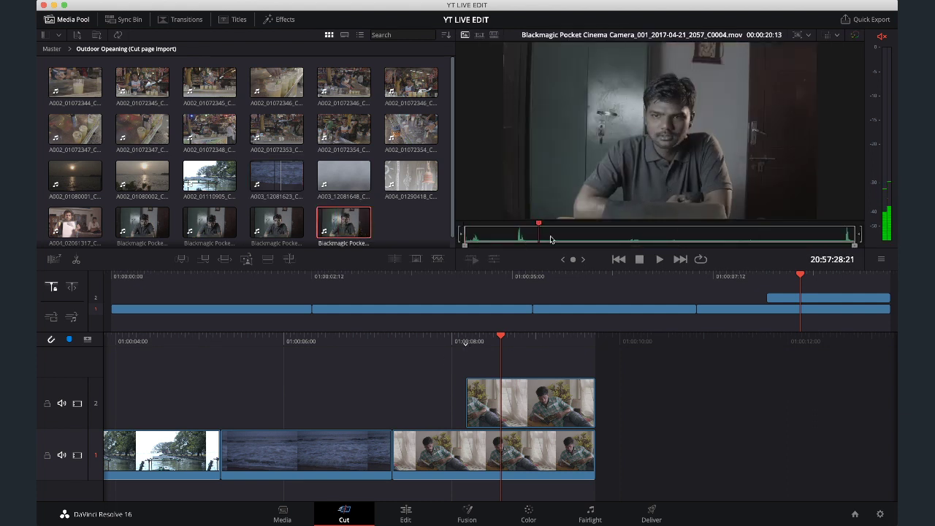
key(i)
click(656, 246)
drag(662, 247, 669, 246)
key(o)
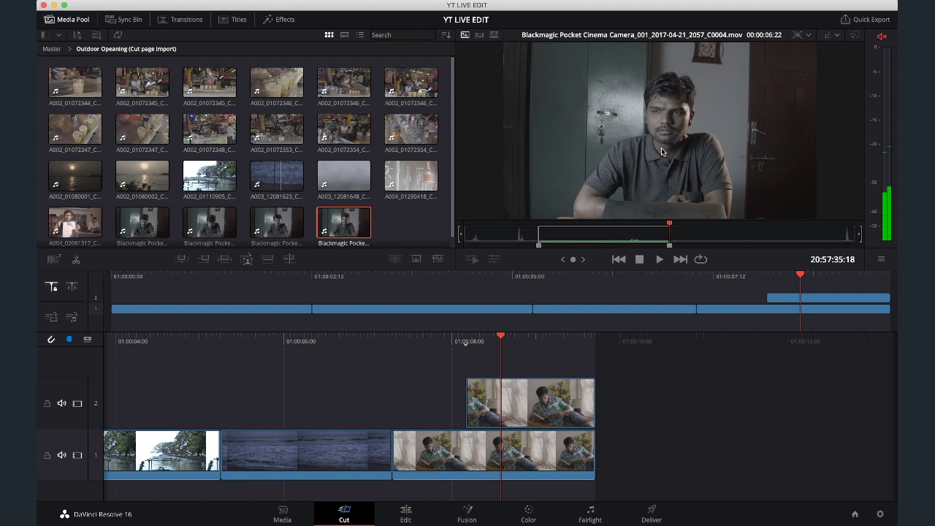
click(204, 259)
Add a Close Up of the appended seated-man clip from about 01:00:12:10 and play across the change in framing
scroll(229, 382, left, 10)
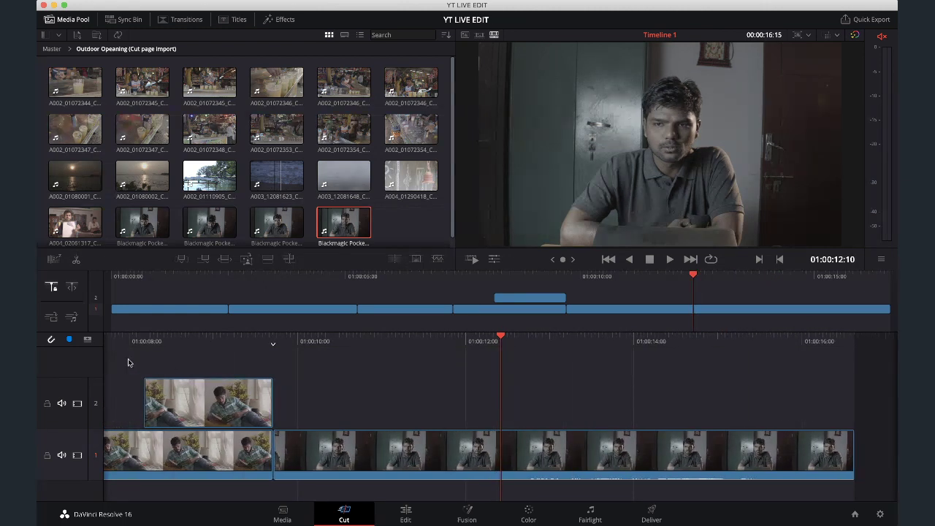
click(247, 260)
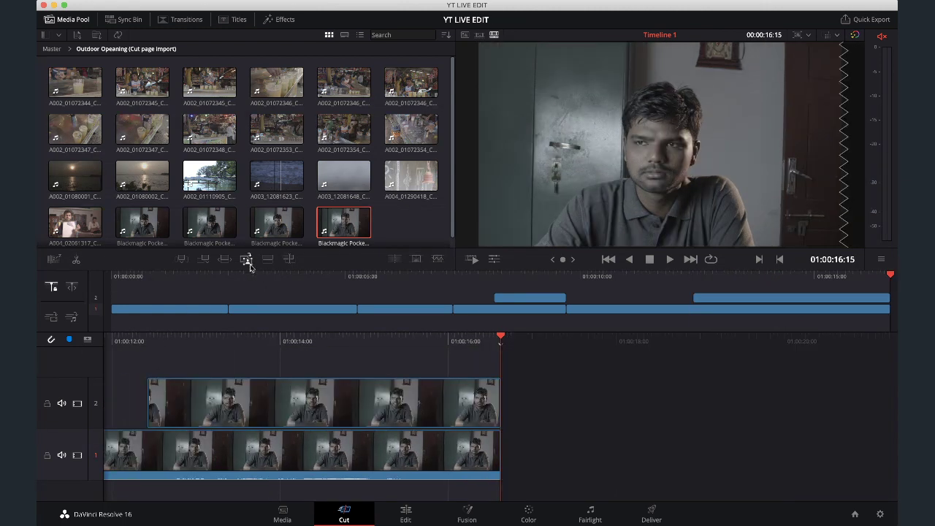
scroll(293, 334, left, 10)
scroll(292, 334, left, 2)
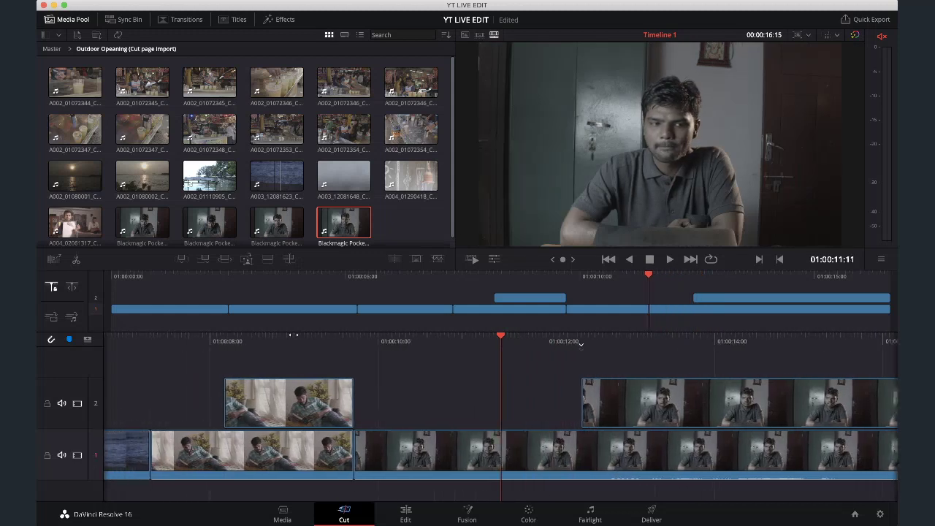
key(space)
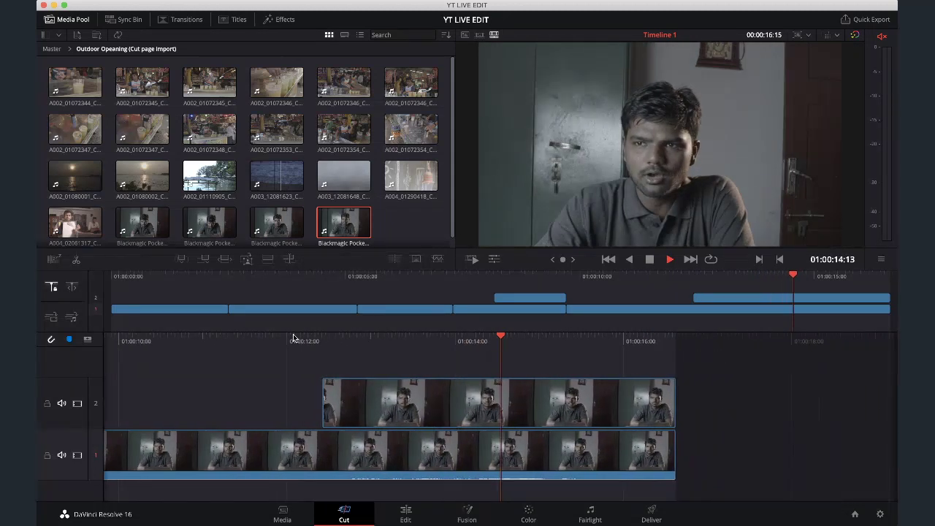
key(space)
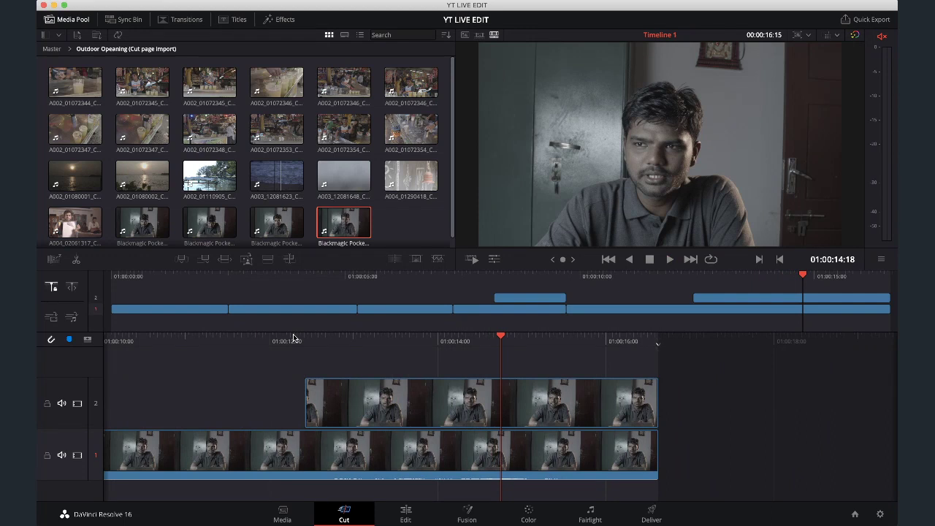
Remove the seated-man close-up from track 2 and the appended clip beneath it
click(392, 406)
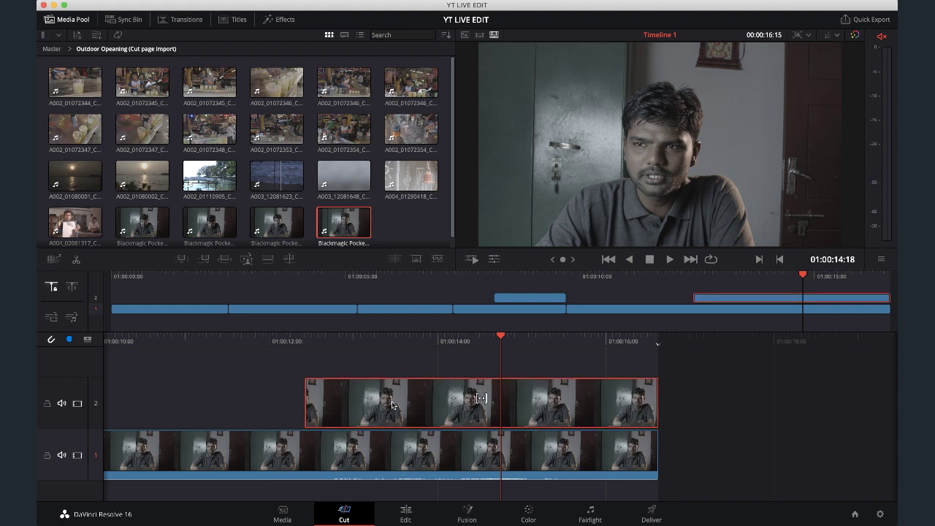
key(Delete)
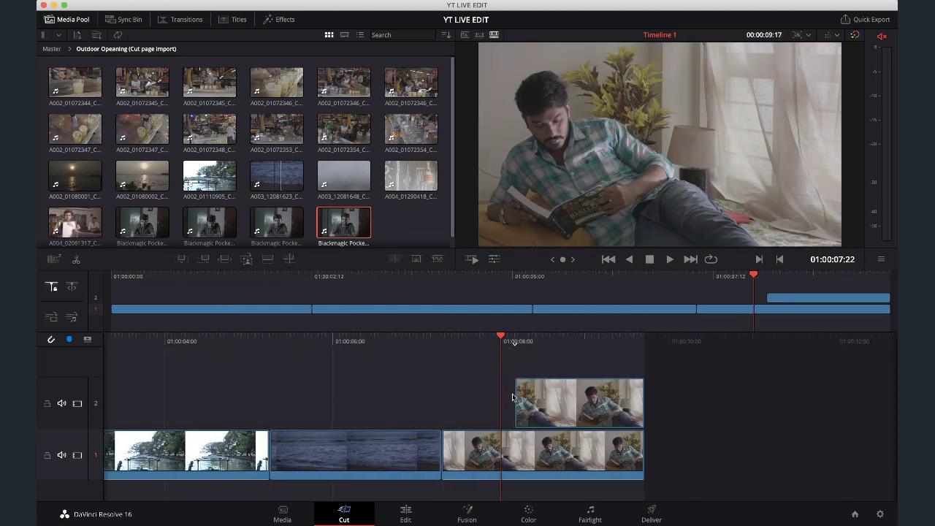
Mark a 00:00:01:35 range of the juice-glasses clip A002_01072346_C094.mov and append it to the end of the timeline
drag(514, 396, 380, 398)
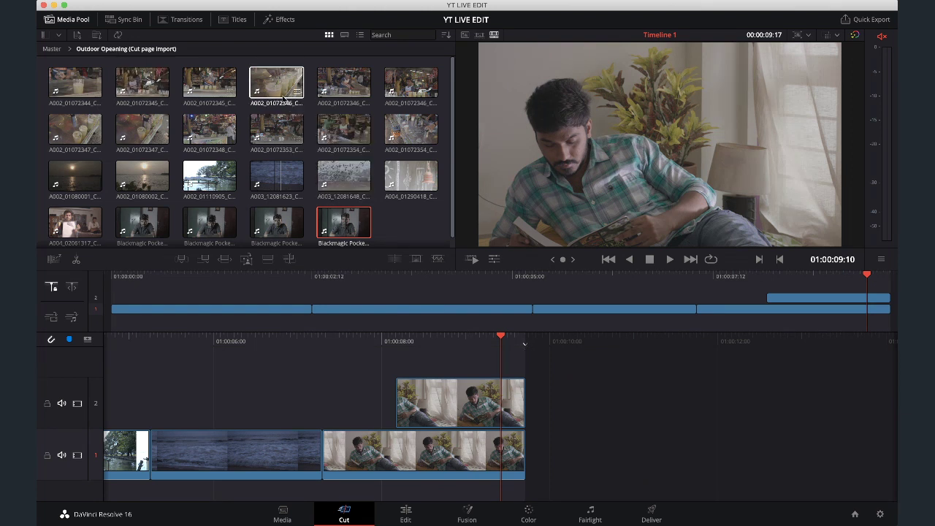
click(277, 86)
drag(575, 233, 537, 232)
key(space)
key(i)
key(o)
key(space)
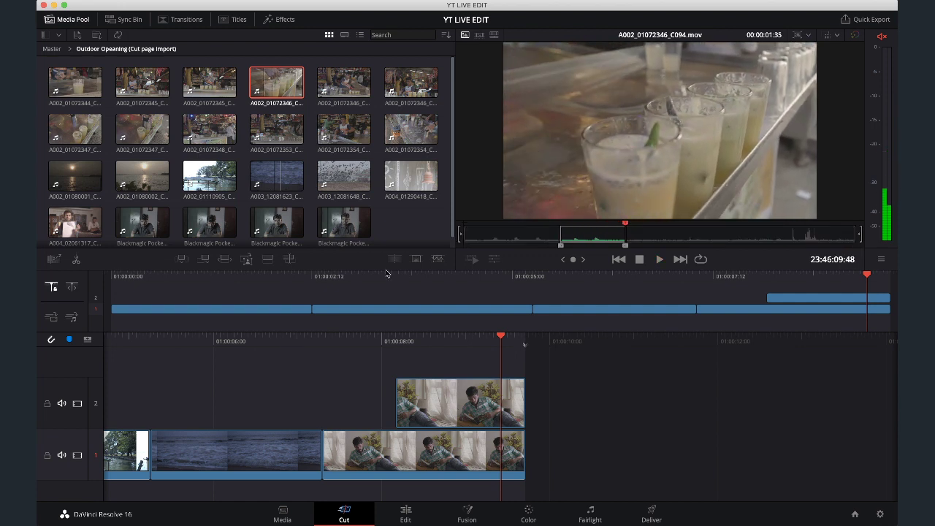
click(205, 259)
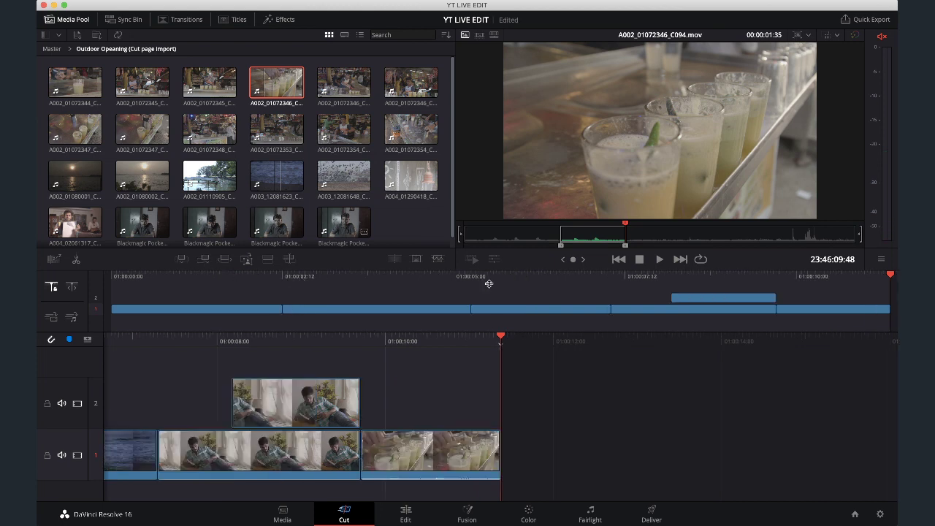
Mark a 00:00:02:13 range of the juice-stall clip A002_01072346_C096.mov and append it to the end of the timeline
click(410, 82)
click(536, 234)
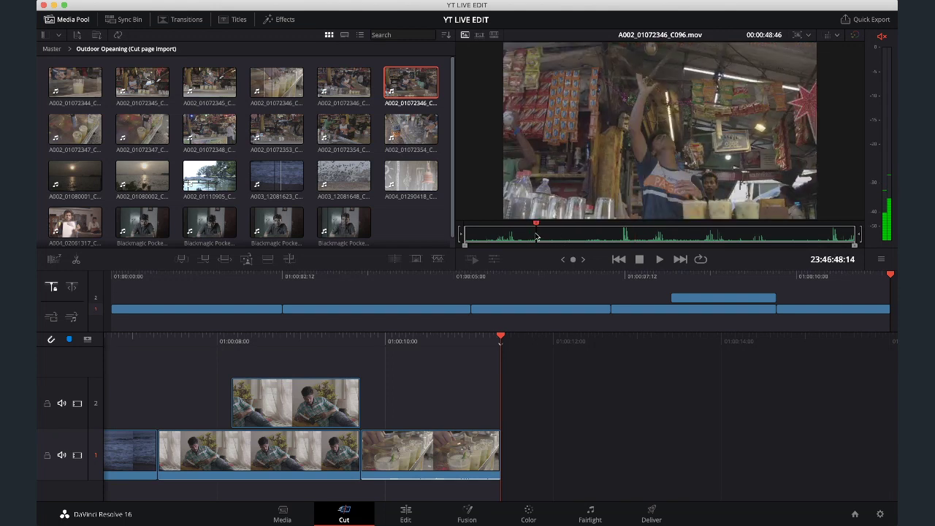
key(space)
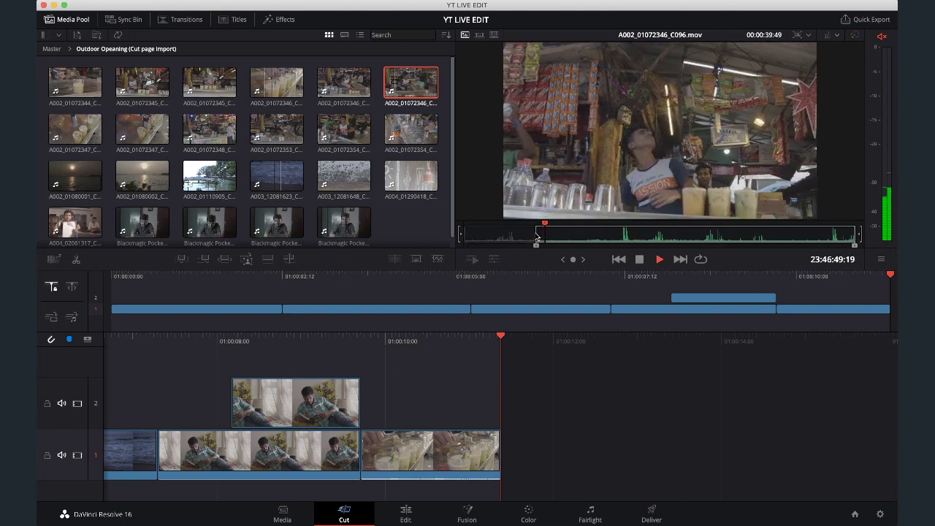
key(space)
key(o)
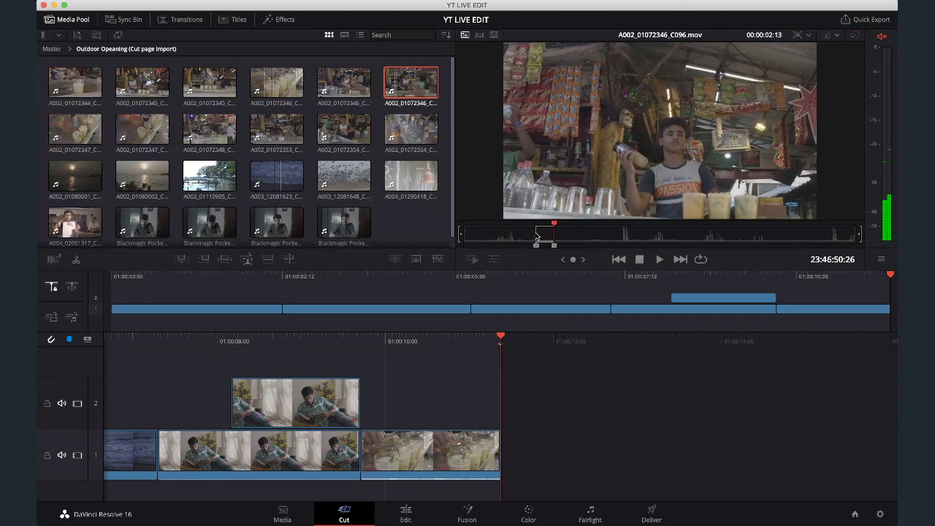
click(204, 259)
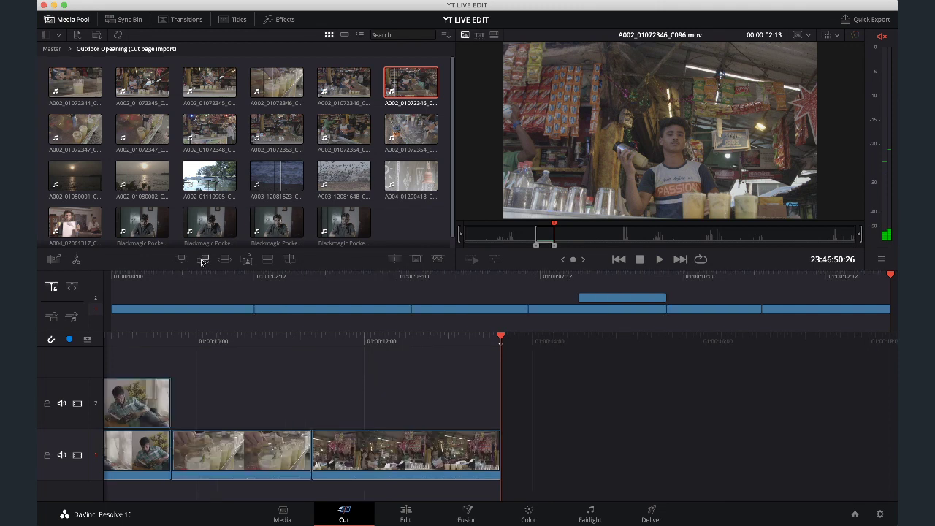
Mark a 00:00:01:09 range of the birds clip A003_12081648_C108.mov and use Place on Top to put it on track 2 above the juice-stall clip
click(310, 395)
key(j)
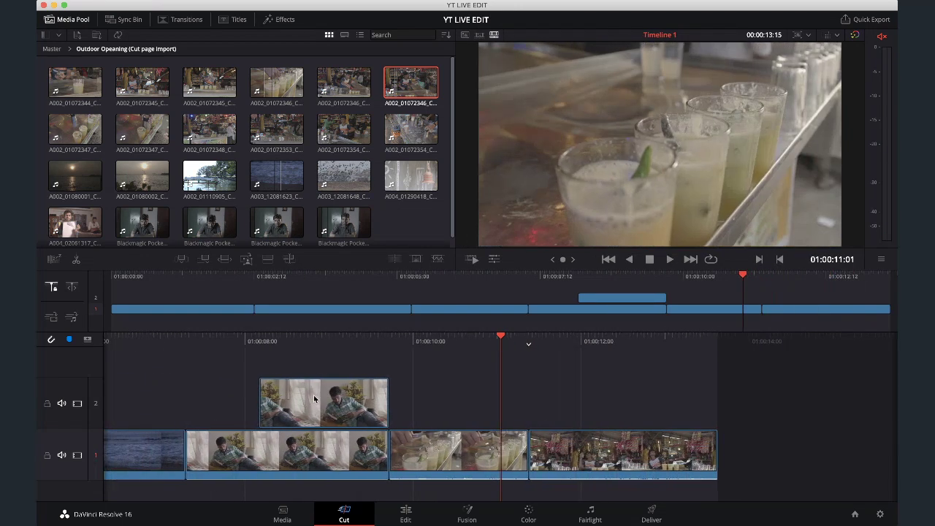
click(343, 175)
click(588, 241)
drag(588, 243, 519, 245)
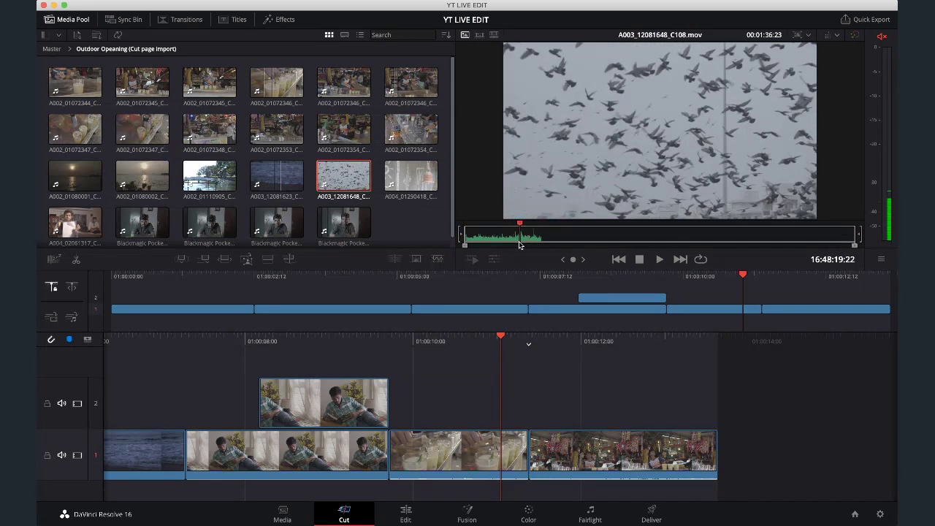
key(space)
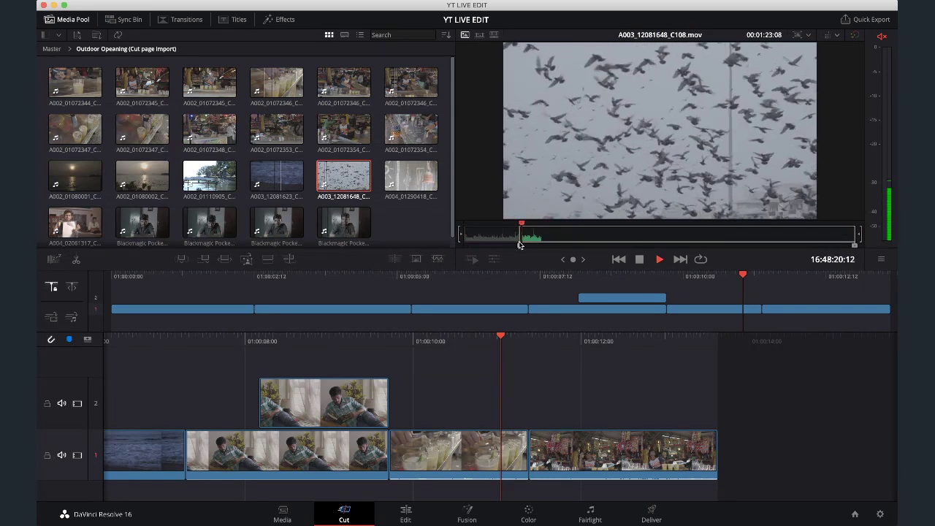
key(space)
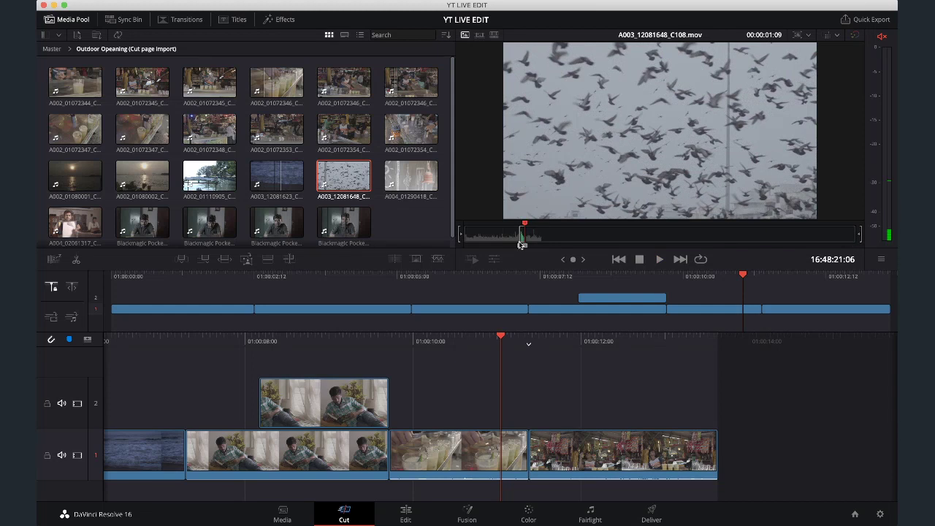
click(270, 260)
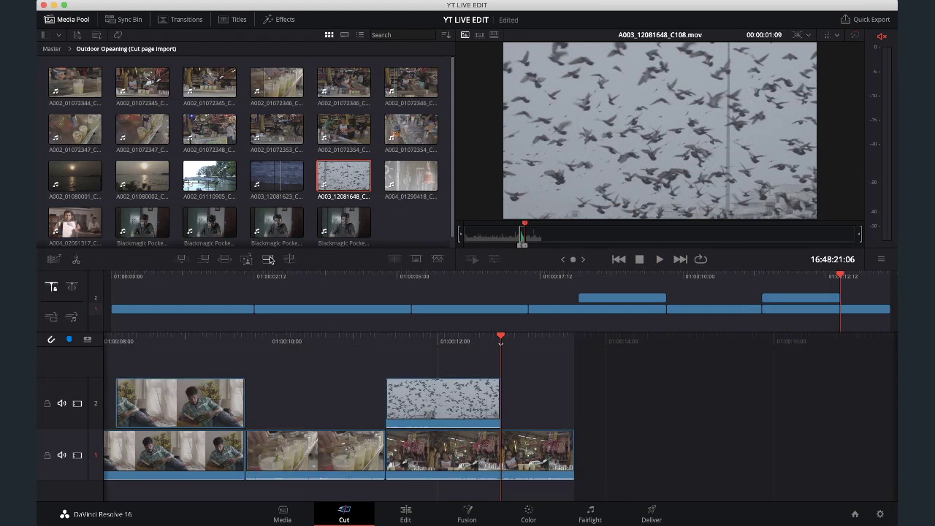
Undo the placement of the birds clip on track 2
key(super+z)
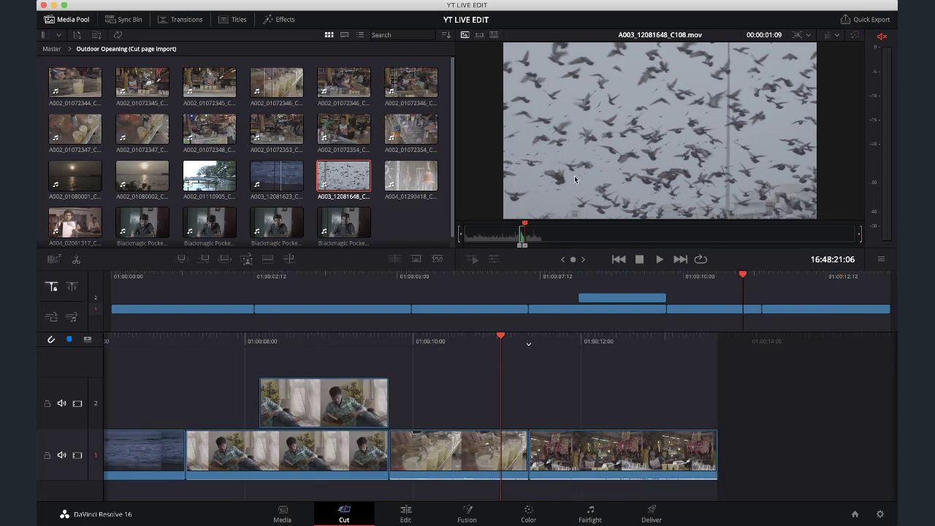
drag(477, 361, 472, 417)
key(super+z)
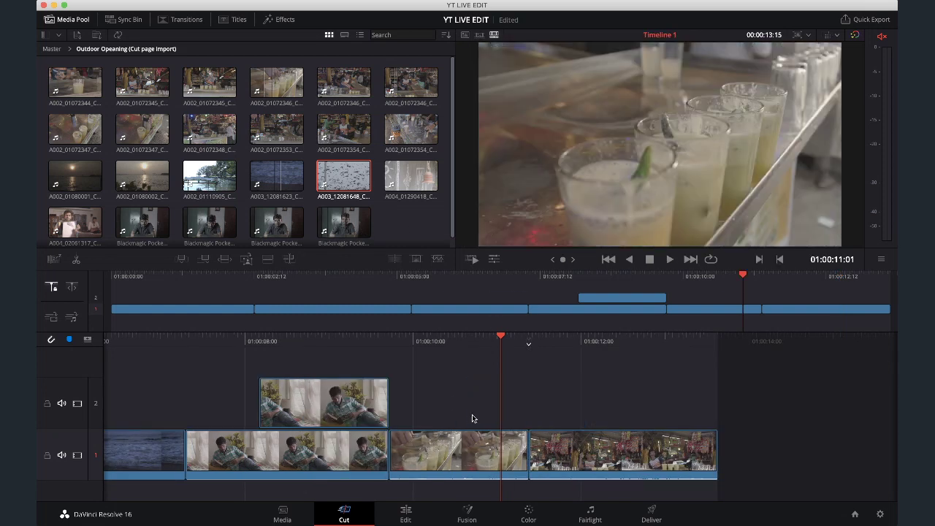
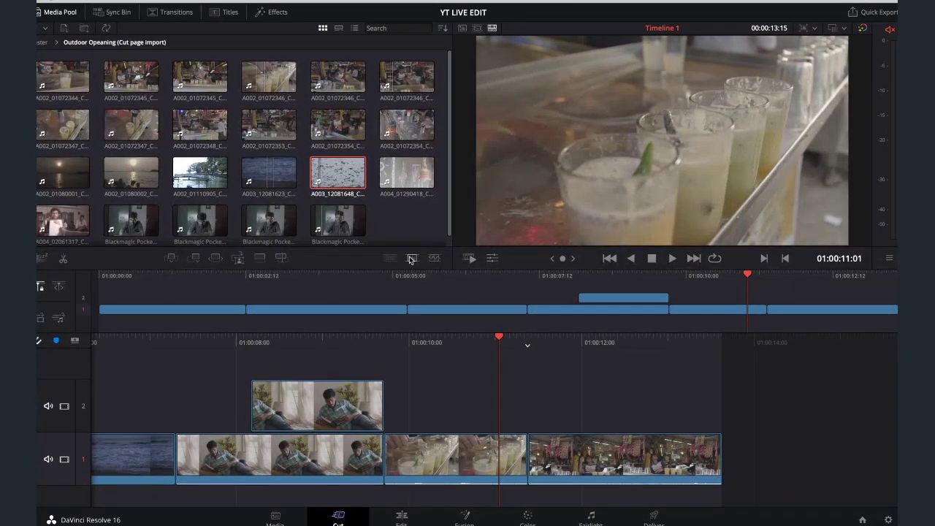
Try a dissolve between the juice-glasses and juice-stall clips, undo it, and play across the plain cut
click(411, 259)
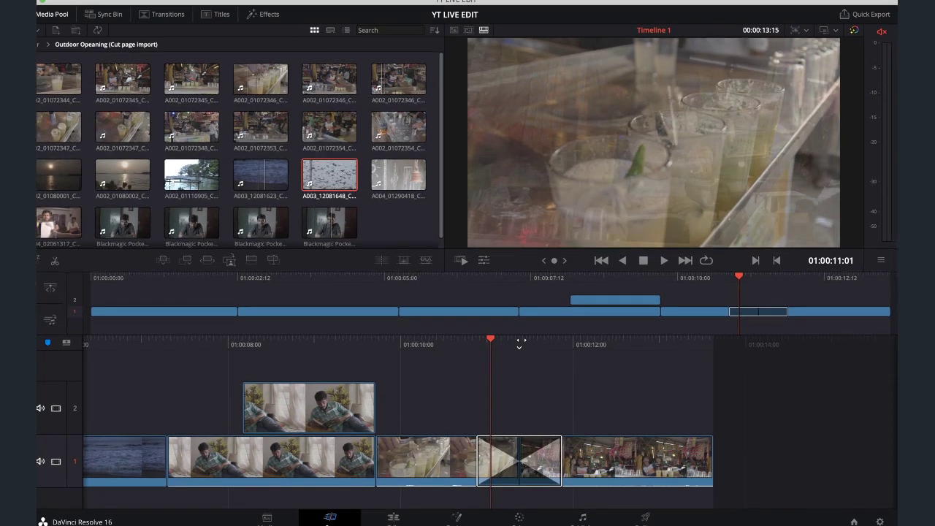
key(ctrl+z)
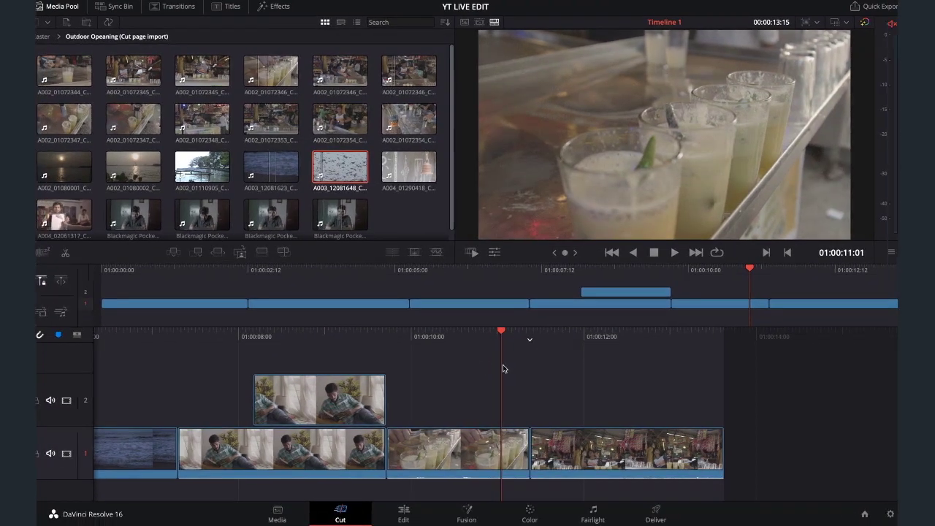
key(space)
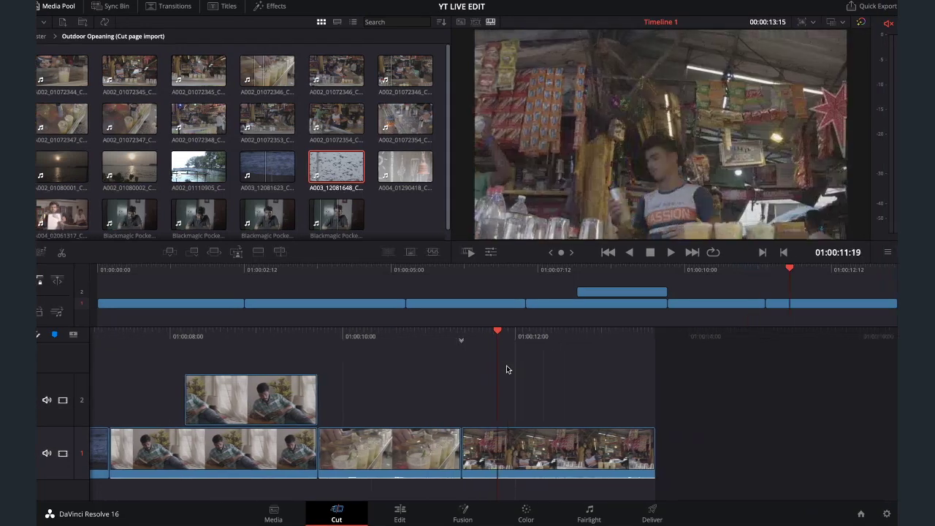
key(space)
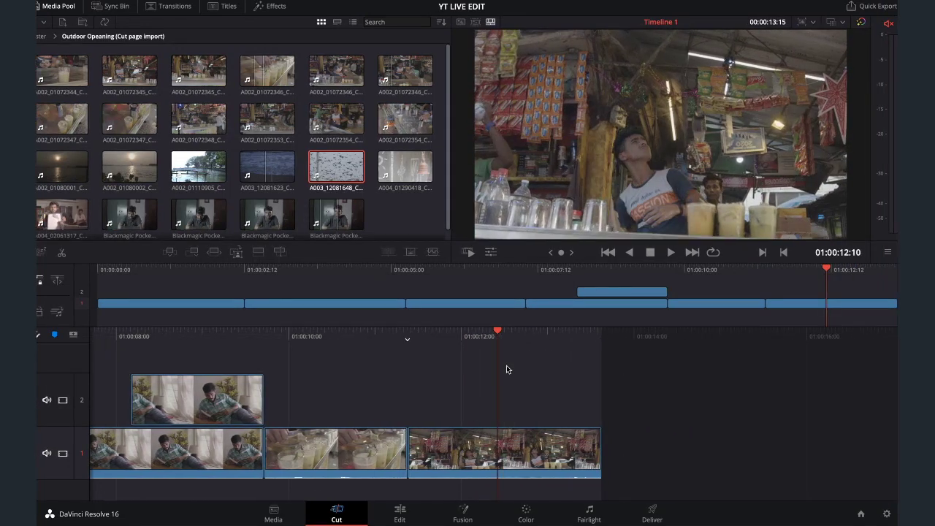
Add the dissolve between the juice-glasses and juice-stall clips again, play across it, and remove it
click(425, 268)
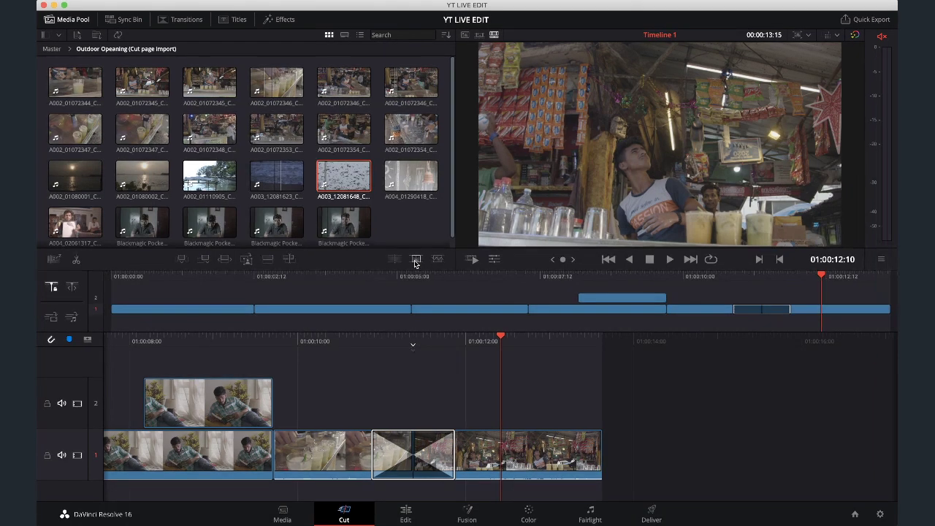
key(j)
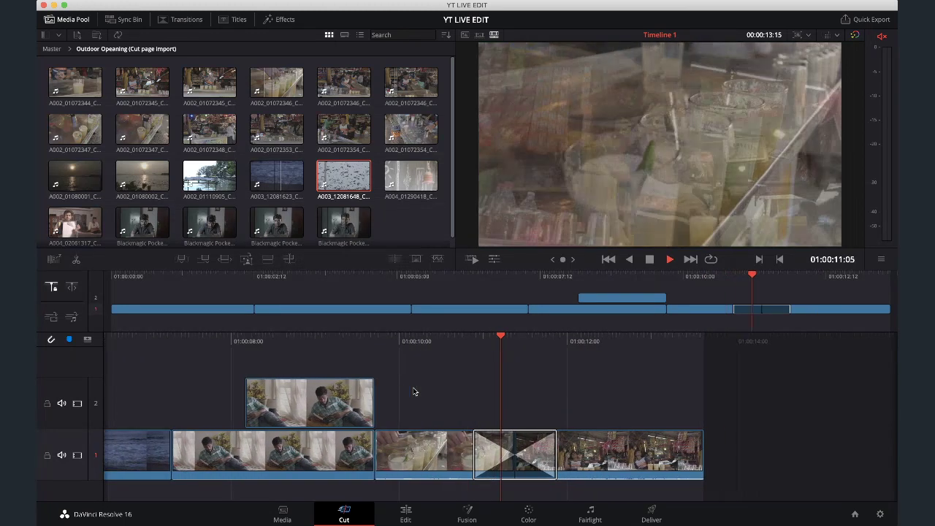
key(k)
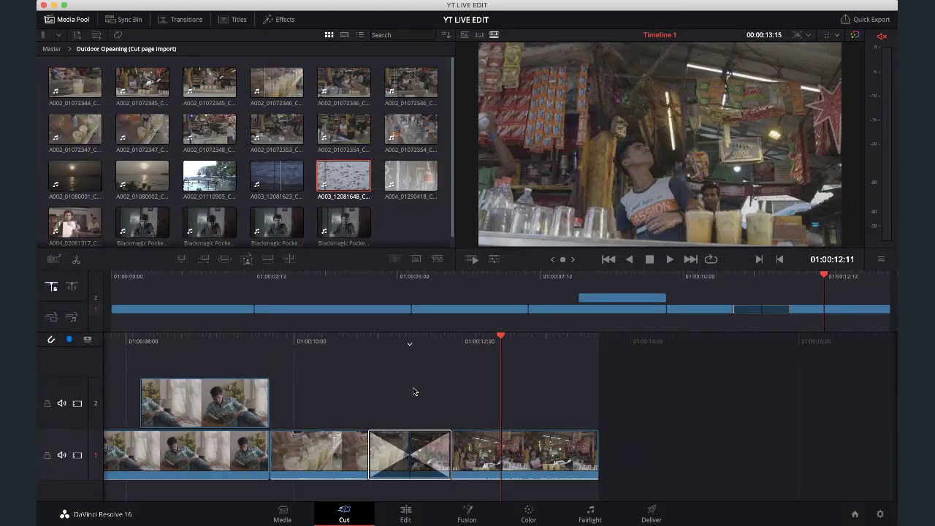
key(j)
key(k)
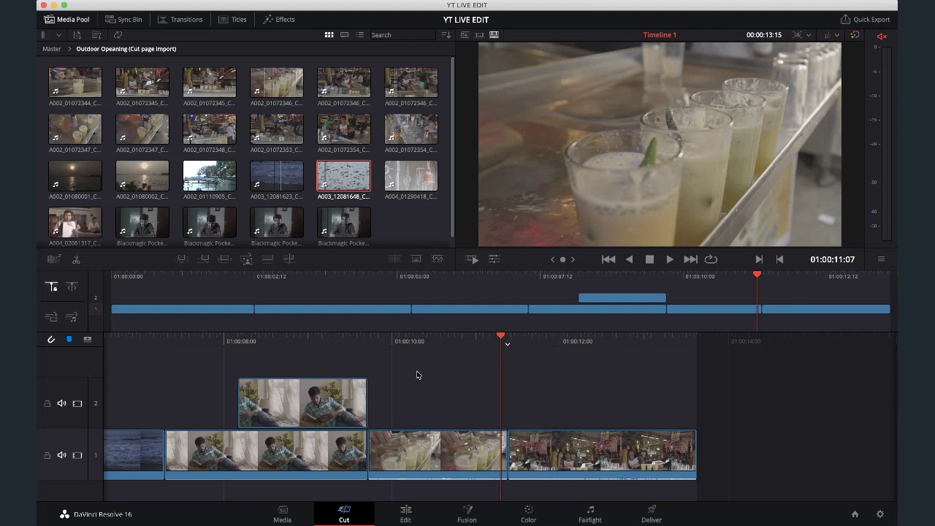
Mark a range of Blackmagic Pocket Cinema Camera_001_2017-04-21_2057_C0004.mov and add it after the juice-stall clip on track 1
click(437, 261)
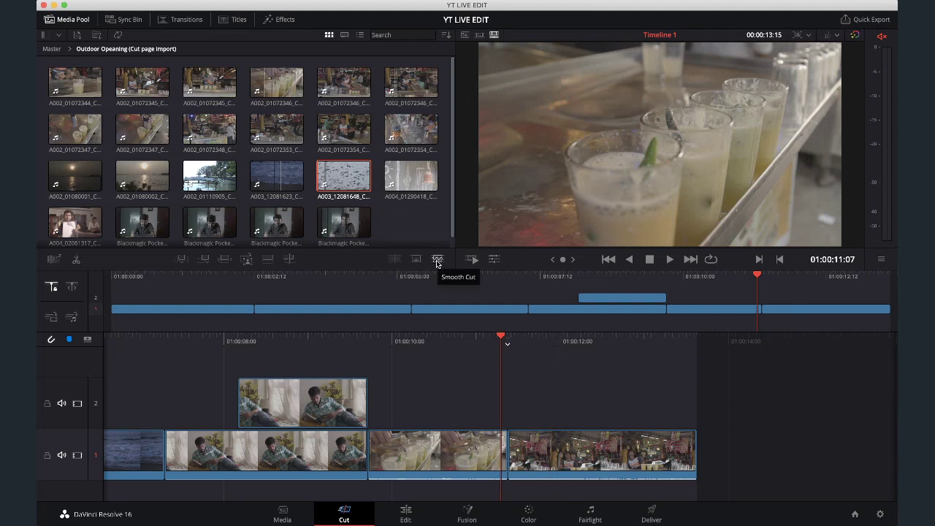
key(l)
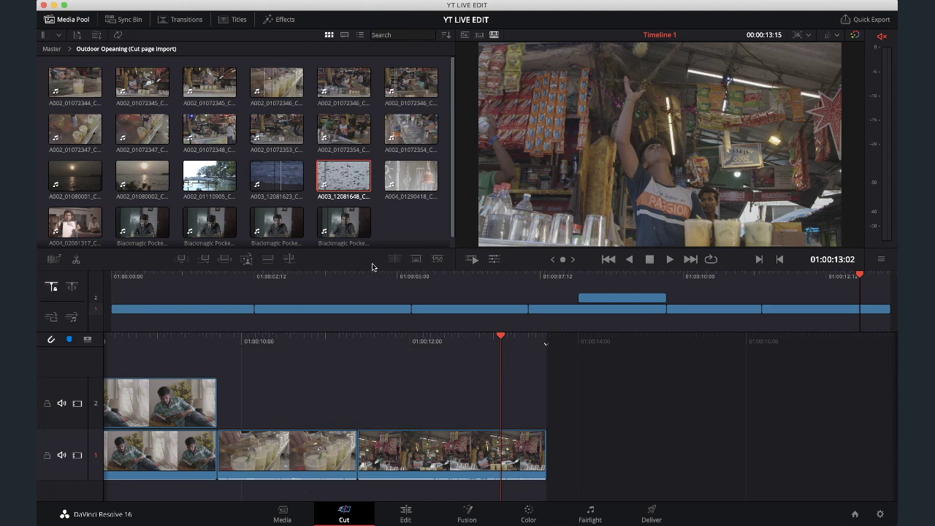
click(343, 223)
drag(592, 239, 601, 454)
key(i)
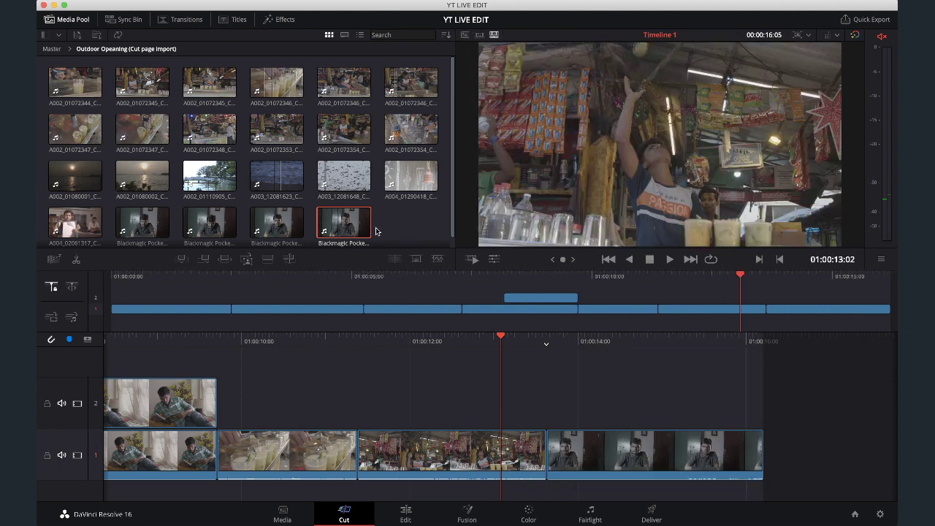
Mark a second range of about two seconds in the seated-man source clip and add it at the end of track 1
key(q)
click(649, 236)
mouse_move(649, 236)
mouse_down()
mouse_move(661, 237)
mouse_move(642, 239)
mouse_move(664, 239)
mouse_up()
key(i)
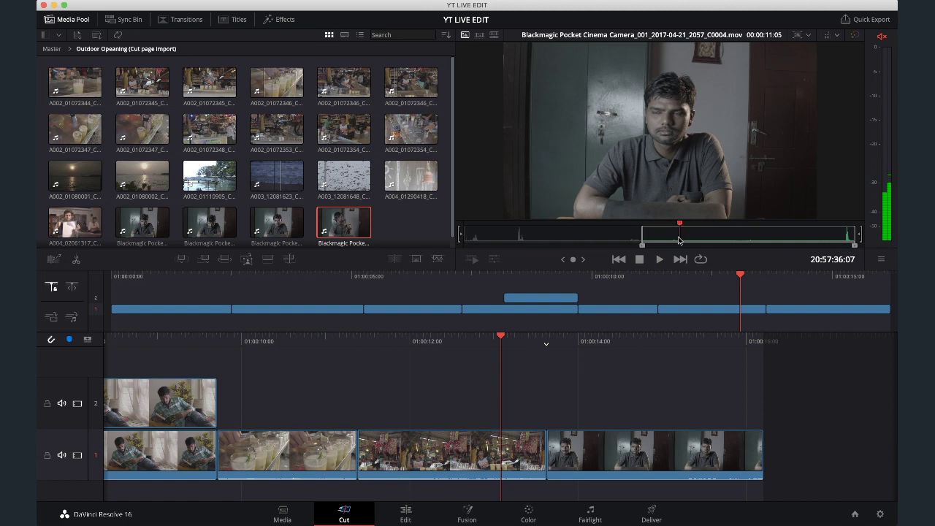
drag(680, 181, 781, 496)
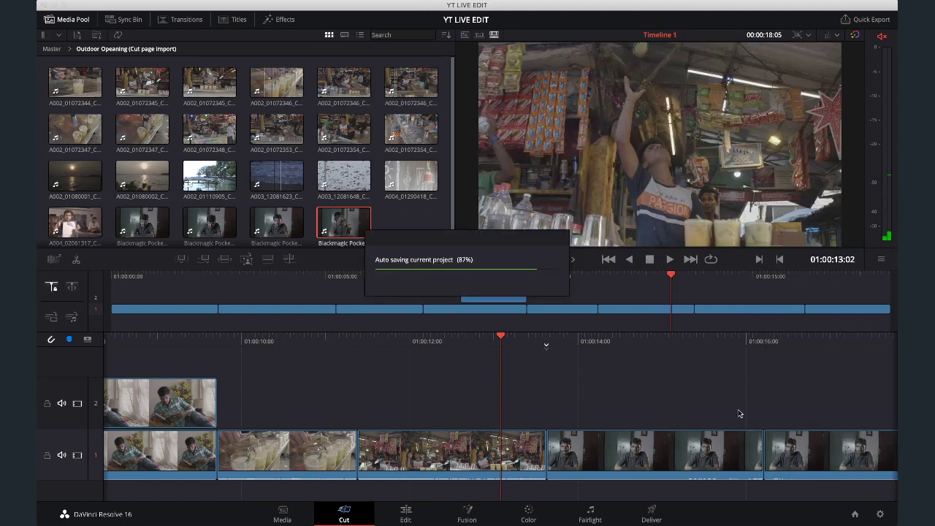
Play back and forth across the cut between the two seated-man clips to examine the jump in his position
key(Down)
key(space)
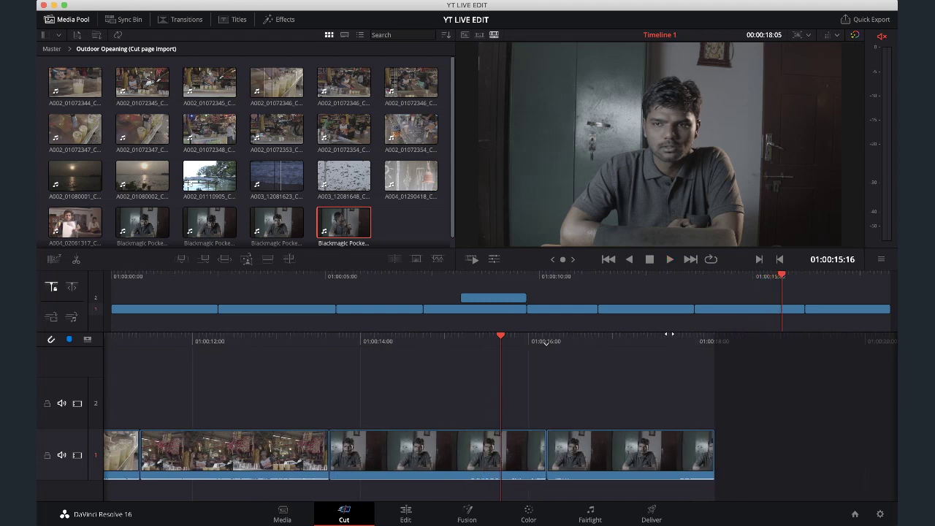
key(space)
key(j)
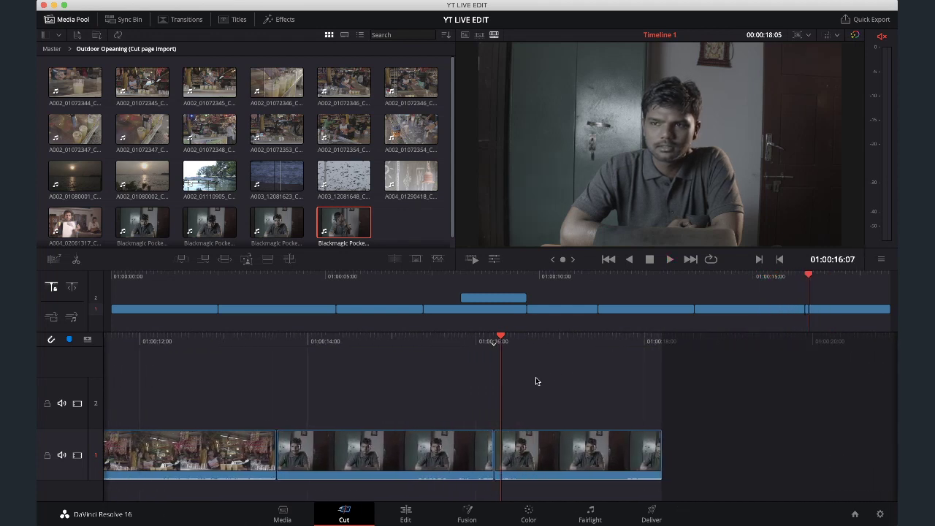
key(l)
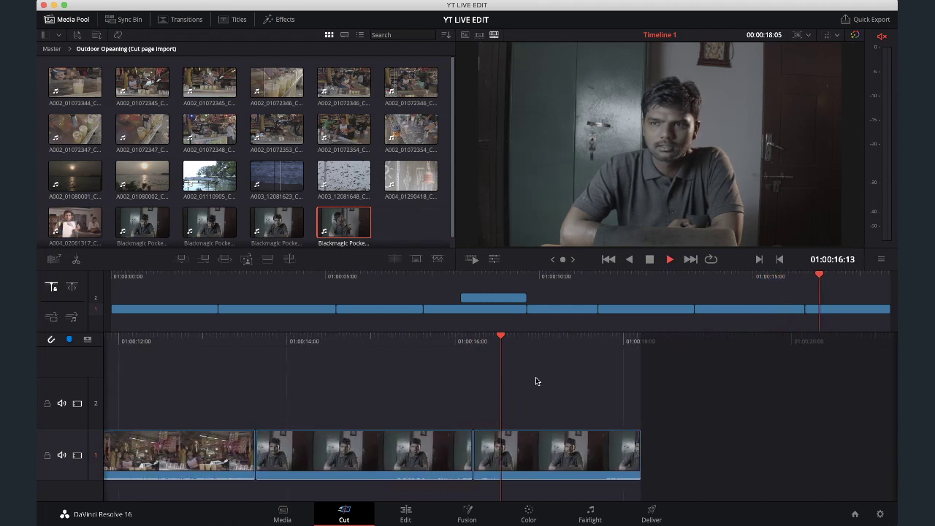
key(j)
key(k)
key(l)
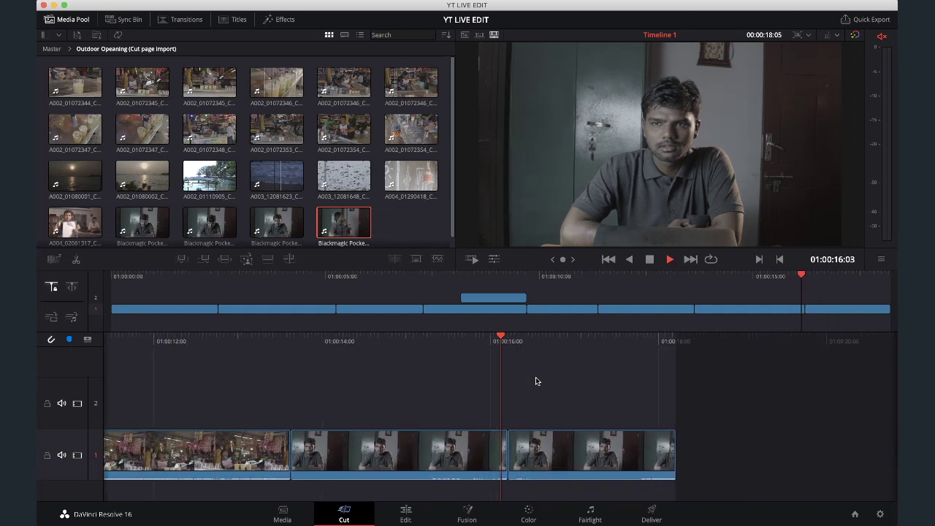
key(j)
key(k)
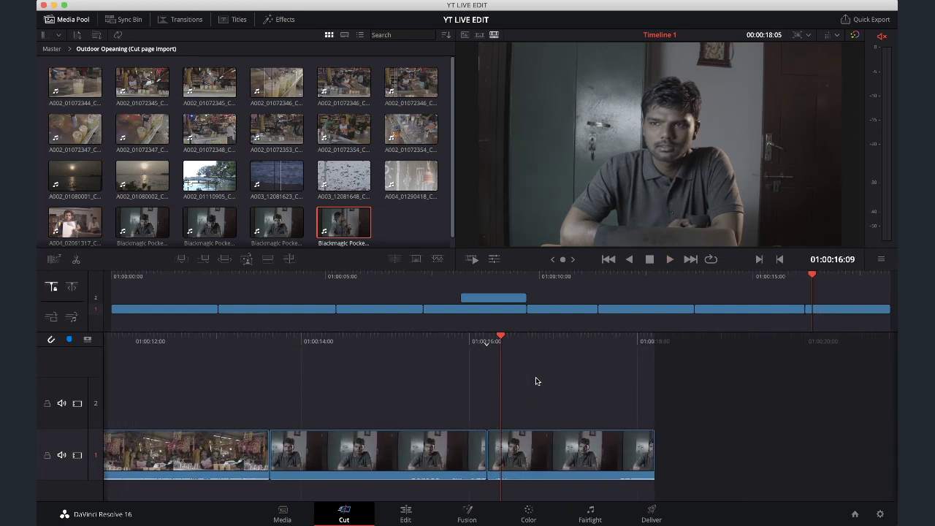
key(j)
key(l)
key(j)
key(k)
key(j)
key(l)
key(k)
Trim about 10 frames off the start of the second seated-man clip and play across the cut
drag(457, 447, 474, 424)
key(space)
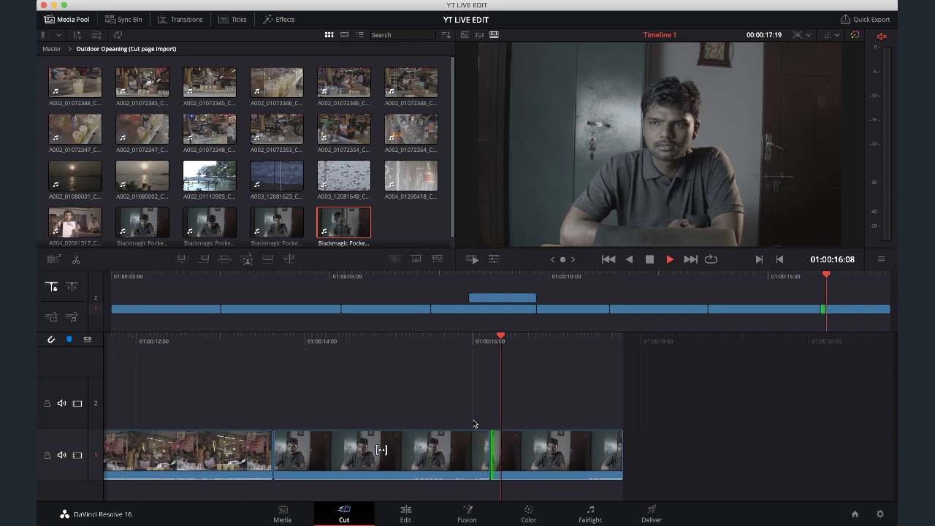
key(j)
key(k)
key(l)
key(k)
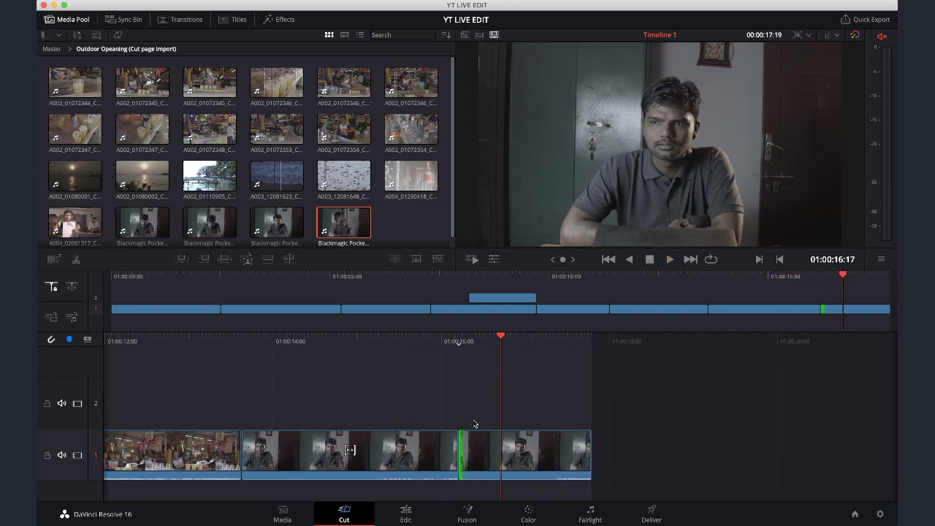
Apply a Smooth Cut at the edit between the two seated-man clips and play across it
click(438, 260)
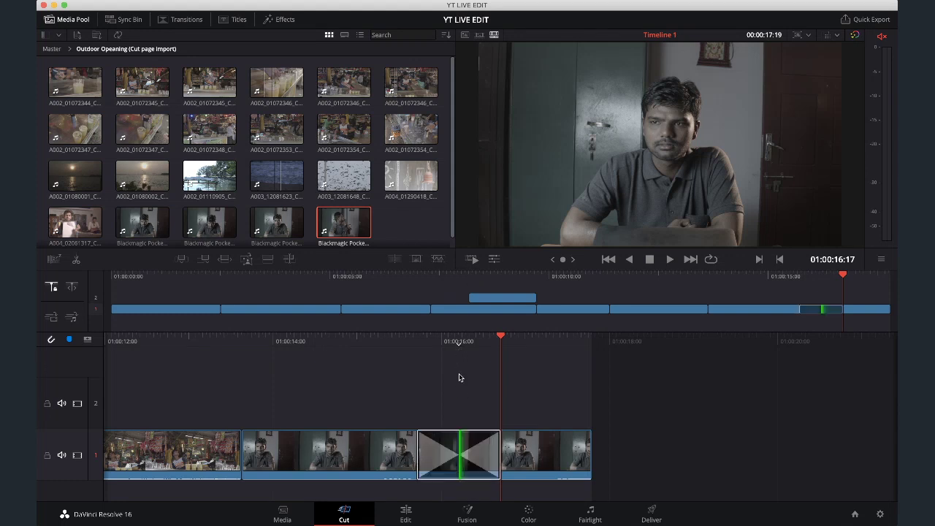
key(Up)
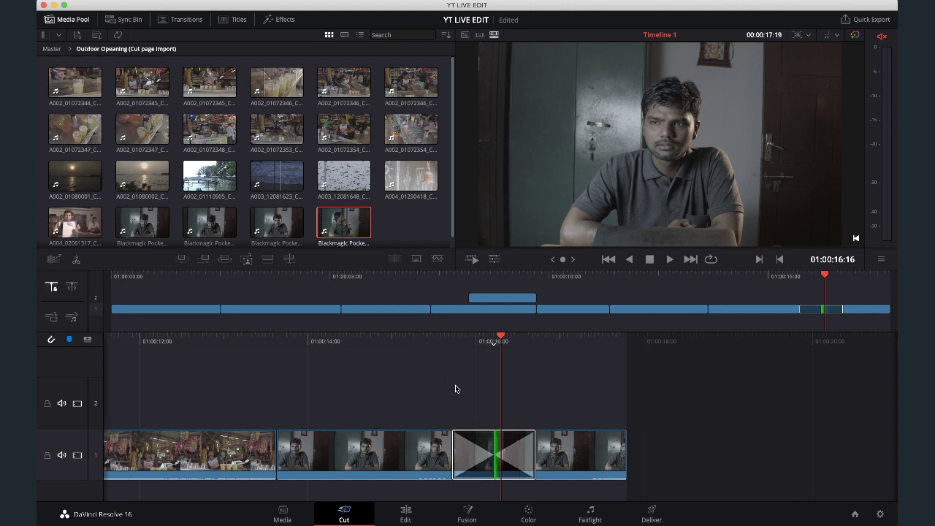
key(j)
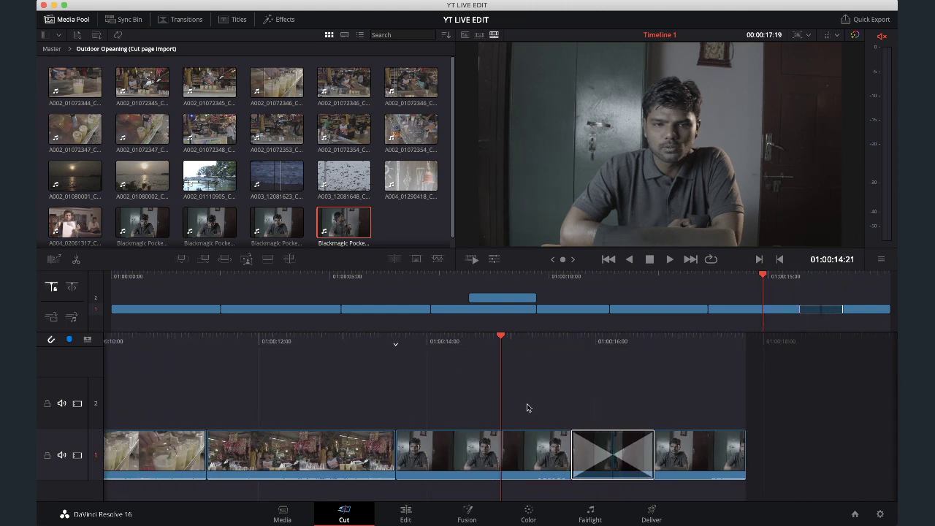
key(space)
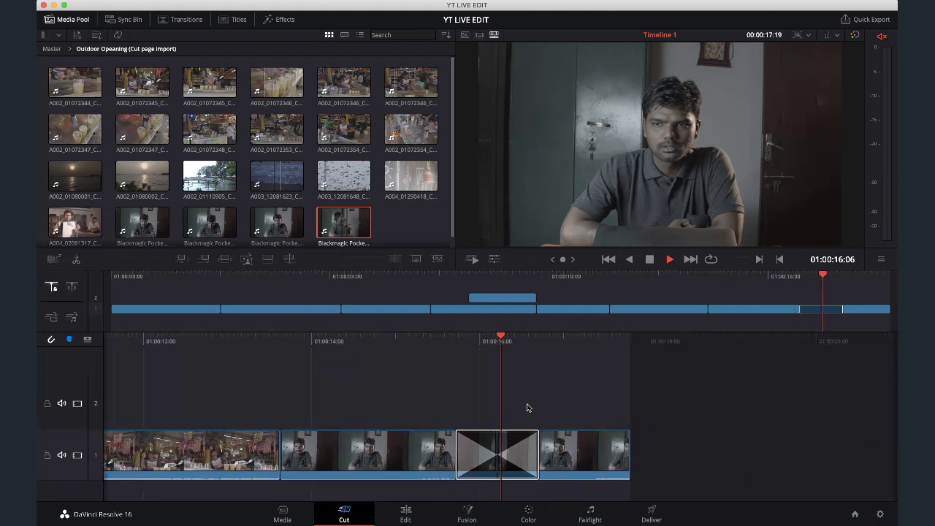
key(space)
scroll(528, 407, left, 3)
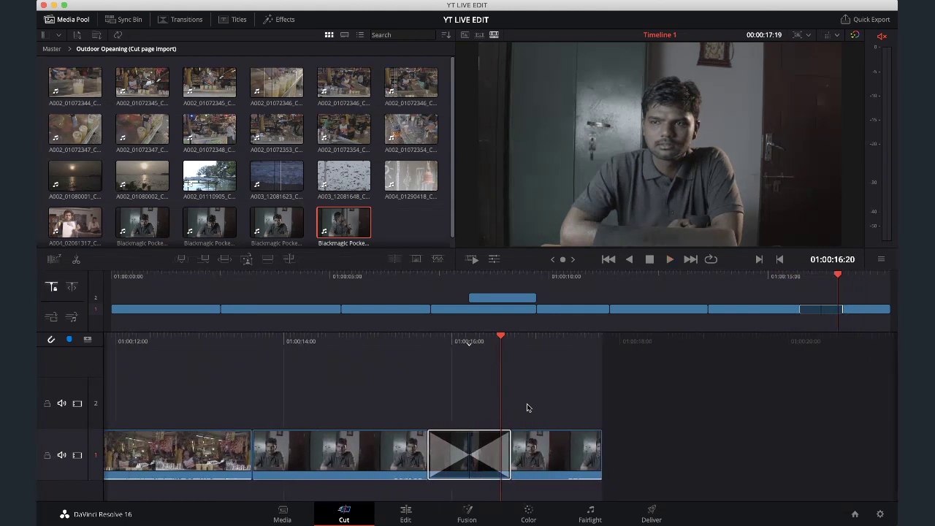
scroll(527, 408, left, 3)
key(space)
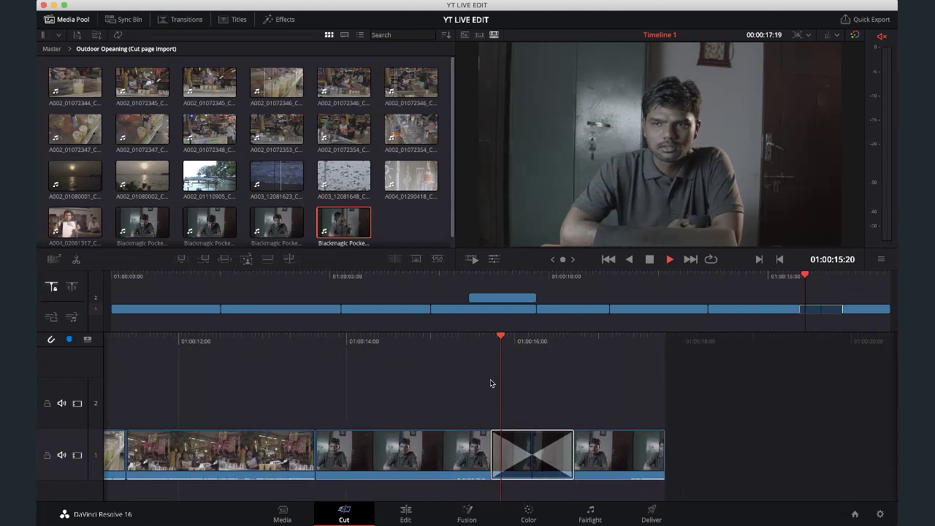
key(space)
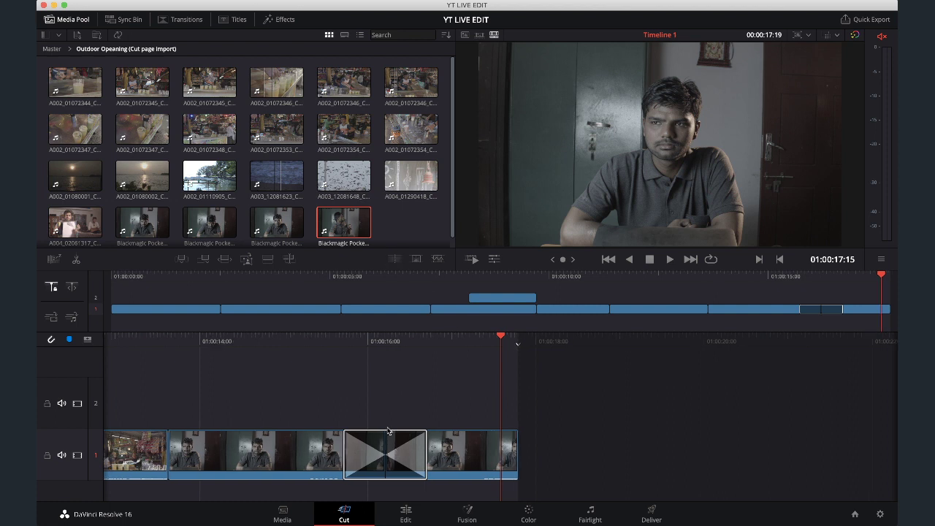
Try the Diamond Iris transition at the cut between the sunset and boat clips and preview it
key(j)
key(j)
key(j)
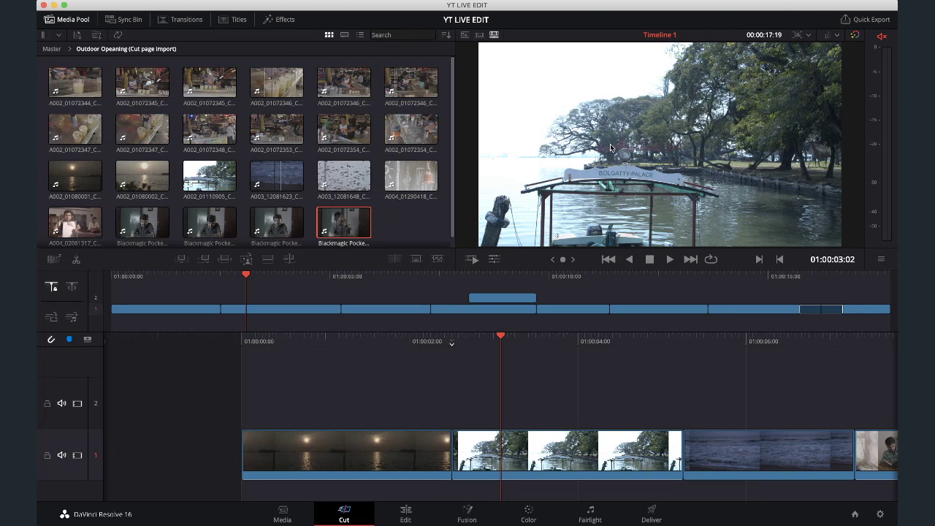
click(174, 22)
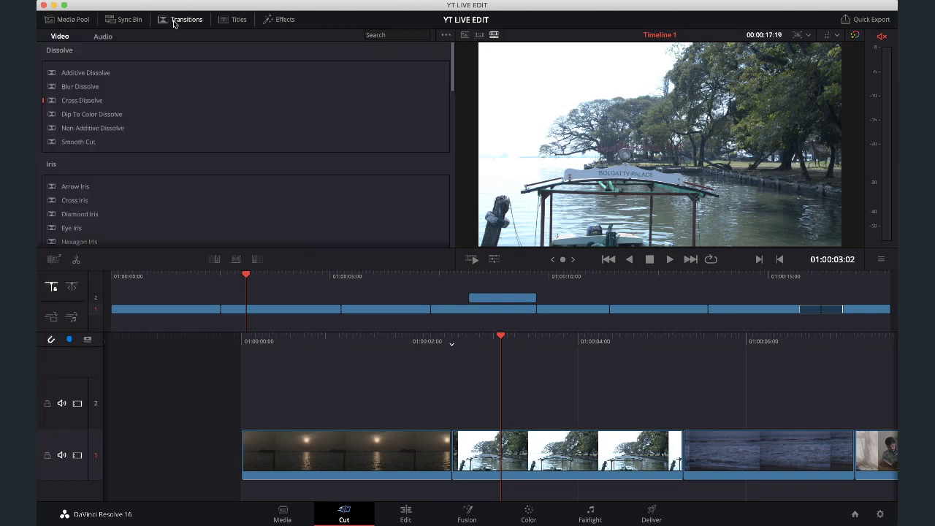
scroll(183, 168, down, 3)
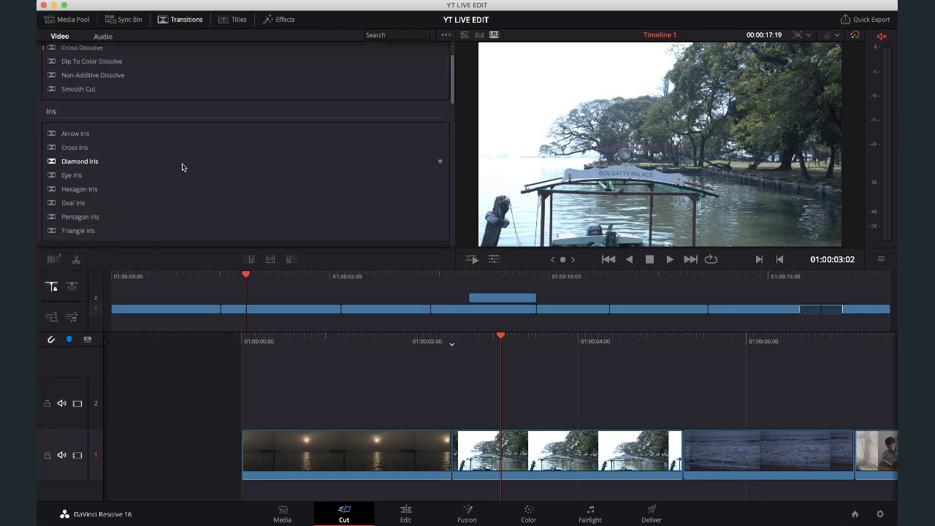
double_click(92, 164)
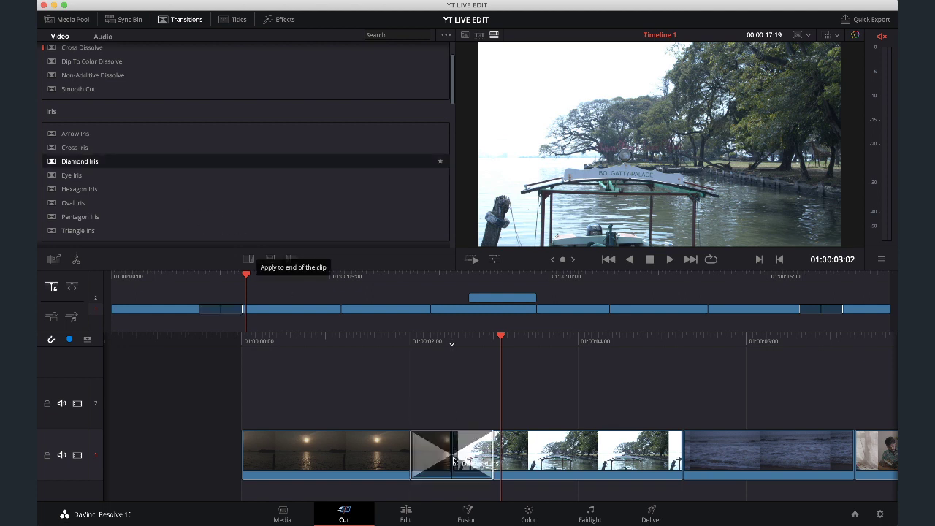
scroll(422, 396, up, 5)
key(space)
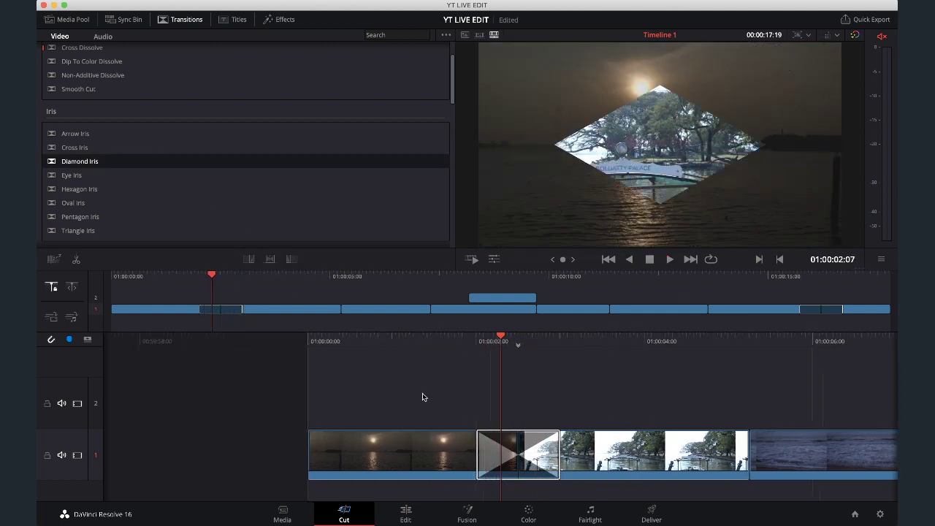
Apply the Oval Iris transition at the edit point between the sunset and boat clips and preview the timeline's opening
drag(79, 189, 64, 206)
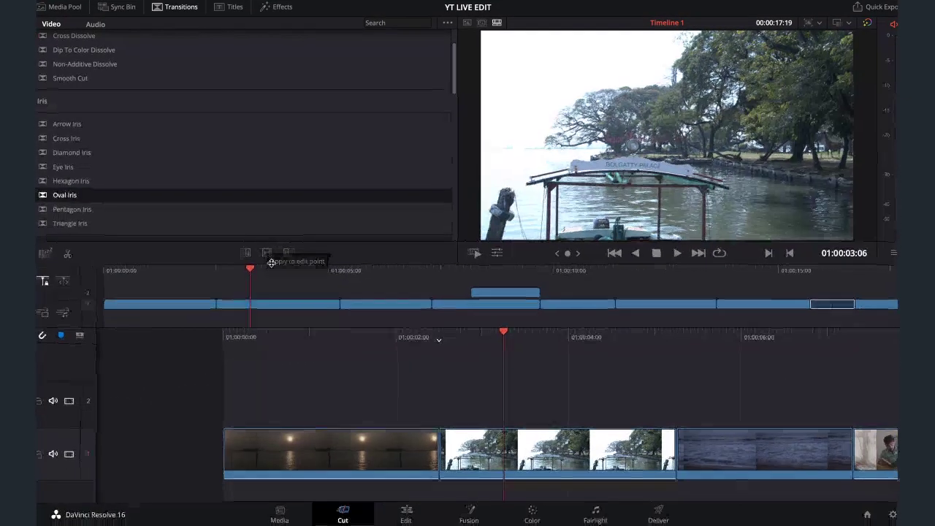
click(269, 261)
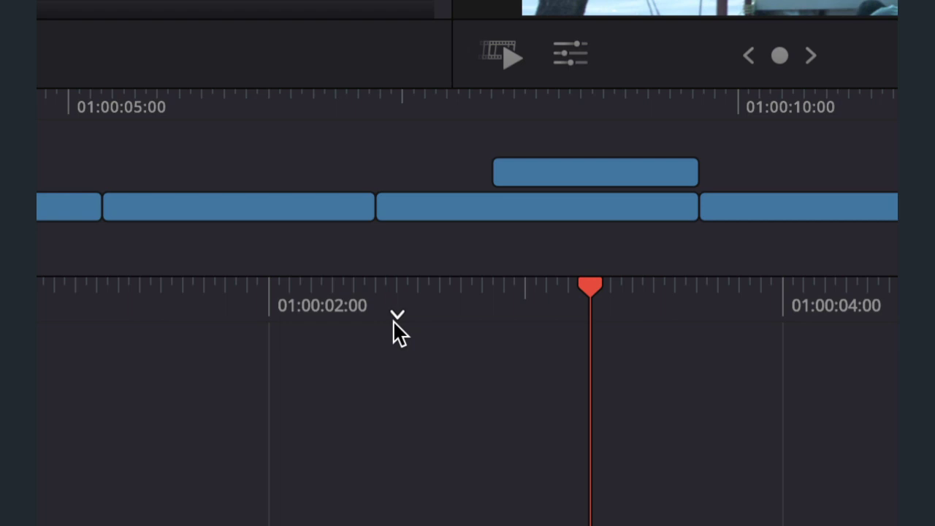
drag(393, 320, 401, 317)
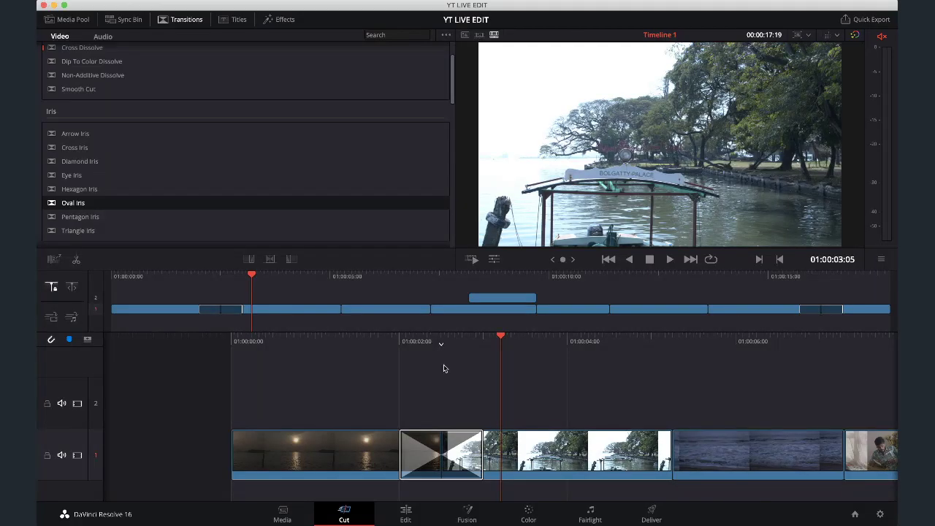
key(Up)
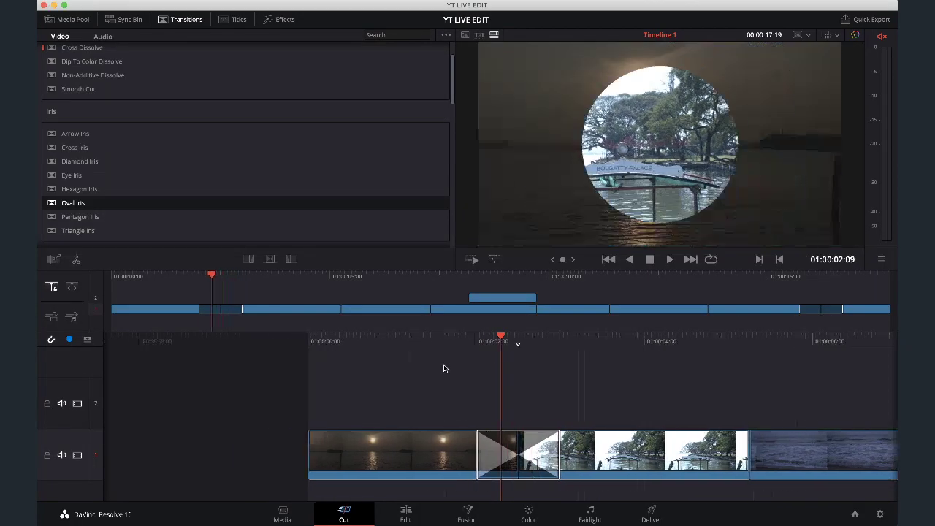
key(space)
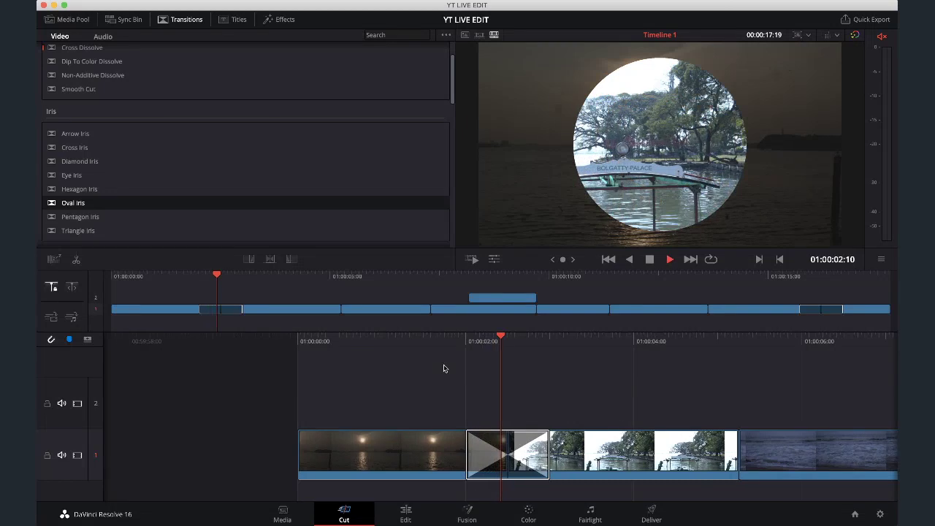
key(space)
key(Home)
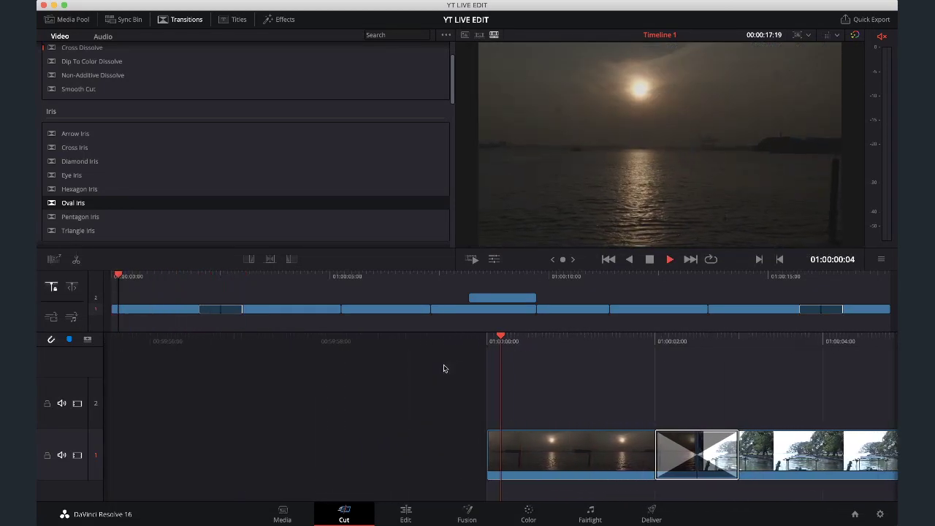
key(space)
click(529, 441)
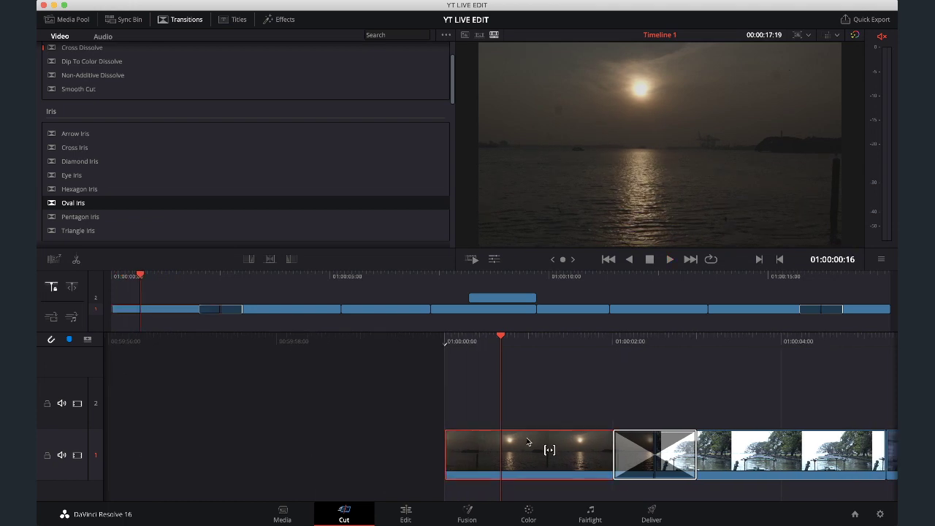
key(space)
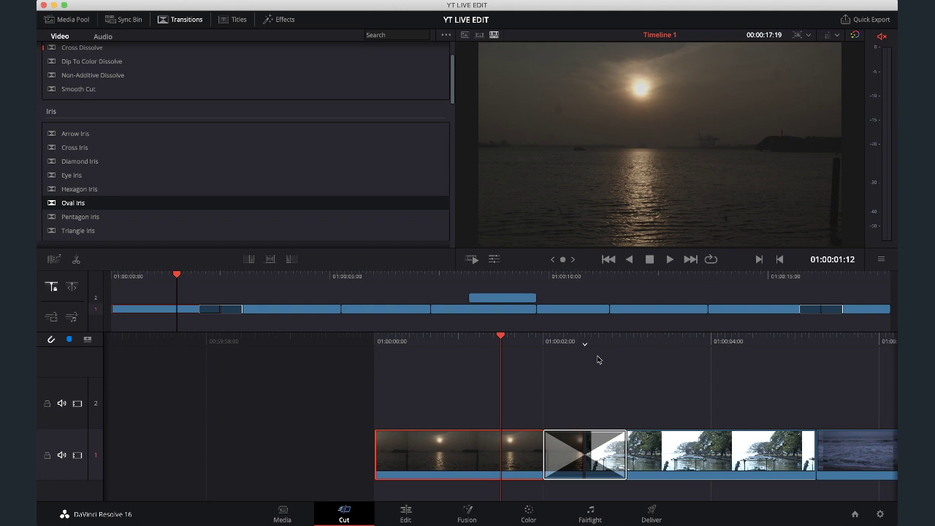
Try the Portrait 1080 x 1920 timeline resolution, followed by Square 1080 x 1080
click(809, 35)
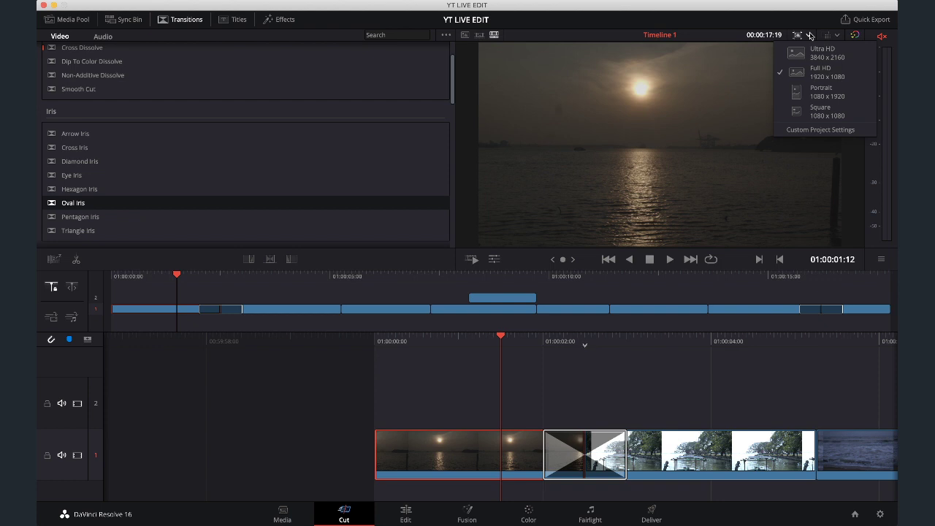
click(810, 36)
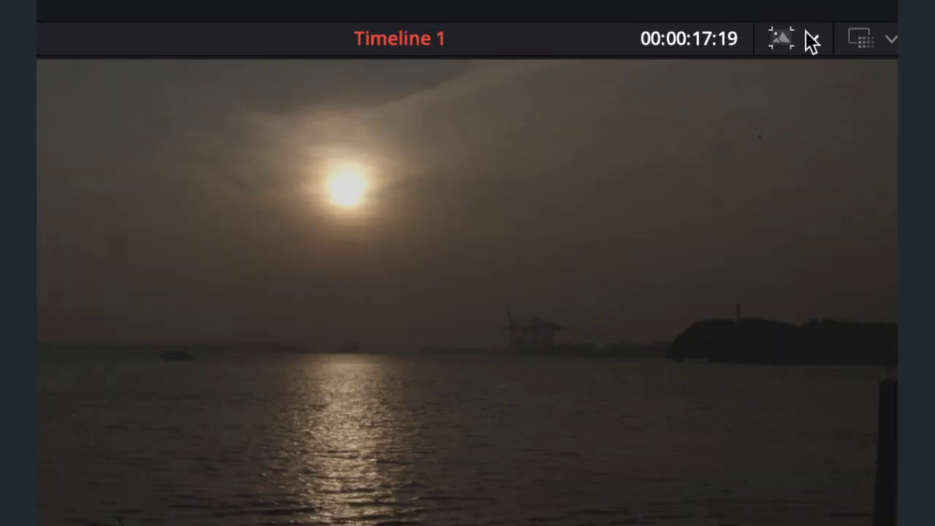
click(811, 40)
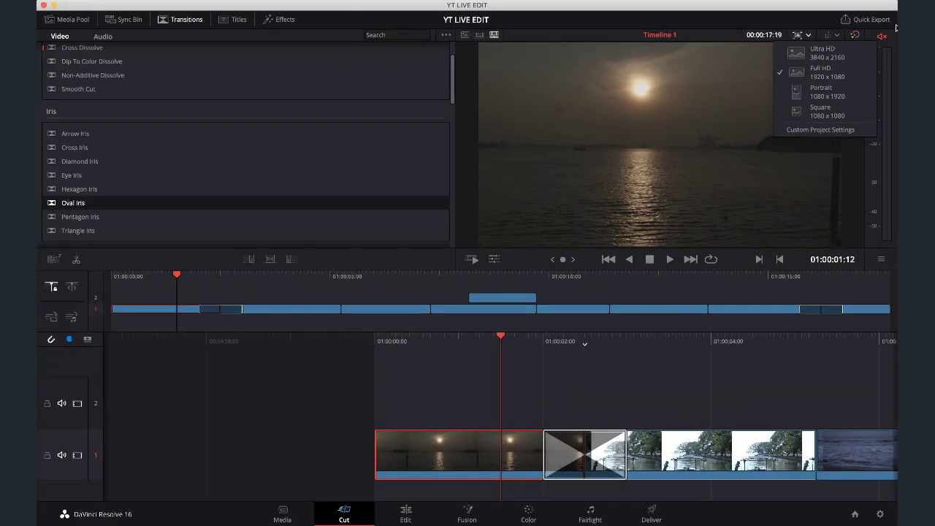
click(839, 90)
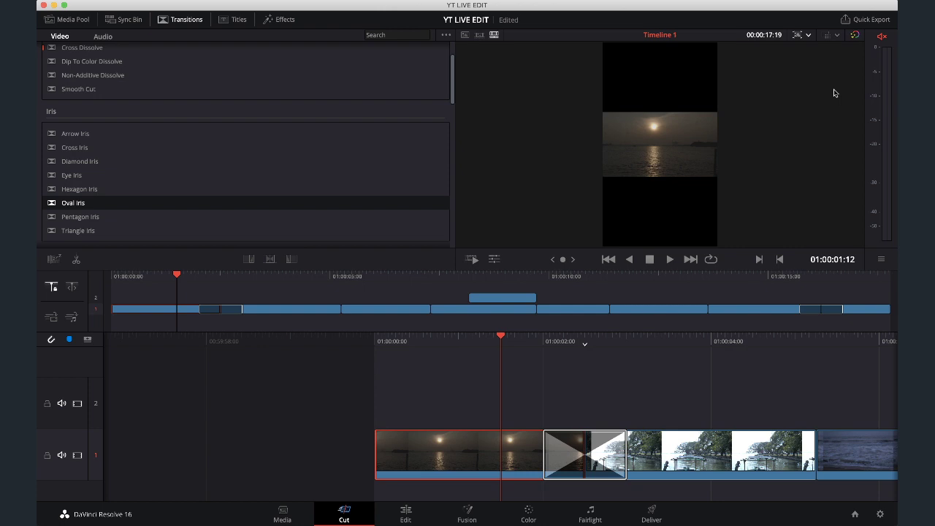
click(809, 35)
click(824, 117)
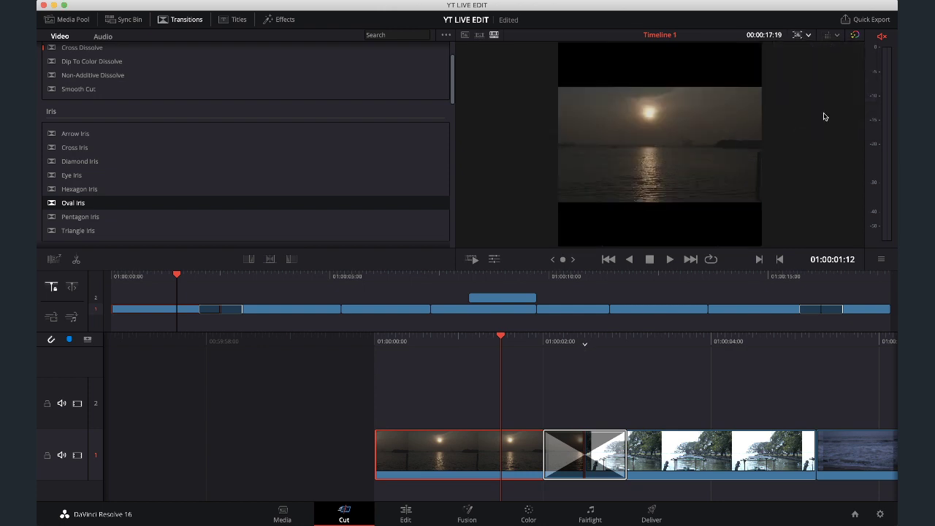
Set input scaling for mismatched resolution files to Scale full frame with crop in the project's Image Scaling settings and save
click(807, 35)
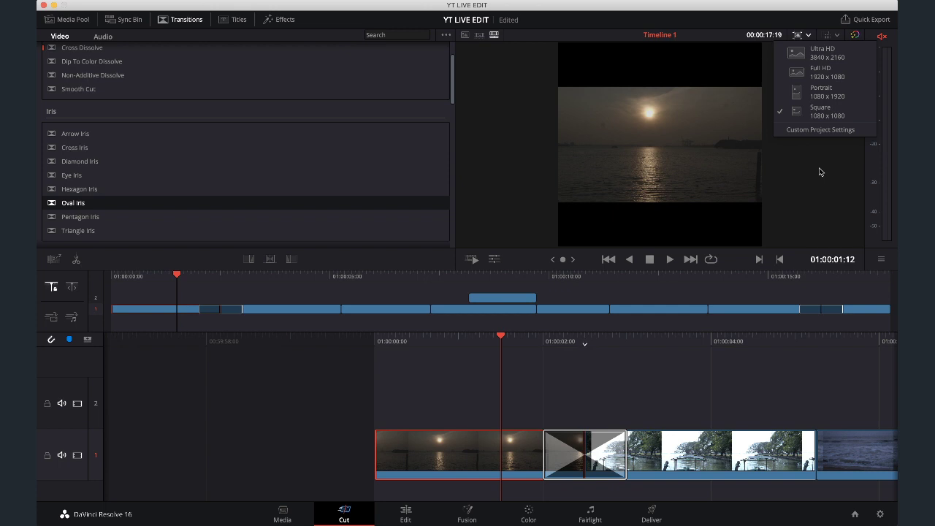
click(821, 129)
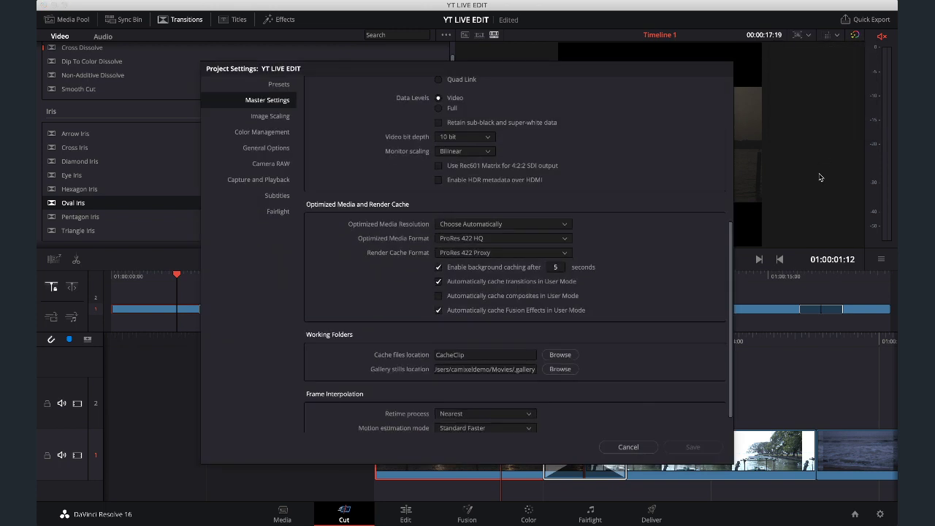
scroll(646, 137, up, 5)
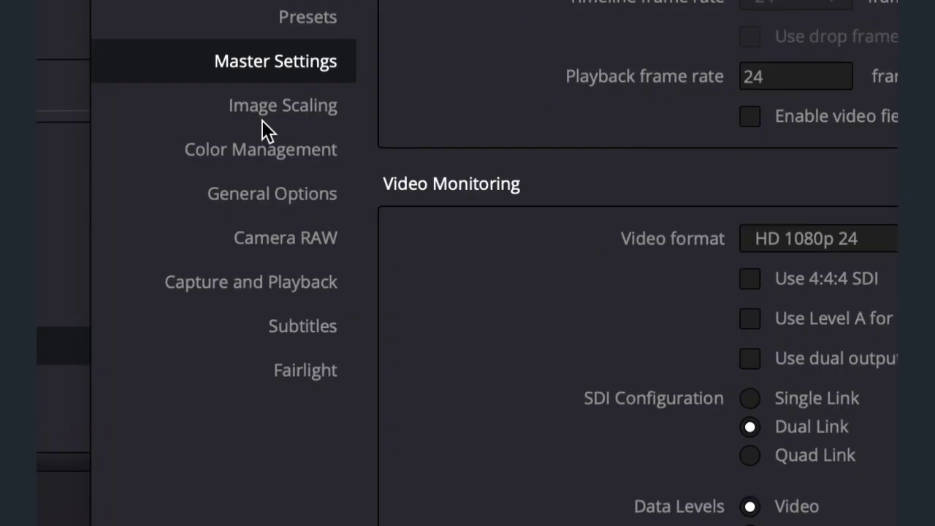
click(262, 119)
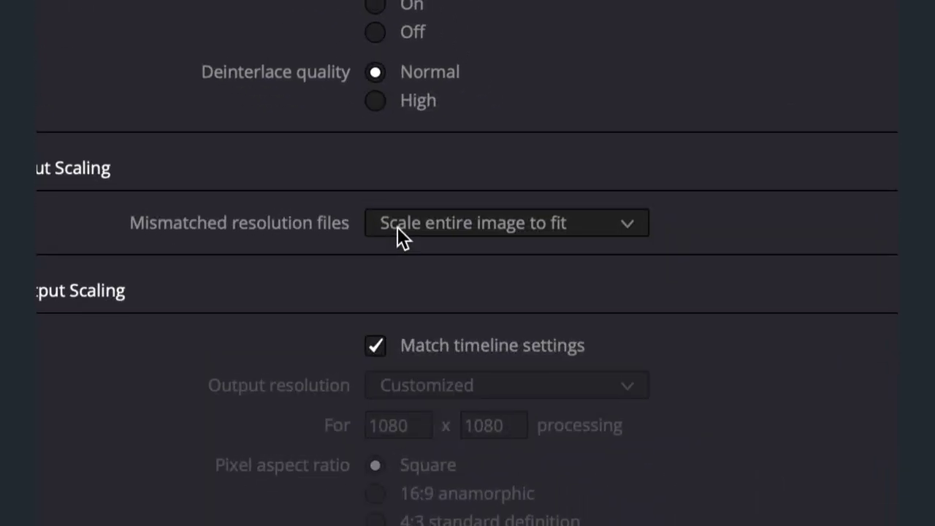
click(398, 227)
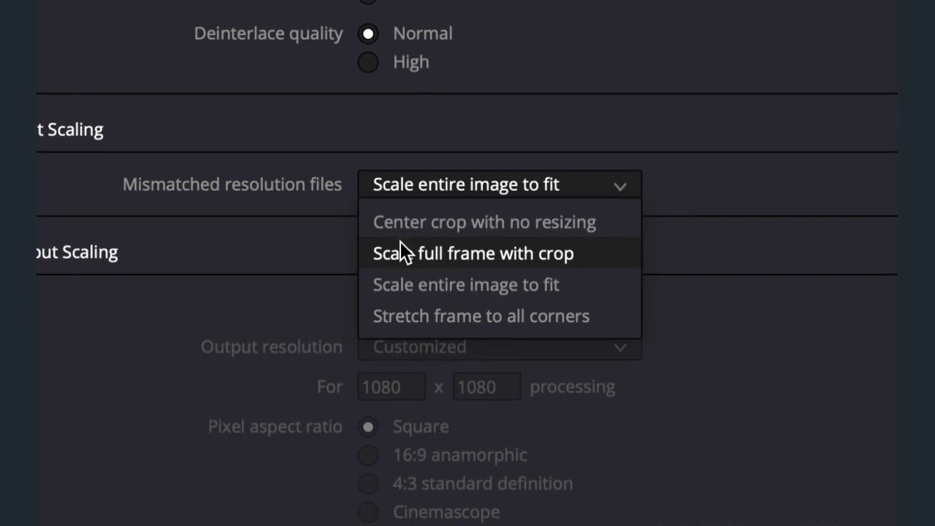
click(400, 242)
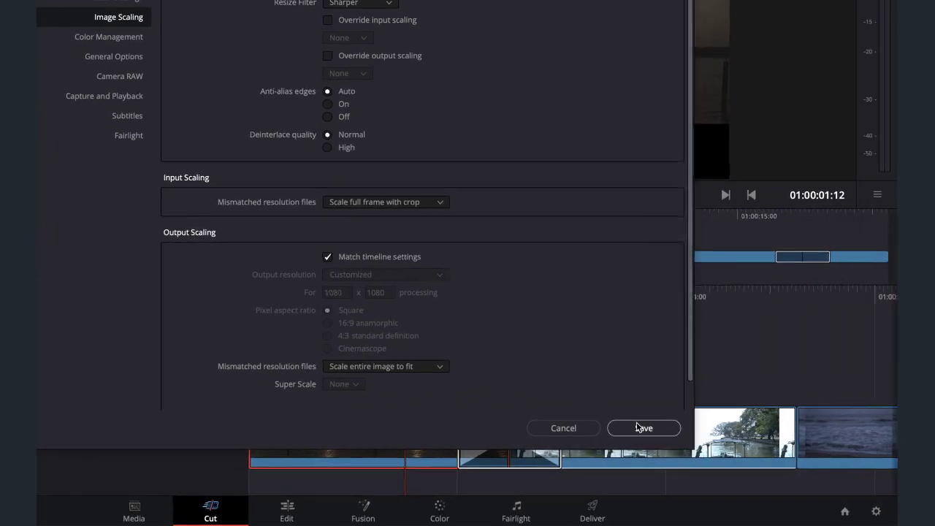
click(640, 428)
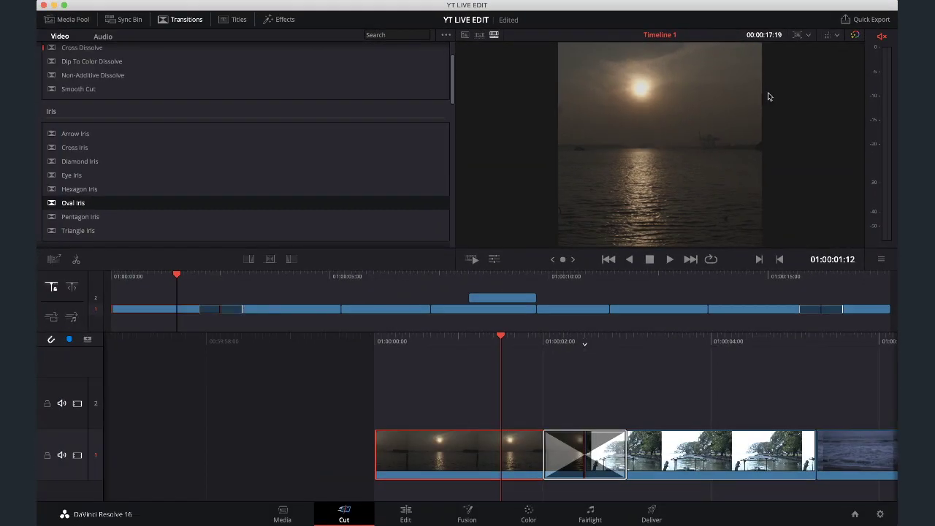
Preview the timeline at Portrait 1080 x 1920 and return its resolution to Full HD 1920 x 1080
click(808, 35)
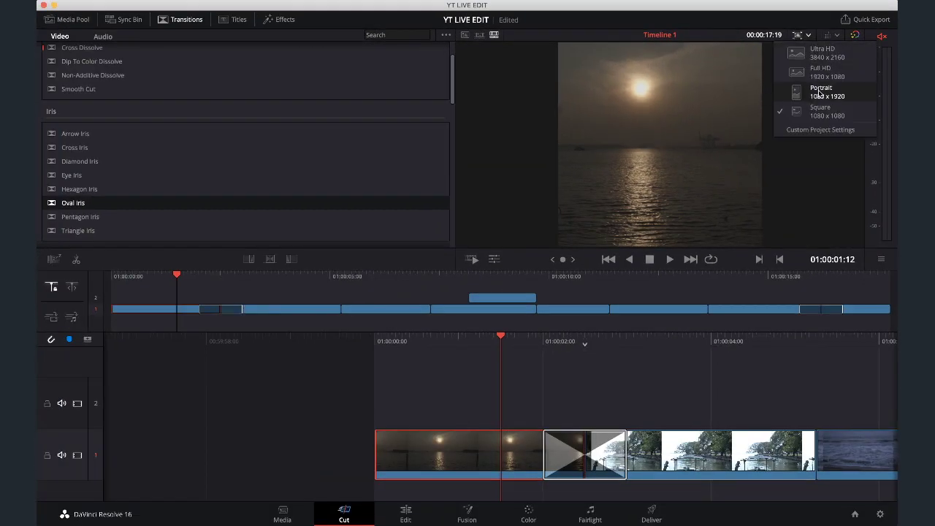
click(819, 93)
click(808, 35)
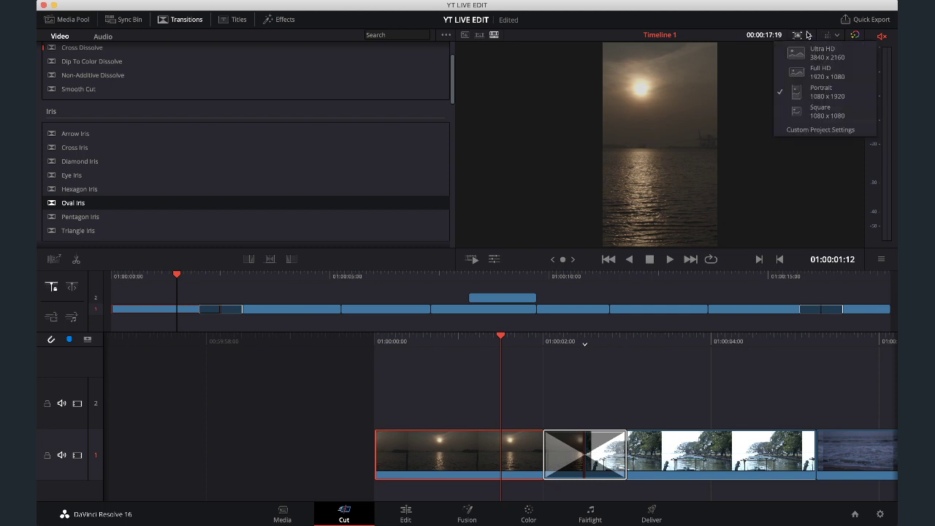
click(819, 74)
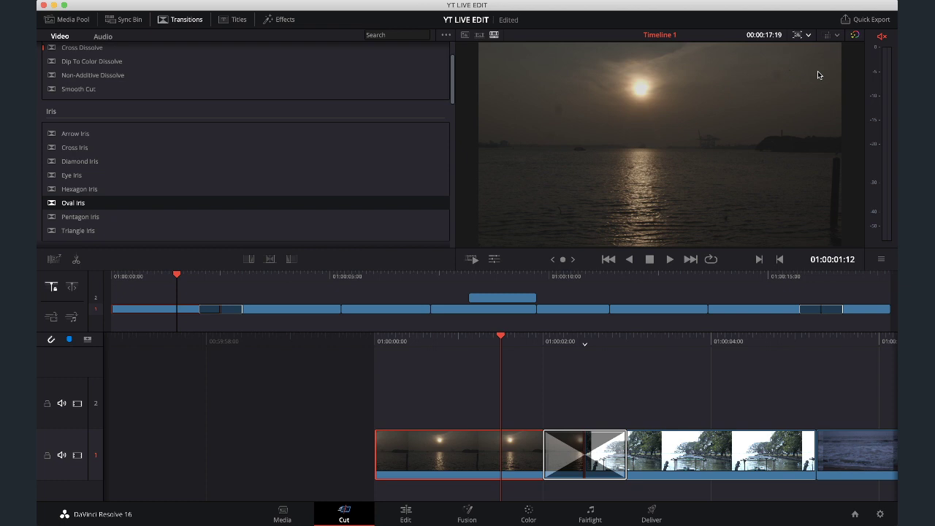
View the timeline's Color Science options and toggle the bypass for color grades and Fusion effects
click(833, 35)
mouse_move(836, 51)
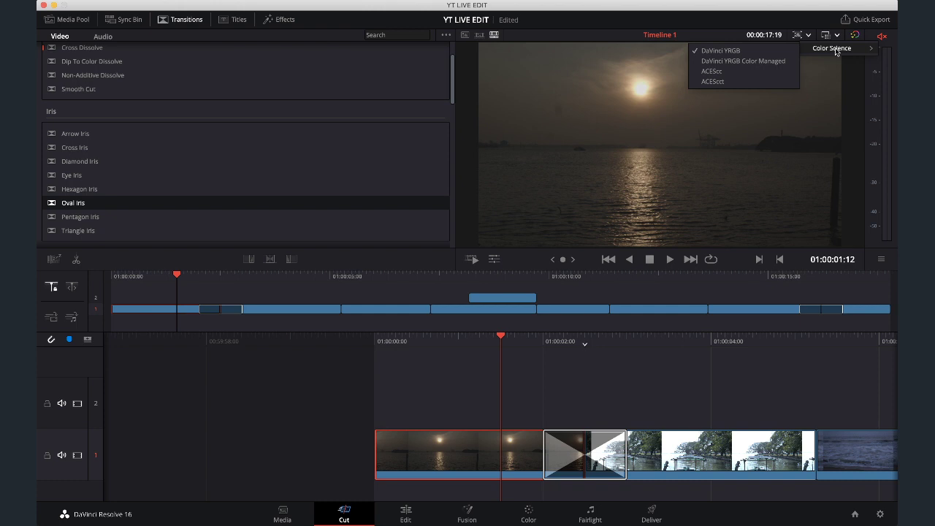
click(838, 36)
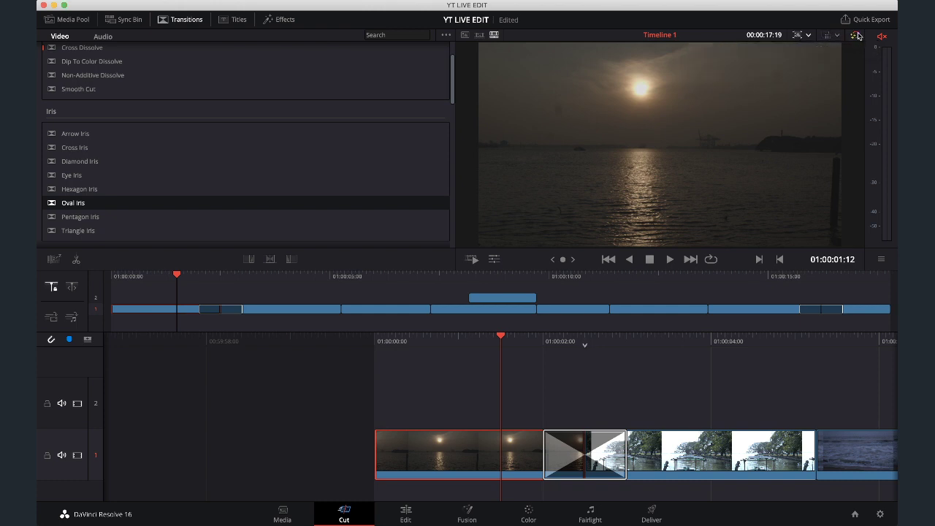
click(856, 35)
Hide the Fusion page from the page navigation
click(468, 0)
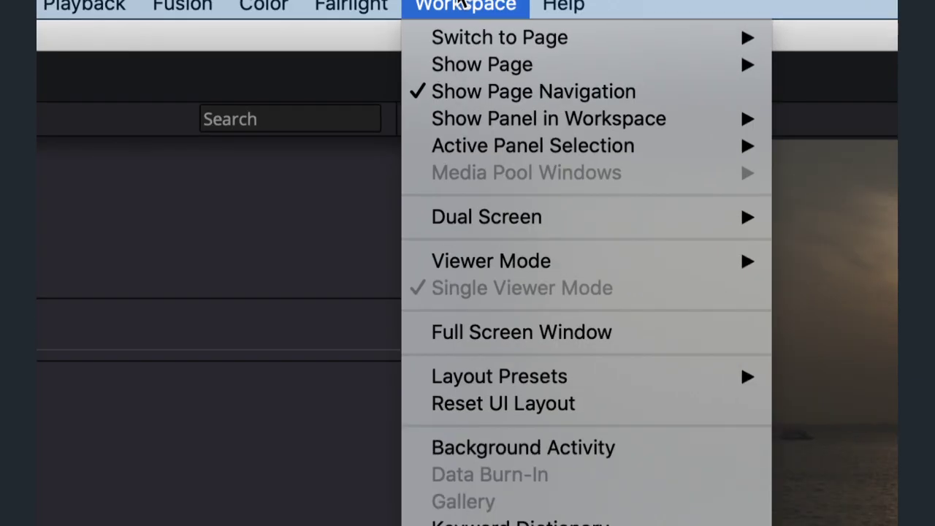
mouse_move(503, 36)
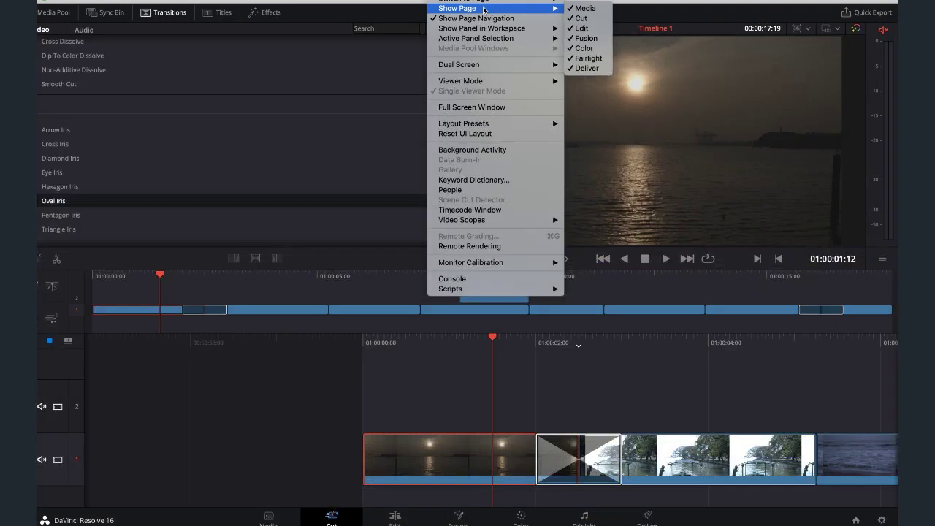
click(593, 45)
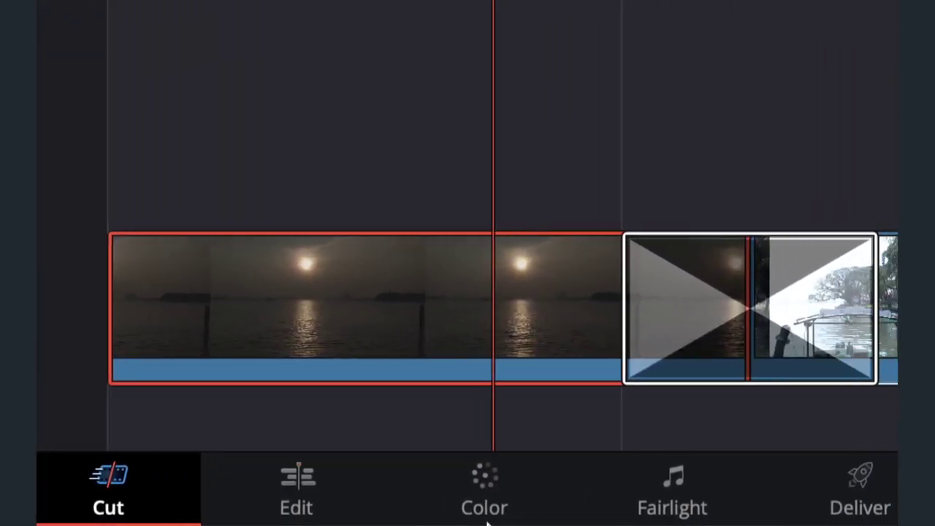
mouse_move(488, 521)
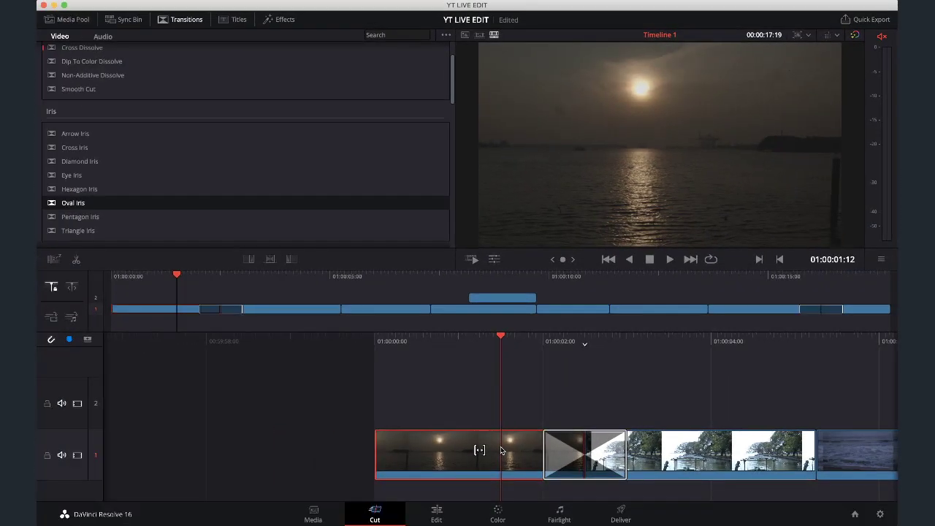
Hide the Color, Fairlight and Deliver pages from the page navigation as well
click(506, 1)
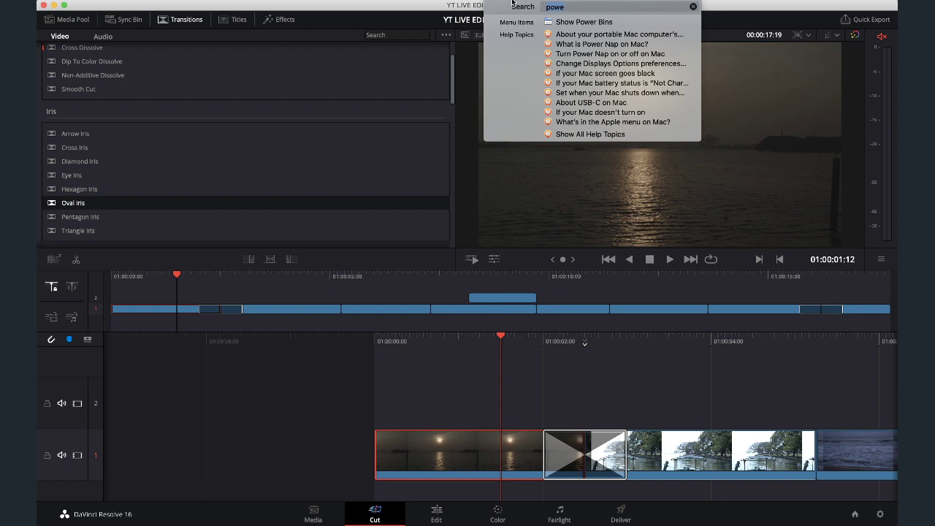
mouse_move(480, 7)
click(590, 55)
mouse_move(482, 16)
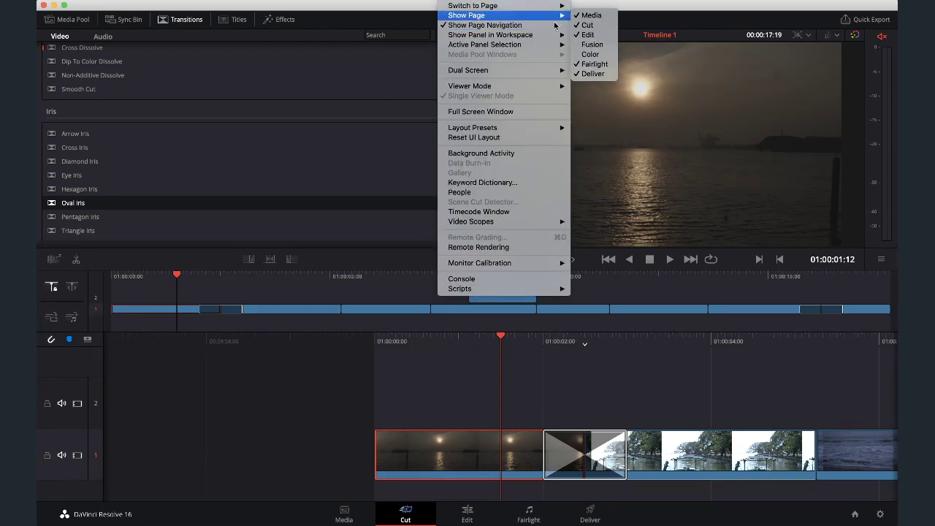
click(590, 64)
click(485, 2)
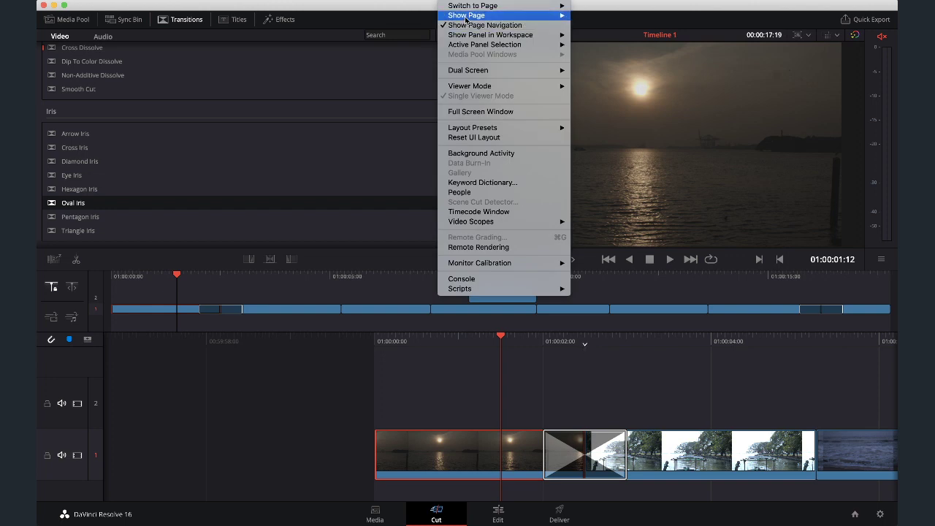
mouse_move(467, 15)
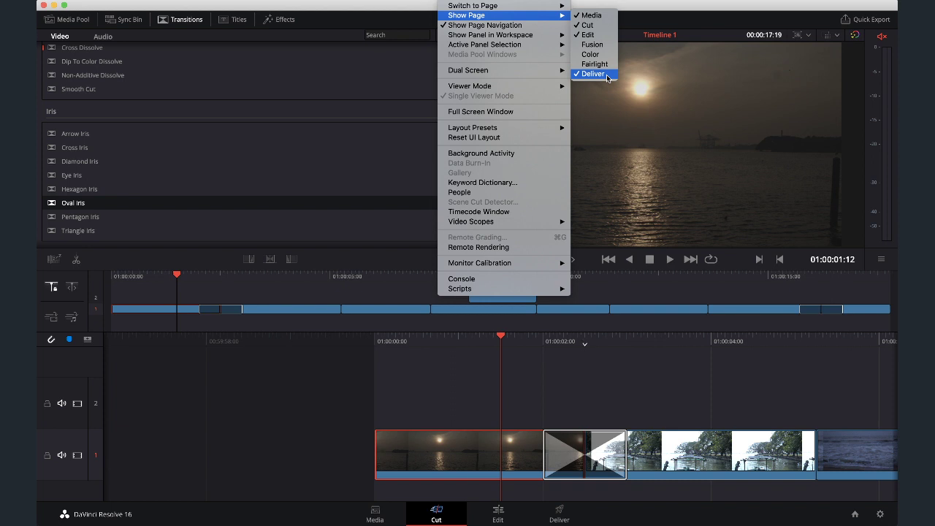
click(607, 73)
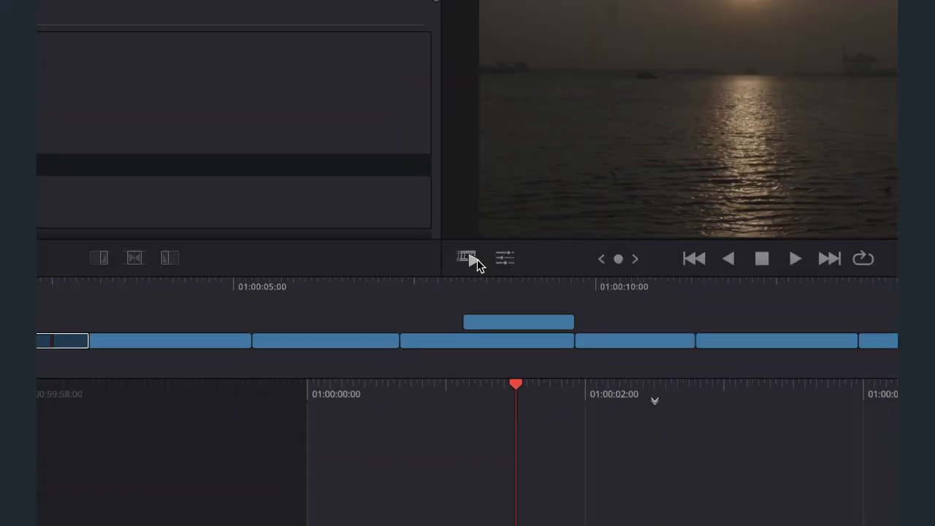
Preview the timeline with Fast Review, play it back in reverse, and return to the opening sunset clip
click(473, 260)
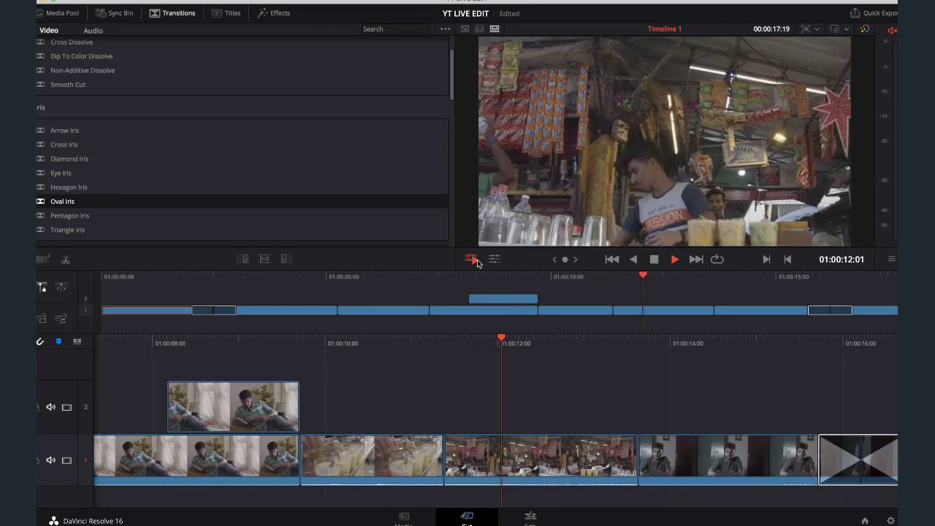
click(476, 260)
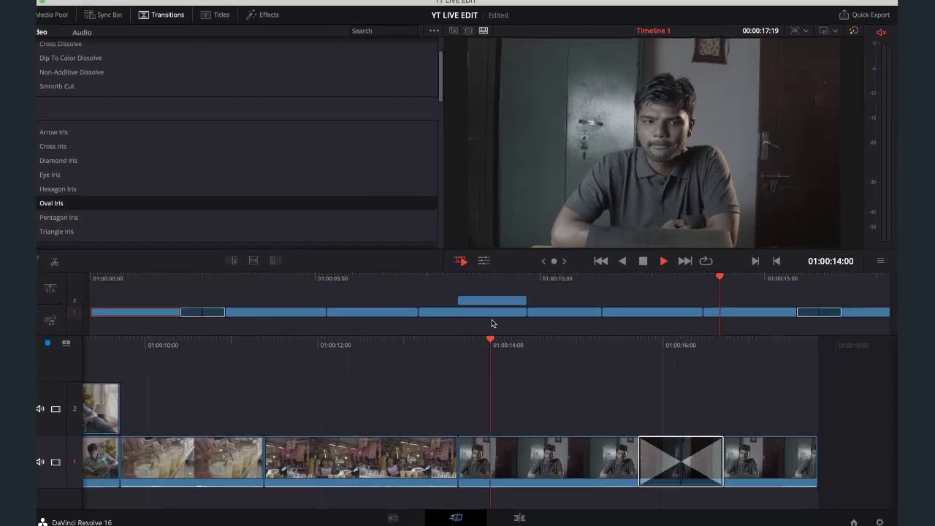
key(j)
key(j)
key(j)
key(j)
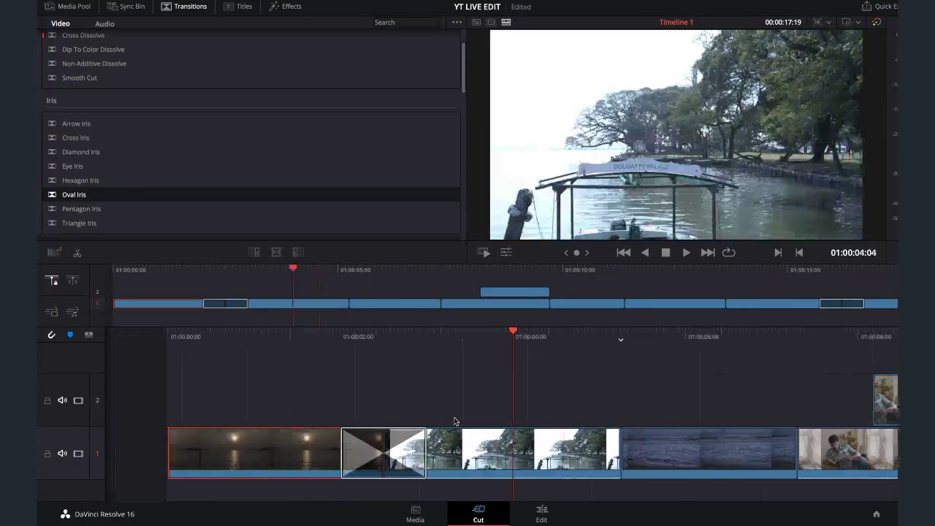
key(k)
key(Home)
key(space)
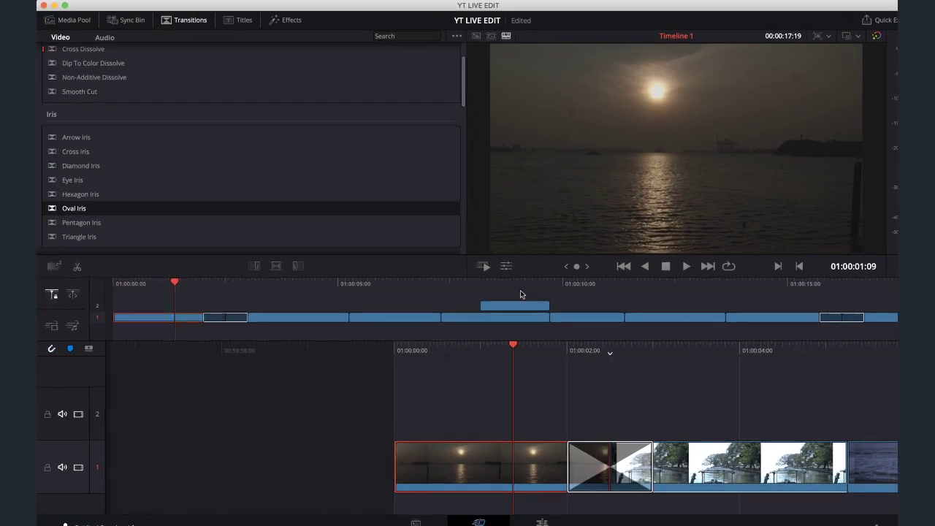
Show the clip tools below the viewer and slow the opening sunset clip's speed to 0.58
click(506, 252)
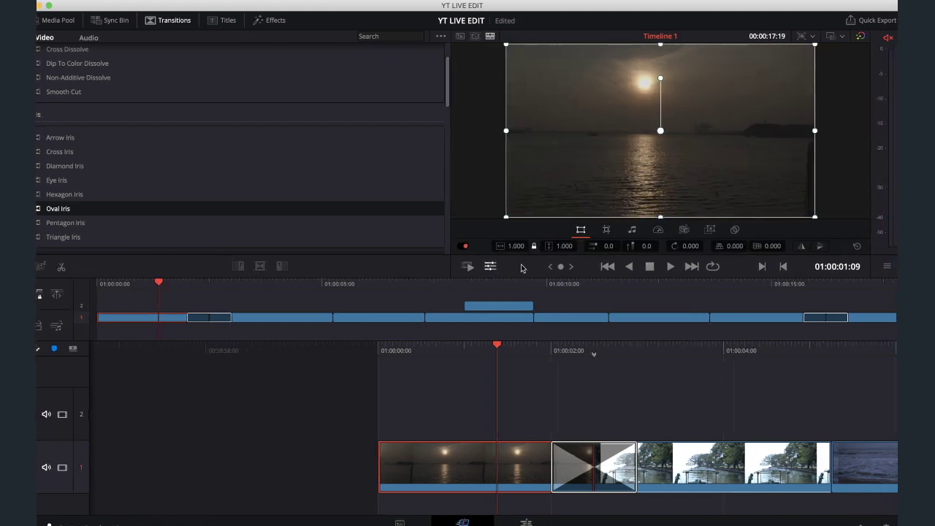
click(505, 267)
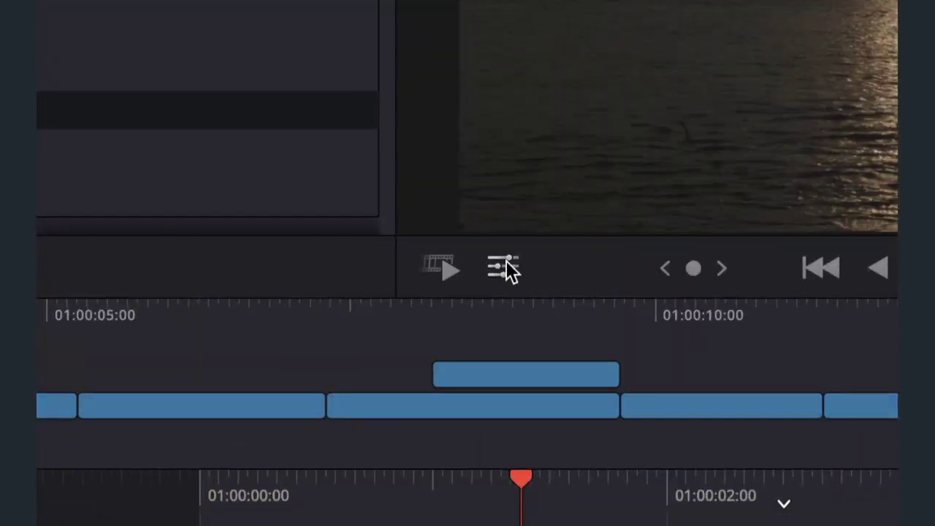
click(506, 265)
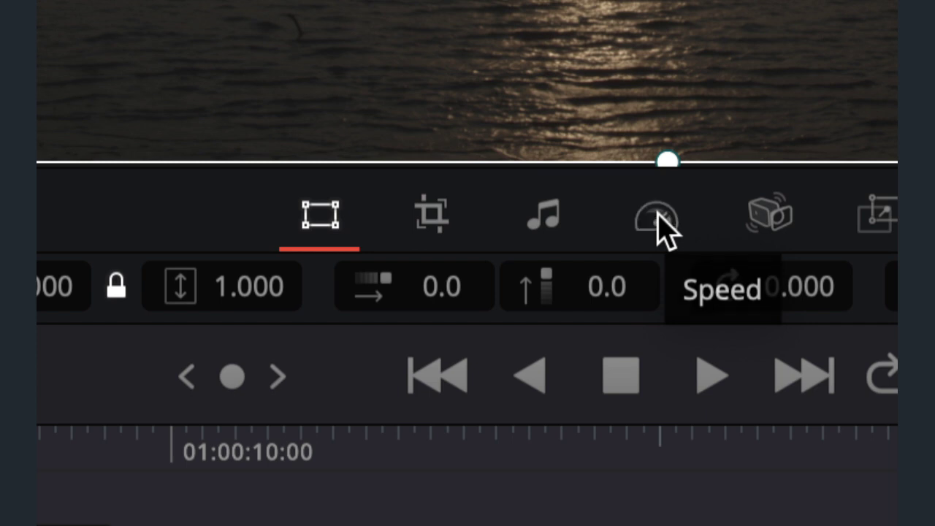
click(657, 214)
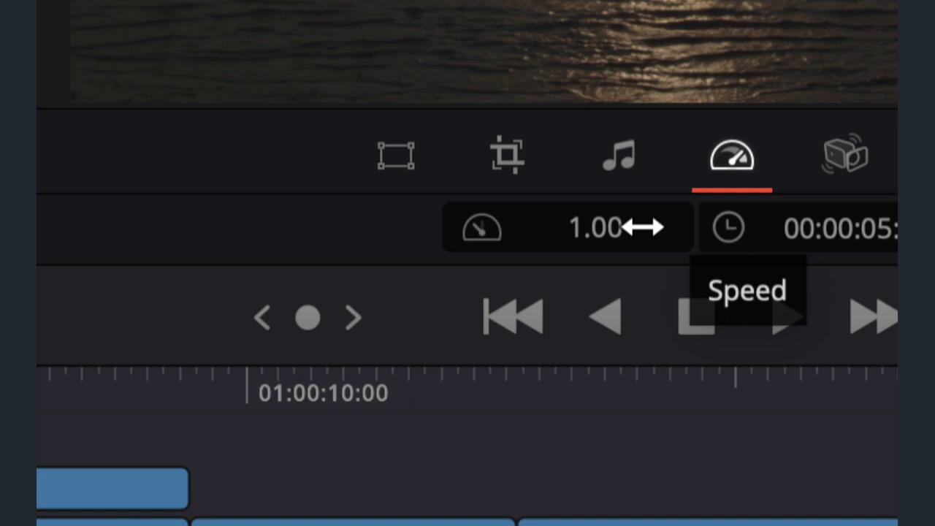
mouse_move(642, 228)
mouse_down()
mouse_move(681, 228)
mouse_move(623, 228)
mouse_move(648, 228)
mouse_move(639, 228)
mouse_up()
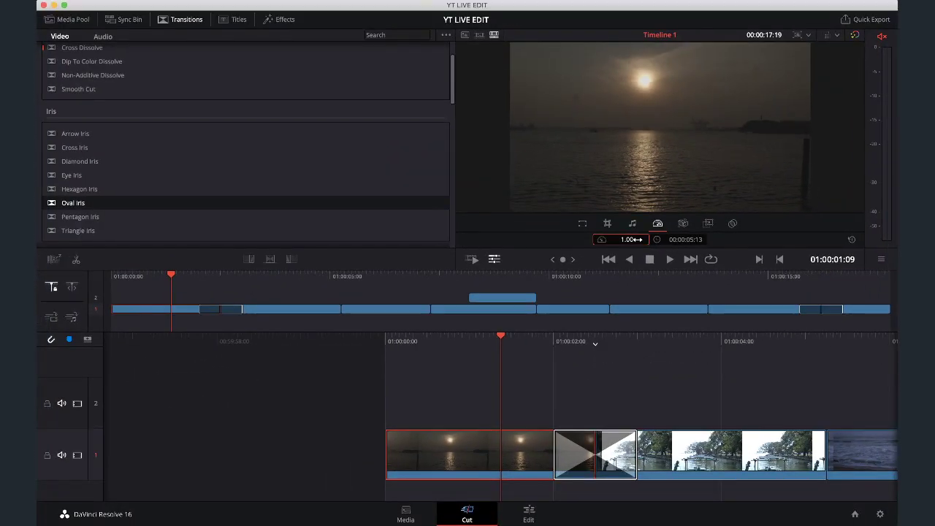
drag(633, 239, 591, 239)
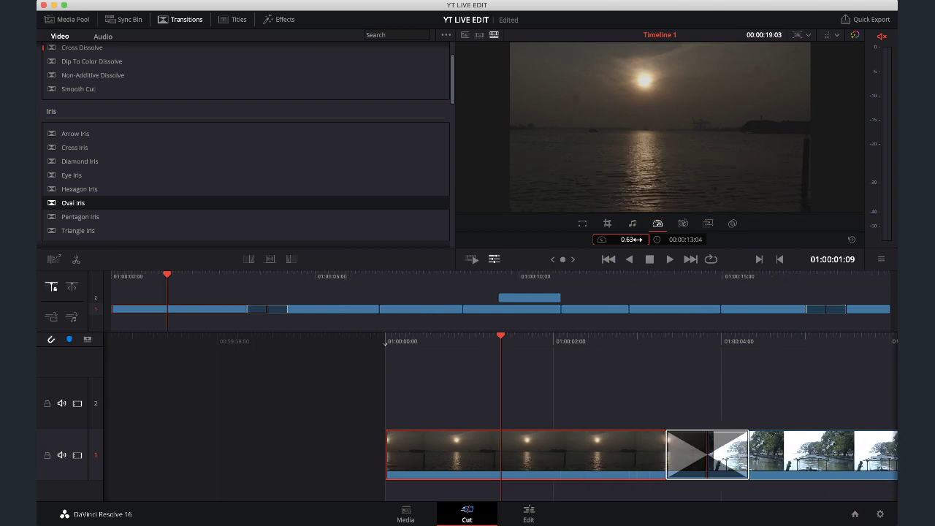
drag(627, 239, 604, 238)
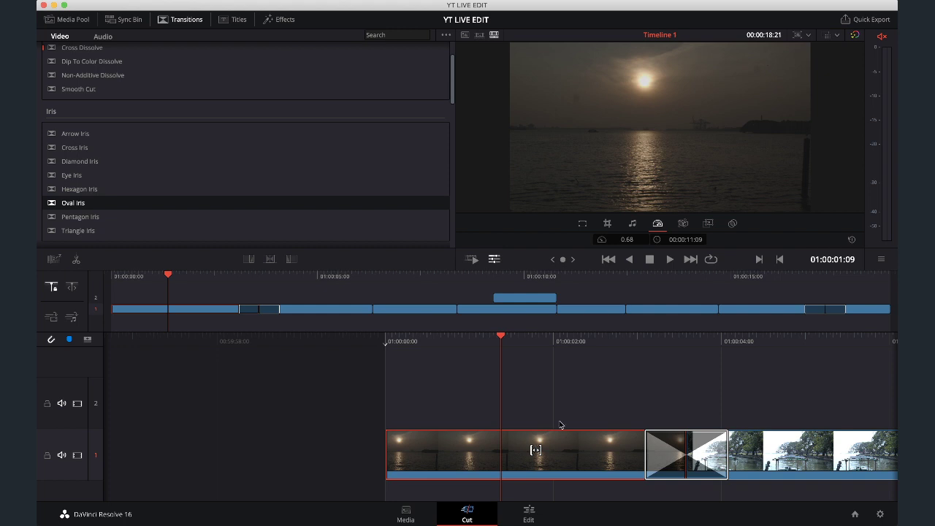
click(626, 240)
mouse_move(628, 240)
mouse_down()
mouse_move(636, 240)
mouse_move(627, 240)
mouse_up()
Play the slowed sunset clip from the timeline start through the Oval Iris transition
key(j)
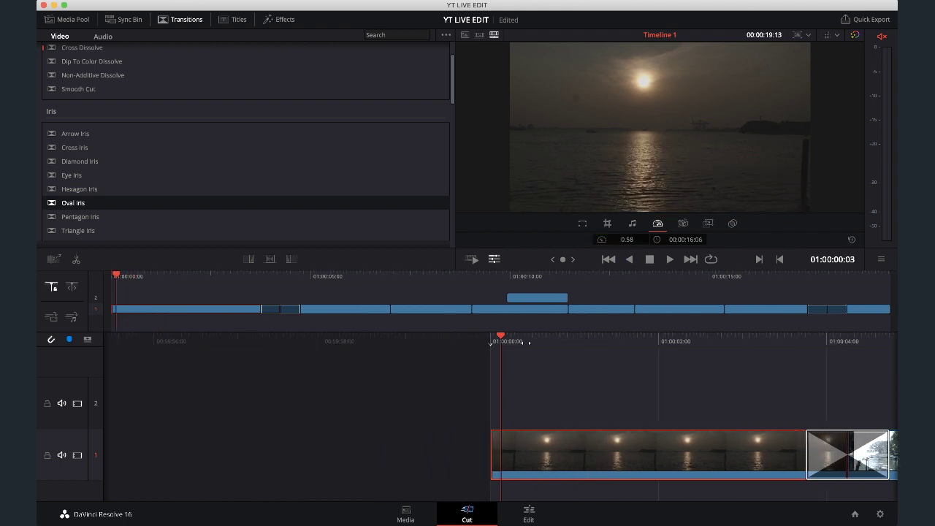
key(space)
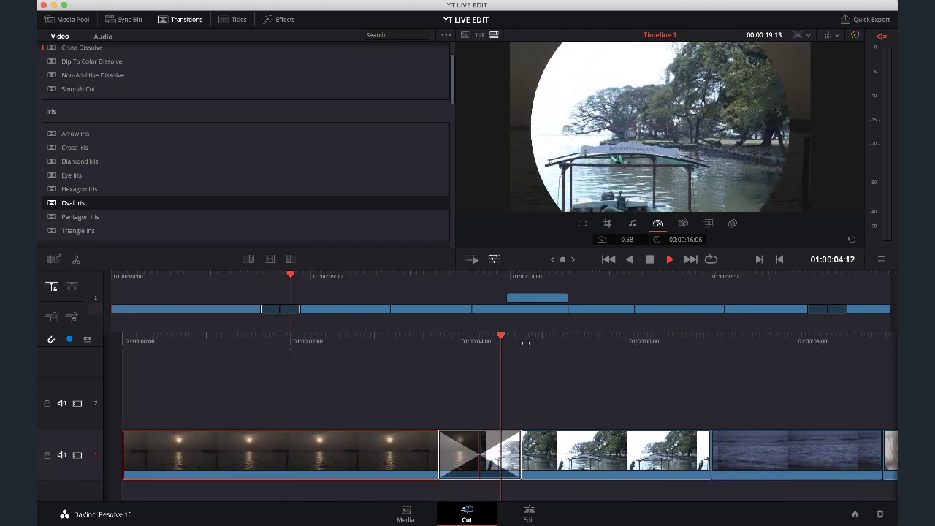
key(space)
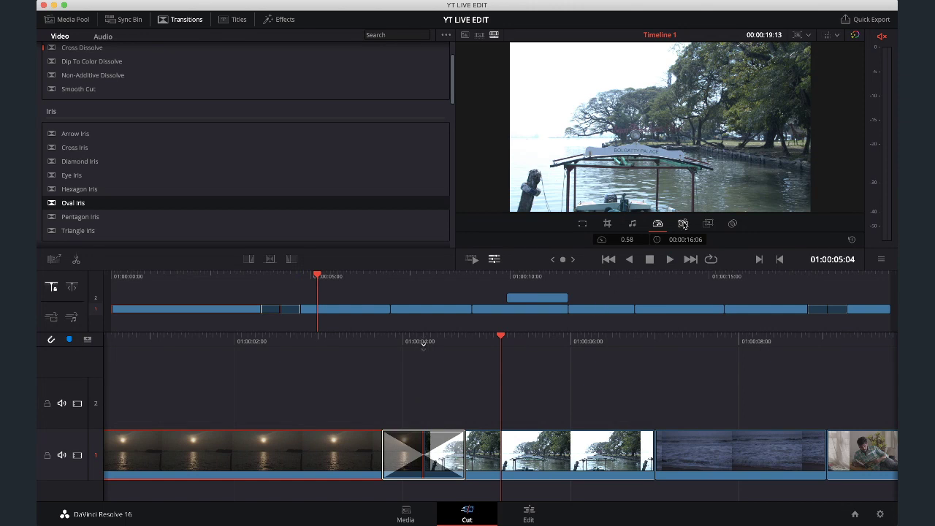
Select the boat clip, review it in the timeline, and open its Camera controls with the Stabilizer options
click(553, 444)
key(slash)
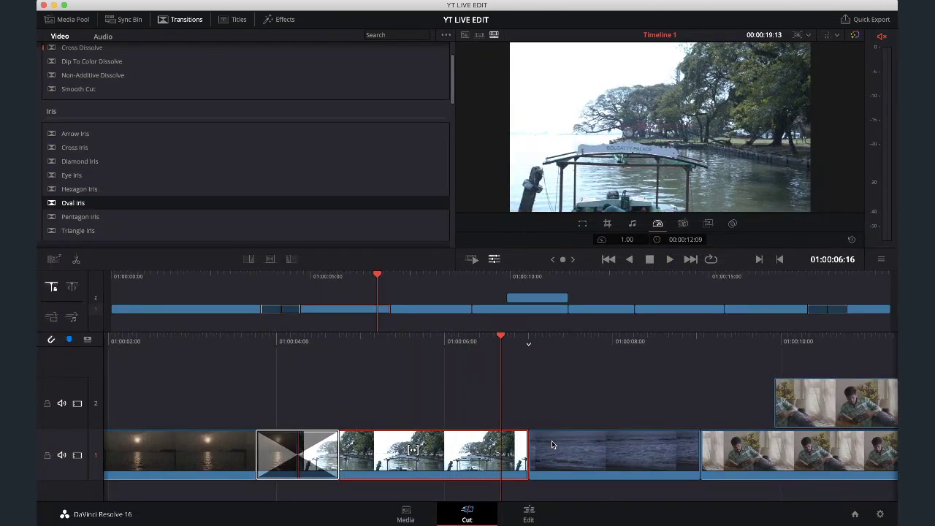
key(Down)
key(Down)
key(slash)
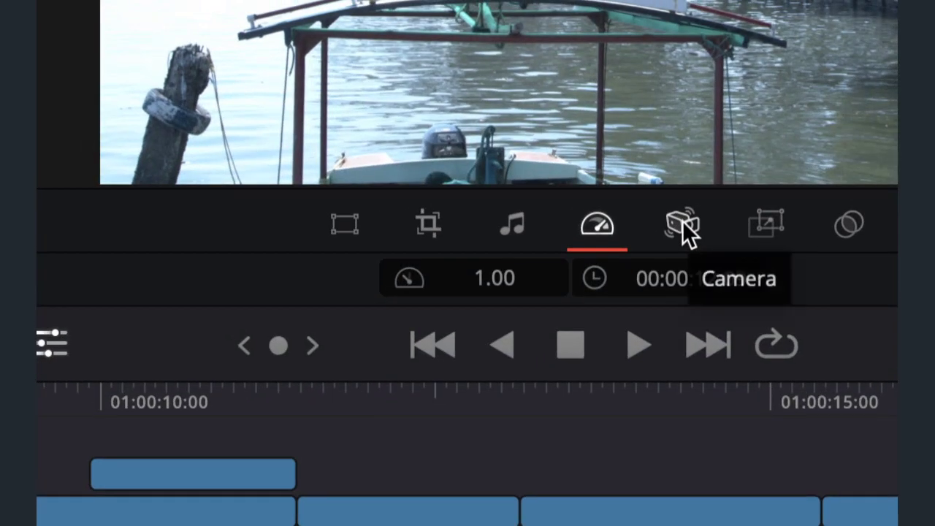
click(685, 228)
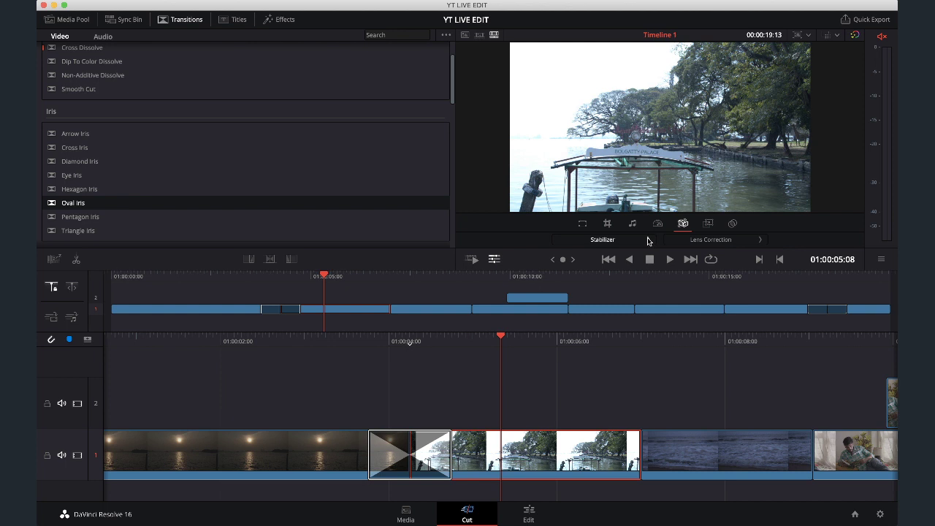
Stabilize the boat clip in Perspective mode and play it back
click(648, 242)
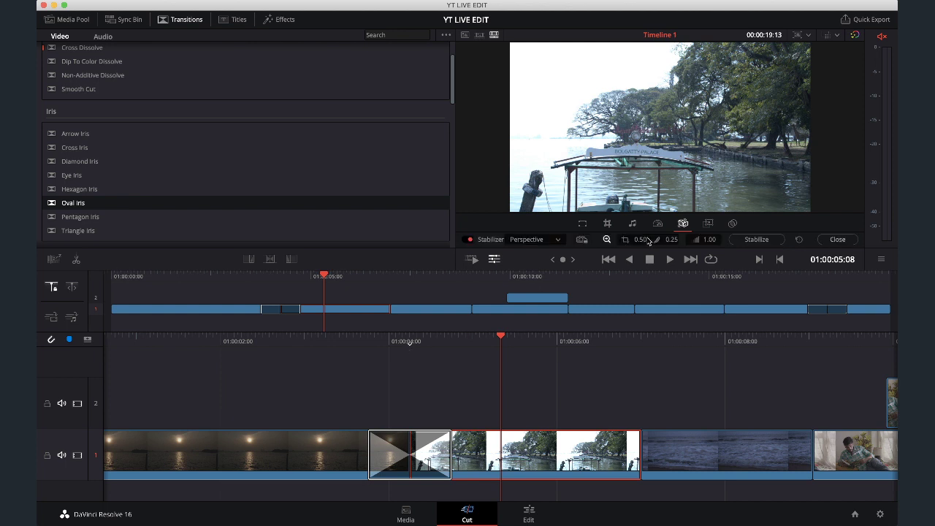
click(745, 244)
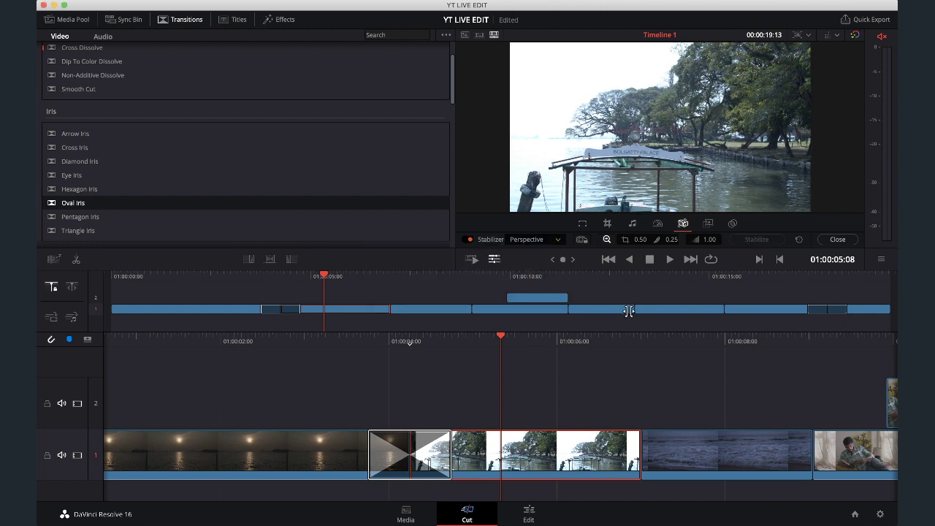
key(j)
key(l)
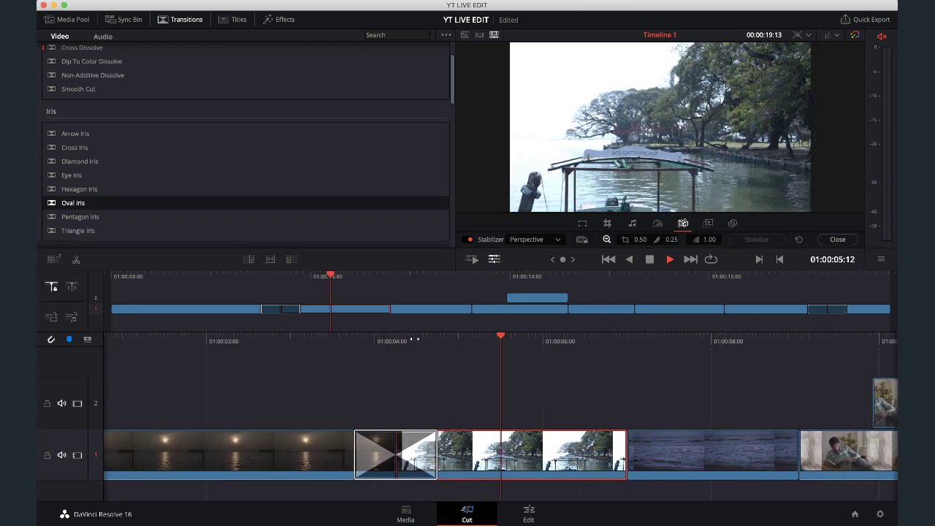
Compare playback of the boat clip with stabilization off and on, leave it enabled and close the stabilizer controls
key(k)
key(Up)
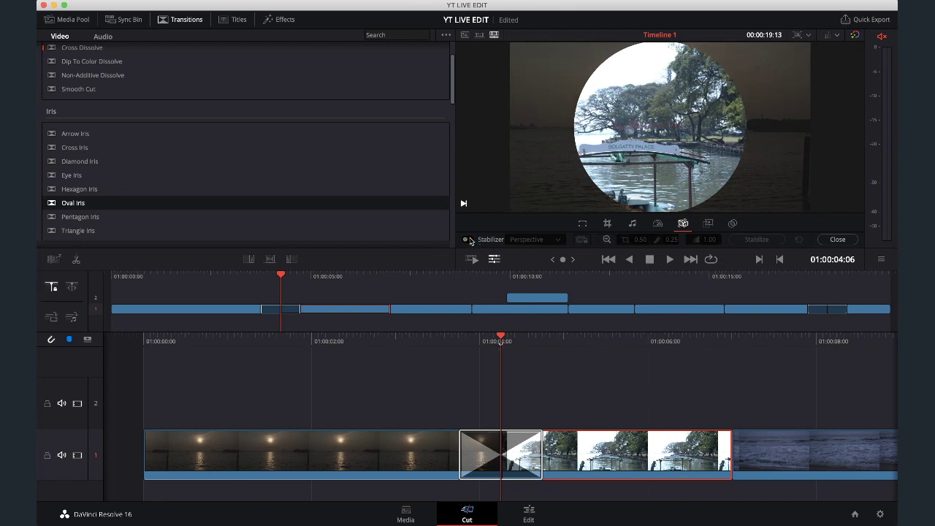
key(l)
key(k)
click(465, 239)
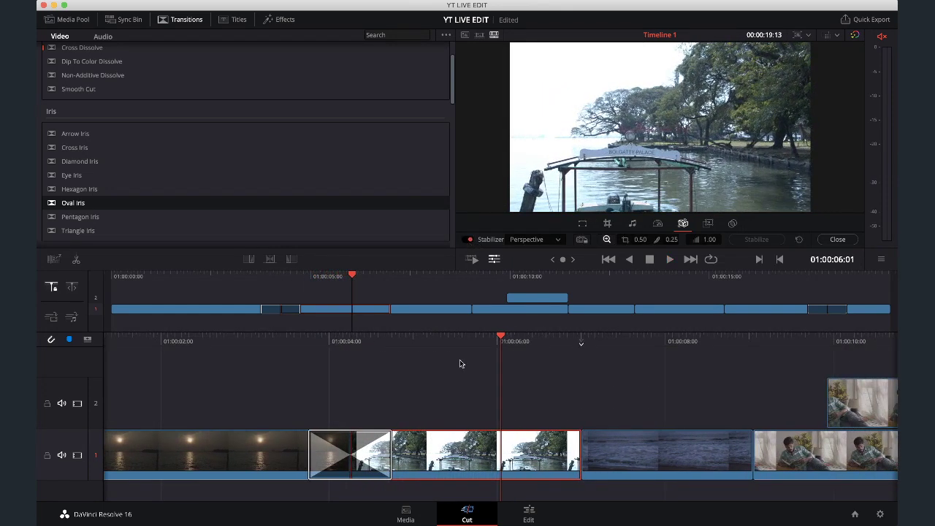
key(j)
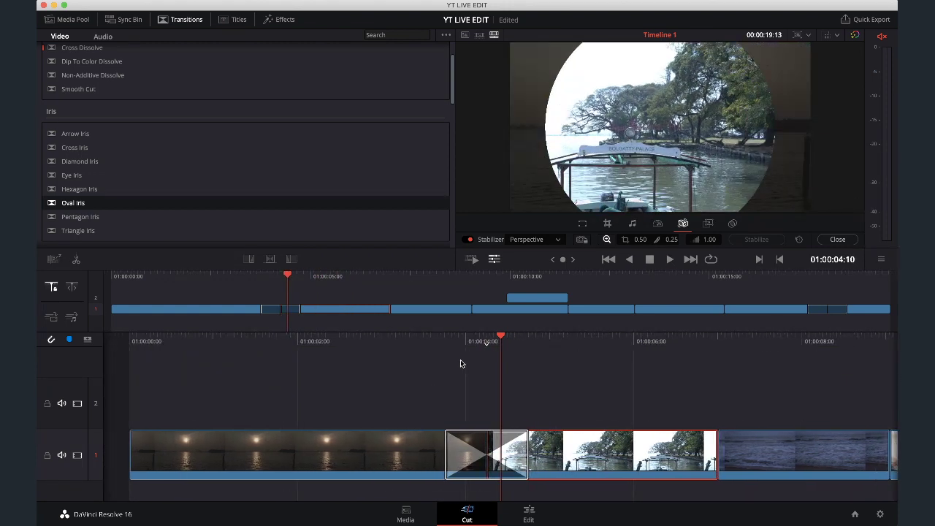
key(l)
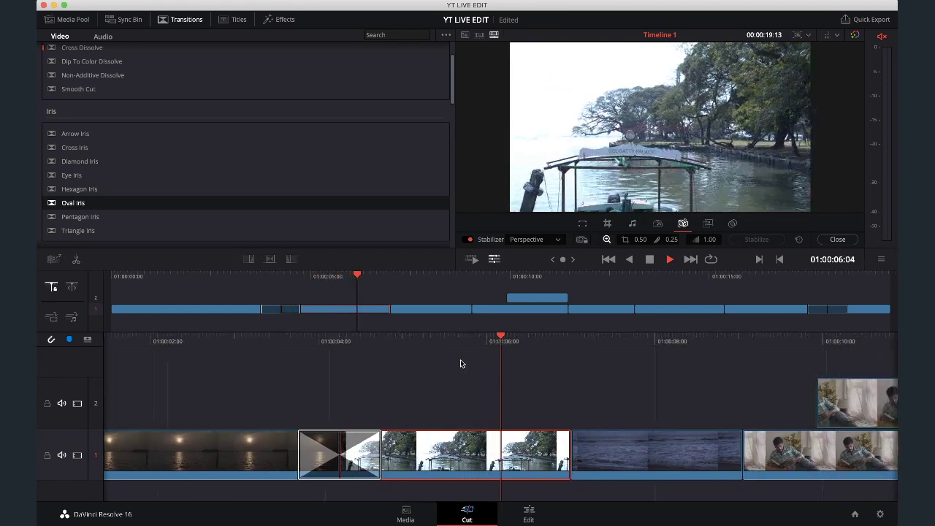
key(k)
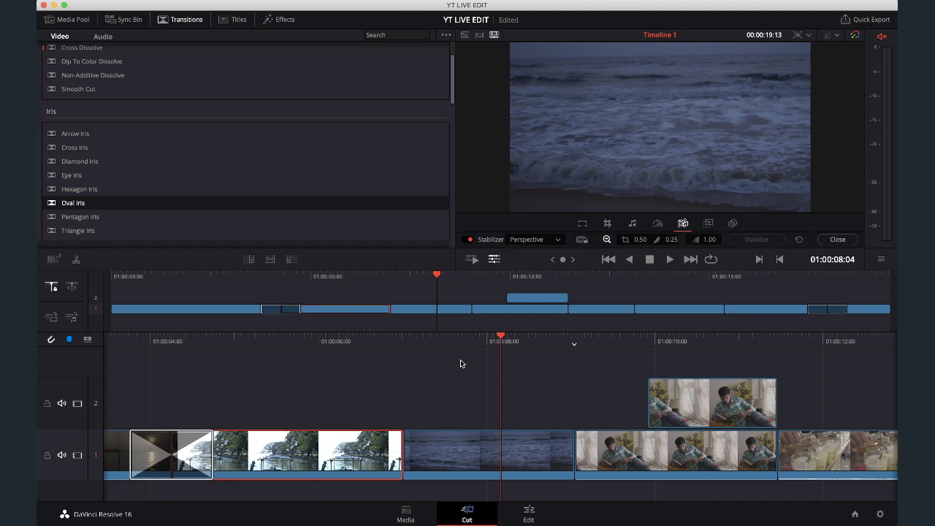
key(space)
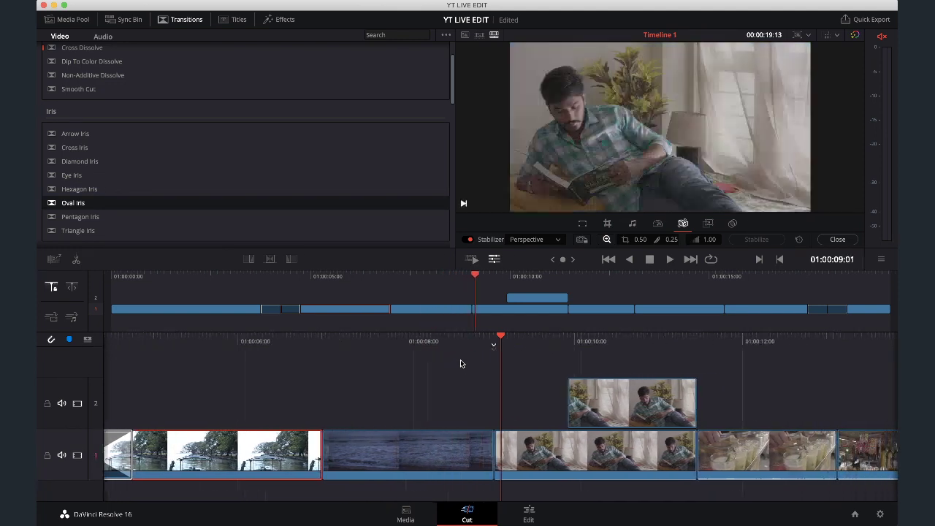
key(j)
key(j)
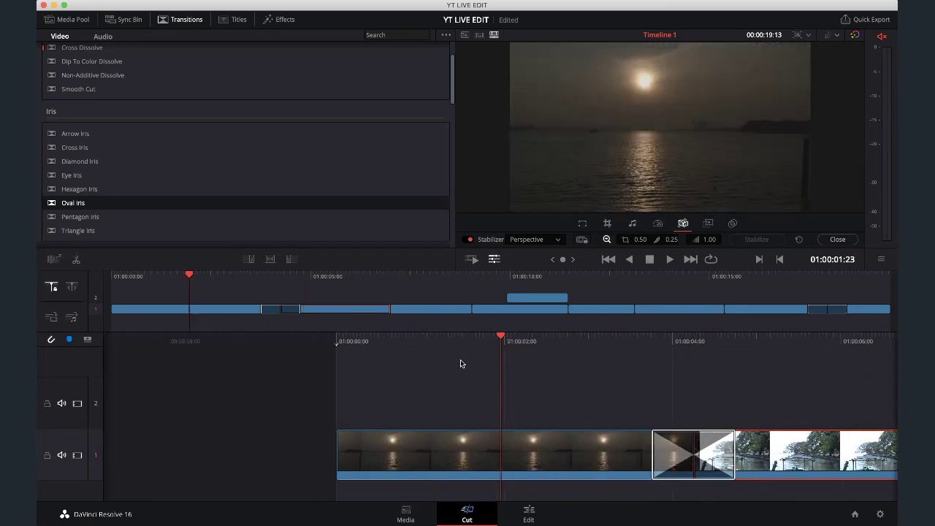
key(l)
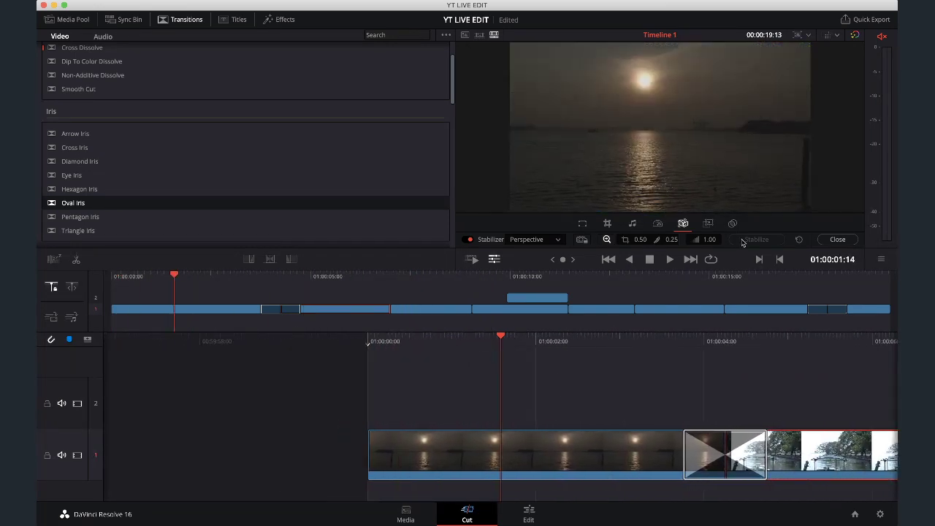
click(837, 240)
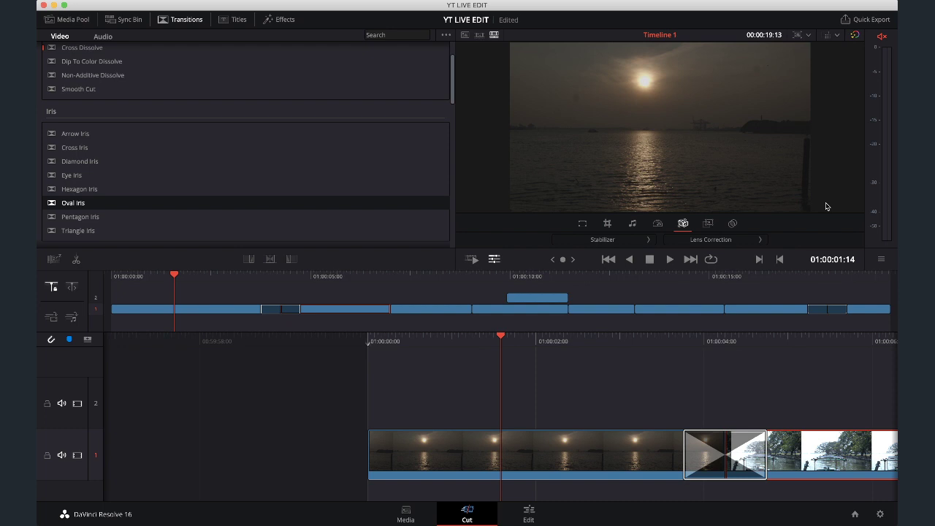
Add a basic Text title on track 2 above the sunset clip at the start of the timeline
click(494, 258)
click(239, 19)
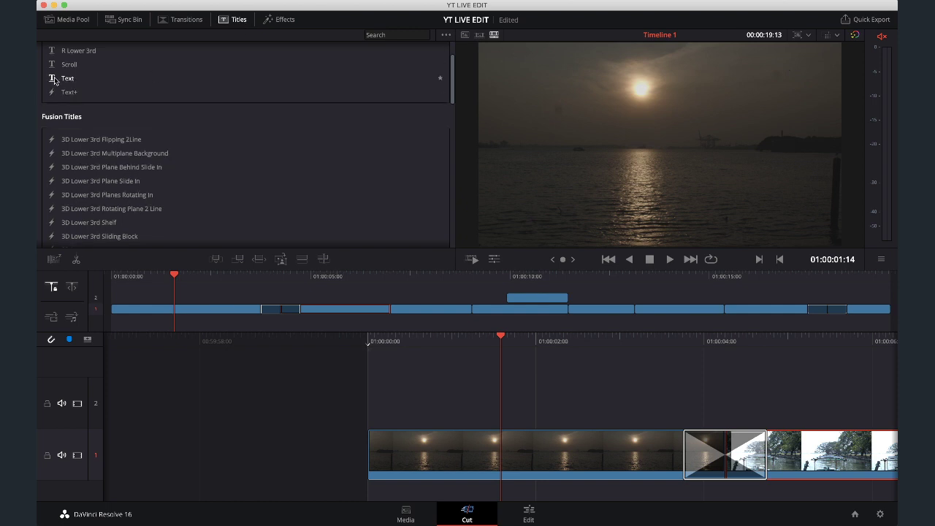
scroll(54, 80, up, 3)
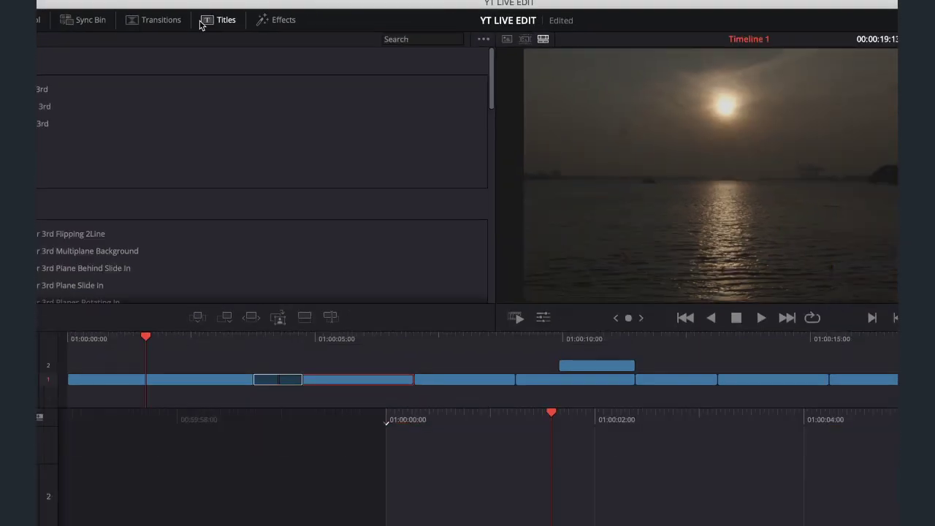
drag(73, 135, 399, 393)
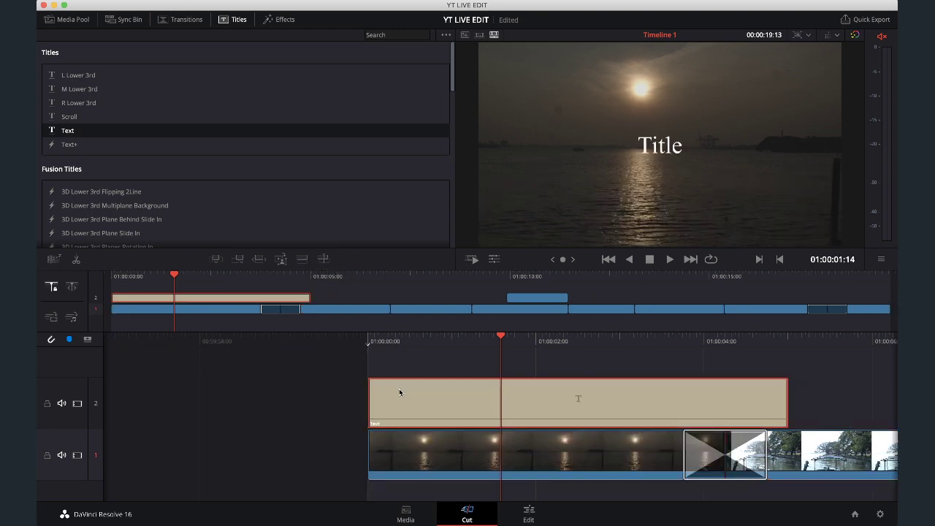
Open the title's inspector and replace its text with "INTRODUCTION TO" and "EDITING" on two lines
click(494, 261)
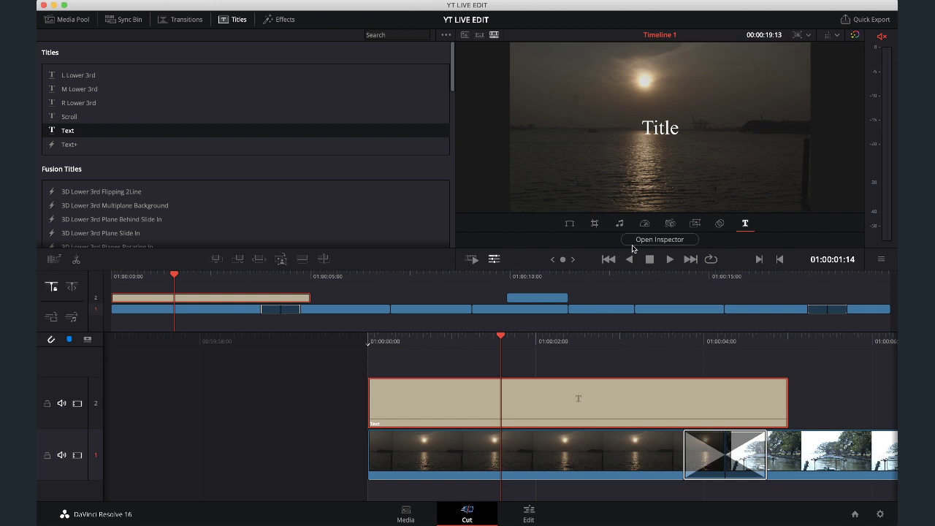
click(693, 243)
drag(306, 81, 341, 86)
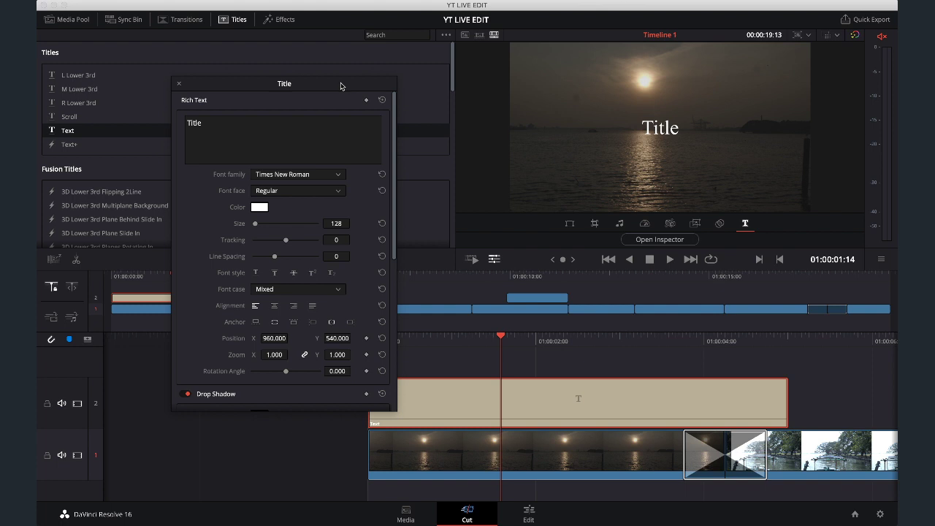
click(295, 129)
key(BackSpace)
key(BackSpace)
key(BackSpace)
key(BackSpace)
key(BackSpace)
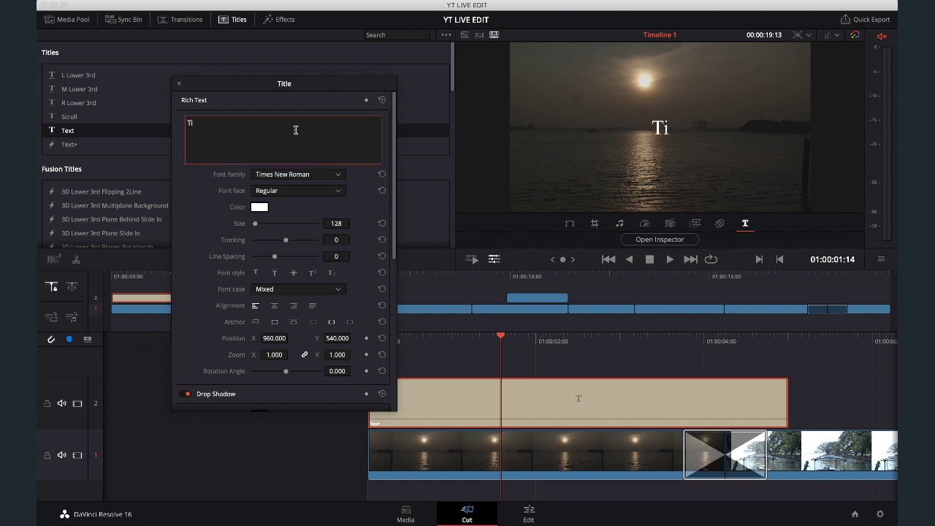
text(E)
key(BackSpace)
text(INTRODI)
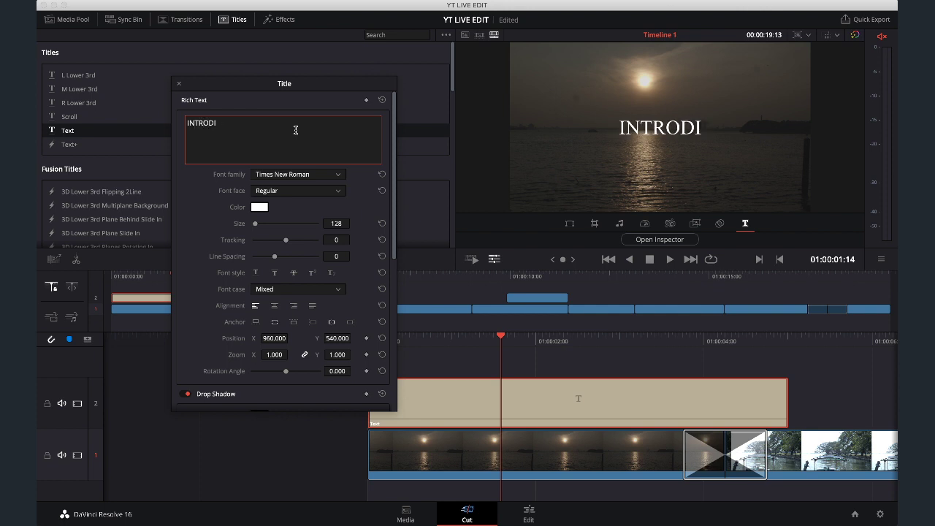
key(BackSpace)
text(UCTO)
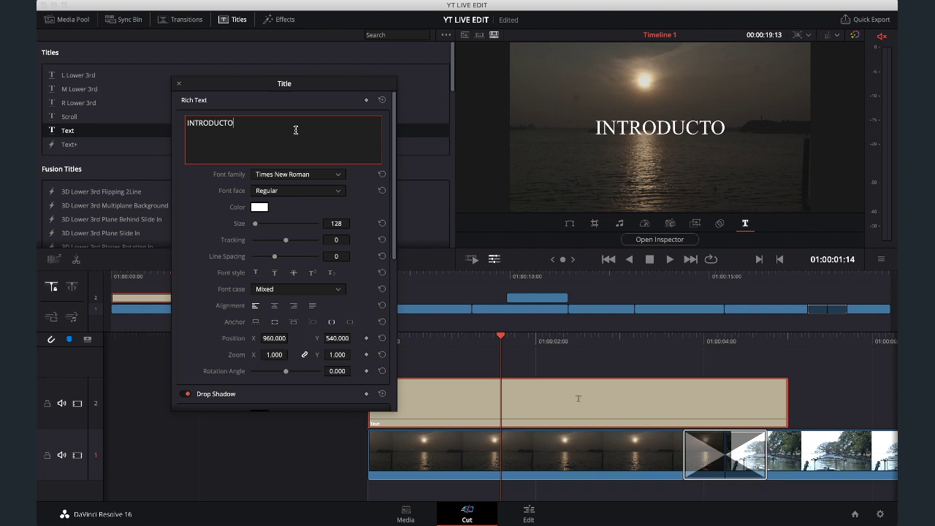
key(BackSpace)
text(ION TO)
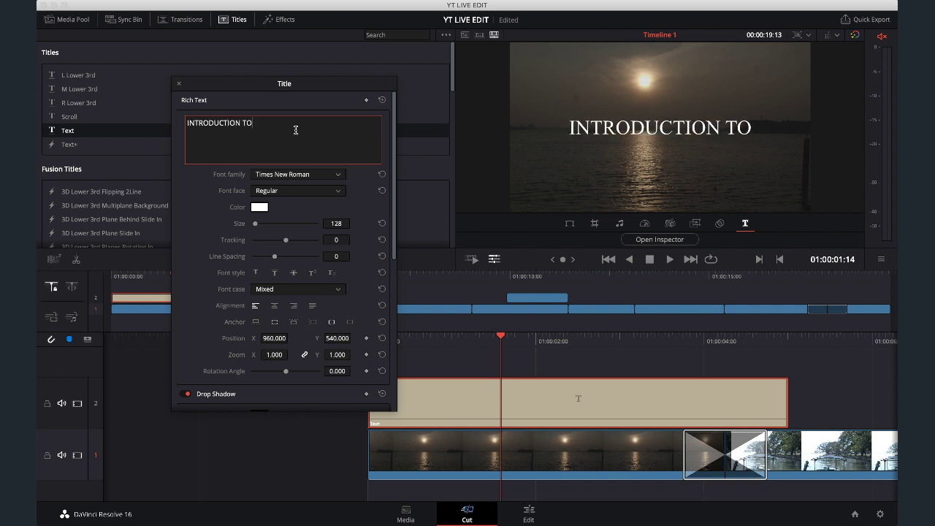
key(Return)
text(EDITING)
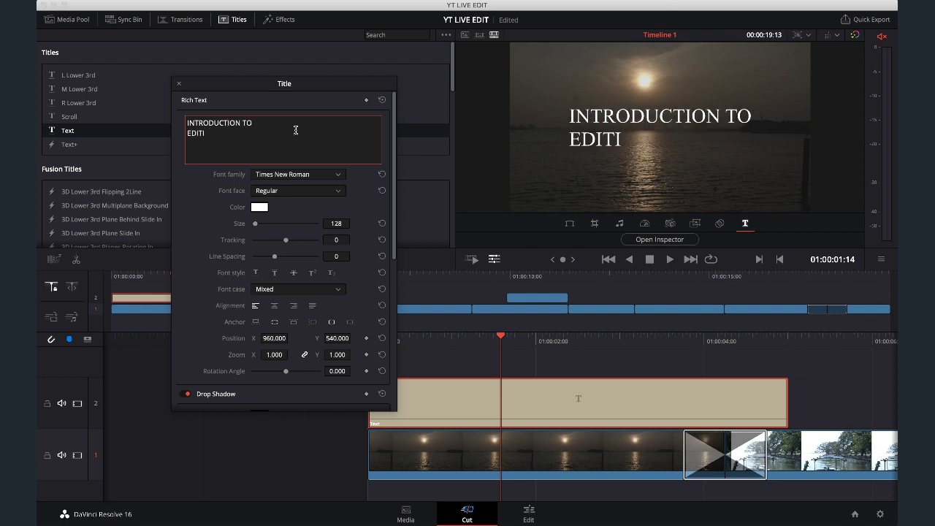
Center-align the title text and set its font family to Avenir
click(275, 306)
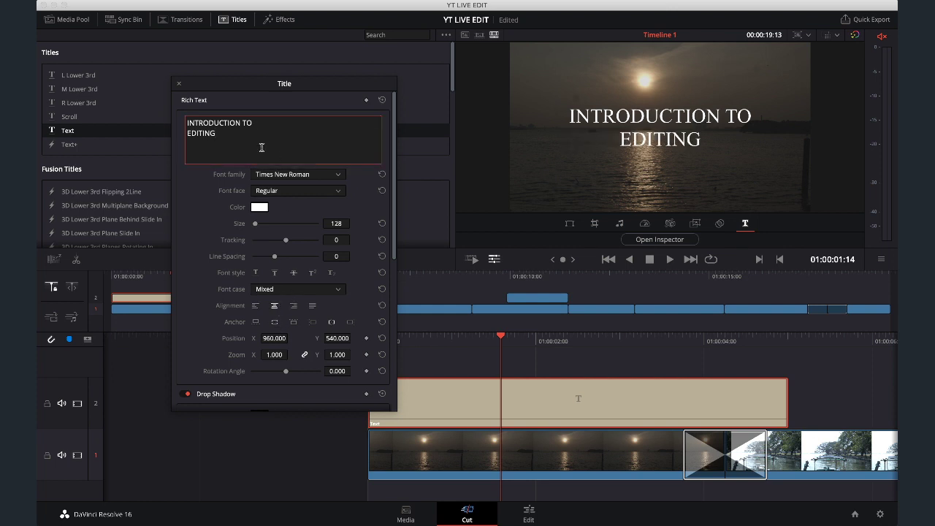
click(297, 176)
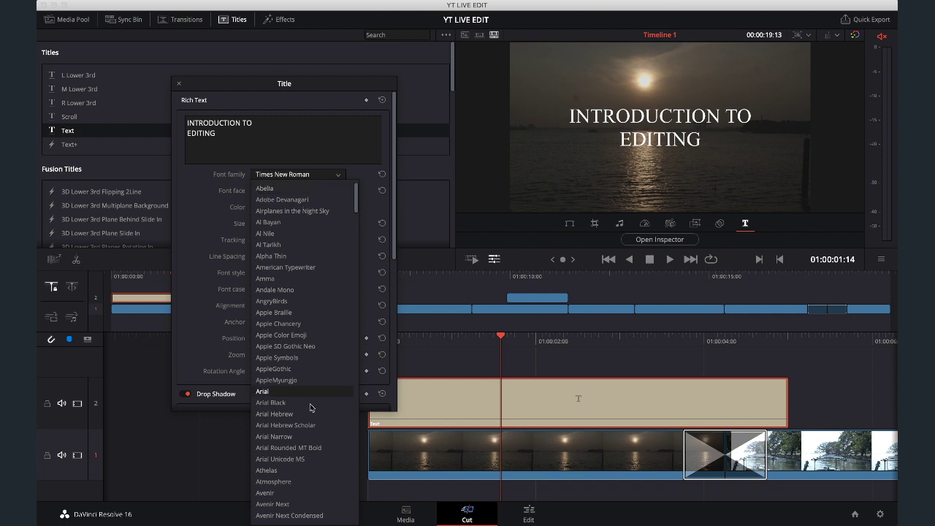
click(300, 492)
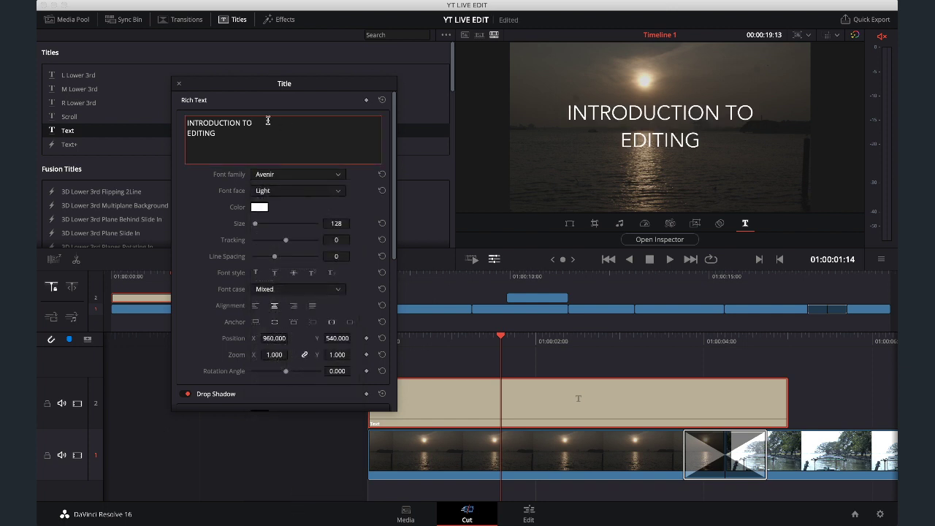
Reduce the font size of the "INTRODUCTION TO" line to 60
drag(268, 123, 193, 113)
click(285, 136)
drag(257, 123, 189, 117)
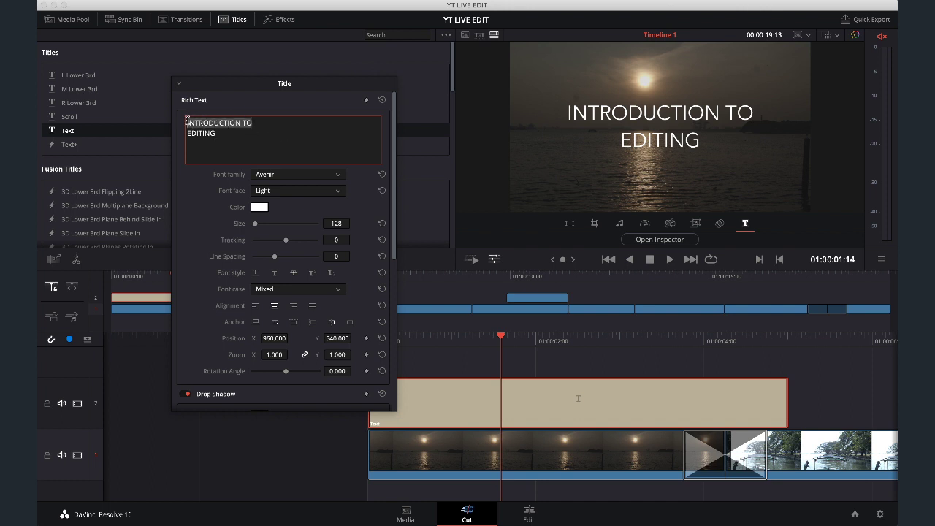
drag(336, 223, 314, 223)
Set the word "EDITING" to size 221, line spacing -15 and tracking 72
drag(226, 134, 183, 133)
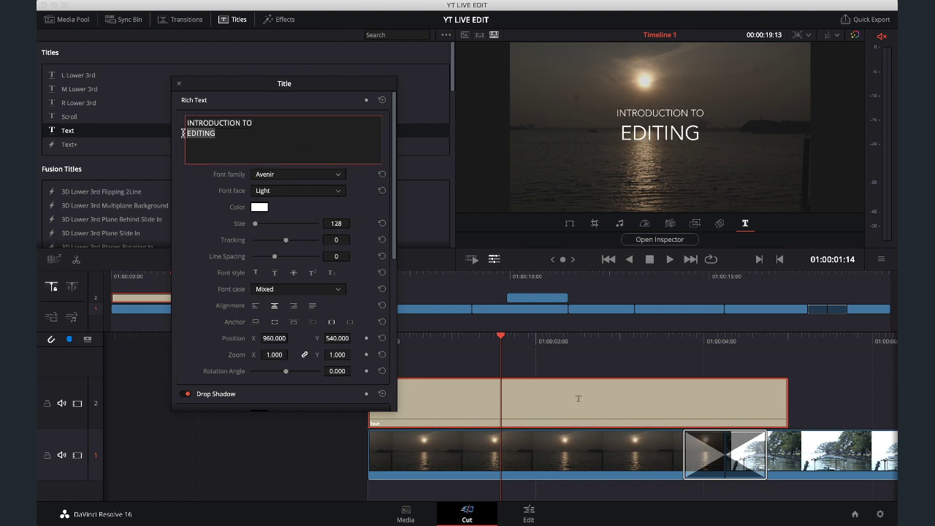
drag(337, 225, 338, 228)
drag(275, 256, 308, 244)
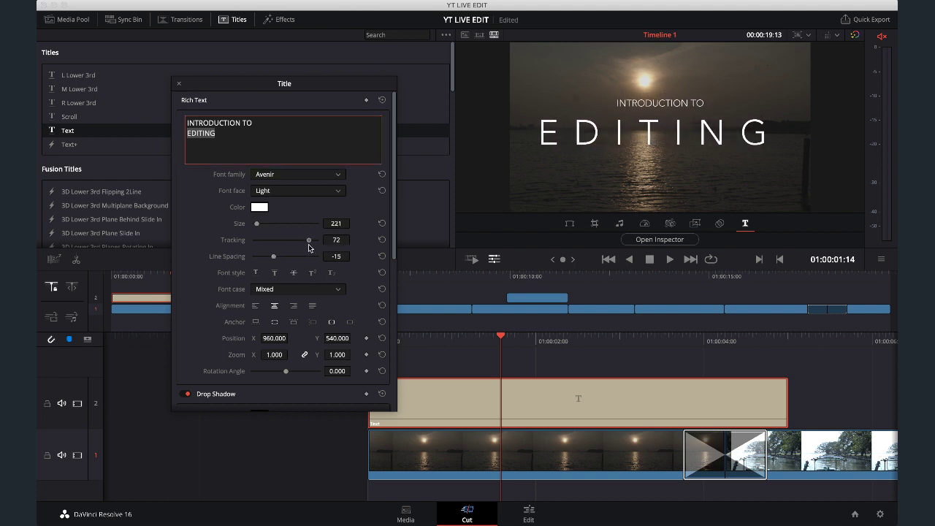
Set the line spacing of "INTRODUCTION TO" to -66 and the title's Y position to 481
drag(253, 122, 187, 122)
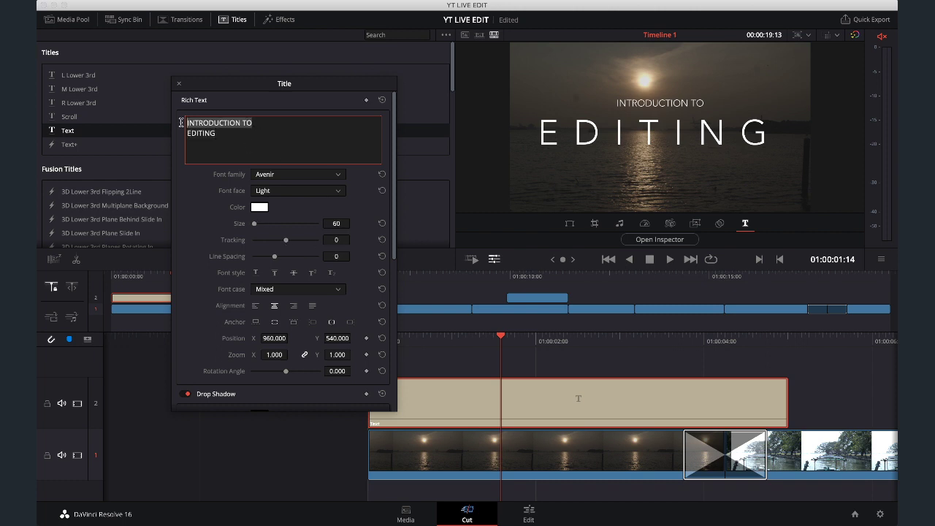
drag(278, 258, 268, 254)
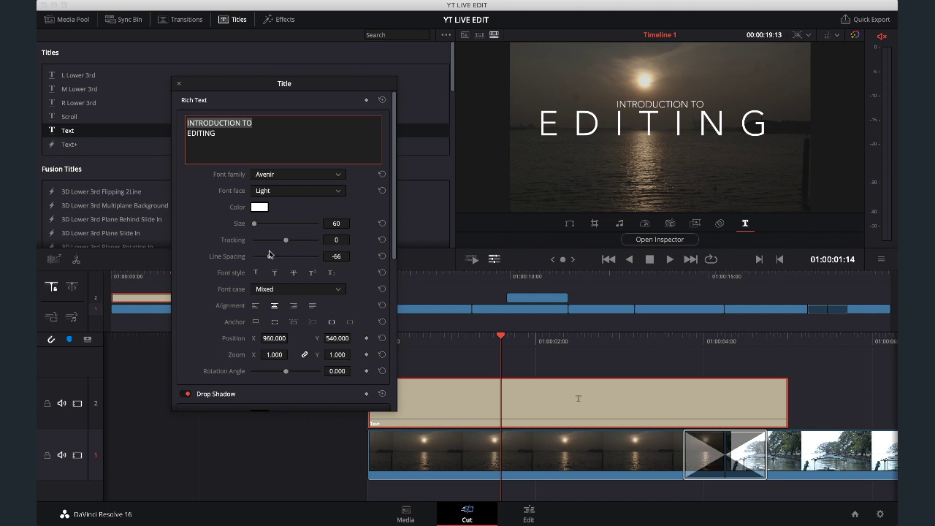
scroll(326, 321, down, 1)
drag(335, 319, 258, 373)
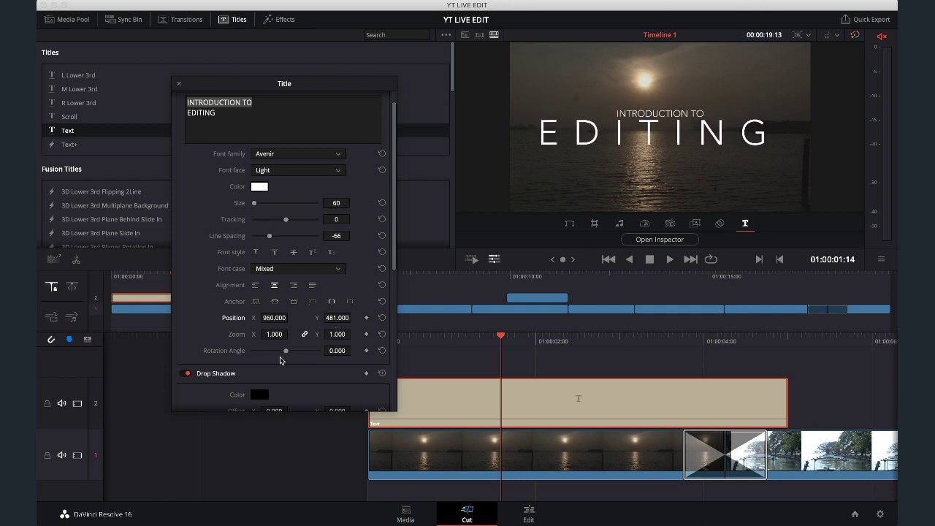
Set the X offset of the title's drop shadow to 14, keeping the shadow color black
scroll(304, 373, down, 5)
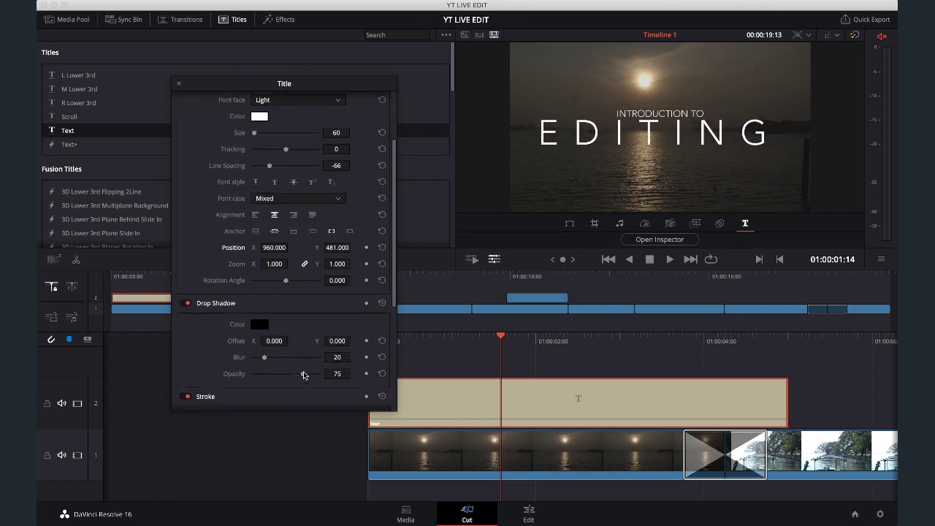
click(259, 249)
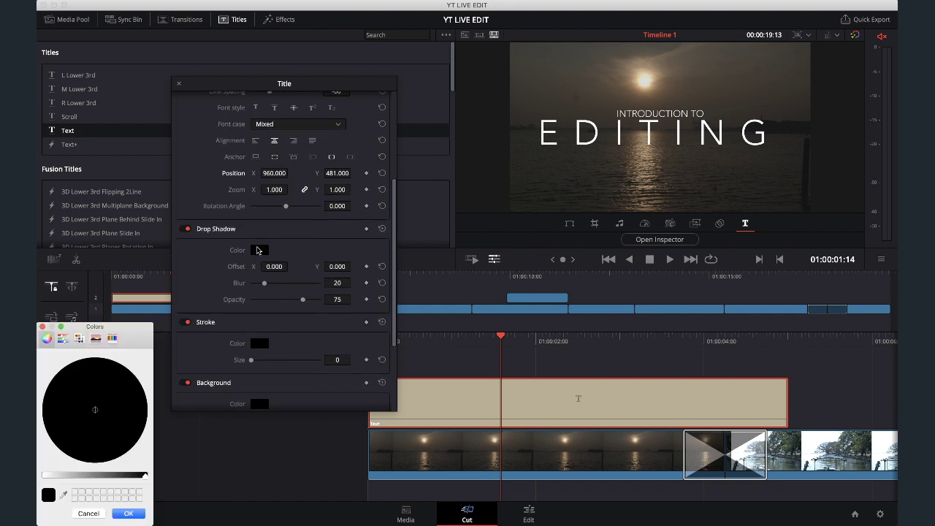
click(42, 328)
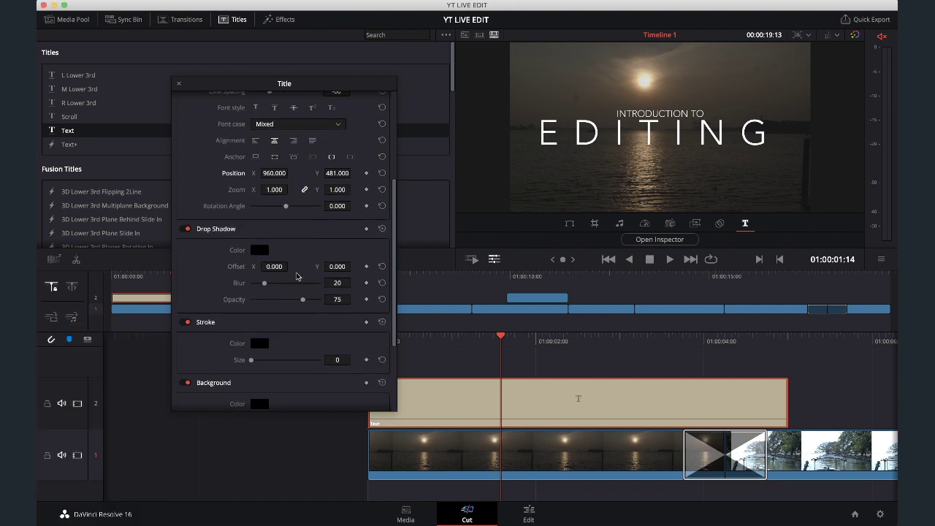
mouse_move(275, 267)
mouse_down()
mouse_move(291, 266)
mouse_move(277, 268)
mouse_up()
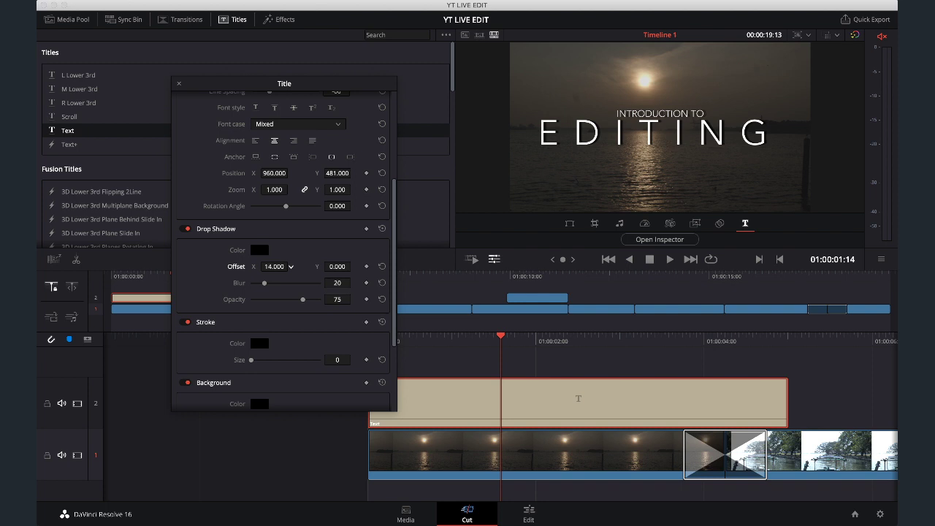
Adjust the title background's outline width to 13 and width to 0.489, switch the background off, and close the title settings
scroll(278, 287, down, 1)
scroll(278, 287, down, 4)
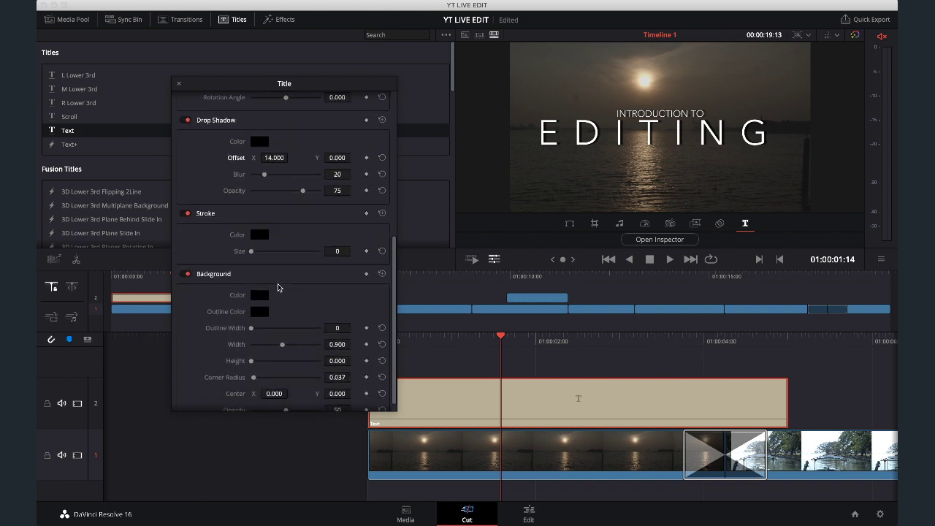
drag(252, 315, 268, 332)
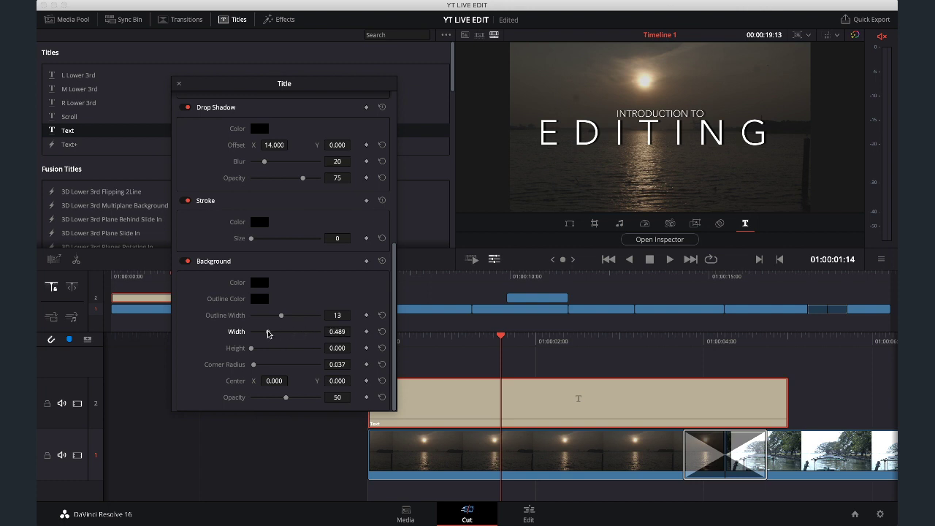
click(186, 262)
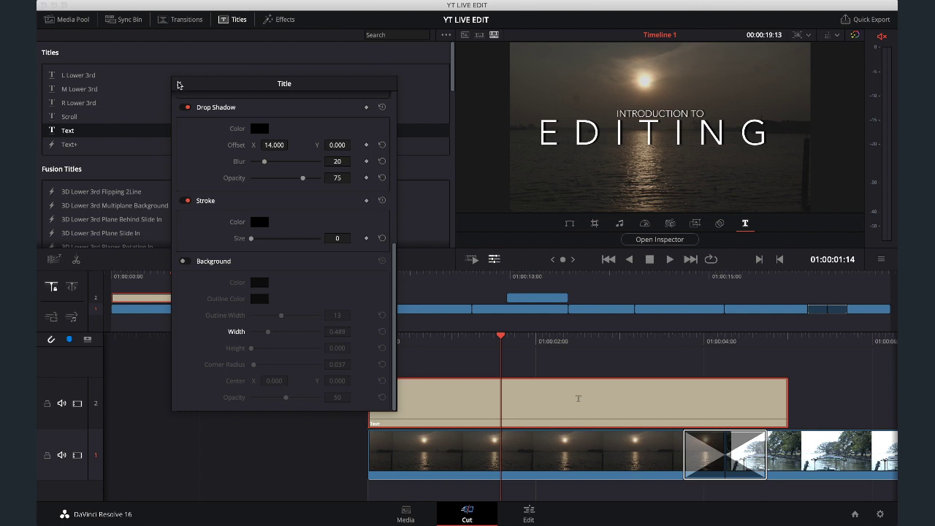
click(179, 85)
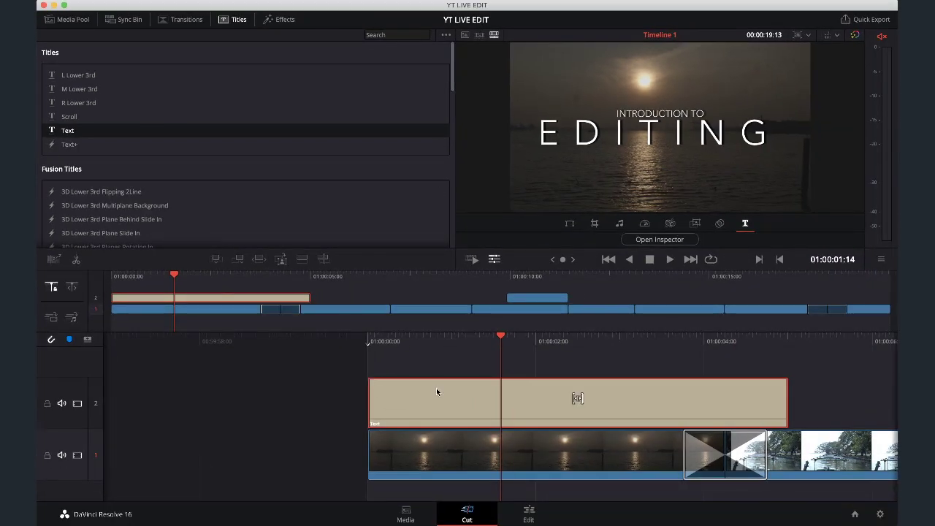
Apply a Dynamic Zoom to the title with a smaller green frame around its centre and ease in and out
key(Home)
key(space)
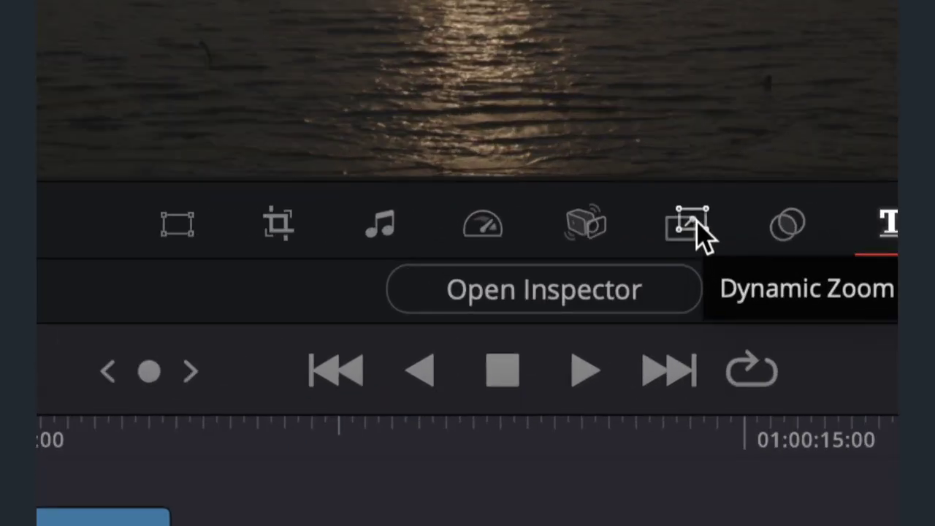
click(692, 225)
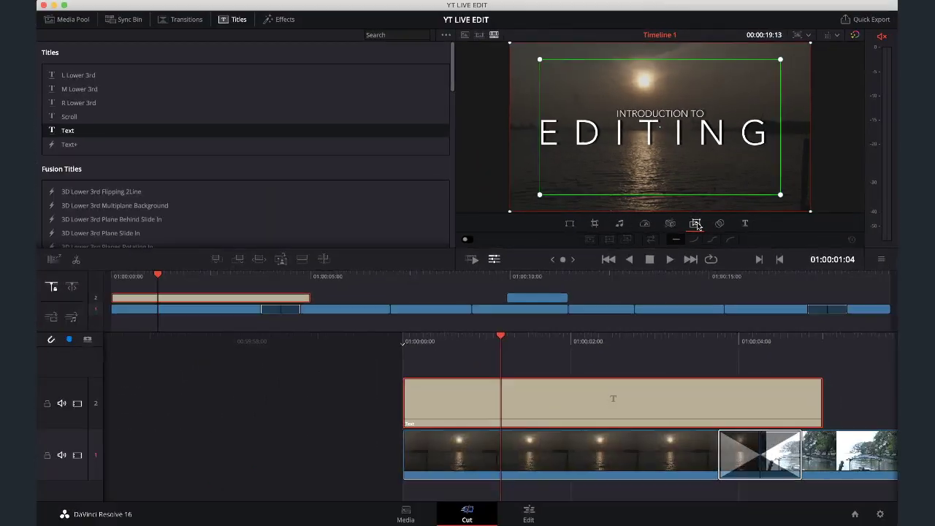
drag(780, 181, 773, 182)
key(super+z)
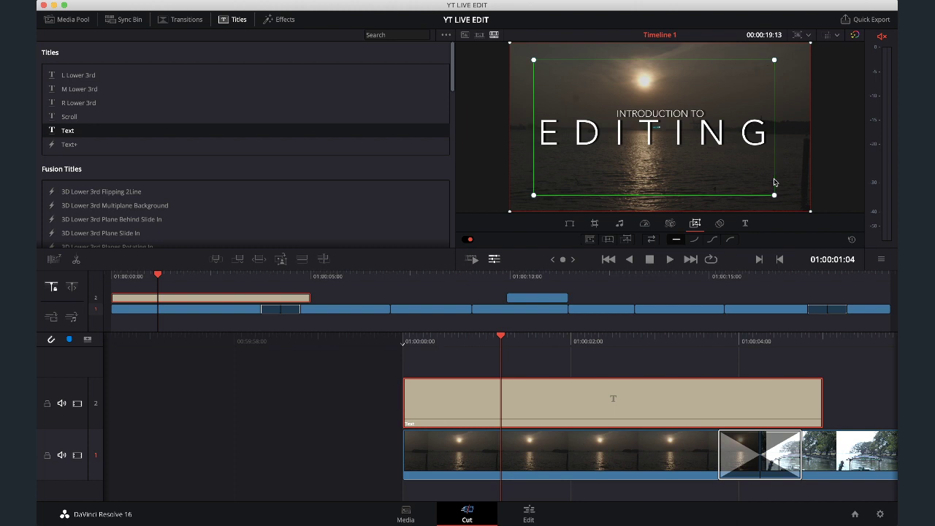
drag(780, 197, 733, 169)
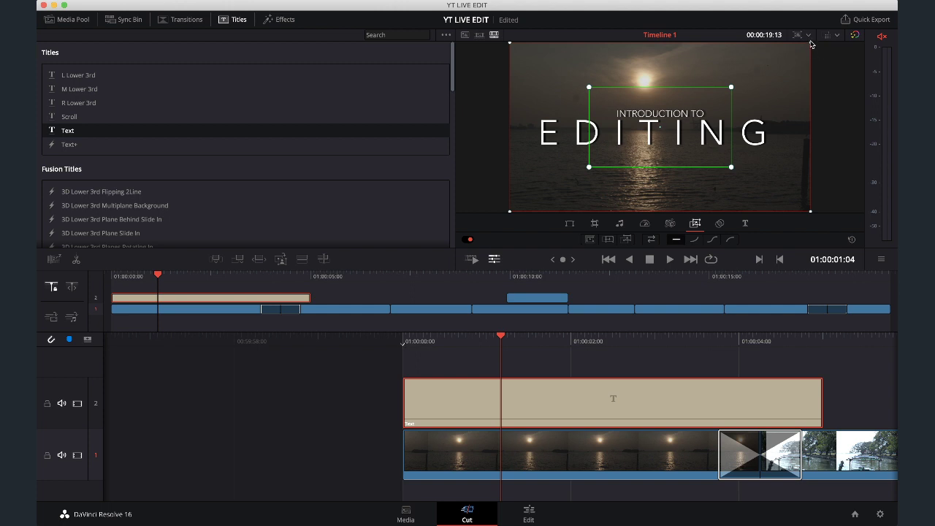
click(712, 241)
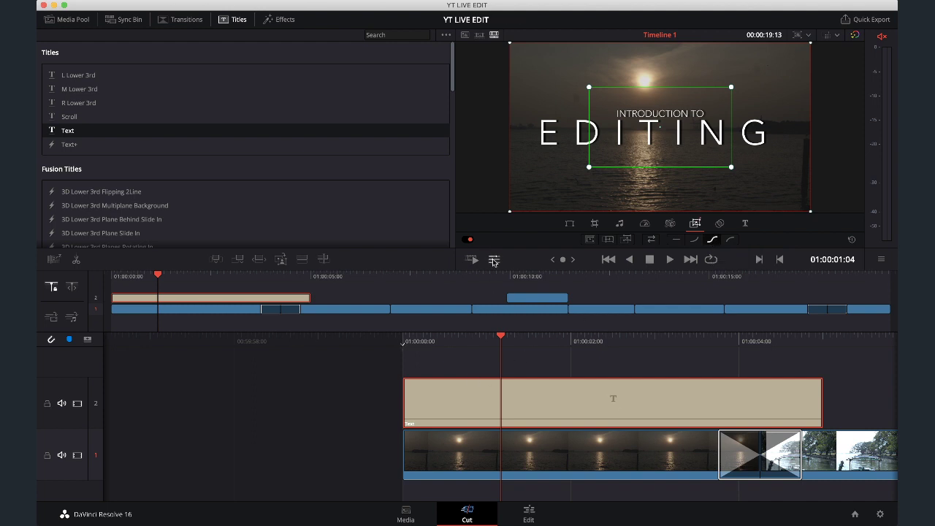
Hide the clip tools and play the title from the timeline start to review its zoom animation
click(493, 260)
key(Home)
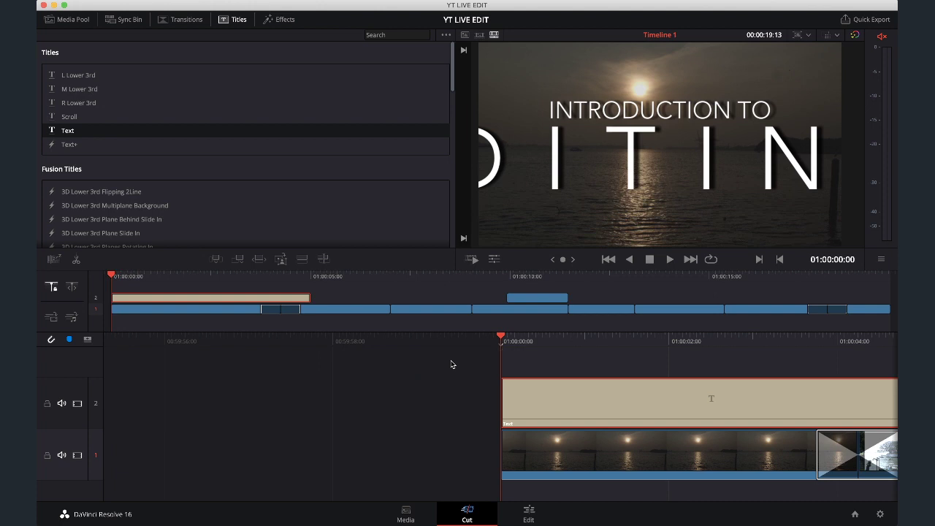
key(space)
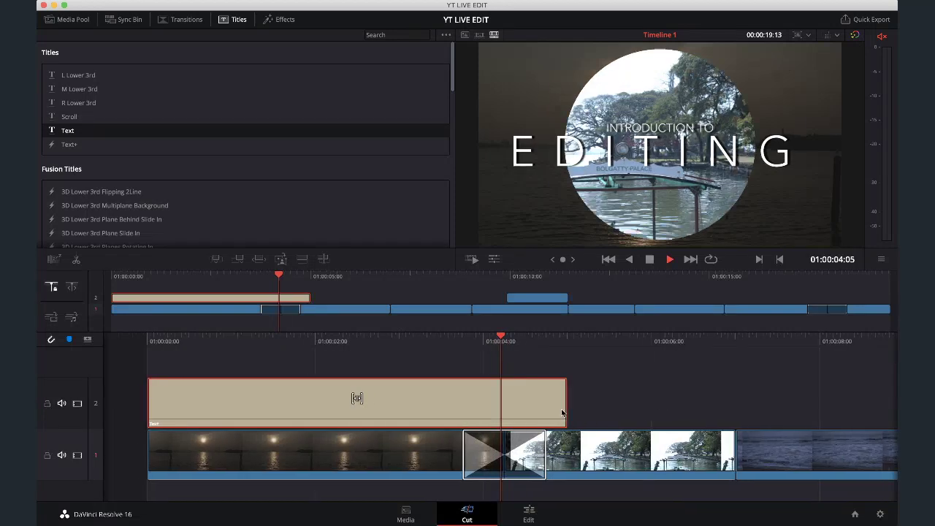
key(space)
scroll(562, 413, left, 3)
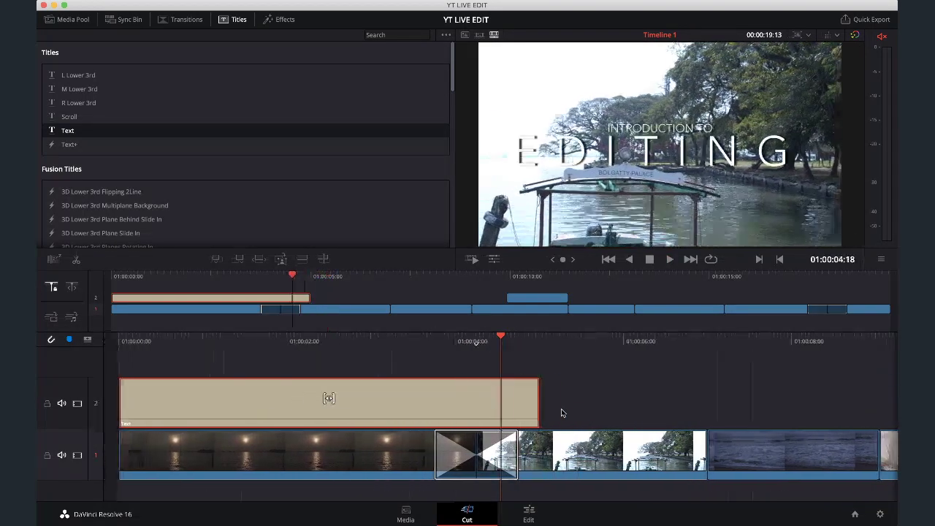
scroll(561, 413, left, 5)
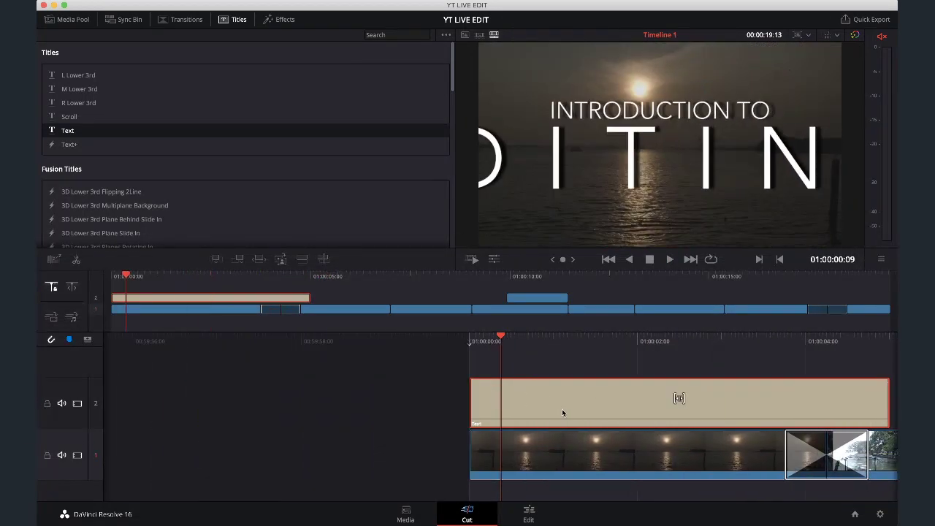
key(space)
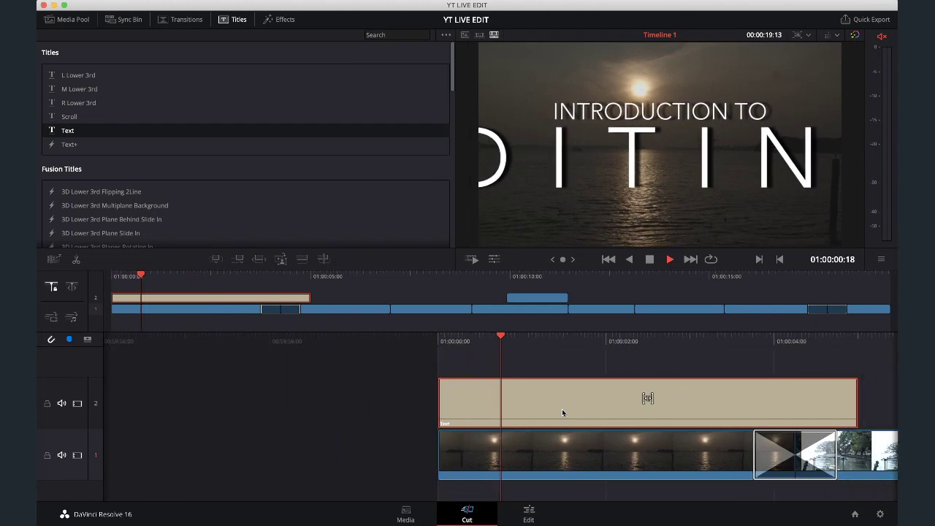
key(space)
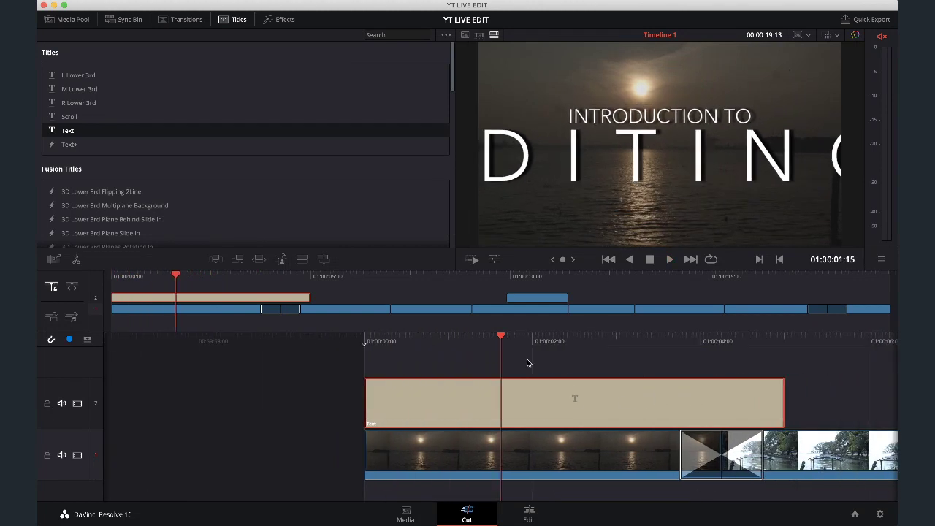
Add an Oval Iris transition to the start of the title clip and play it back from the beginning
click(187, 22)
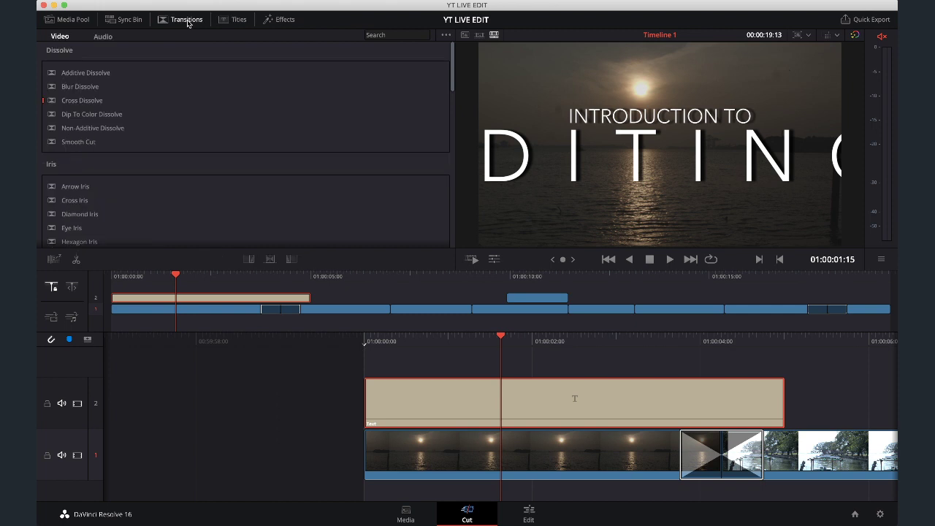
scroll(222, 163, down, 3)
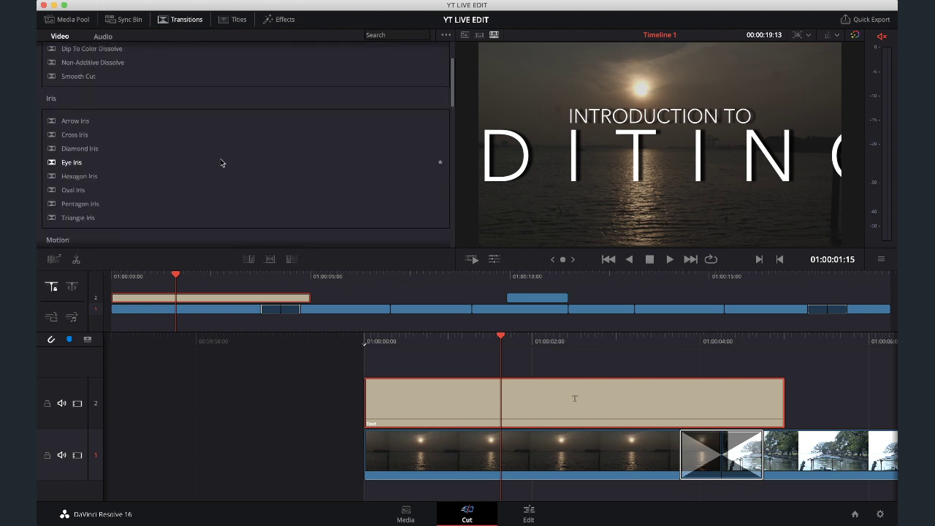
scroll(222, 163, down, 4)
drag(82, 104, 372, 395)
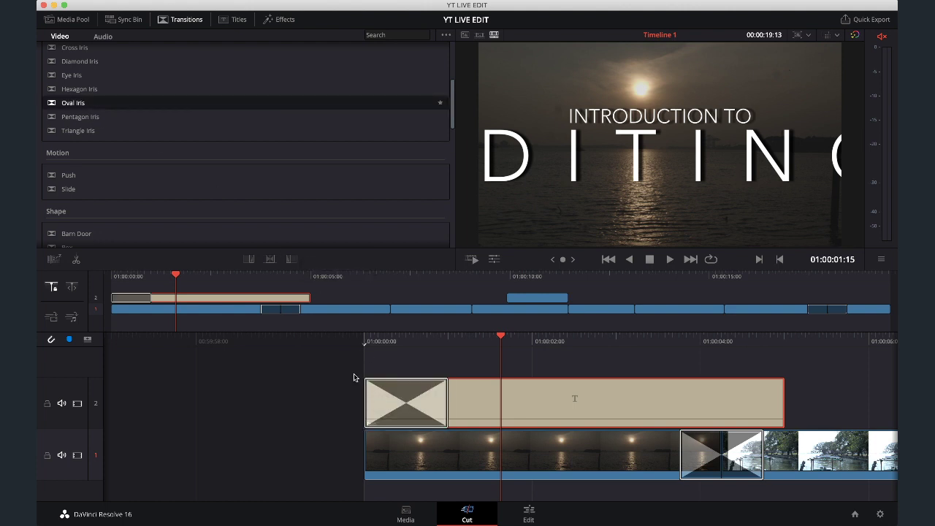
key(Home)
key(space)
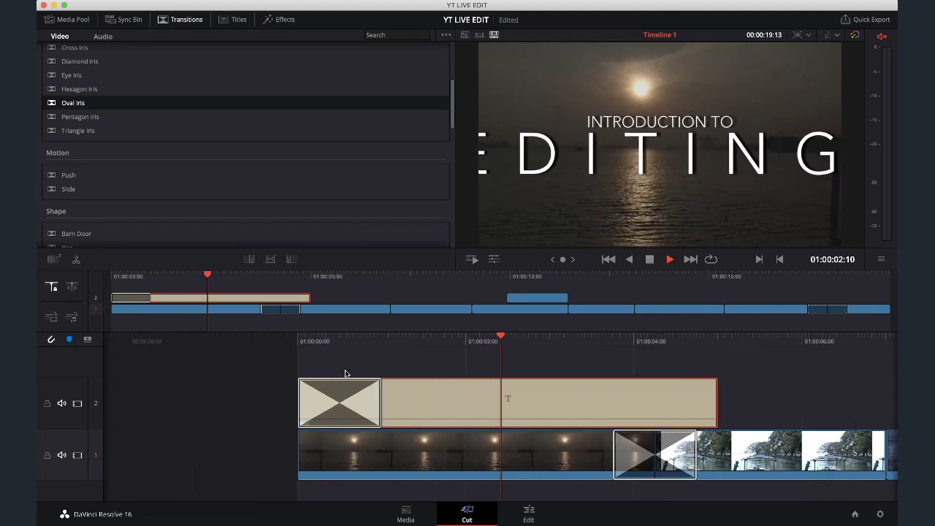
key(space)
Add a Dip To Color Dissolve to the start of the opening sunset clip and play it back
key(Home)
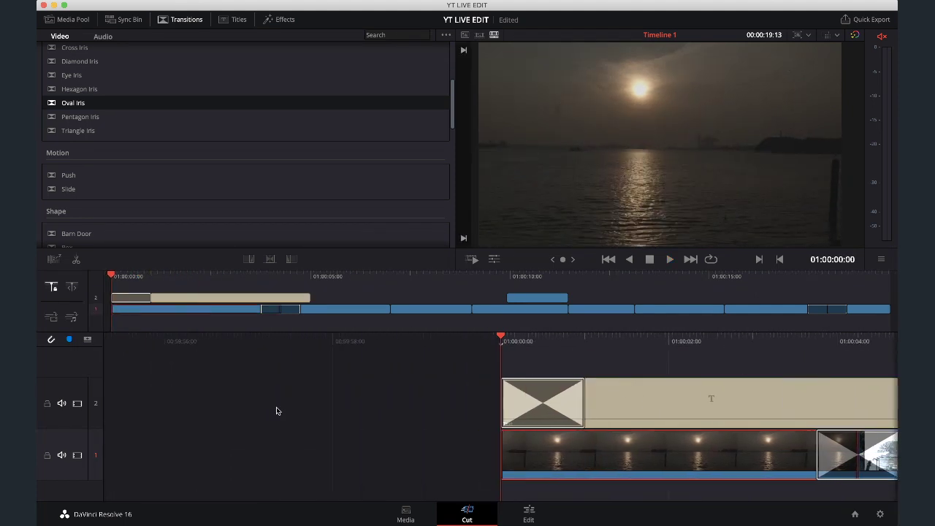
scroll(88, 153, up, 6)
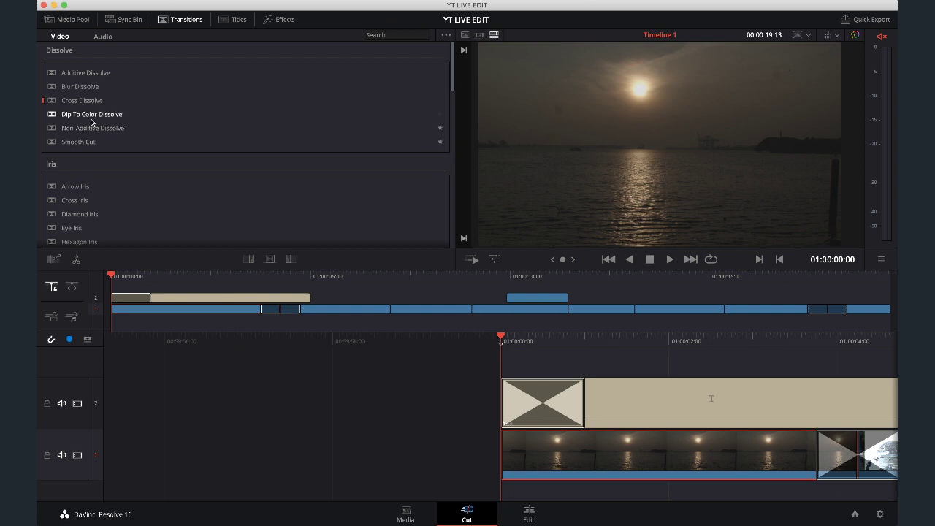
click(85, 118)
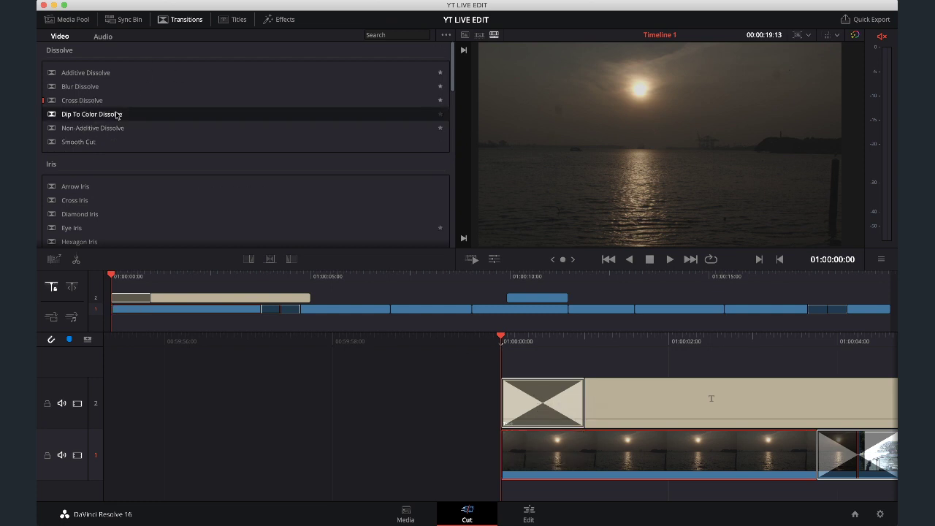
click(290, 259)
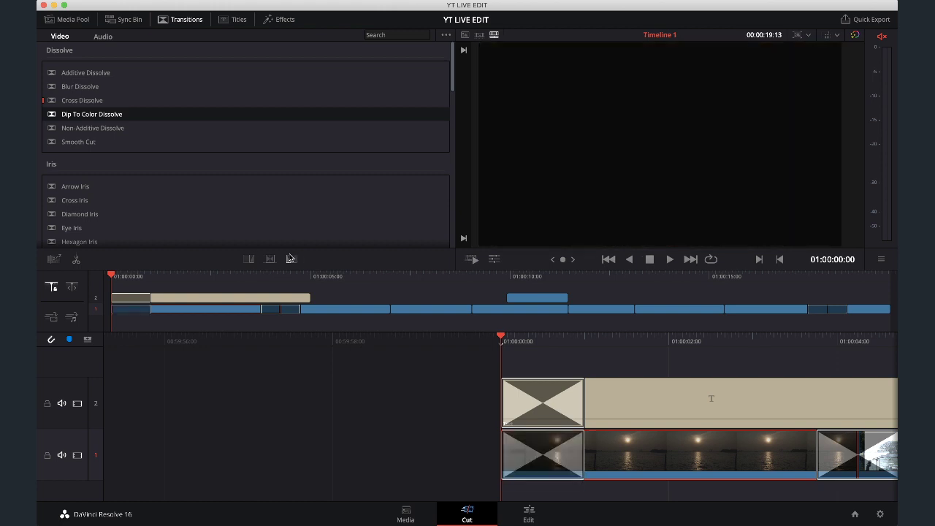
key(space)
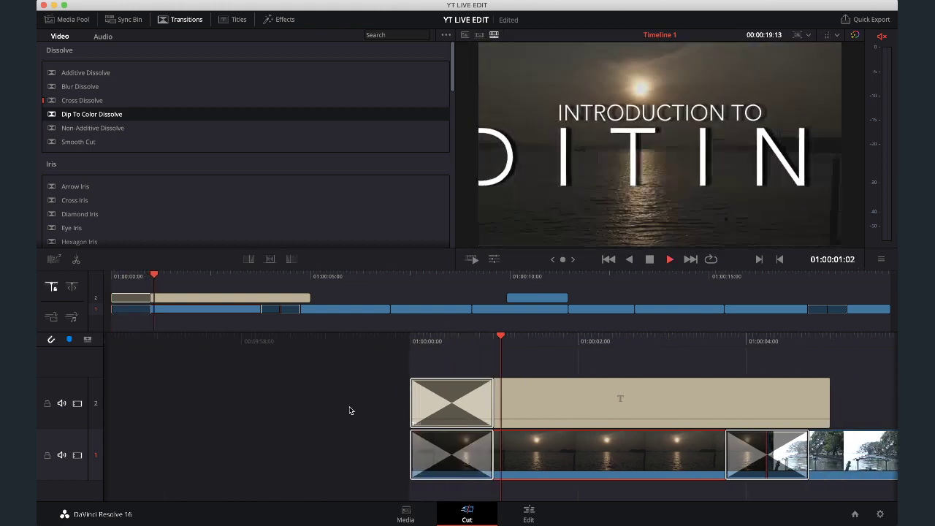
click(436, 466)
key(super+s)
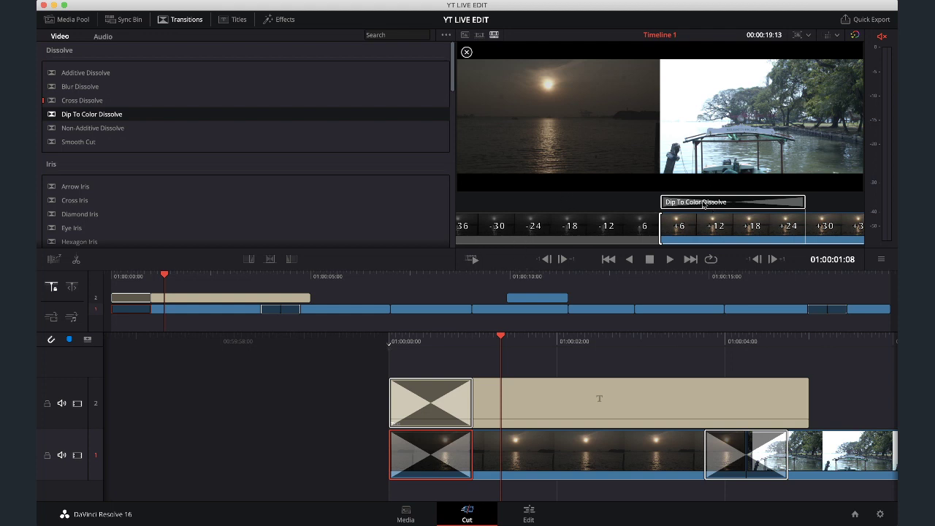
click(317, 432)
key(space)
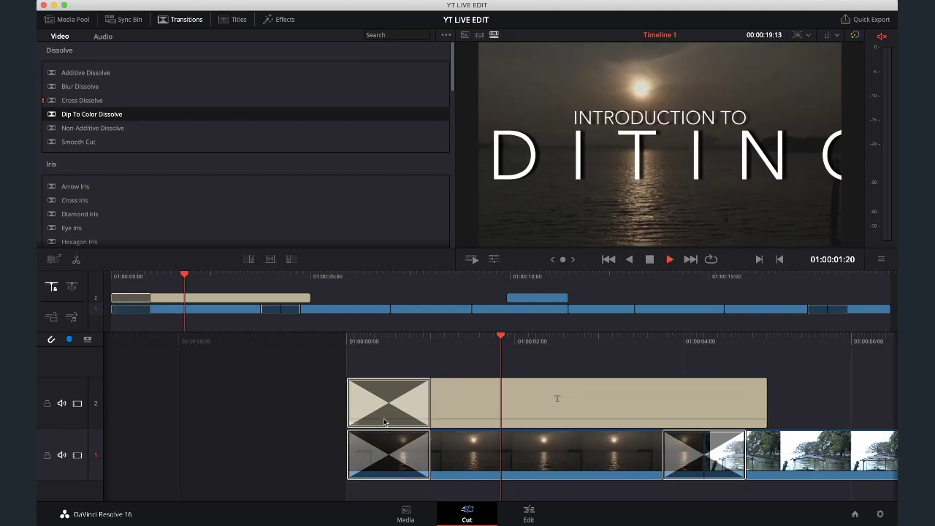
key(space)
Replace the Dip To Color Dissolve on the opening sunset clip with a Cross Dissolve and preview the opening
click(295, 475)
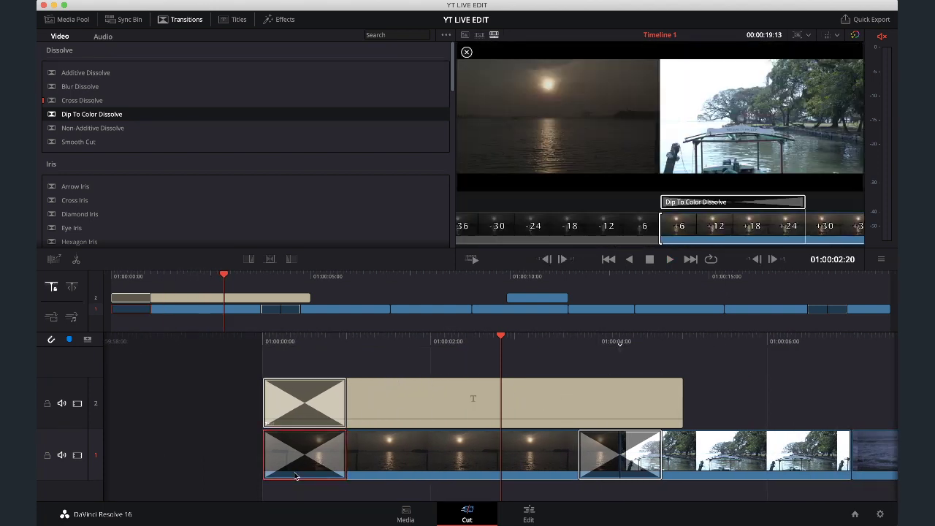
key(Delete)
drag(82, 100, 279, 469)
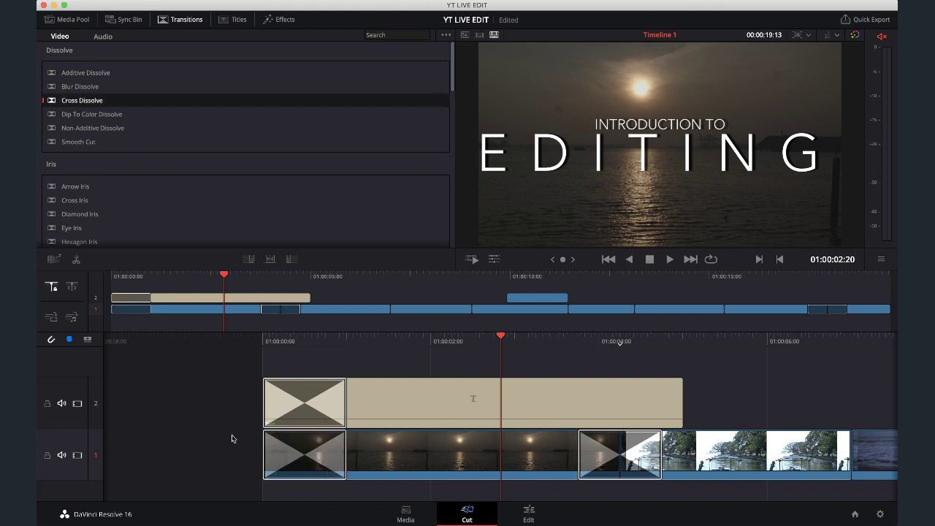
key(Home)
key(space)
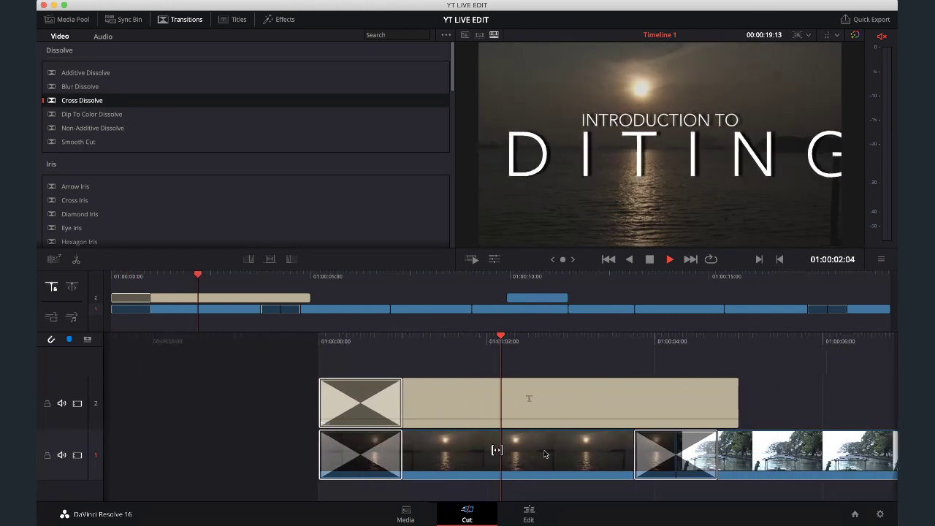
key(space)
Shorten the title so it ends at the cut between the sunset and boat clips, and play the timeline
drag(696, 409, 634, 410)
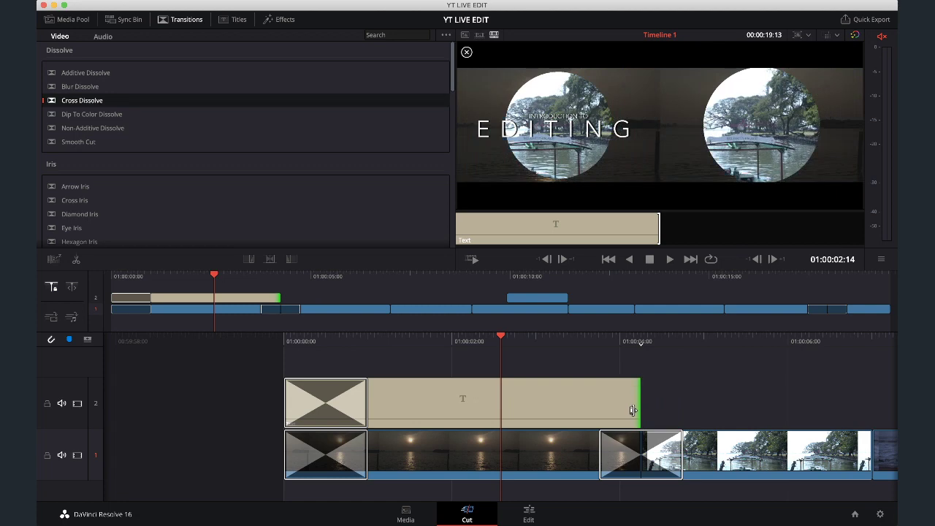
key(space)
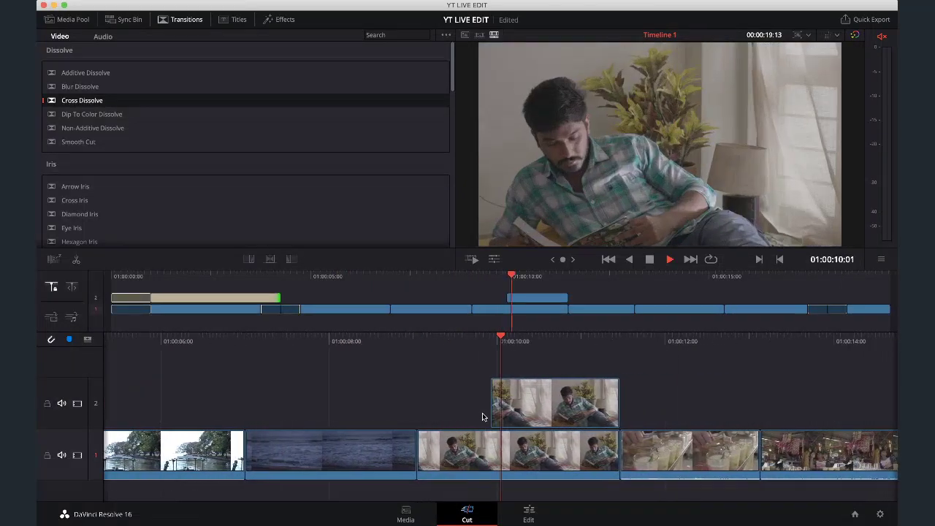
key(space)
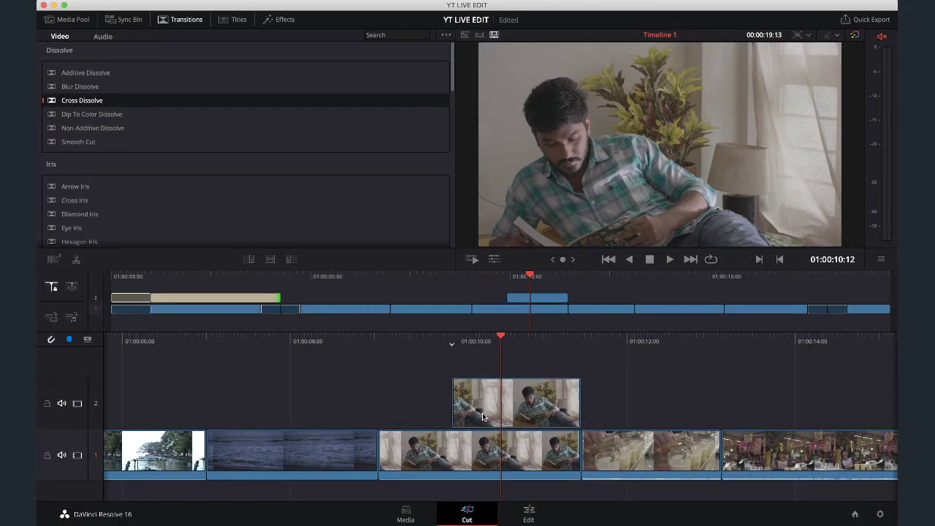
Try the Add and Color composite modes on the opening title clip, then return it to Normal
scroll(482, 417, left, 10)
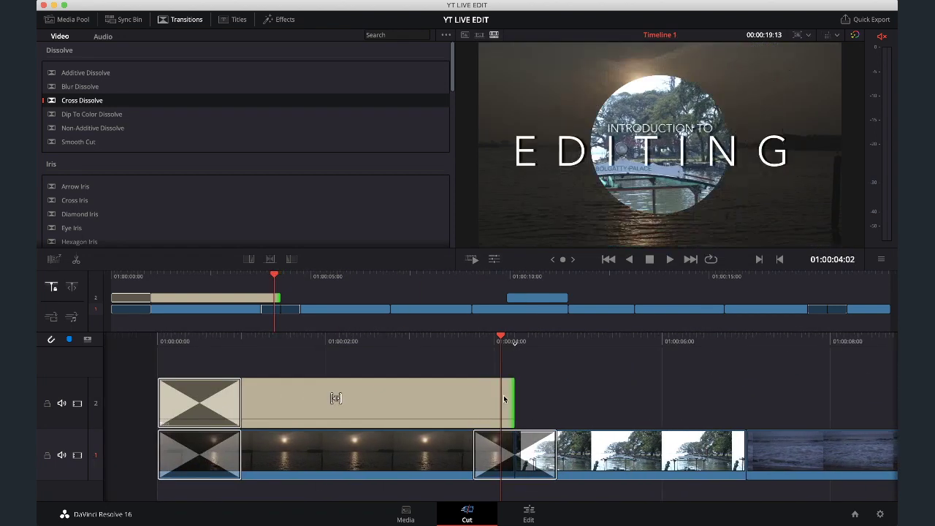
click(494, 260)
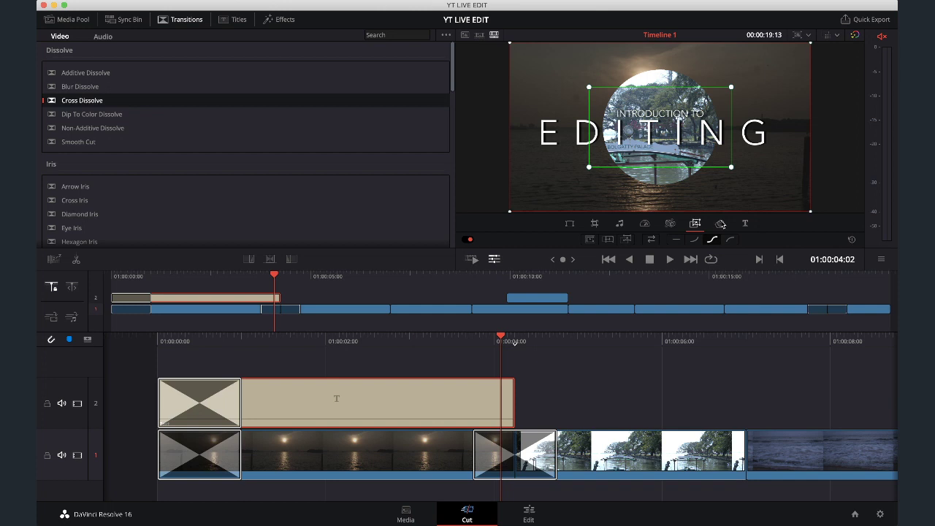
click(720, 224)
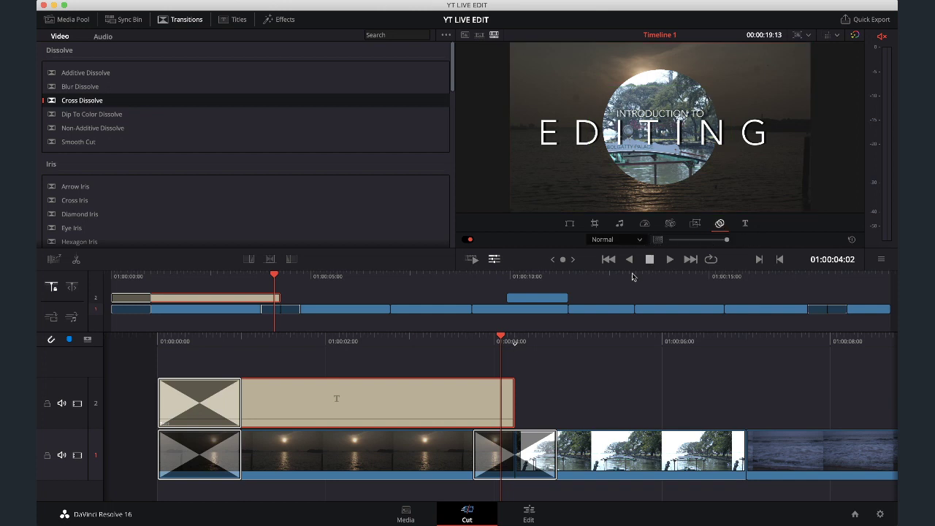
scroll(518, 359, left, 3)
drag(726, 240, 756, 243)
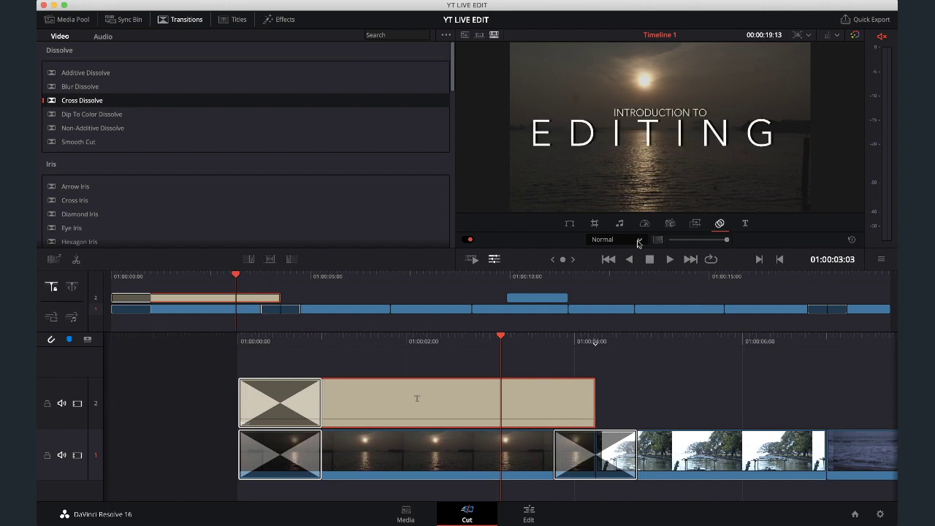
click(641, 241)
click(617, 268)
click(628, 240)
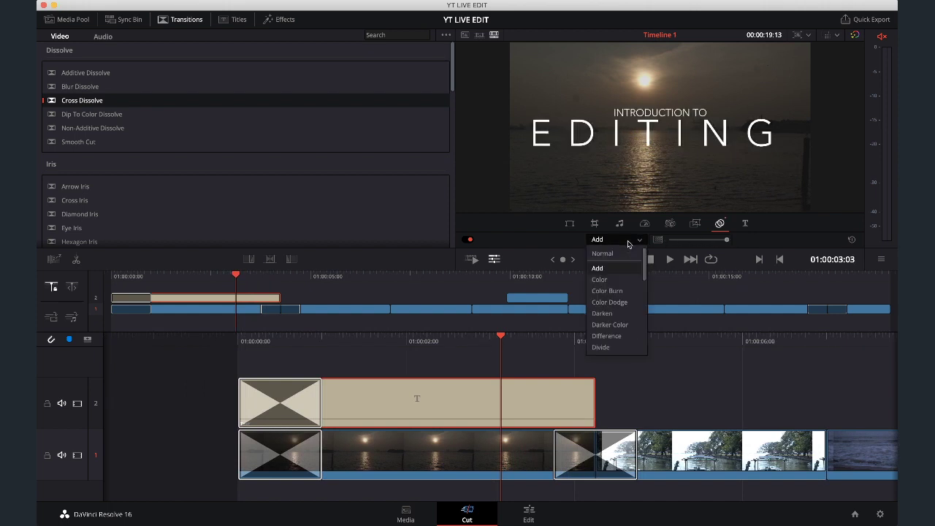
click(601, 280)
click(627, 240)
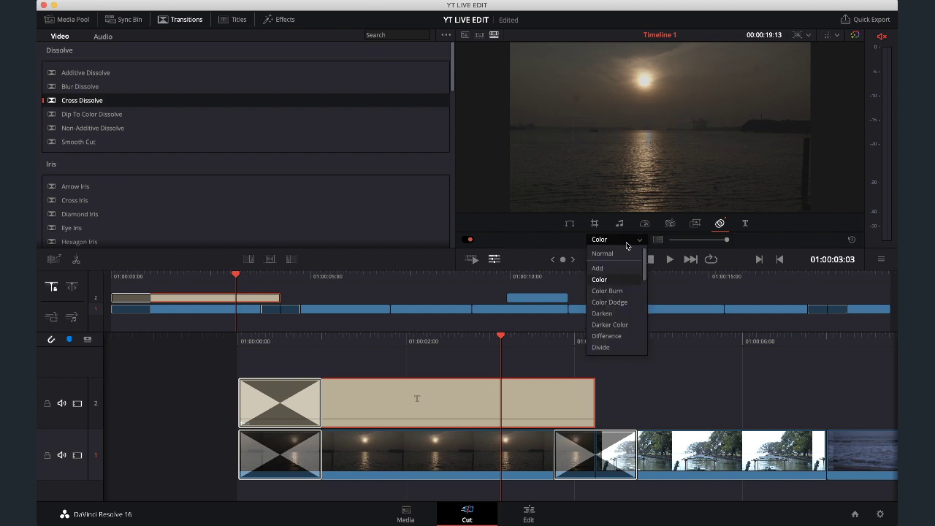
click(617, 255)
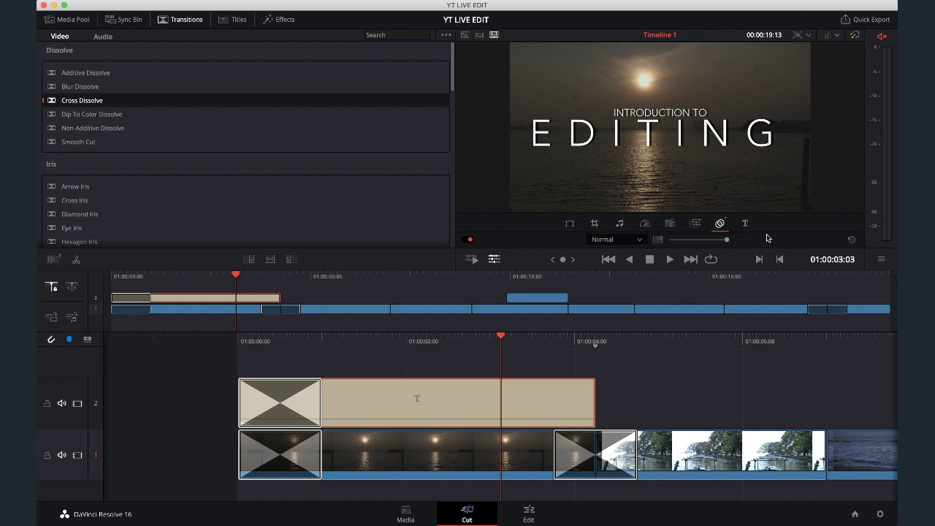
Append a Scroll title after the last clip on video track 1 and play it back
scroll(511, 361, right, 15)
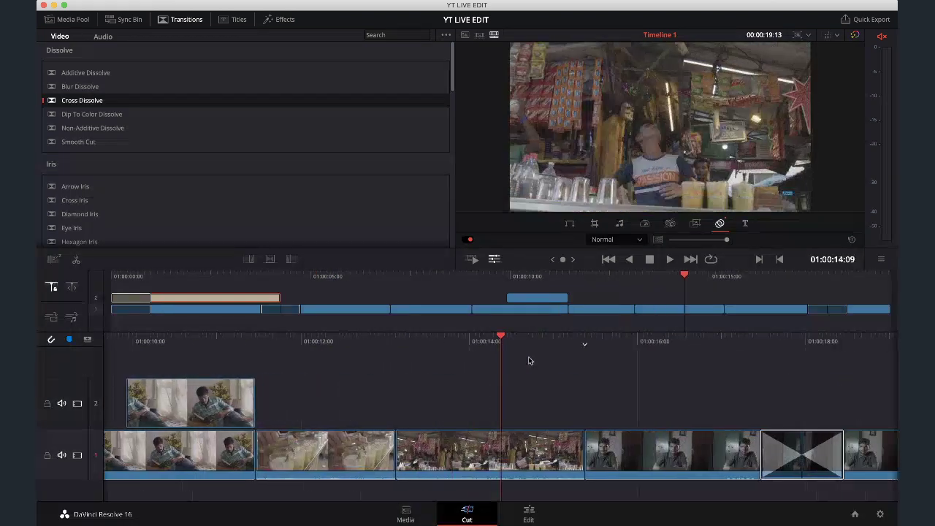
scroll(529, 361, right, 8)
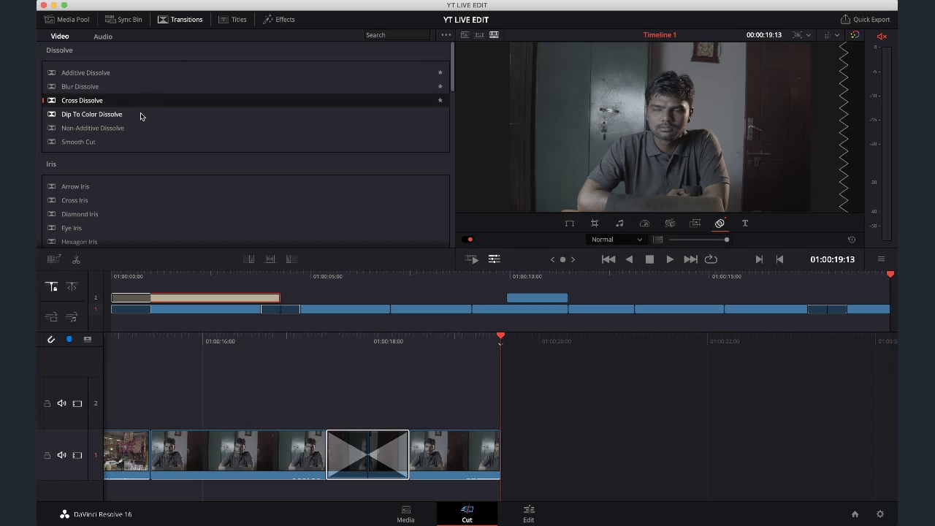
click(248, 21)
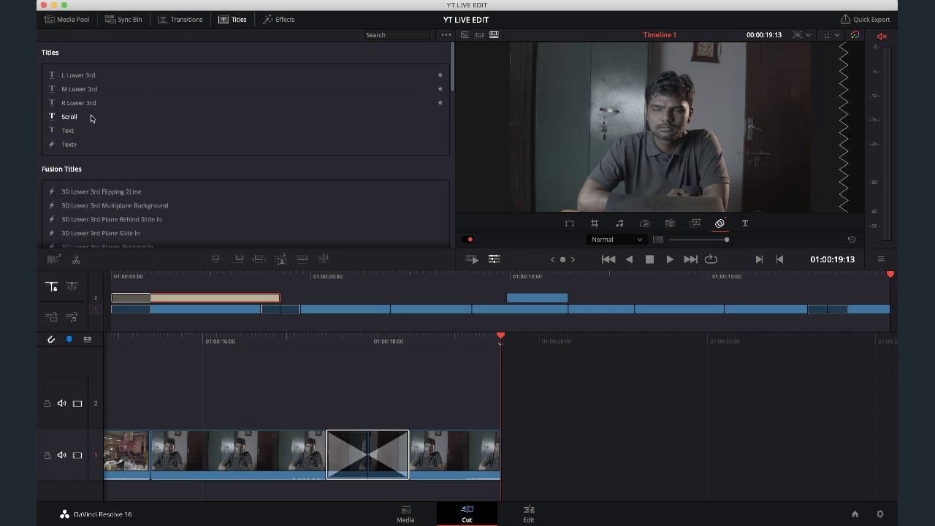
drag(73, 121, 551, 474)
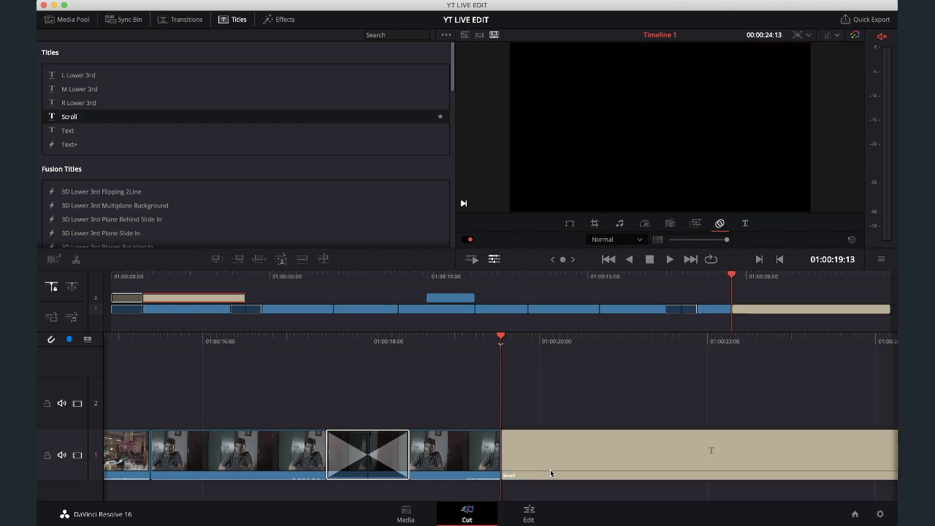
key(space)
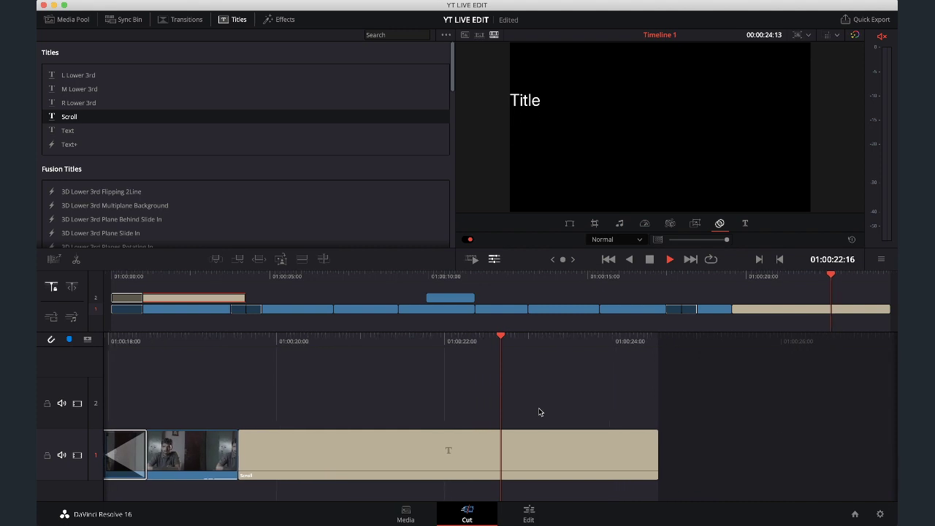
key(space)
Add several filler lines containing only the letter G below "Title" in the scroll title's text
click(509, 436)
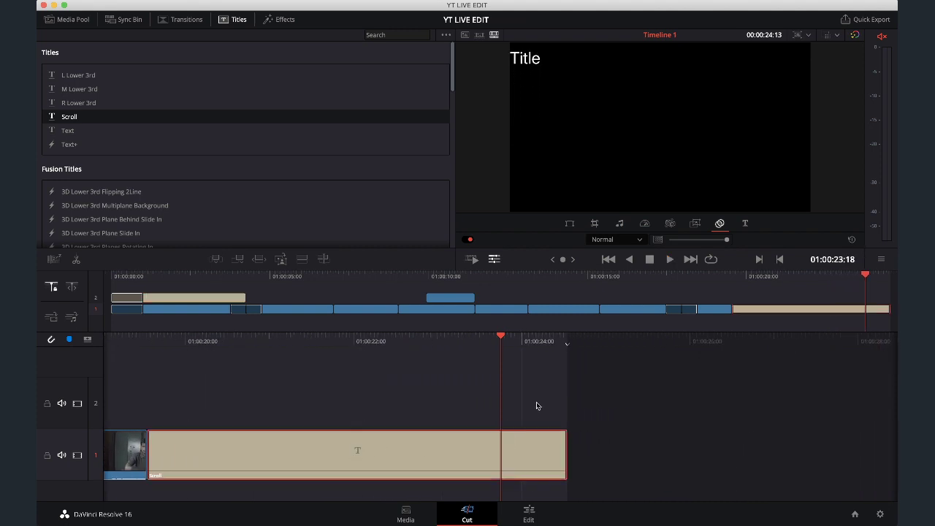
click(744, 224)
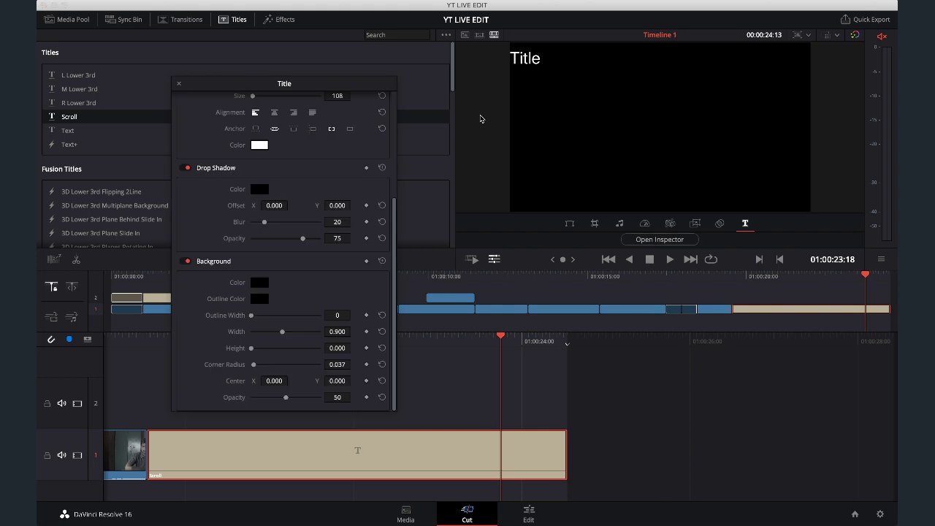
scroll(321, 117, up, 5)
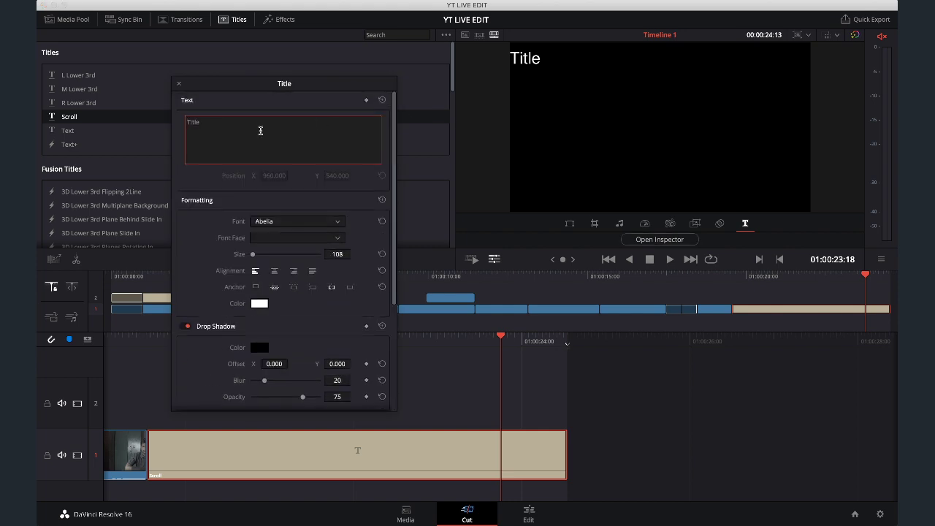
click(235, 131)
key(super+z)
key(Return)
text(G)
key(Return)
text(G)
key(Return)
key(Return)
text(G)
key(Return)
text(G)
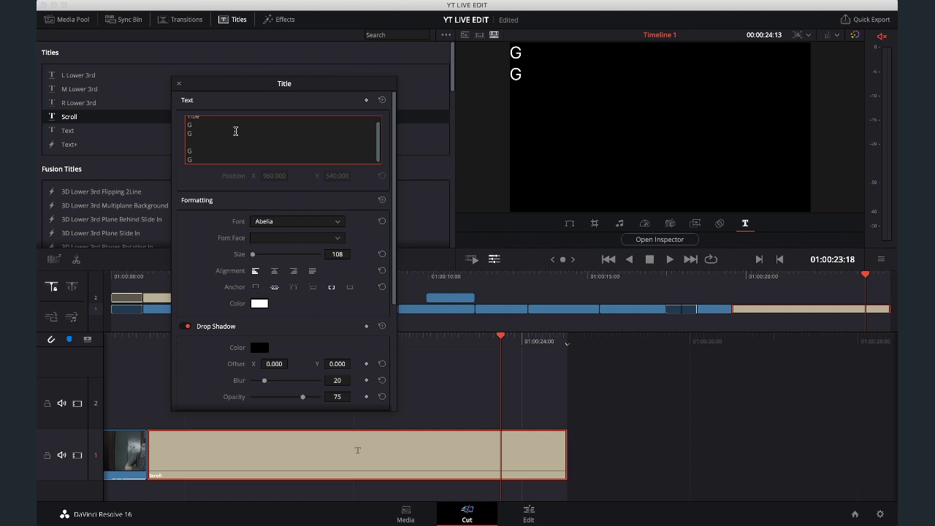
Center-align all of the scroll title's text
key(super+a)
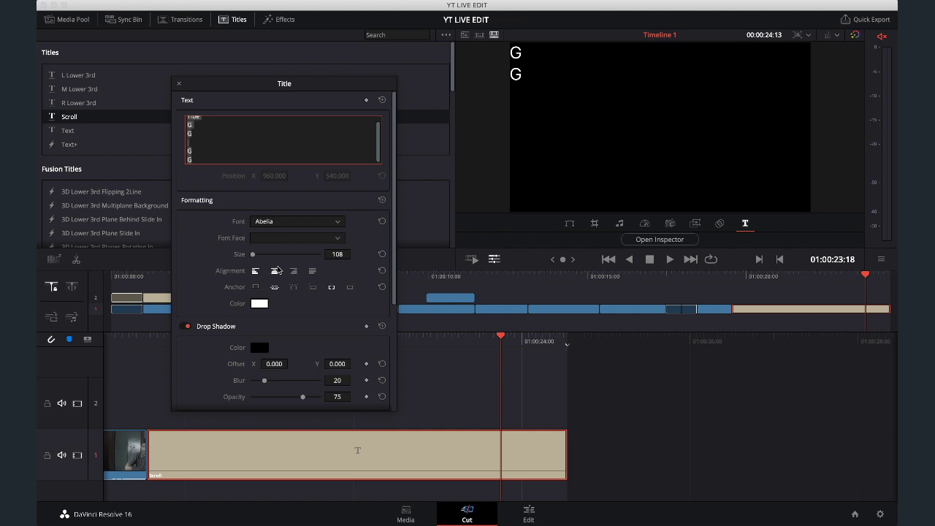
click(275, 270)
click(264, 138)
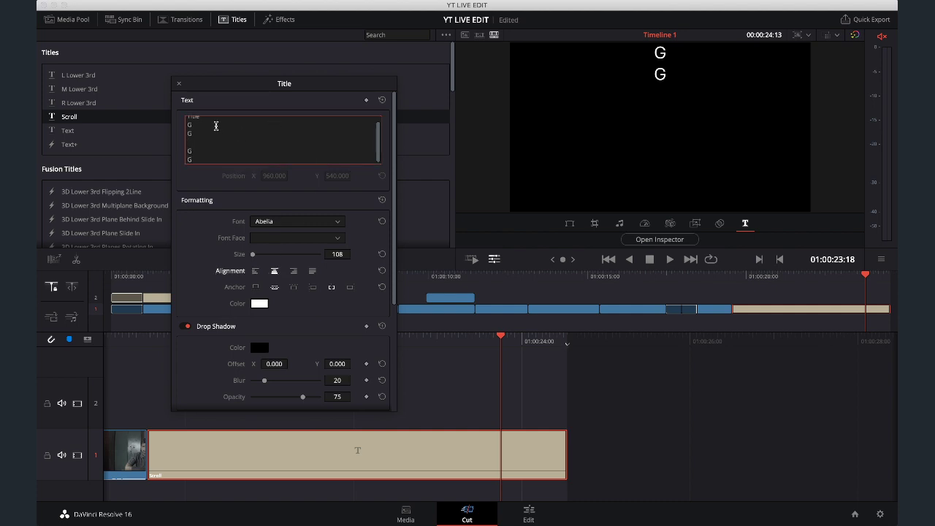
Replace the filler lines below "Title" with the lines "HI", "End", "of", "CUt" and "PAGE", keeping a last "G"
click(216, 125)
key(BackSpace)
text(og)
key(Delete)
key(BackSpace)
text(f)
key(Return)
scroll(216, 126, down, 1)
key(Return)
text(CUt)
key(Return)
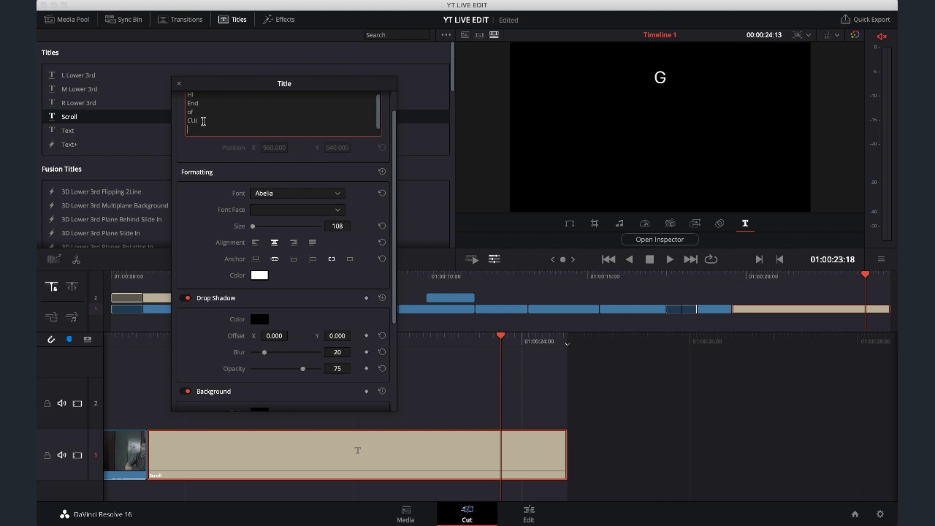
text(PAGE)
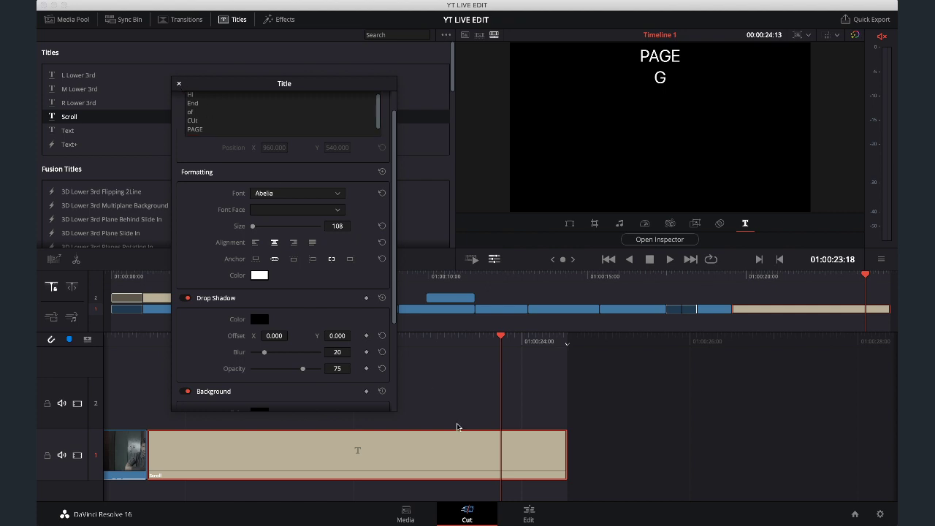
Close the title settings, rewind to near the start of the scroll title and play it through
click(477, 420)
key(j)
key(j)
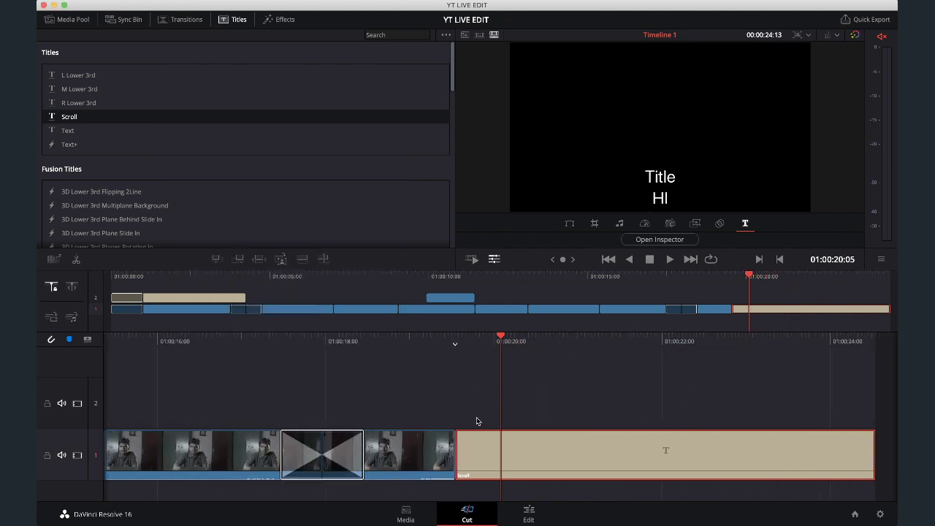
key(l)
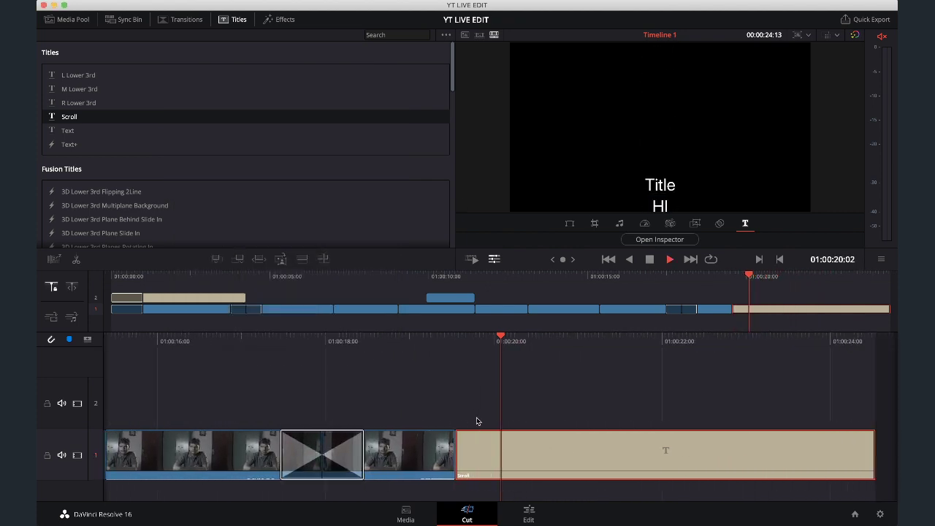
key(k)
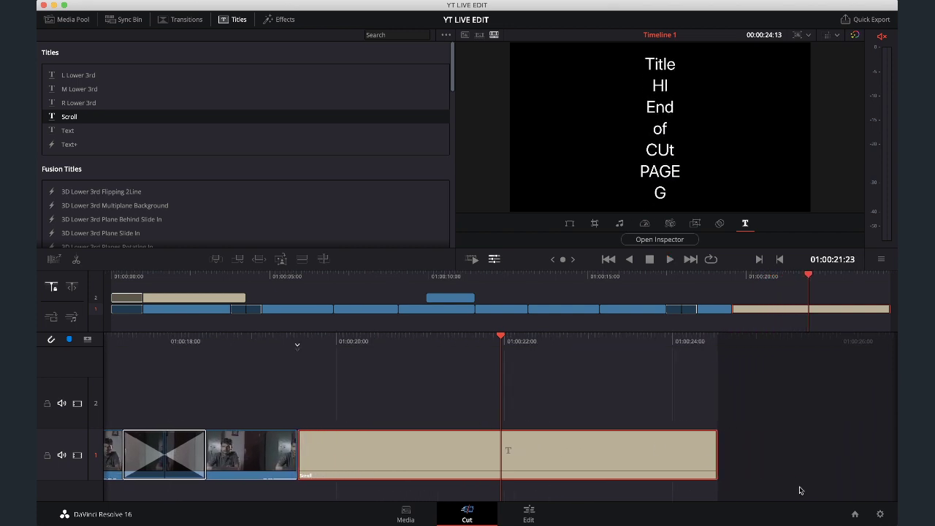
Extend the end of the scroll title to about 01:00:26:09 and play it back
drag(720, 455, 872, 453)
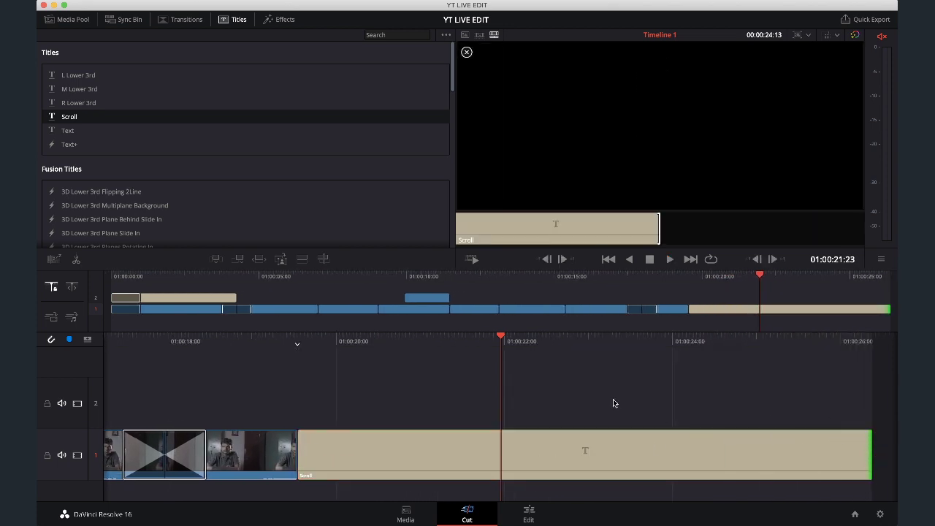
key(l)
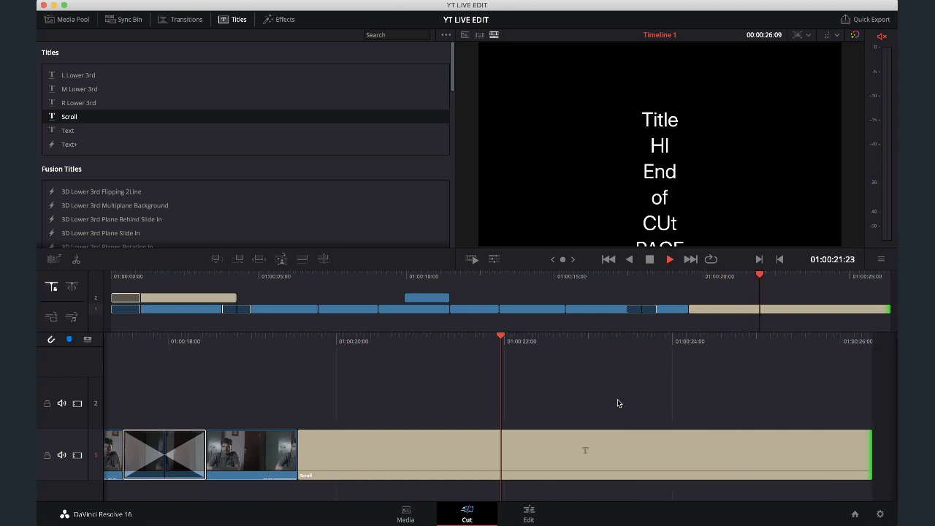
key(k)
Rewind to the beginning of the timeline and play the opening title
click(537, 441)
key(j)
key(j)
key(j)
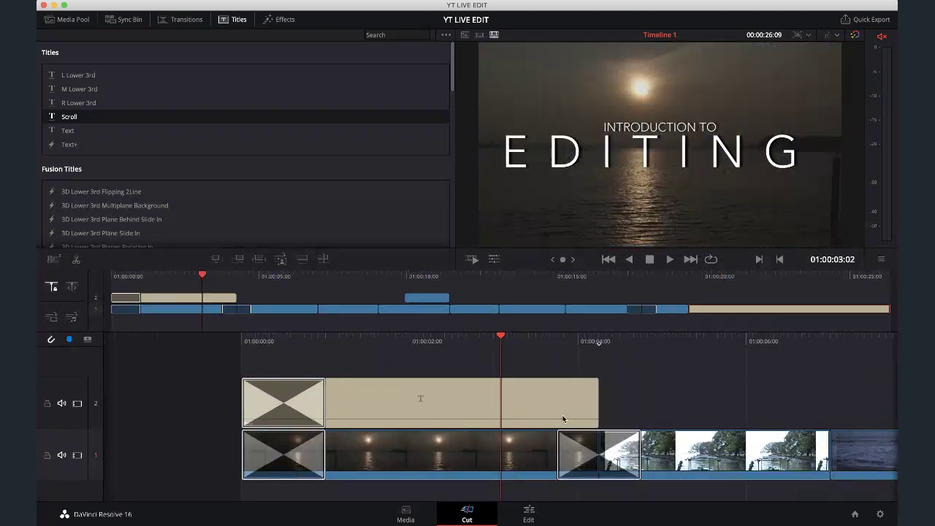
key(l)
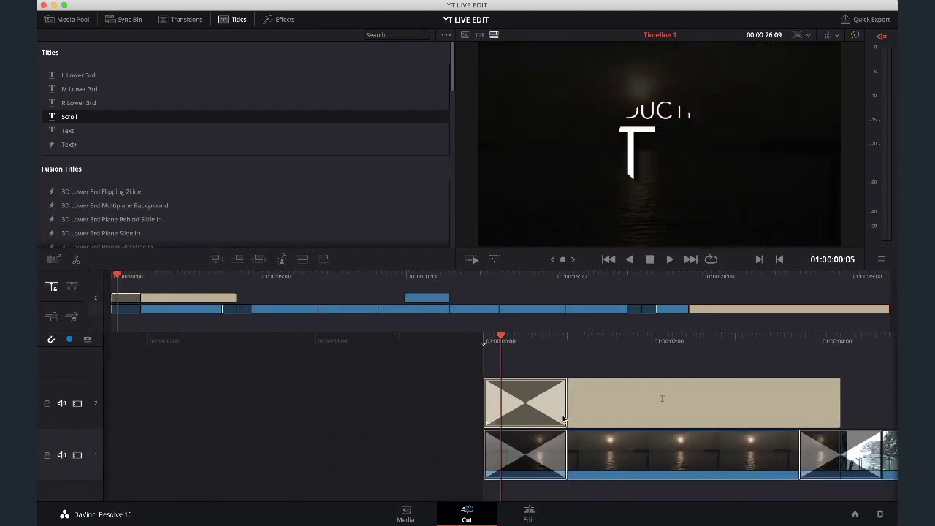
click(671, 257)
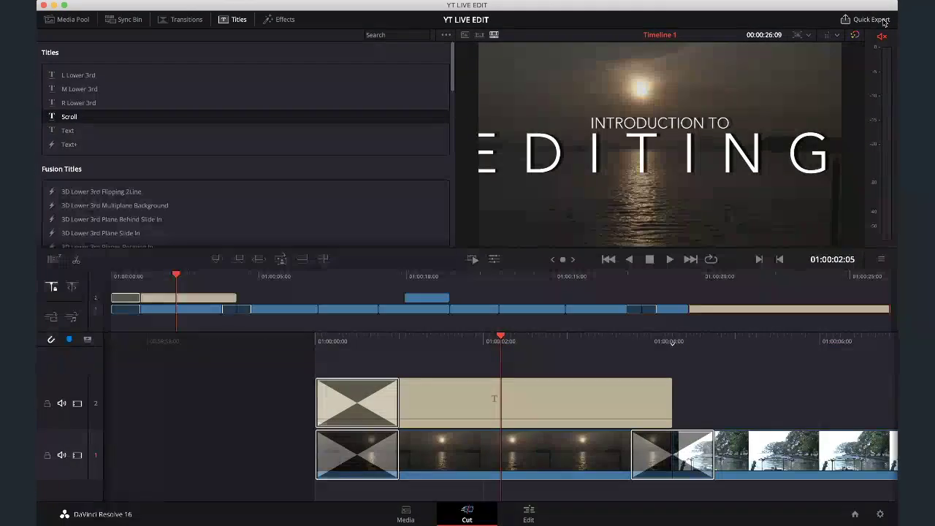
Start a Quick Export with the H.264 preset and choose the Desktop as the destination folder
click(884, 22)
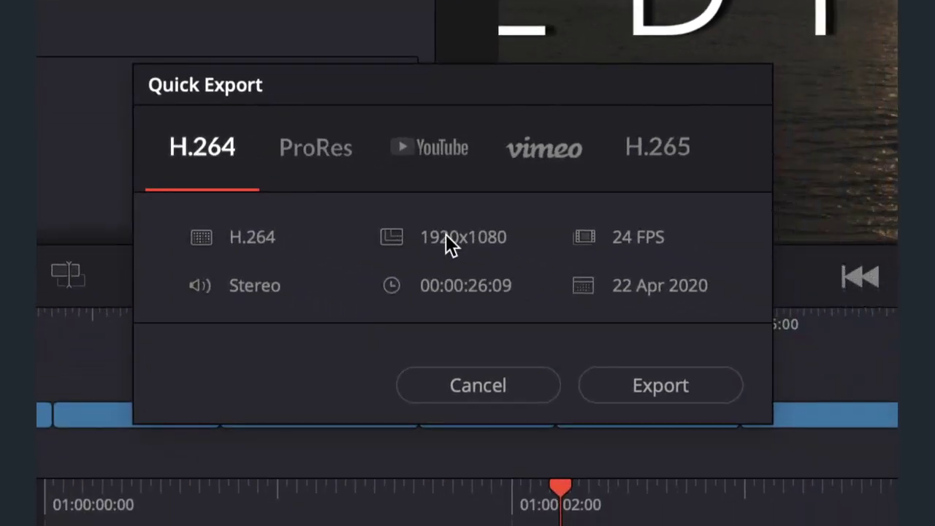
click(694, 393)
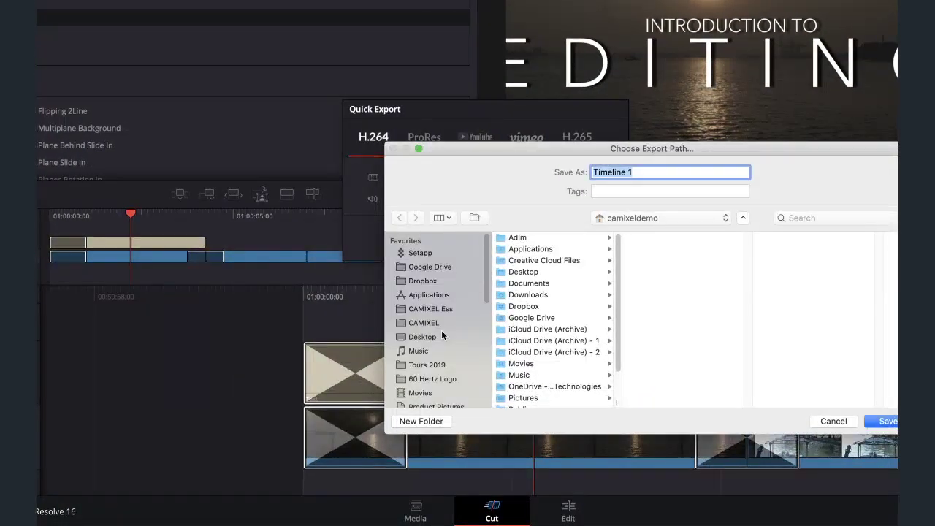
click(364, 394)
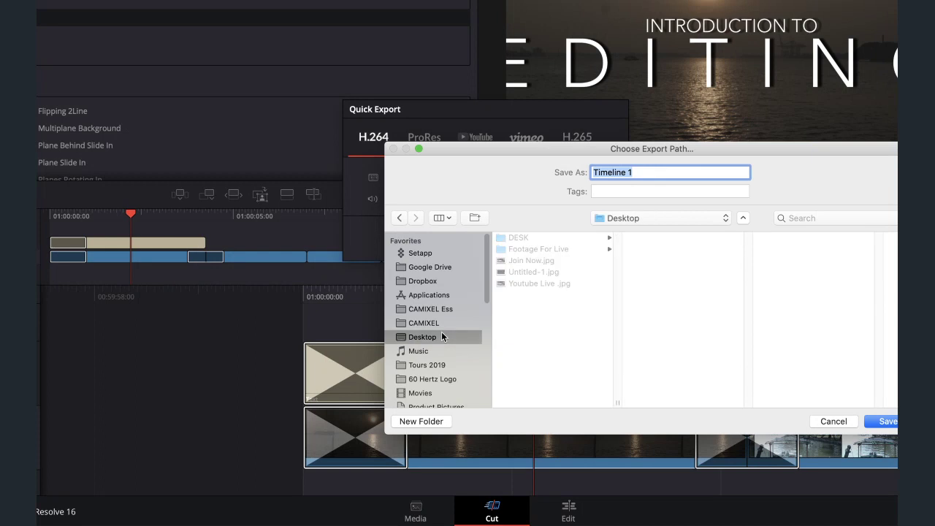
Name the exported file "Edit Test" and render it
key(BackSpace)
key(BackSpace)
key(BackSpace)
key(BackSpace)
key(BackSpace)
key(BackSpace)
key(BackSpace)
key(BackSpace)
key(BackSpace)
key(BackSpace)
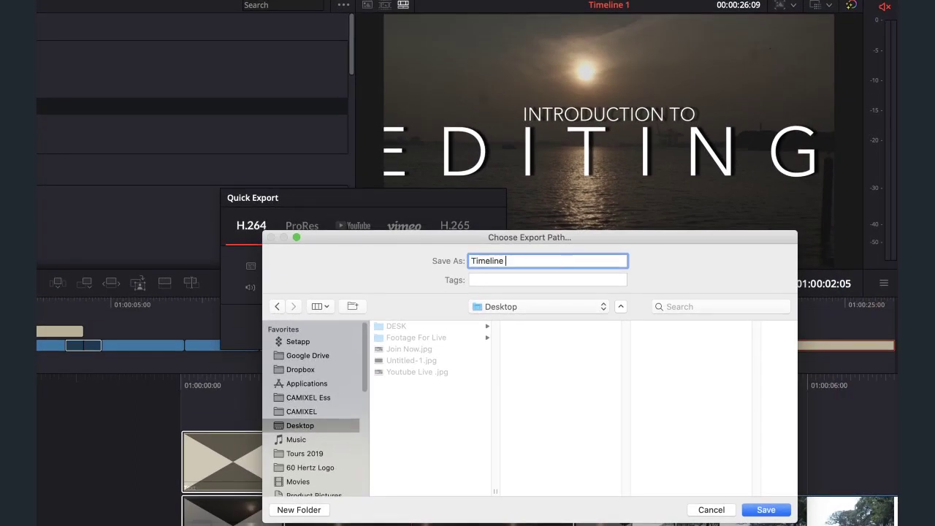
text(Edit Test)
key(Return)
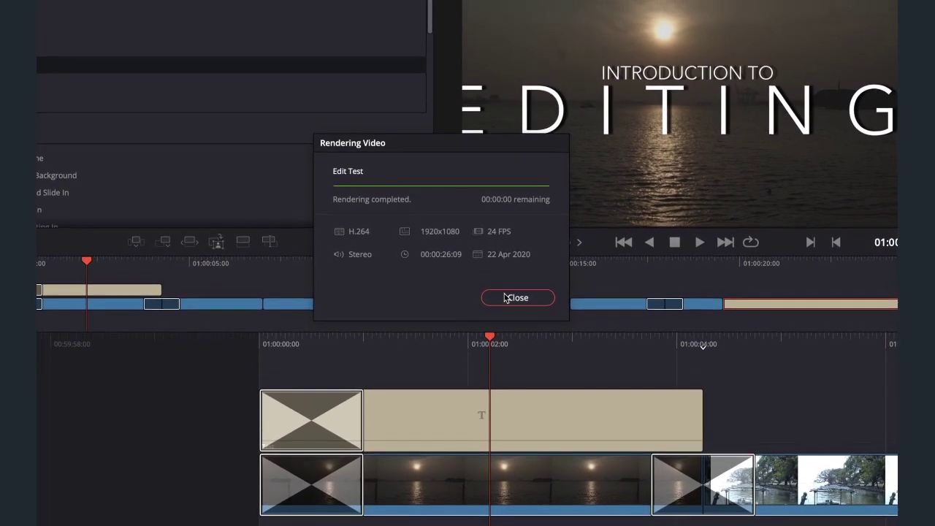
Dismiss the completed render window and switch to the Edit page
click(516, 287)
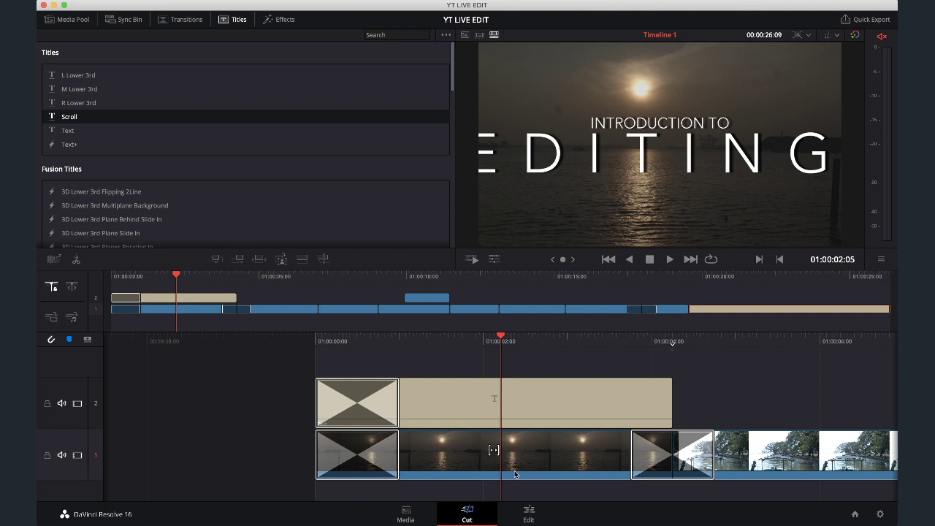
click(532, 519)
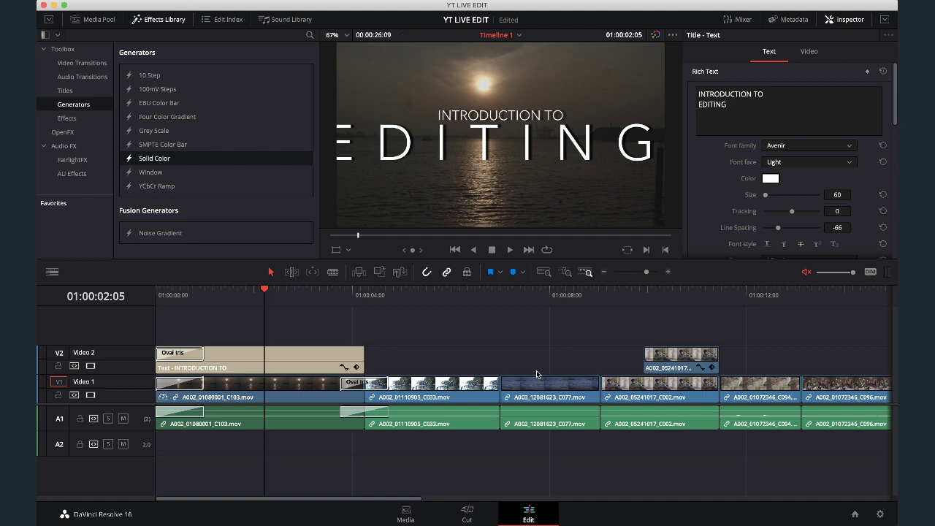
Search the Sound Library for "door" and "doorsteps", return to the "door" search and browse its sound effects
key(super+minus)
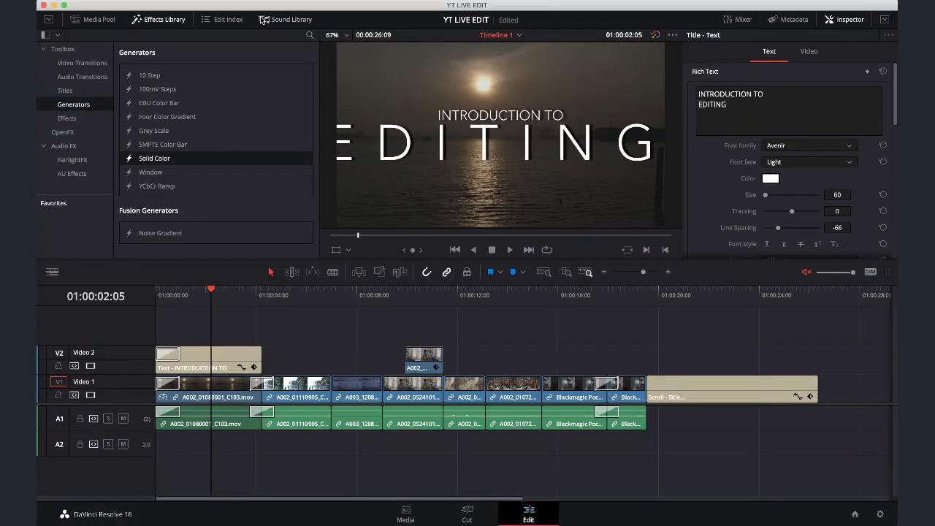
click(263, 20)
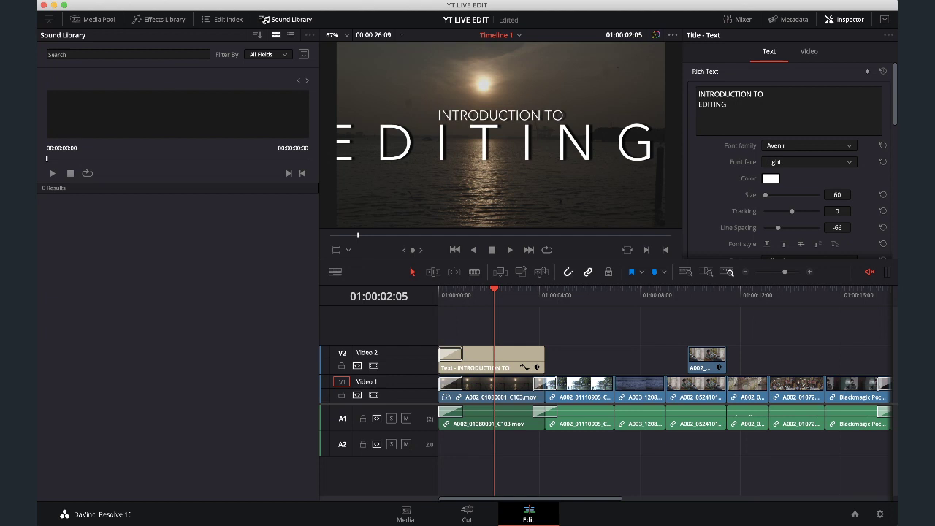
click(188, 56)
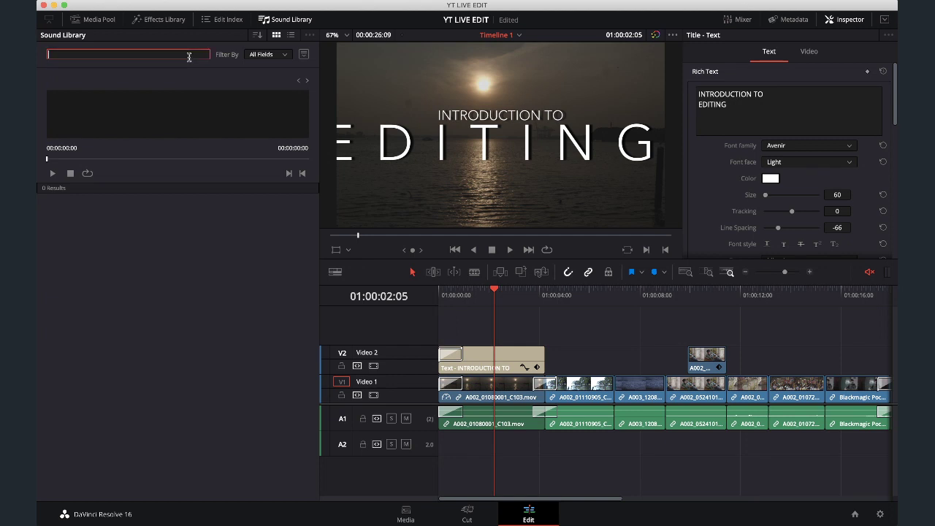
text(door)
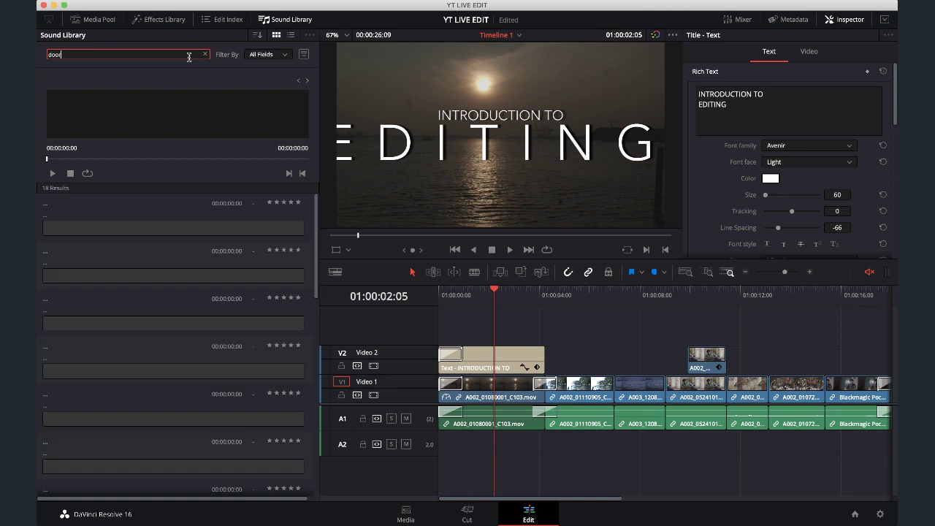
text(steps)
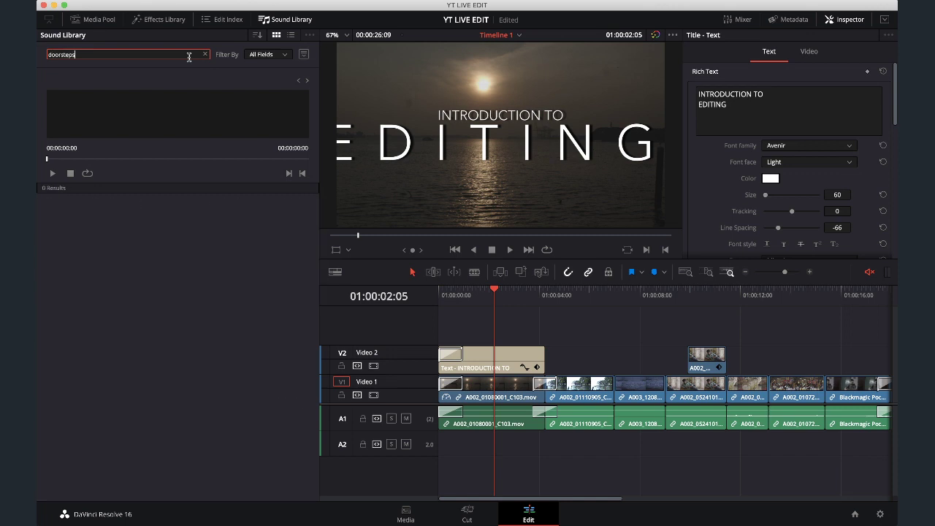
key(BackSpace)
key(BackSpace)
key(BackSpace)
key(BackSpace)
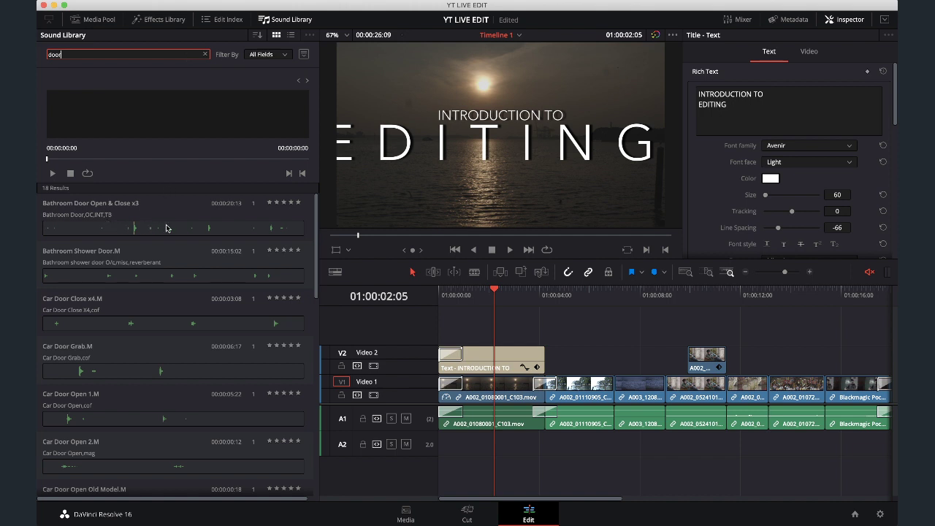
scroll(103, 222, down, 10)
scroll(102, 222, up, 5)
scroll(102, 226, up, 3)
Replace the Sound Library search with *** to list every effect and browse to the BF sounds on wet ground
click(106, 52)
key(BackSpace)
key(BackSpace)
key(BackSpace)
key(BackSpace)
text(***)
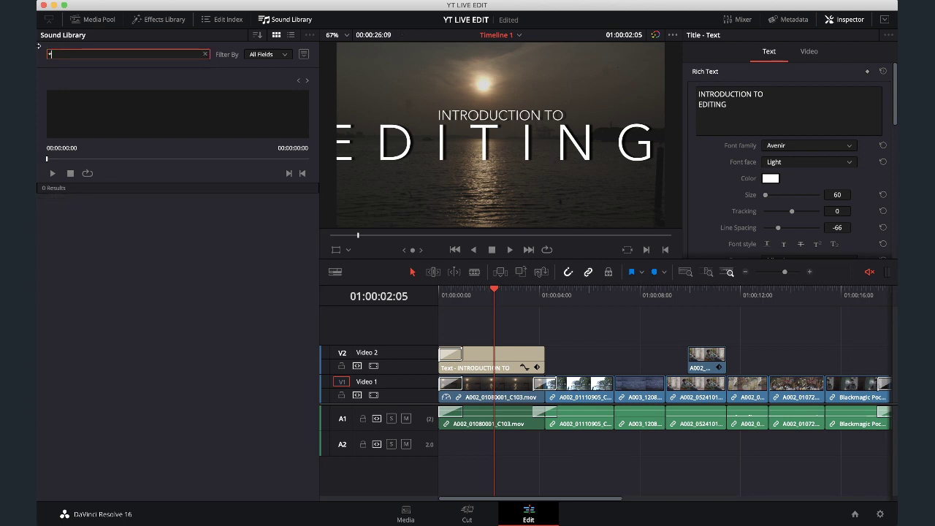
scroll(117, 314, down, 10)
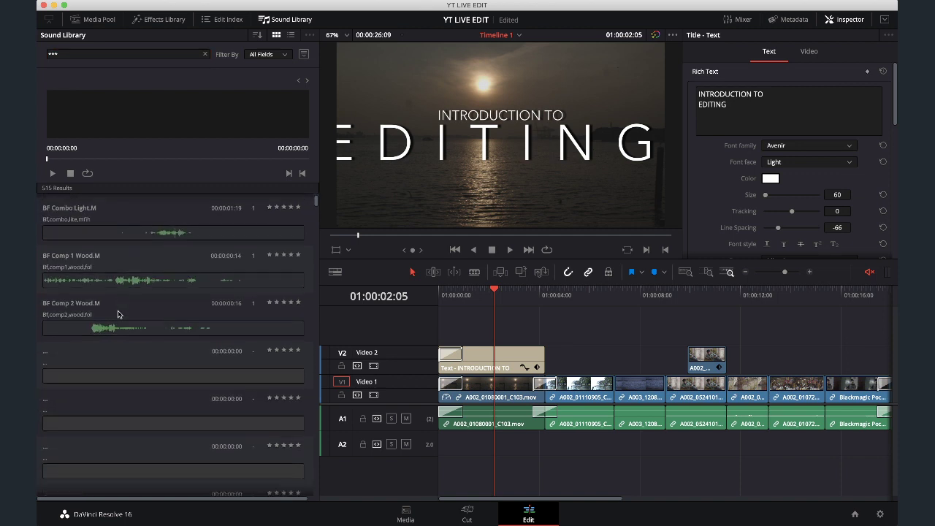
scroll(118, 314, down, 3)
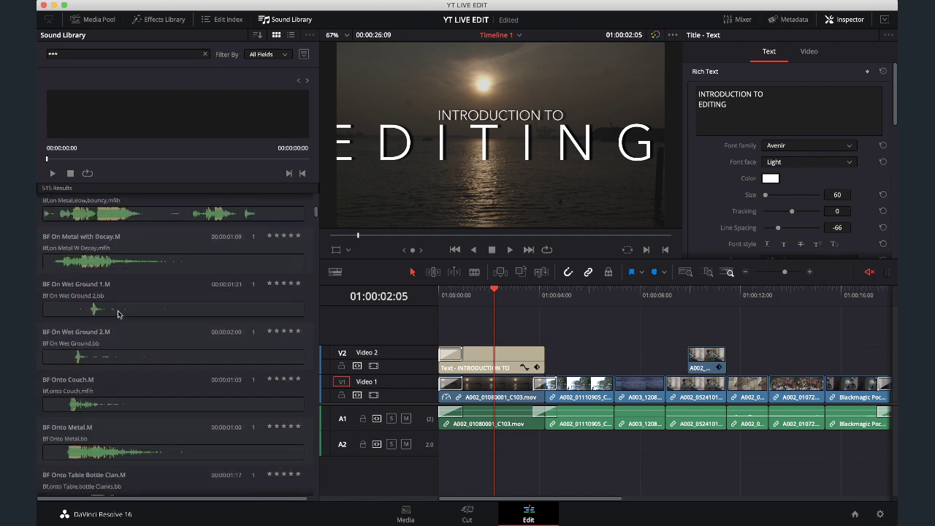
Place the BF On Wet Ground 1.M effect on audio track A2 beneath the end of the opening title and close the Sound Library
drag(118, 314, 523, 445)
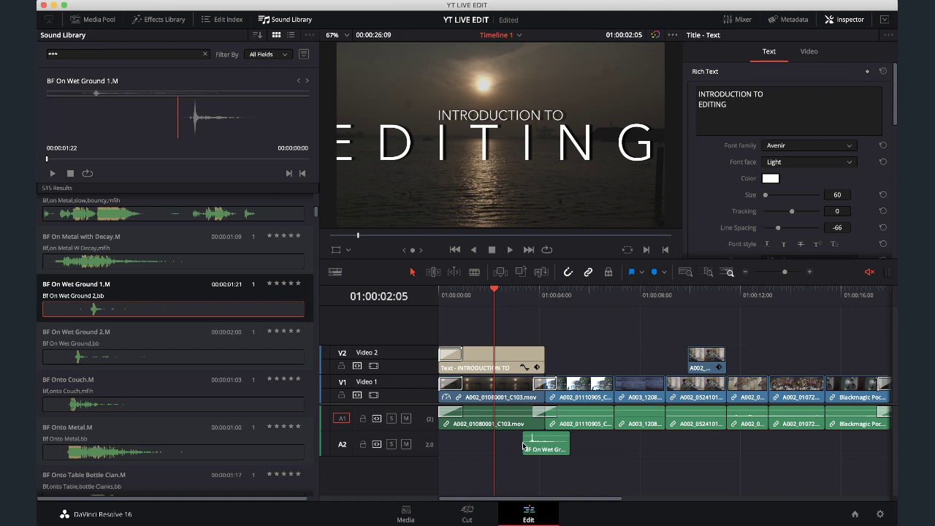
click(291, 35)
click(277, 35)
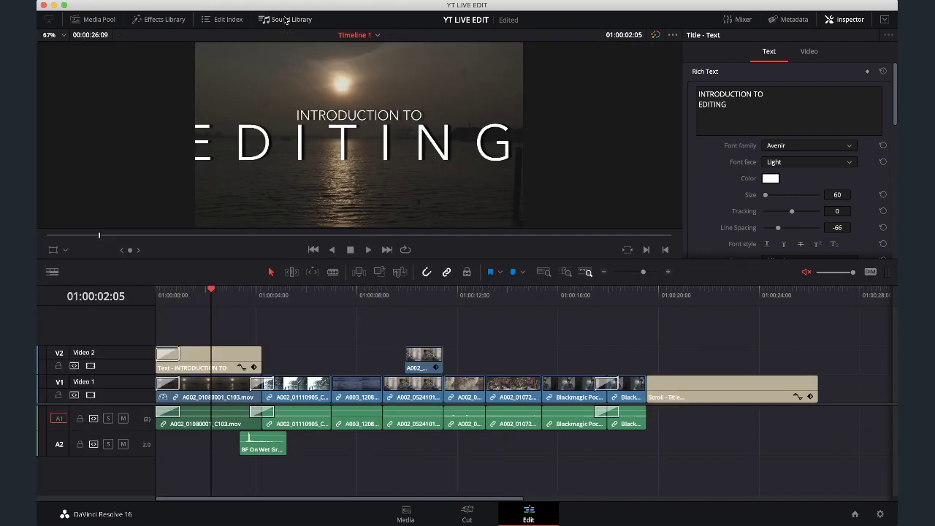
click(272, 20)
Show the Indoor Scene bin in the Media Pool and enlarge the Smart Bins area to reveal all its entries
click(103, 19)
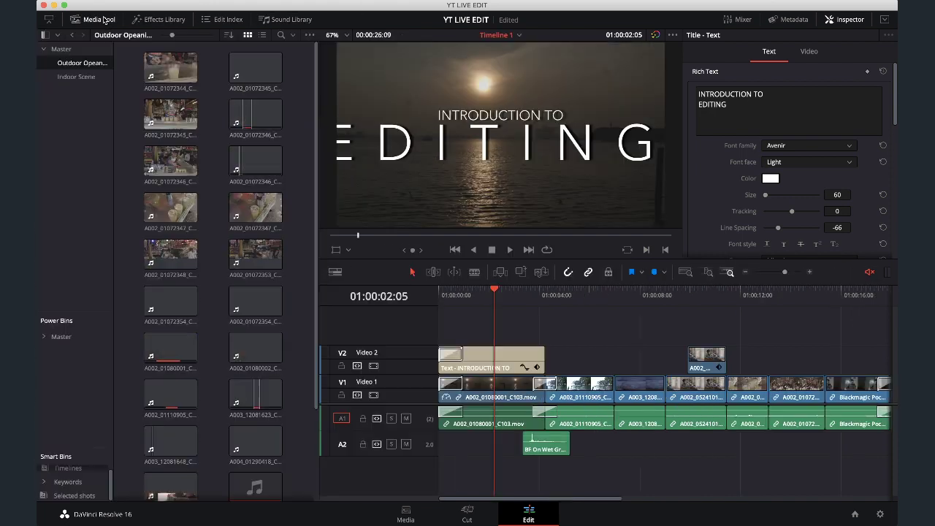
scroll(187, 145, down, 3)
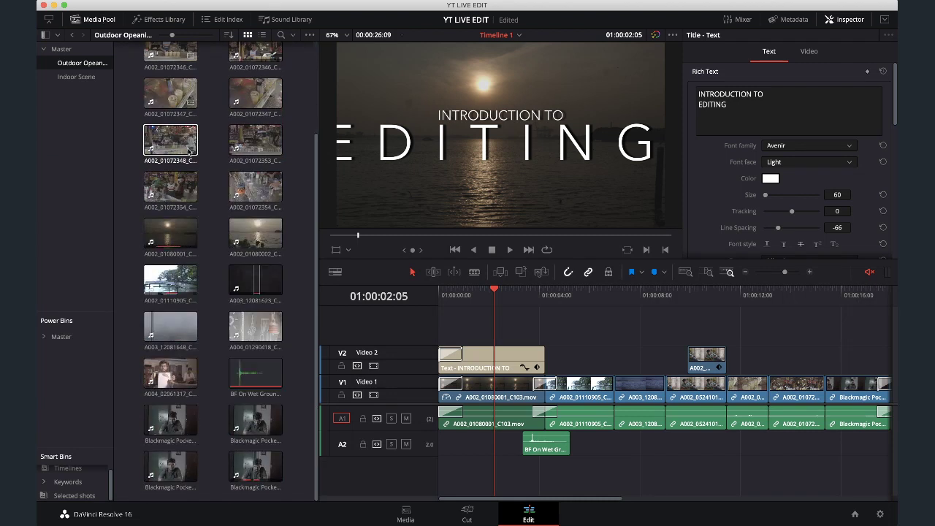
click(81, 76)
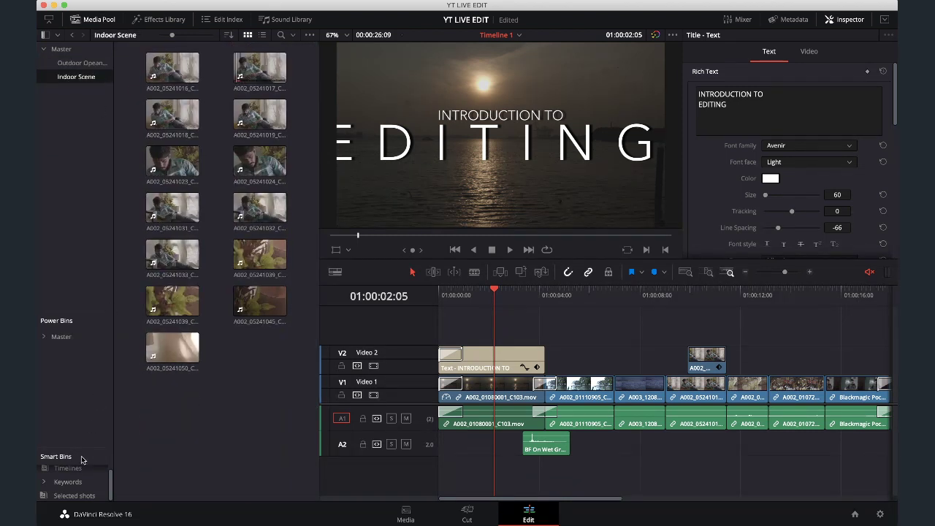
drag(82, 448, 81, 397)
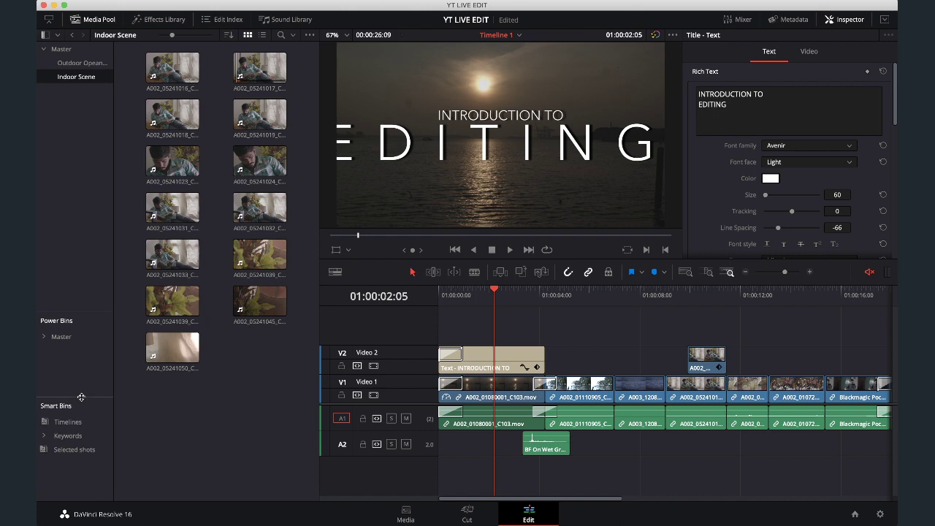
Try the Dual Pane Media Pool layout and return to the single pane
click(311, 35)
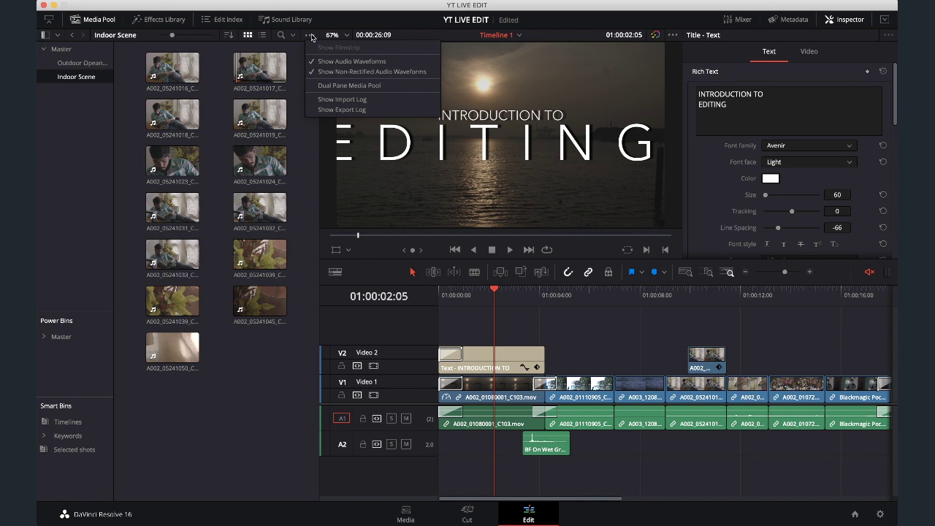
click(328, 86)
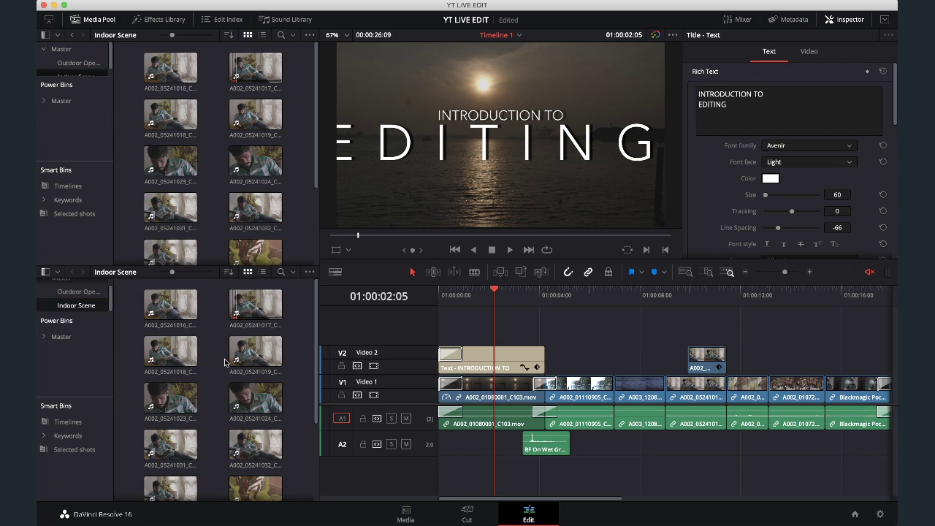
click(309, 34)
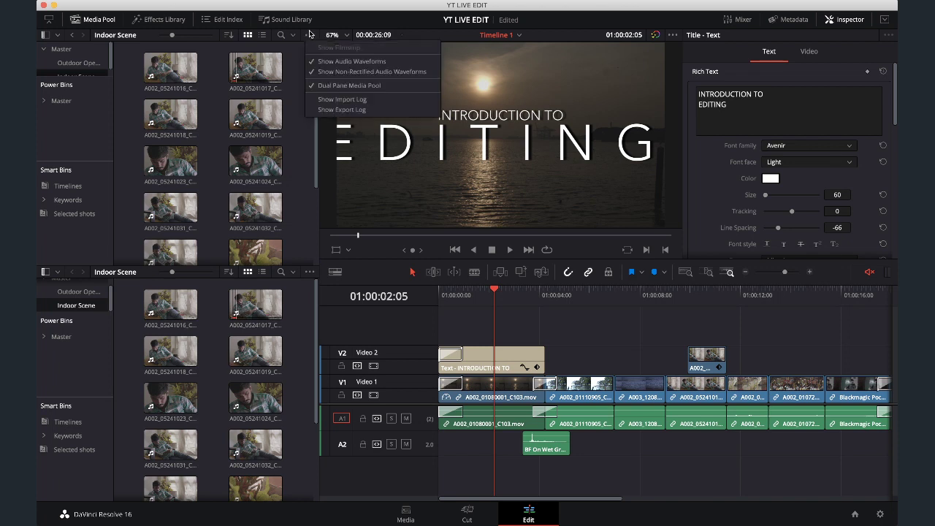
click(343, 85)
Open the Indoor Scene bin as a separate window, try it with the Media Pool hidden, and close the window
right_click(81, 77)
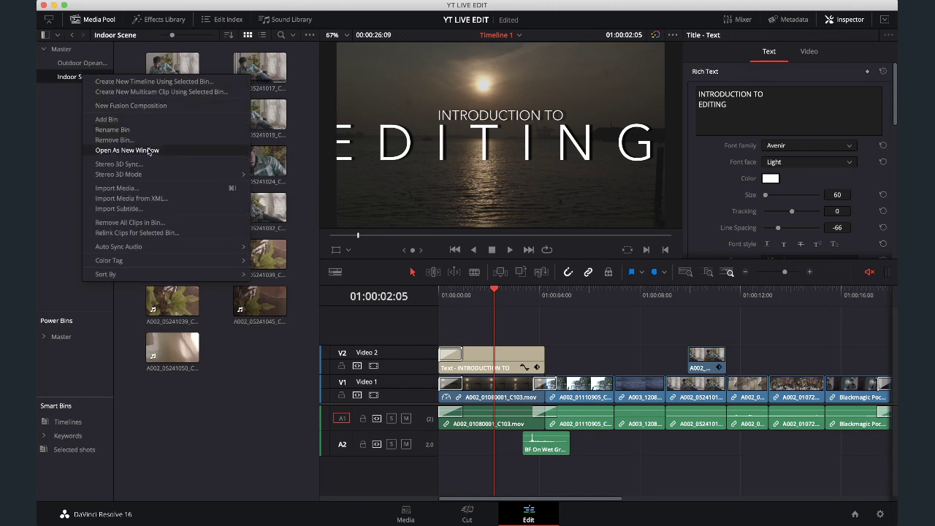
click(148, 151)
drag(361, 121, 467, 94)
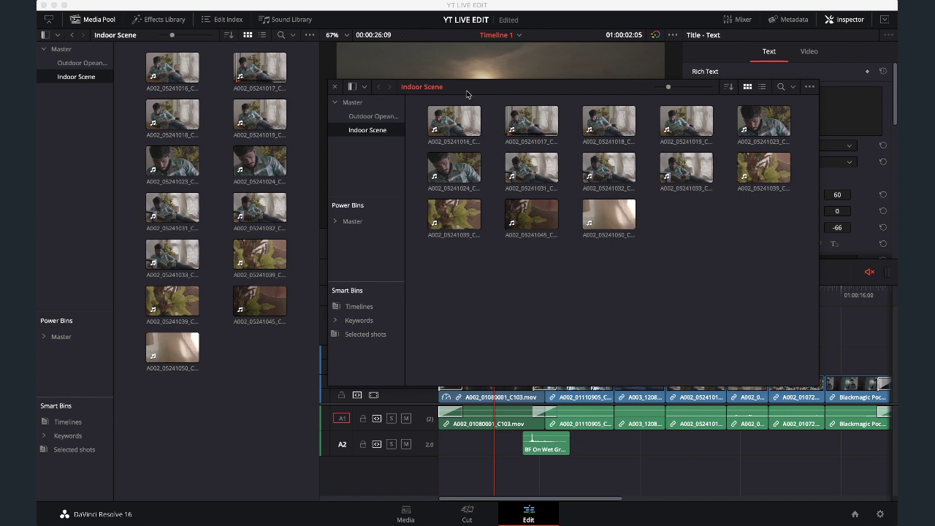
click(76, 19)
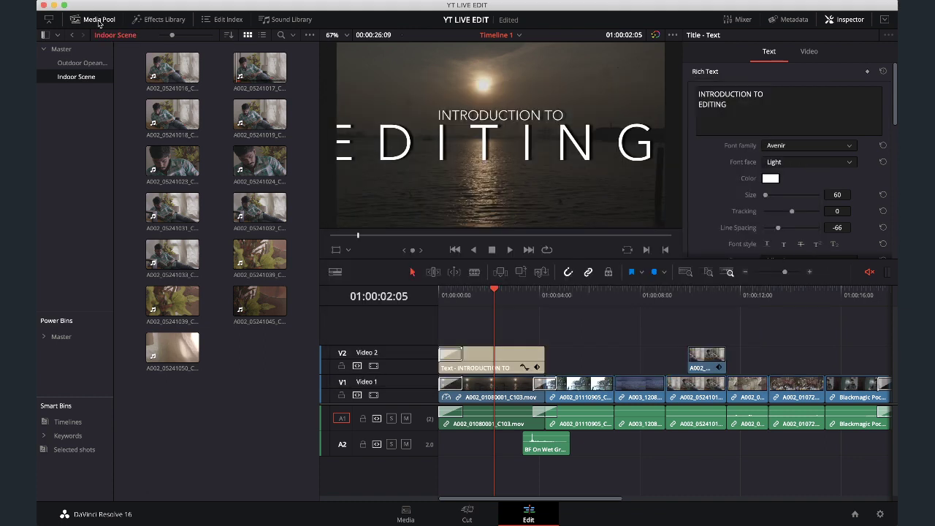
click(99, 22)
mouse_move(324, 504)
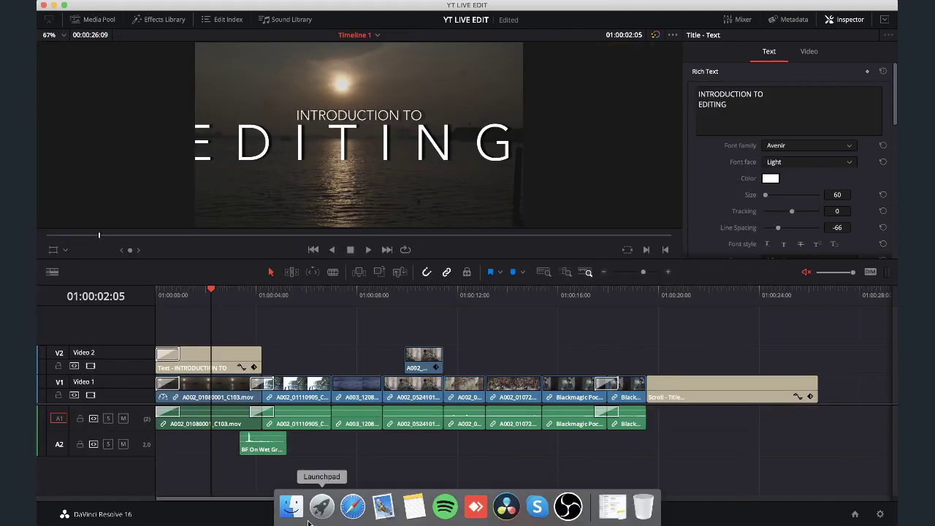
key(ctrl+Down)
click(667, 142)
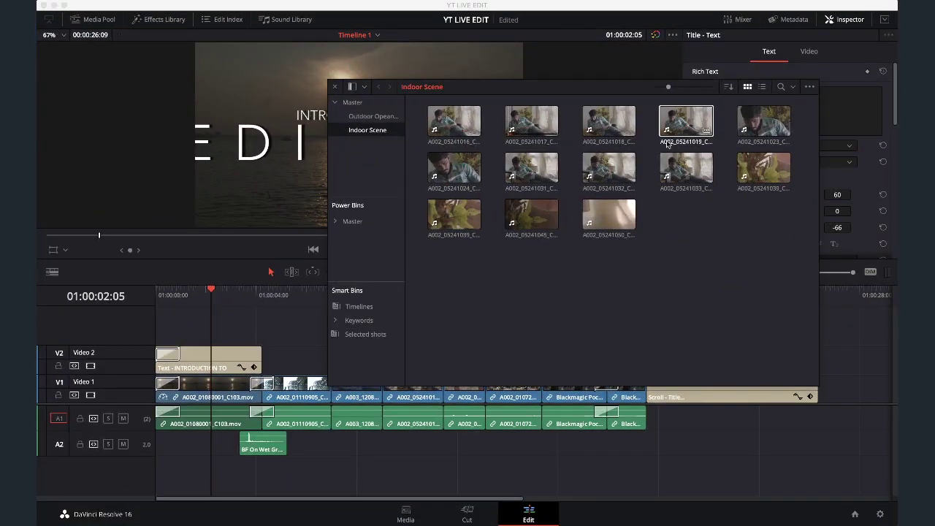
click(335, 87)
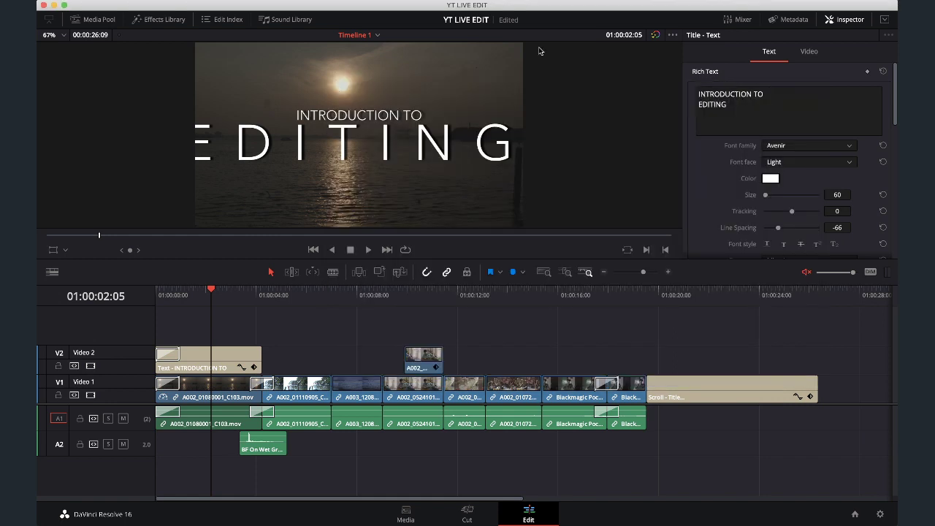
Load A002_05241018_C003.mov from the Indoor Scene bin into the source viewer and hide the Inspector to show both viewers
click(92, 19)
double_click(175, 123)
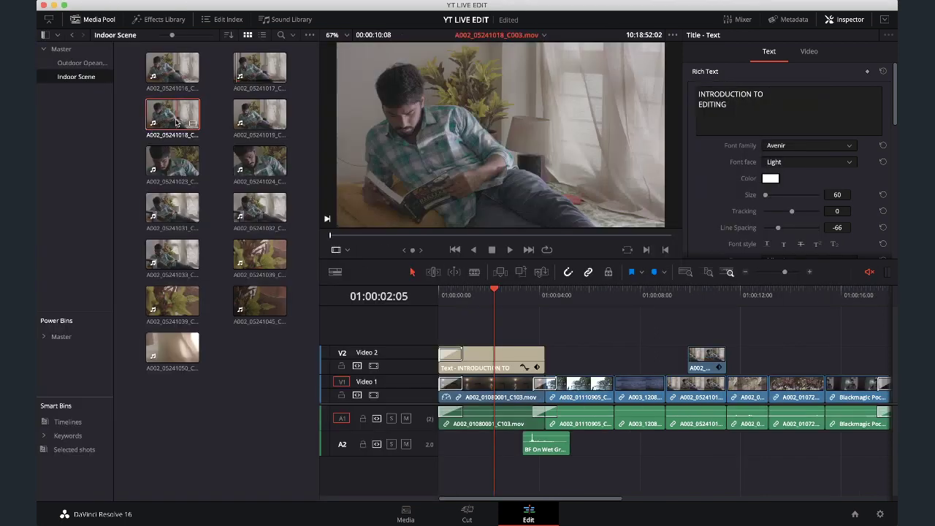
click(848, 19)
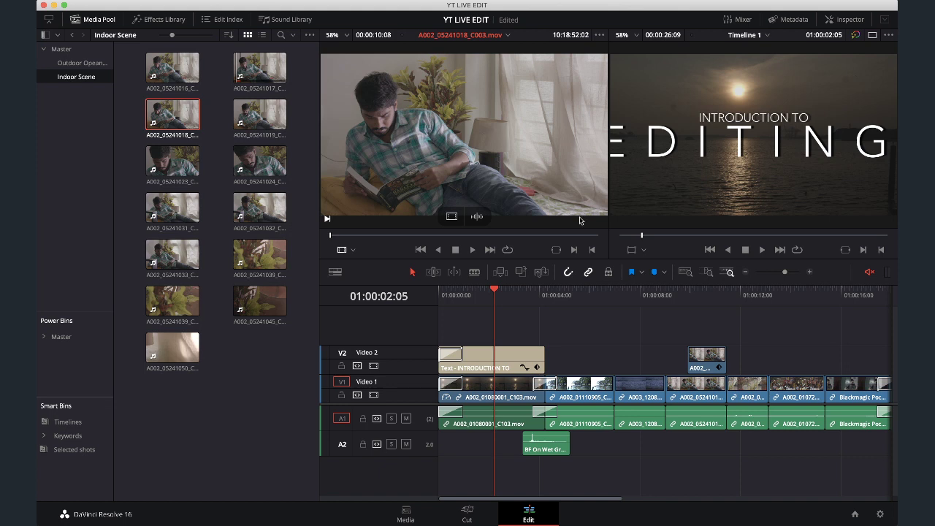
Move the playhead to 01:00:06:15 and apply the Rool down Disort Fusion transition between the second and third clips on Video 1
drag(582, 296, 605, 298)
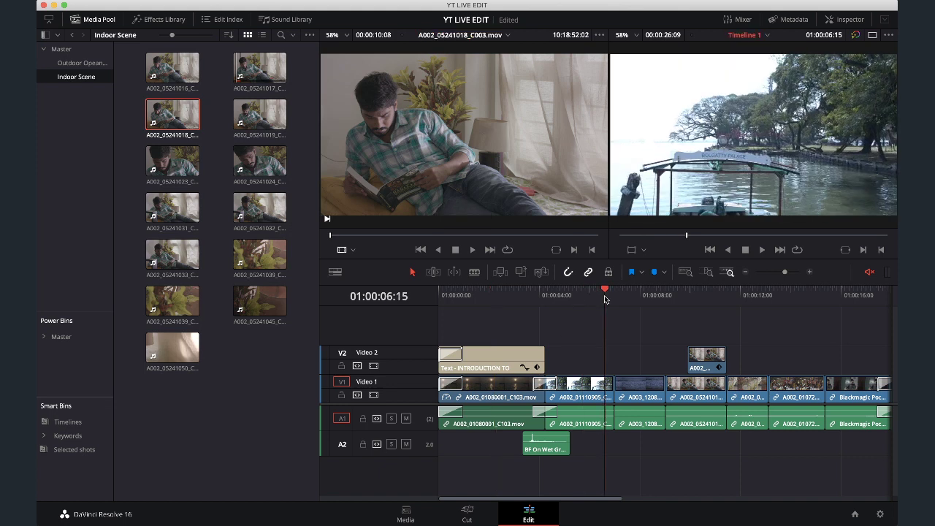
click(88, 22)
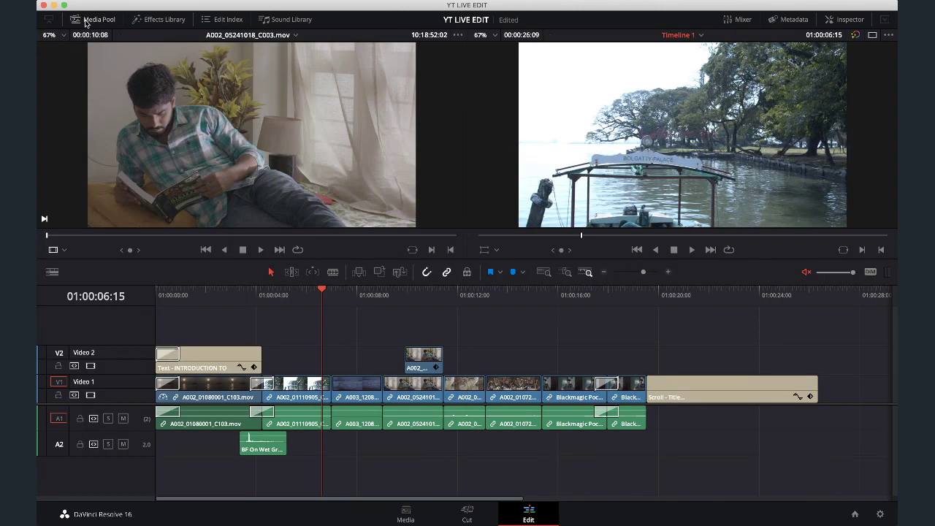
click(148, 21)
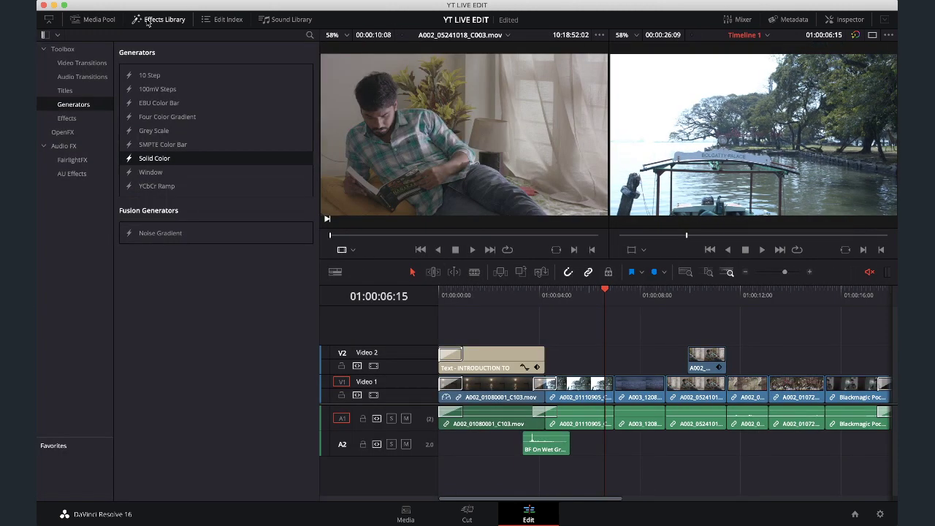
click(82, 62)
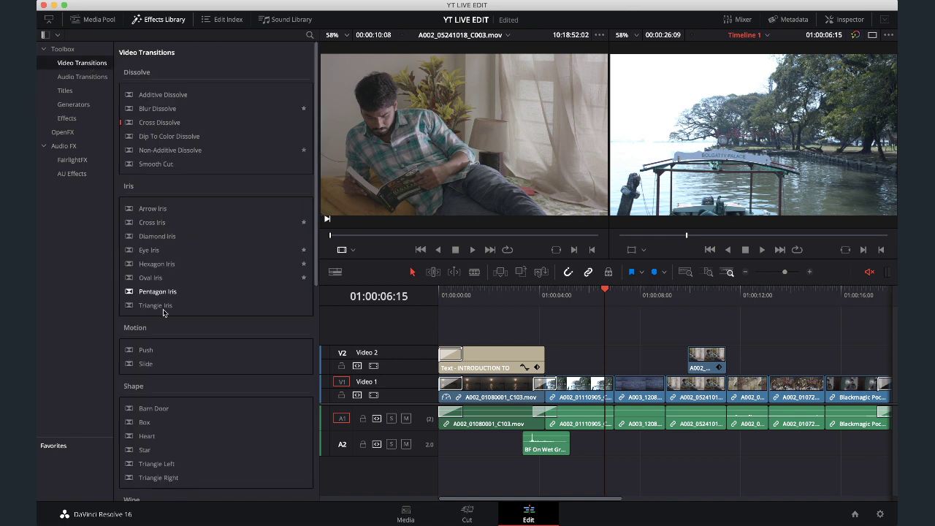
scroll(164, 313, down, 10)
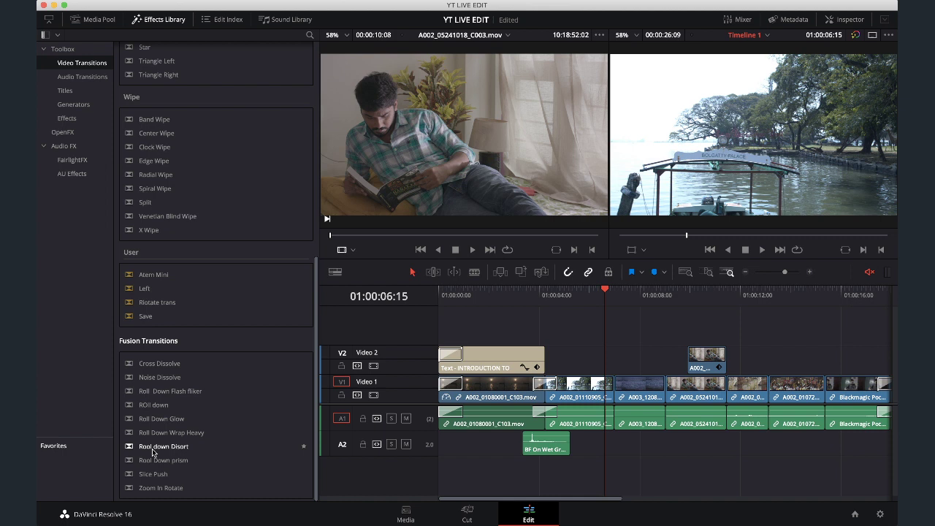
drag(146, 450, 620, 389)
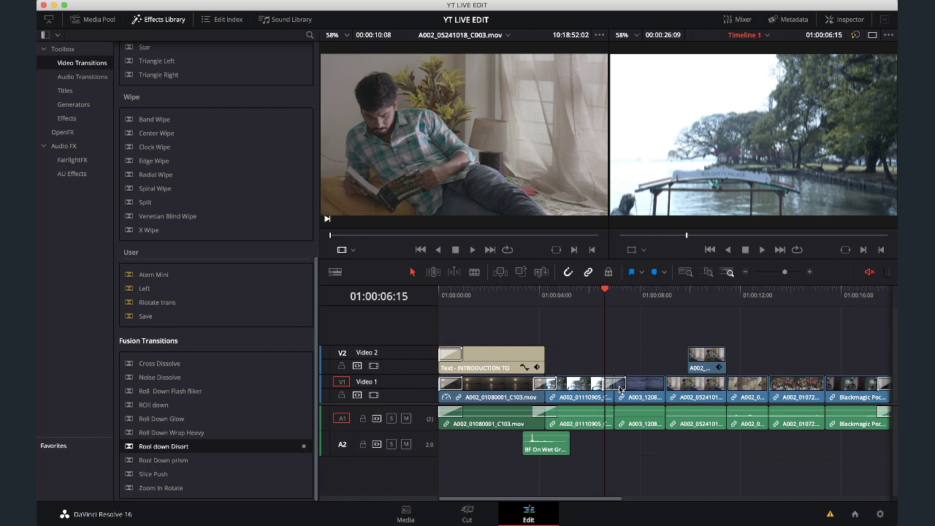
Set the render cache mode to User
click(325, 0)
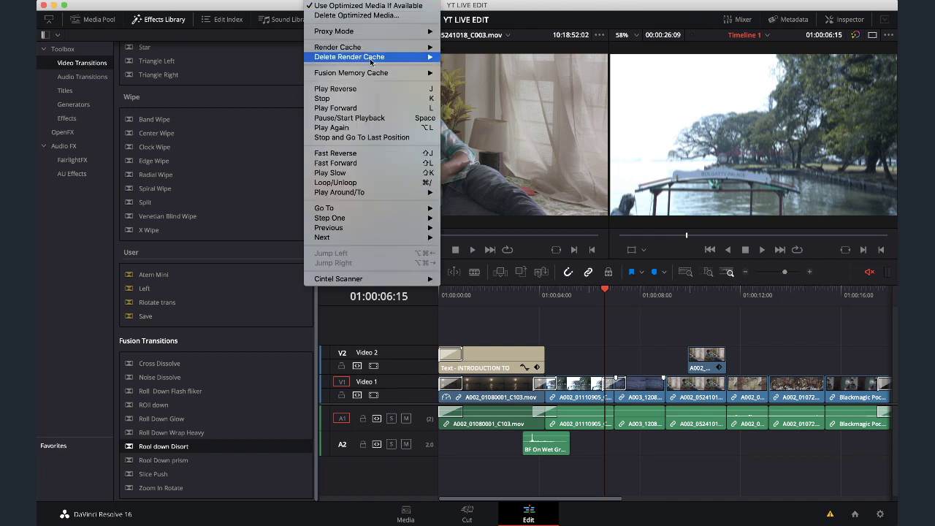
mouse_move(359, 47)
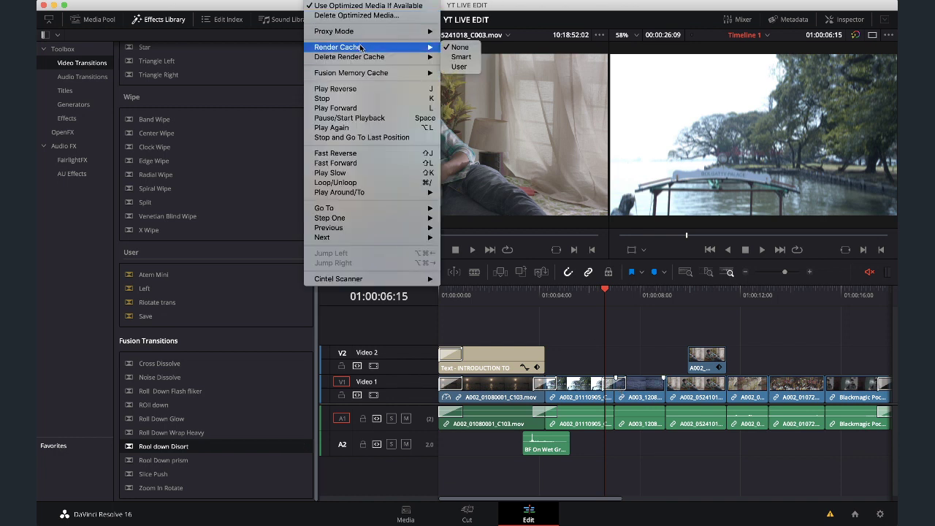
click(459, 66)
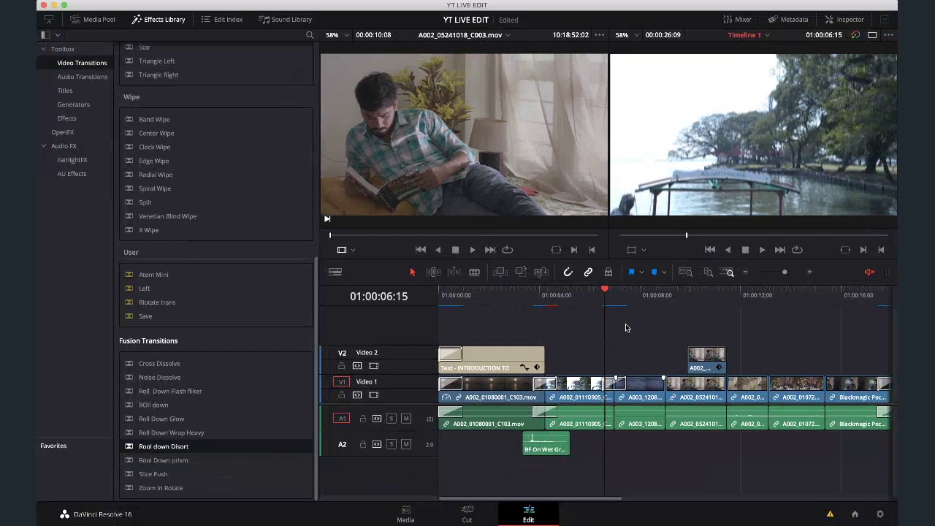
Play and scrub through the Rool down Disort transition between the second and third clips on Video 1 to check its cached playback
key(space)
click(592, 305)
key(space)
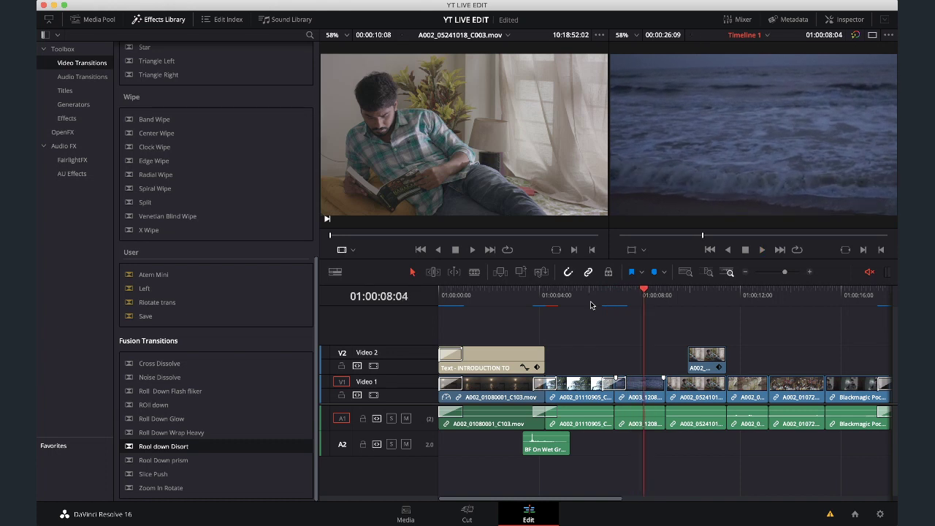
drag(625, 295, 622, 296)
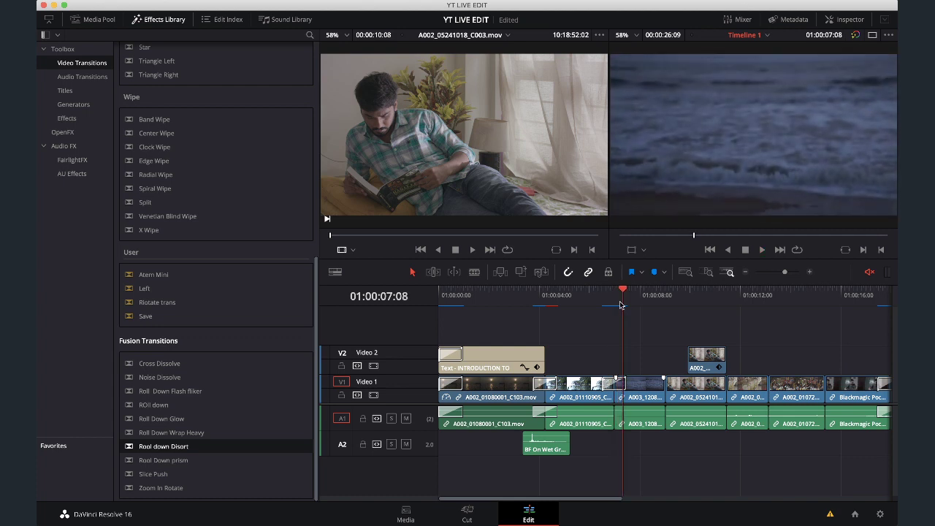
click(625, 385)
right_click(623, 385)
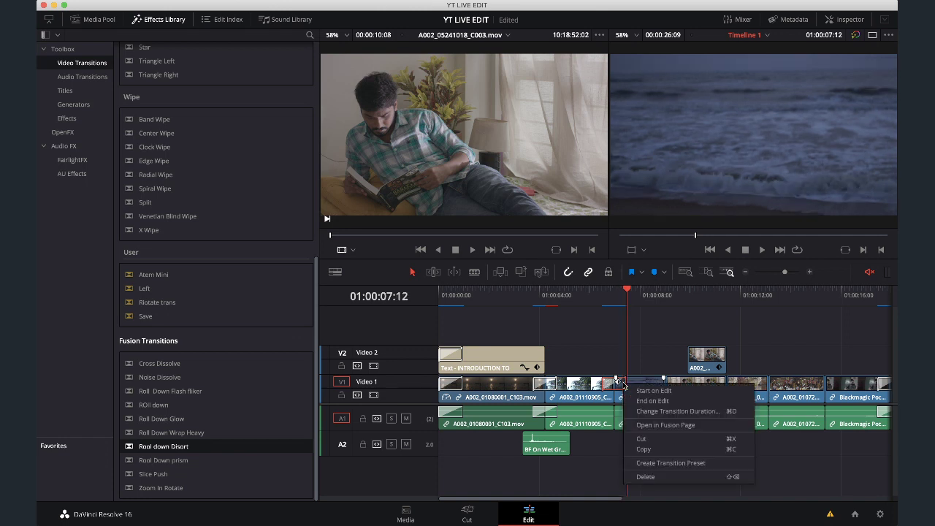
click(649, 356)
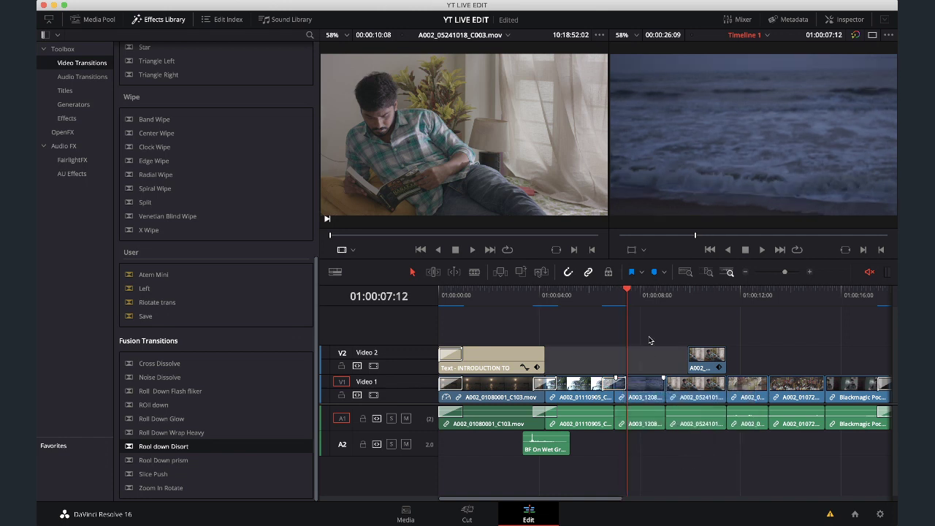
click(649, 340)
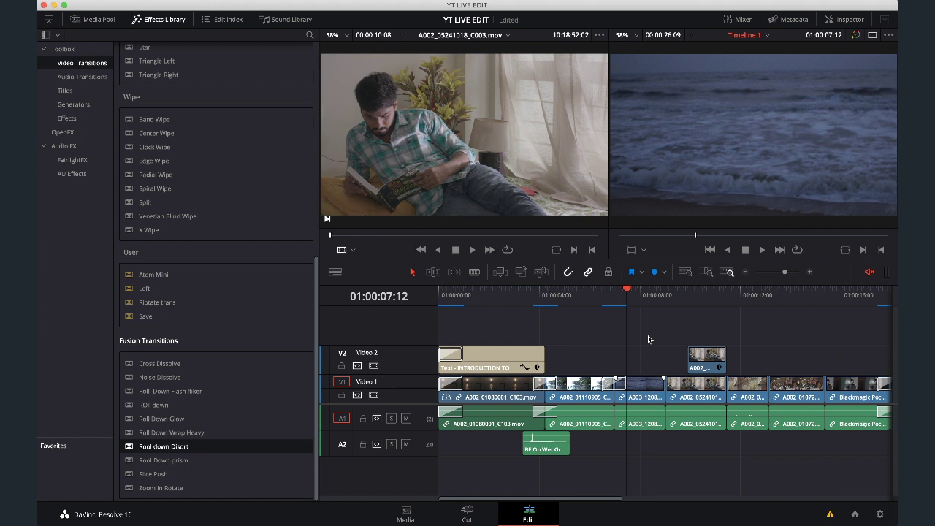
drag(627, 299, 585, 301)
key(space)
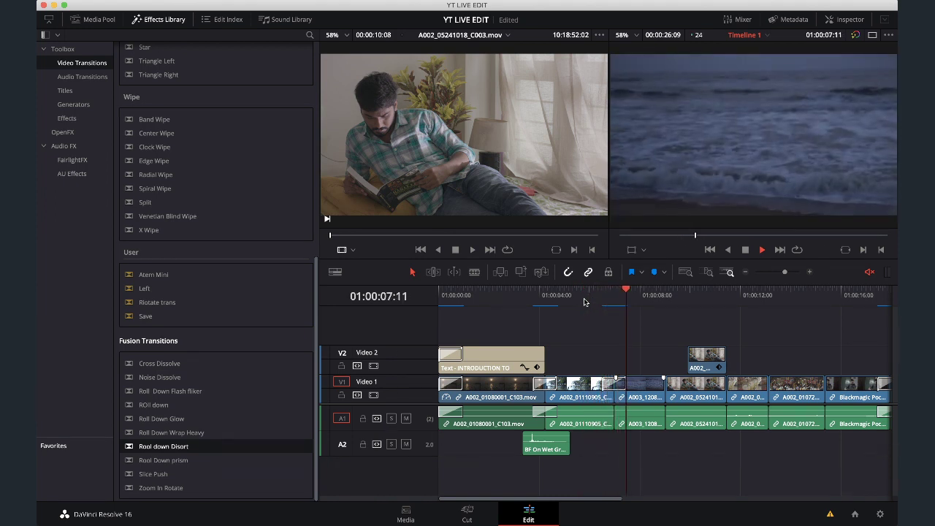
key(space)
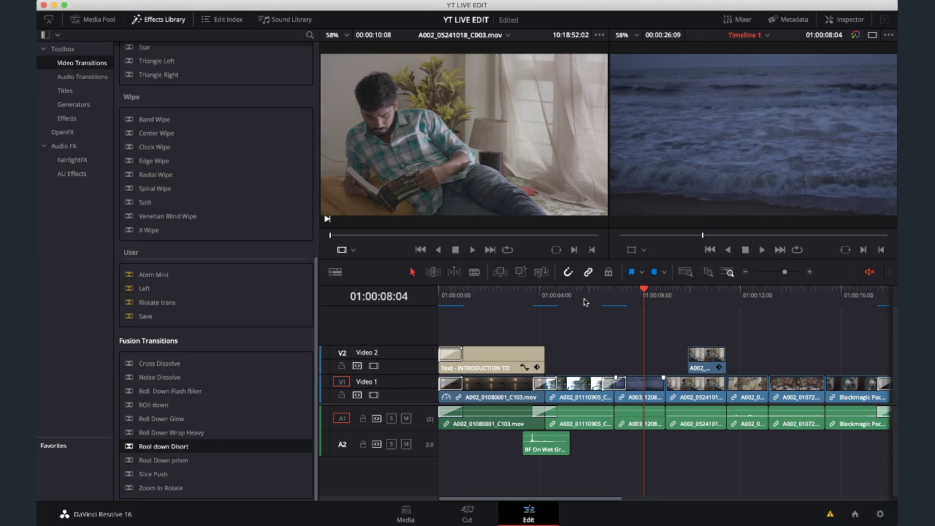
click(587, 300)
key(space)
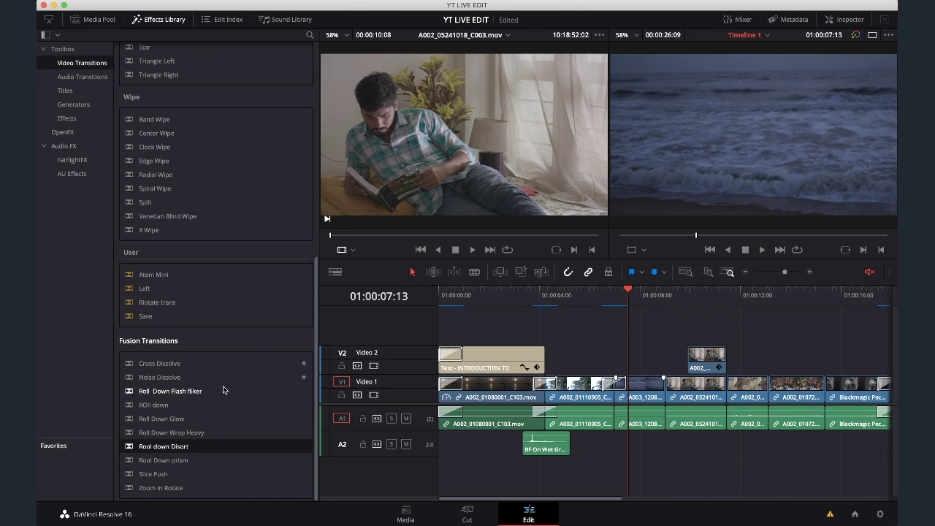
Apply the Zoom In Rotate Fusion transition between the third and fourth clips on Video 1 and play through it
click(185, 419)
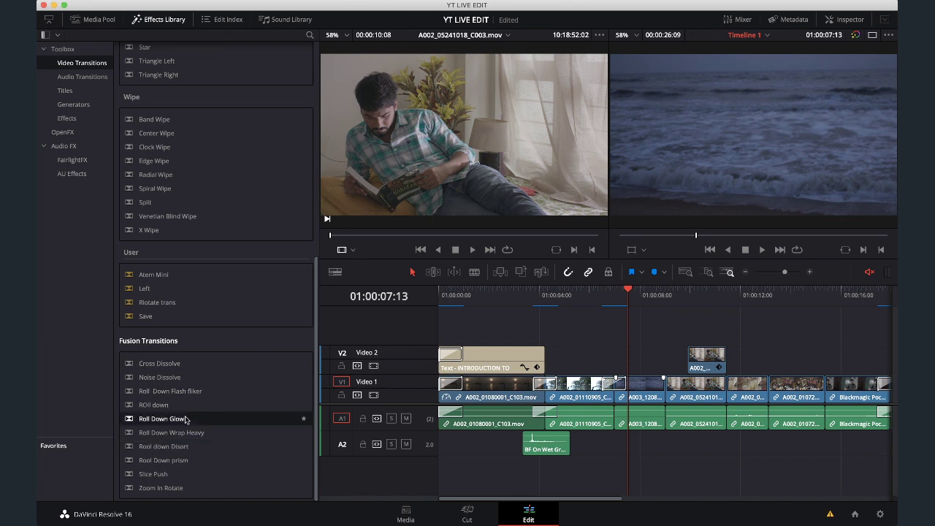
click(173, 475)
click(173, 488)
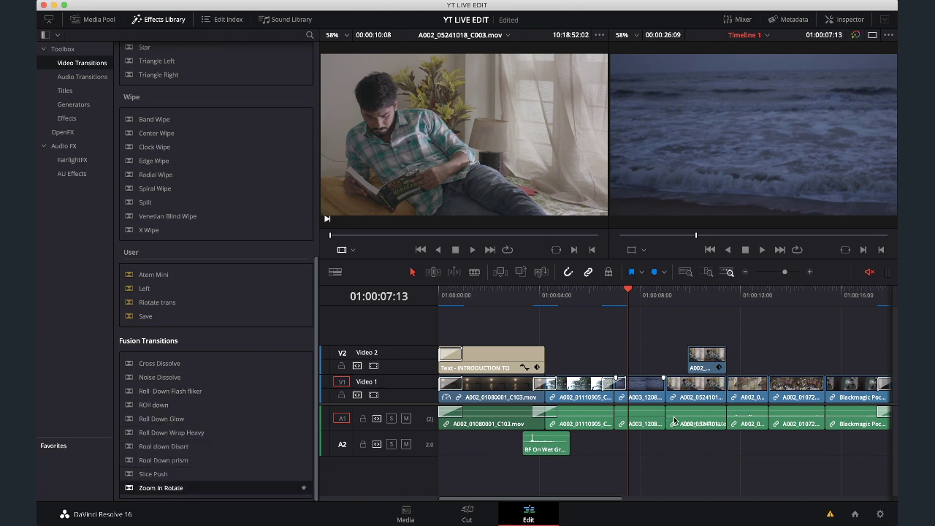
key(space)
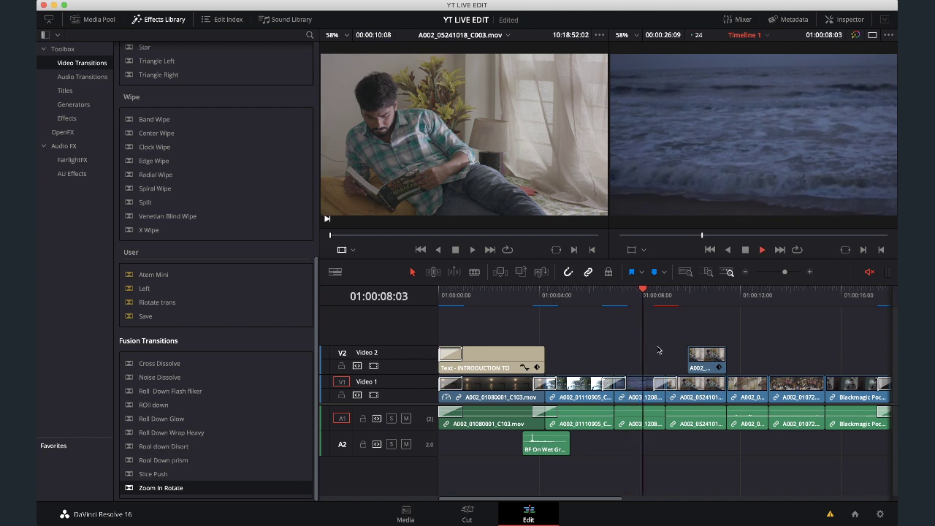
key(space)
key(space)
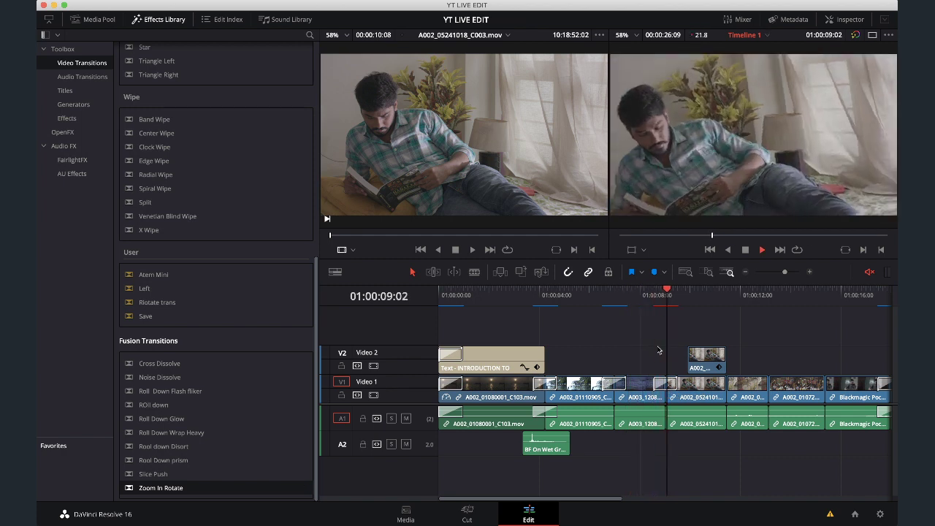
key(space)
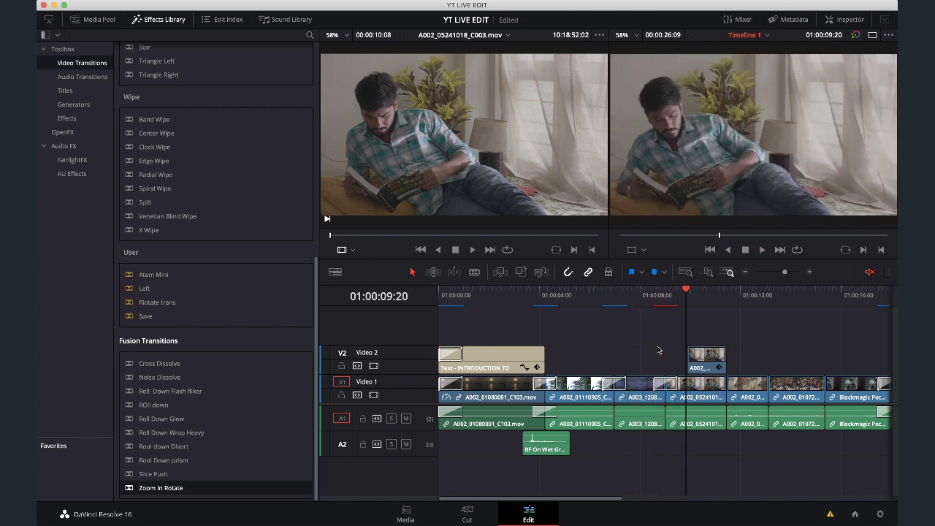
Replay the cut between the third and fourth clips and remove its Zoom In Rotate transition
click(658, 388)
click(656, 301)
key(space)
key(space)
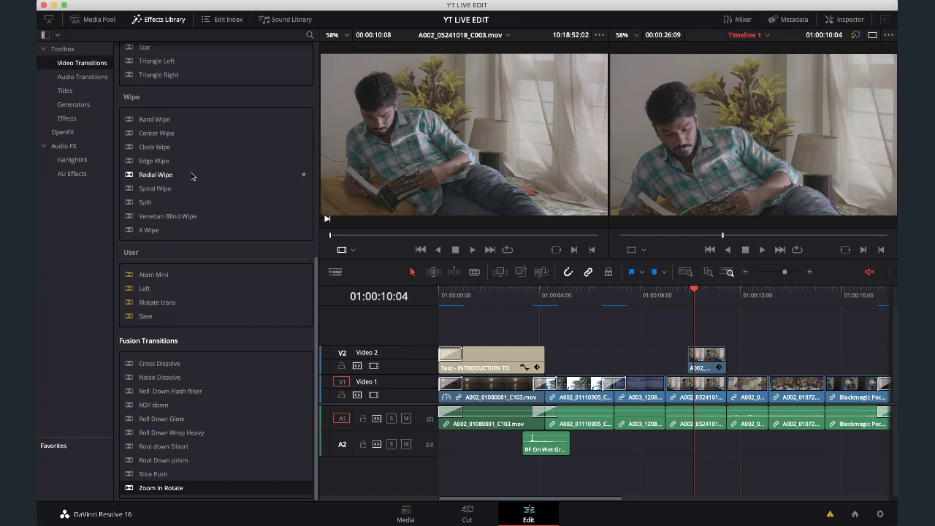
Move the Scroll title up to Video 2 and place a Solid Color generator beneath it on Video 1
click(85, 105)
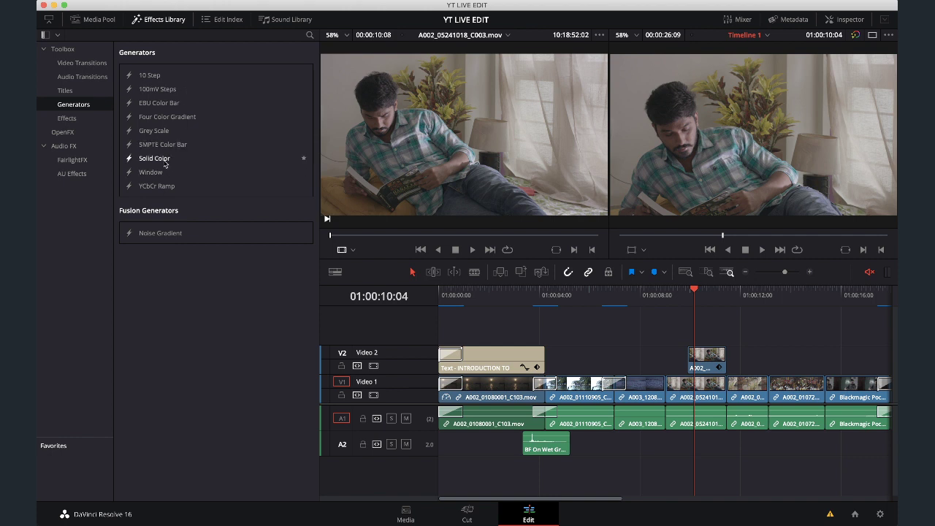
scroll(621, 377, right, 10)
mouse_move(654, 291)
mouse_down()
mouse_move(722, 291)
mouse_move(672, 291)
mouse_up()
drag(667, 380, 669, 358)
drag(177, 159, 625, 393)
Set the color of the Solid Color generator on Video 1 to a dark navy blue
click(625, 393)
click(845, 20)
click(845, 20)
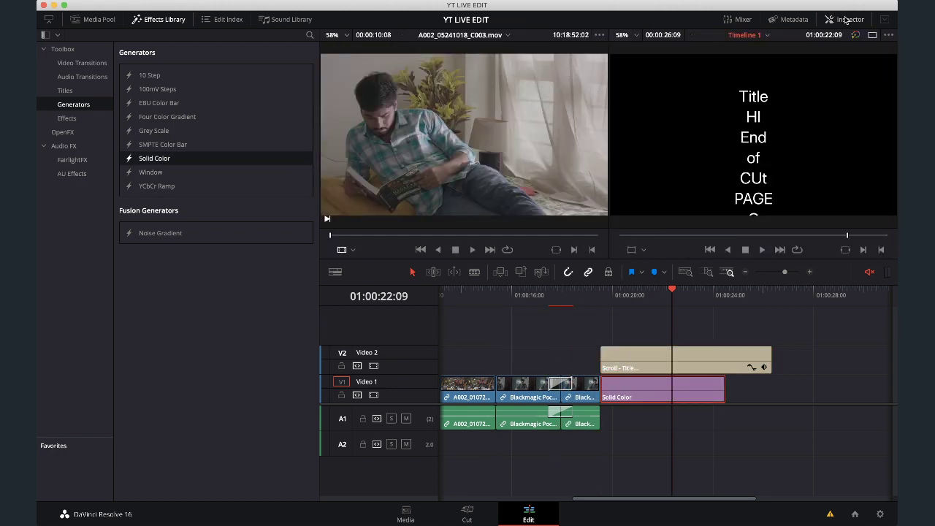
click(845, 20)
click(771, 88)
drag(70, 479, 114, 479)
click(83, 429)
drag(83, 430, 85, 420)
click(130, 515)
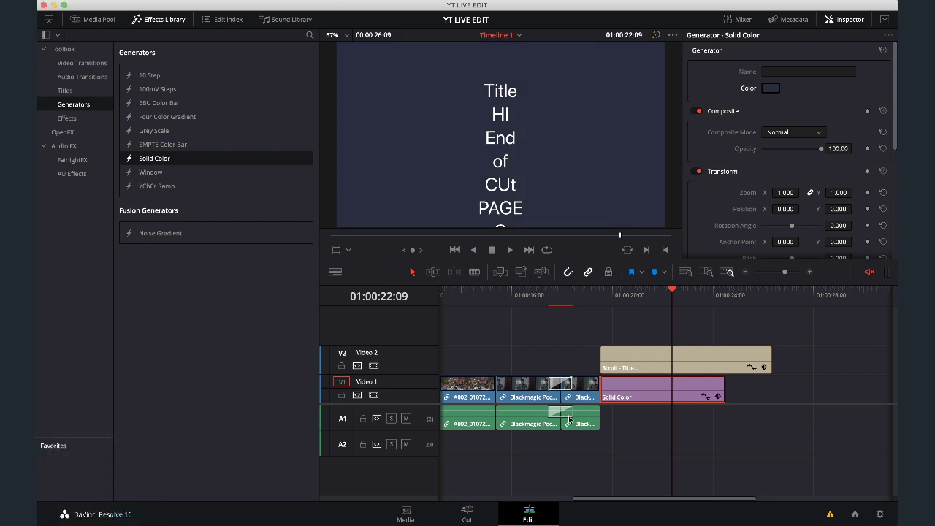
Correct "CUt" to "Cut" in the Scroll title's text and delete the final line "G"
click(691, 355)
scroll(735, 122, down, 2)
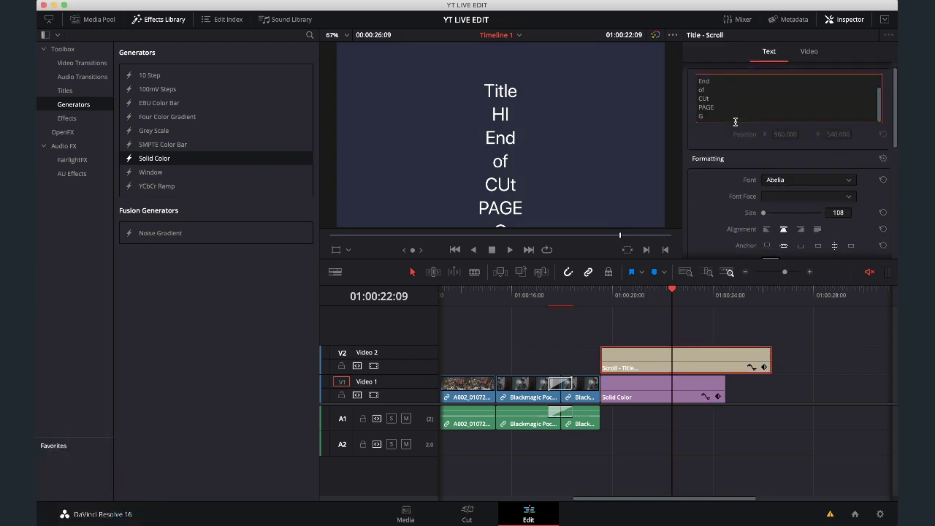
key(BackSpace)
key(BackSpace)
text(ut)
scroll(721, 102, down, 1)
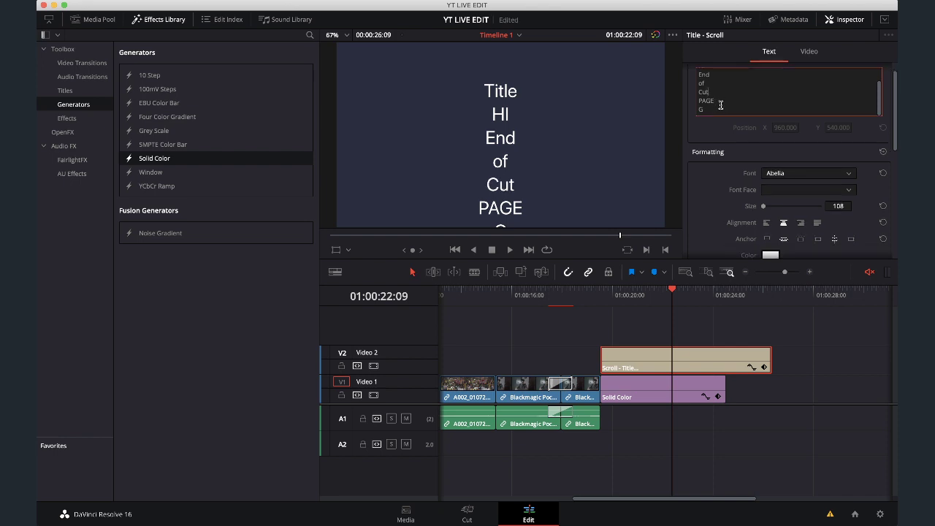
key(BackSpace)
key(BackSpace)
Set the font of the Scroll title to Avenir
click(811, 174)
key(Down)
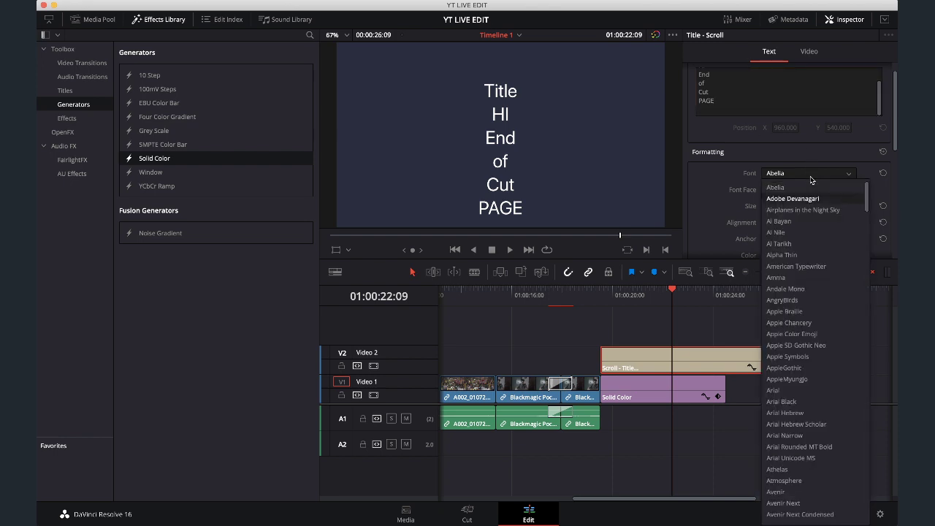
click(772, 67)
scroll(745, 81, up, 2)
drag(722, 93, 693, 96)
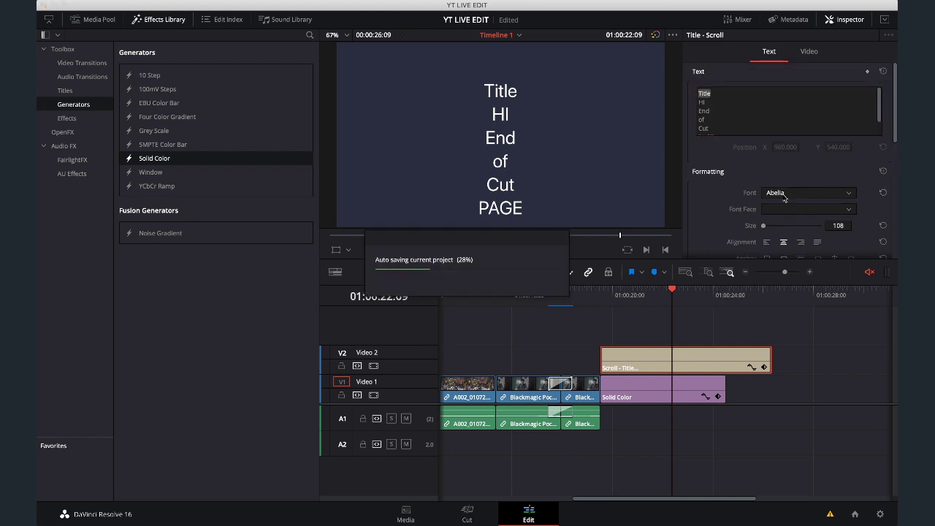
click(784, 194)
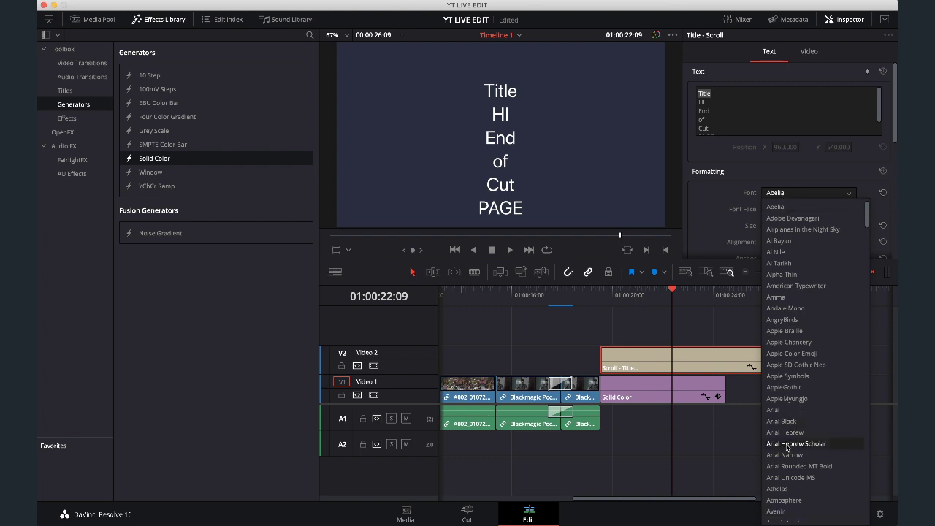
click(783, 511)
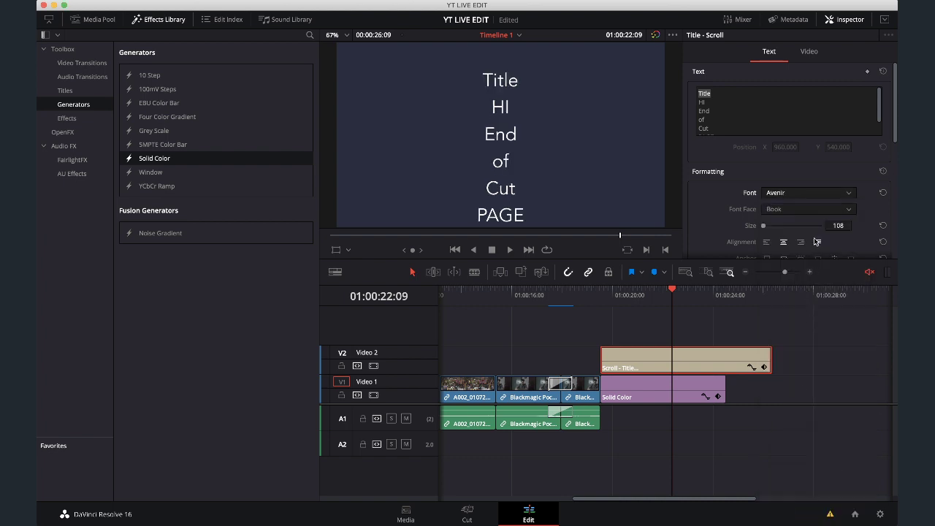
Try the Light font face on the Scroll title and settle on Heavy
click(790, 210)
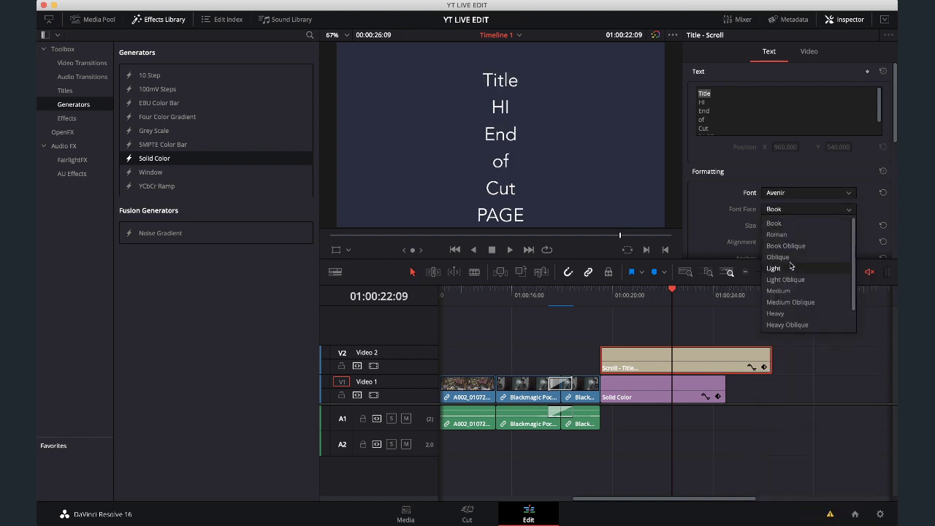
click(791, 267)
click(791, 212)
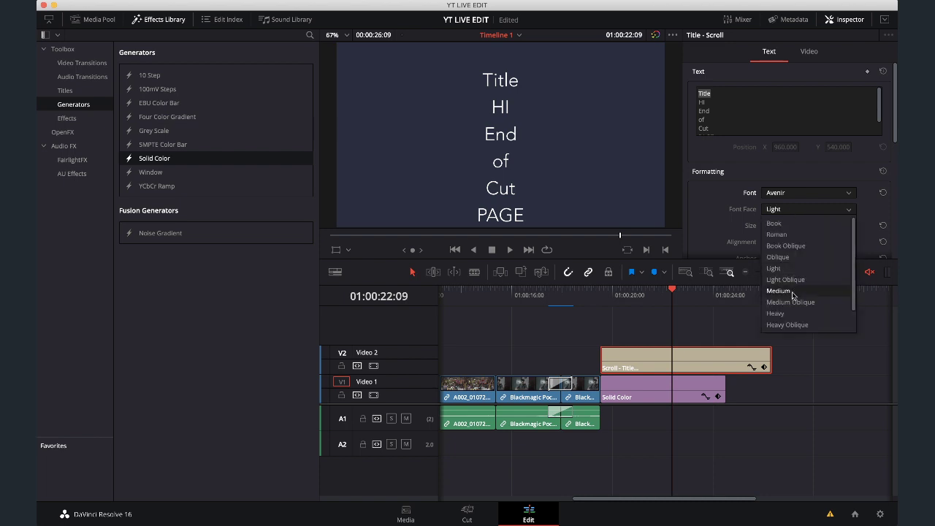
click(791, 313)
click(757, 130)
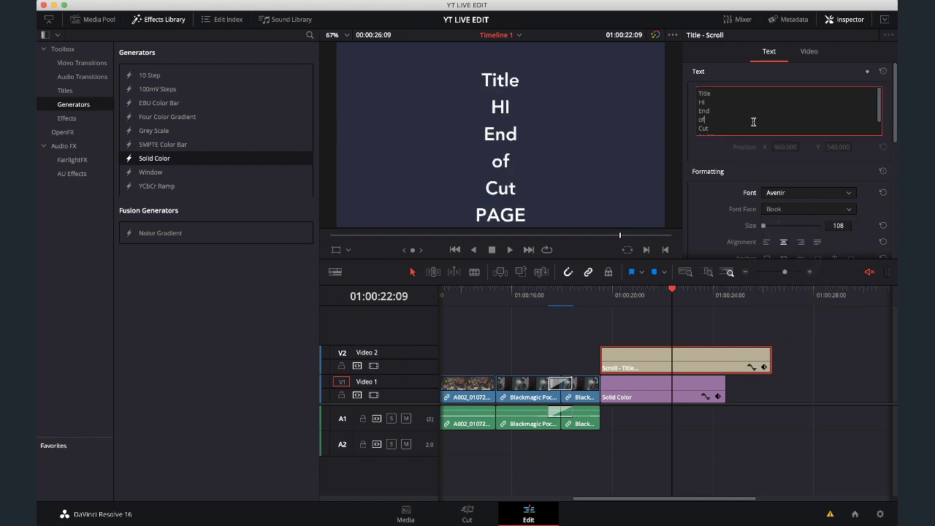
scroll(739, 185, down, 4)
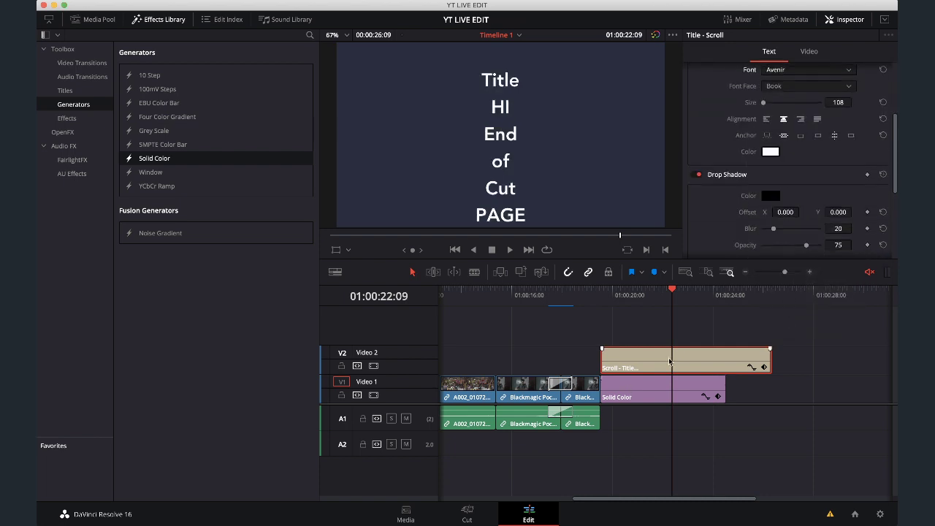
Show the Fusion Titles in the effects library and delete the "INTRODUCTION TO" text title from the start of Video 2
scroll(605, 358, left, 5)
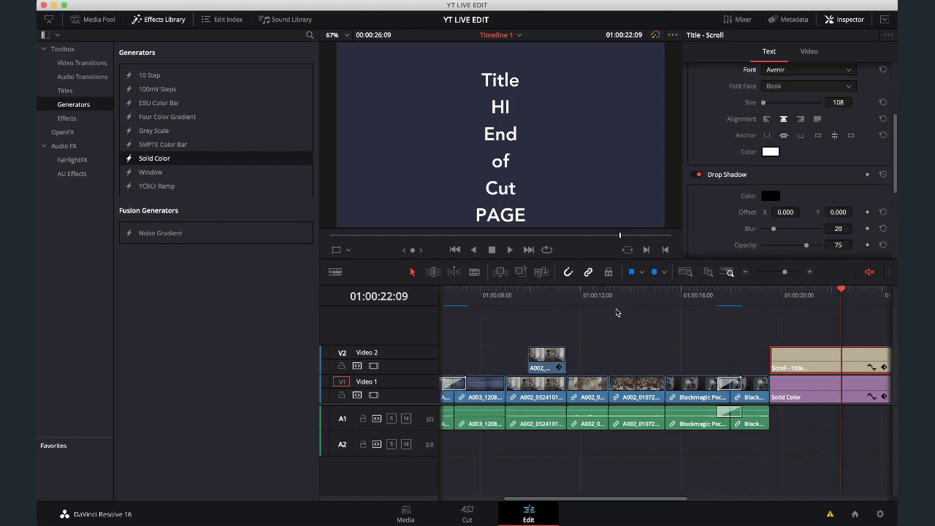
click(614, 307)
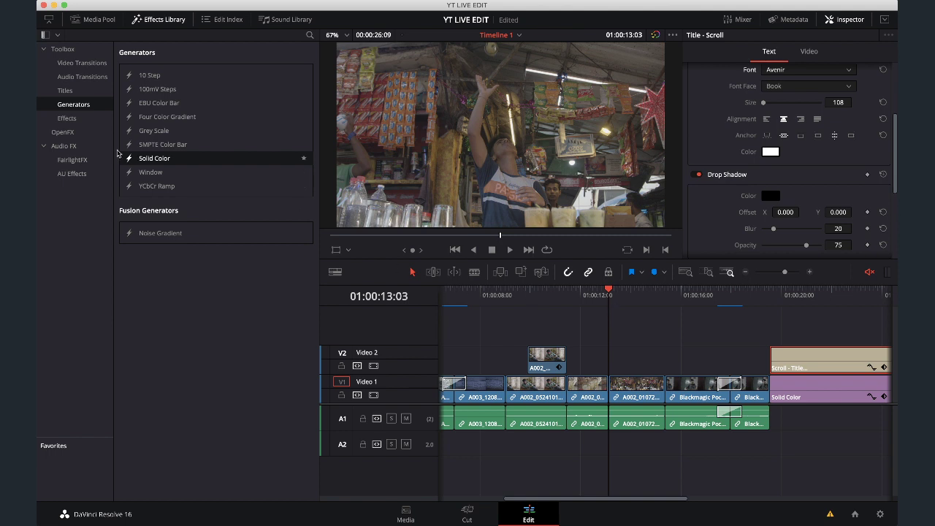
click(66, 92)
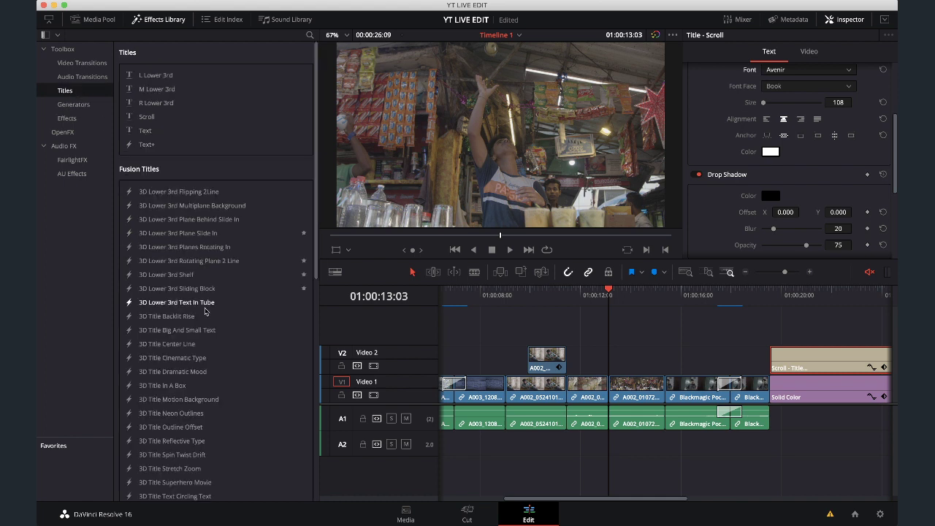
scroll(205, 307, down, 5)
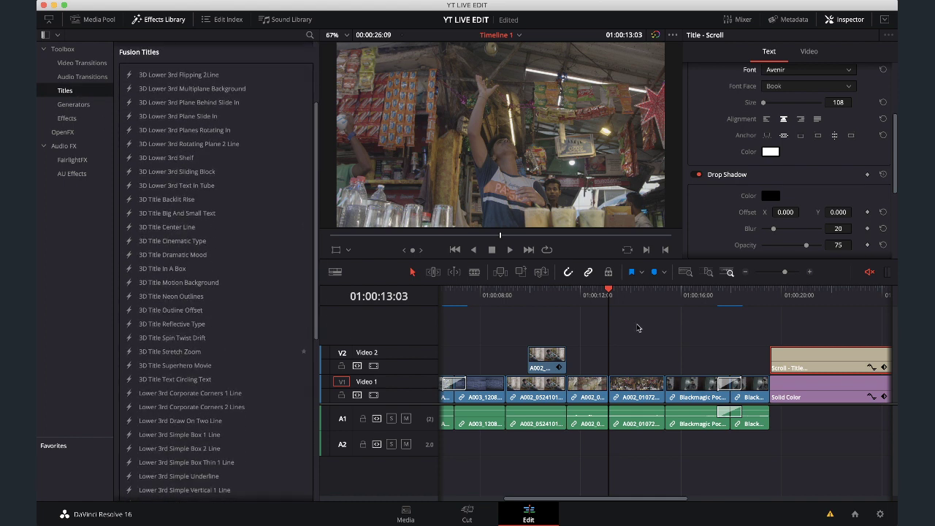
scroll(640, 328, left, 5)
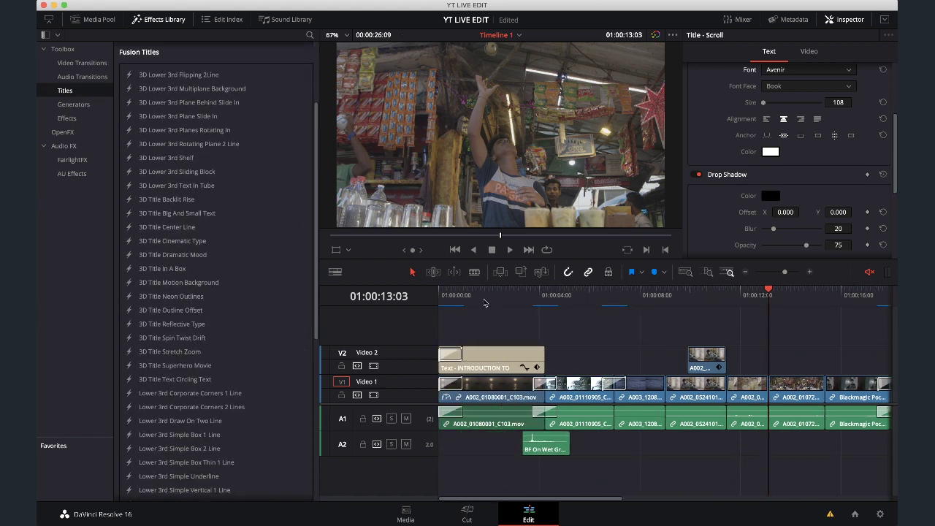
click(485, 300)
click(488, 355)
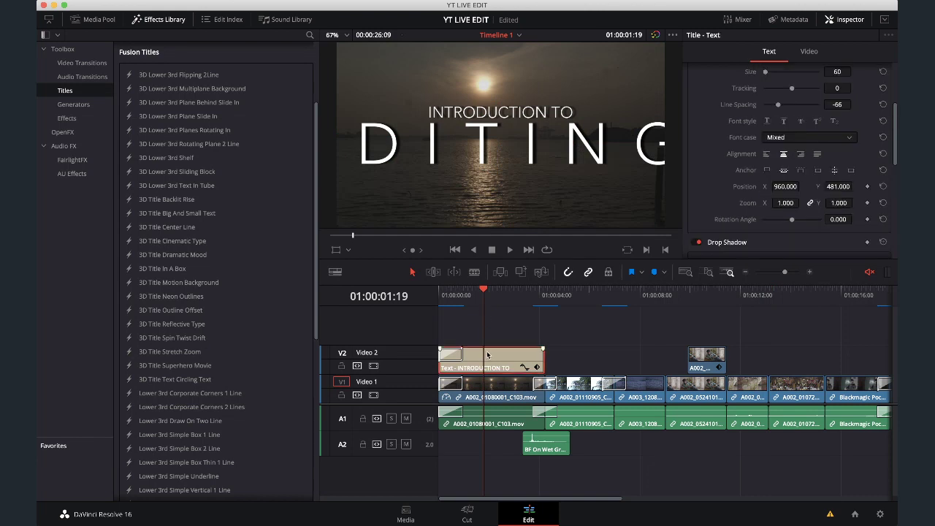
key(Delete)
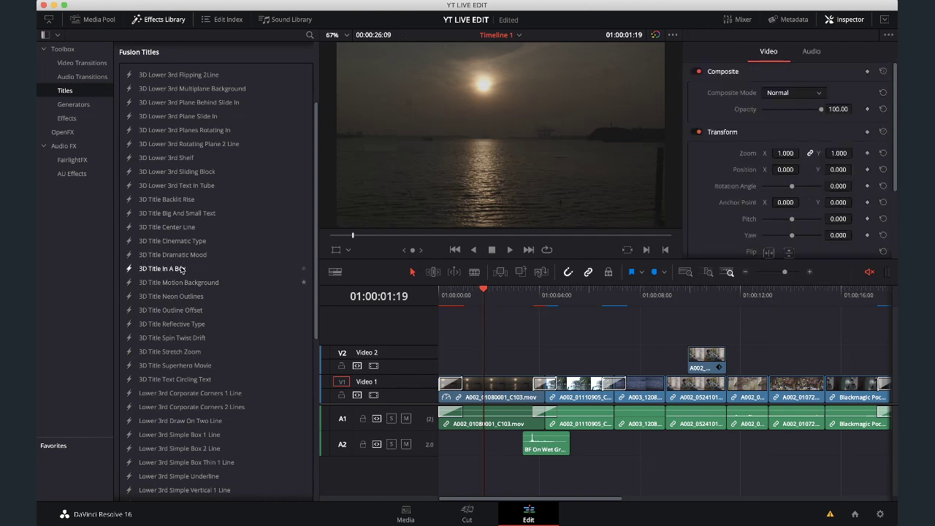
Add the 3D Title Big And Small Text Fusion title at the start of Video 2 and play it from the beginning
click(183, 269)
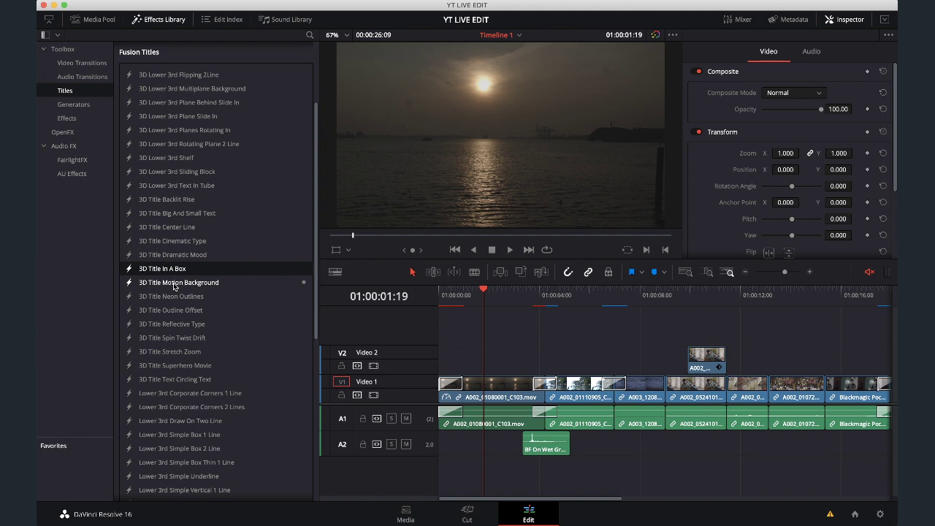
scroll(211, 390, down, 3)
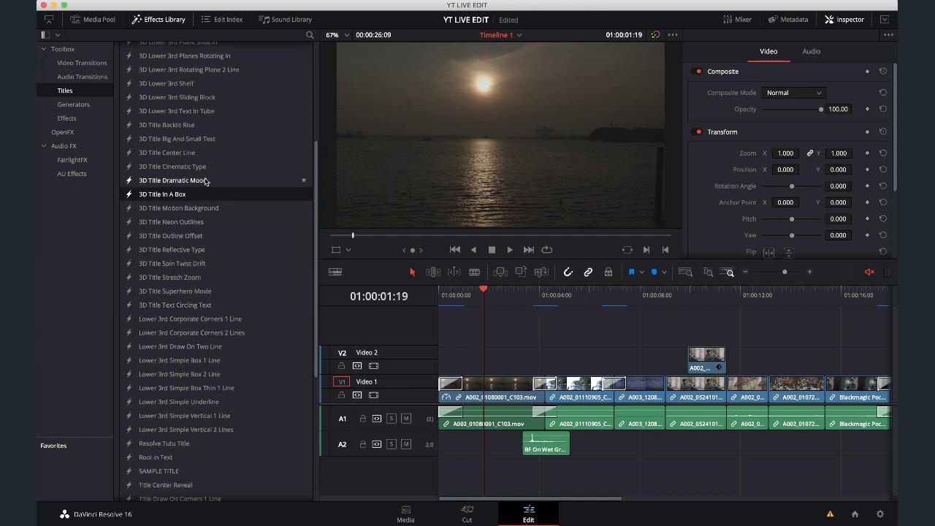
drag(188, 138, 442, 360)
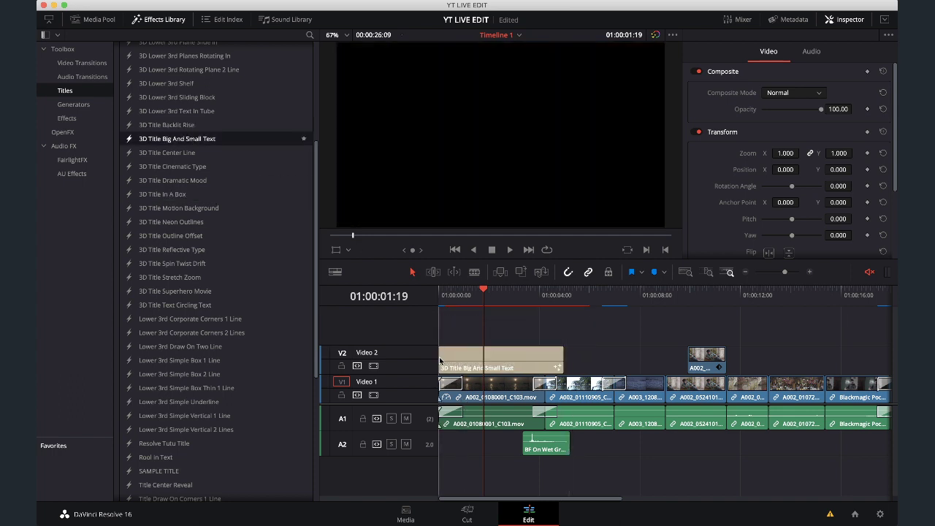
click(502, 354)
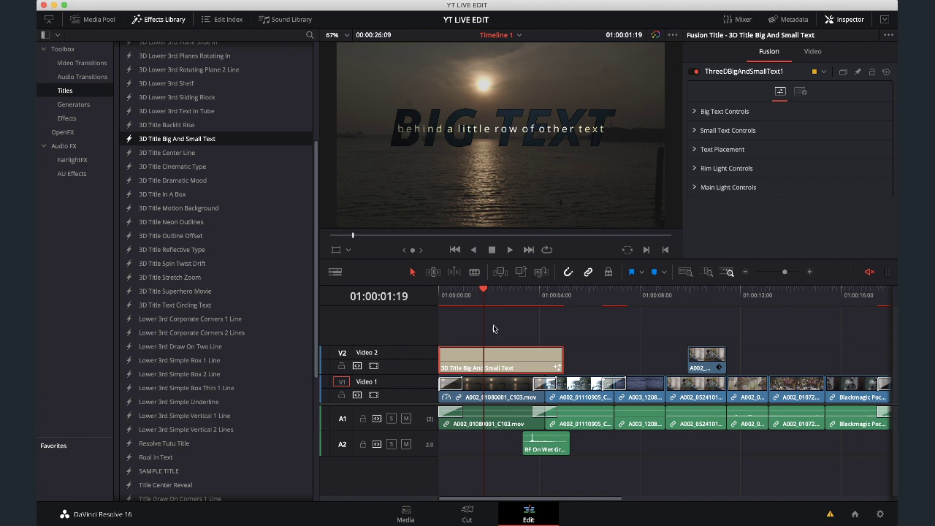
click(441, 307)
key(space)
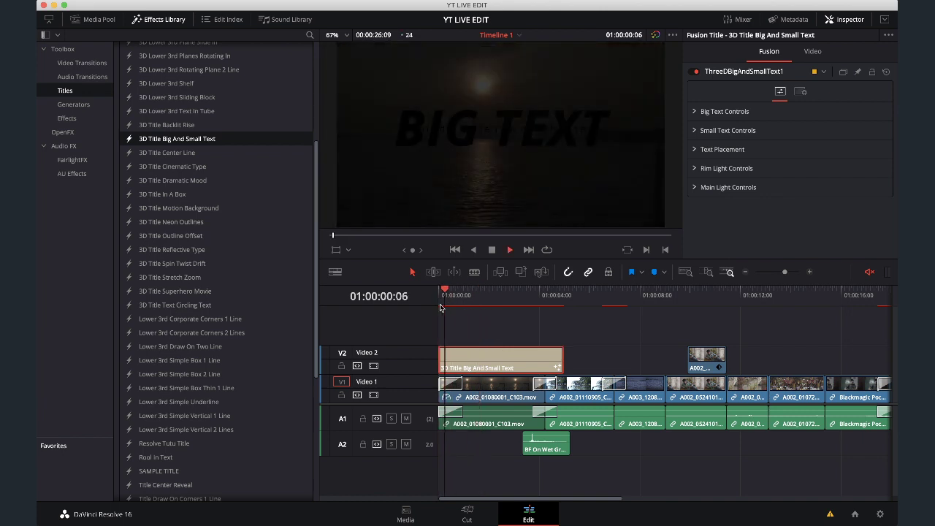
key(space)
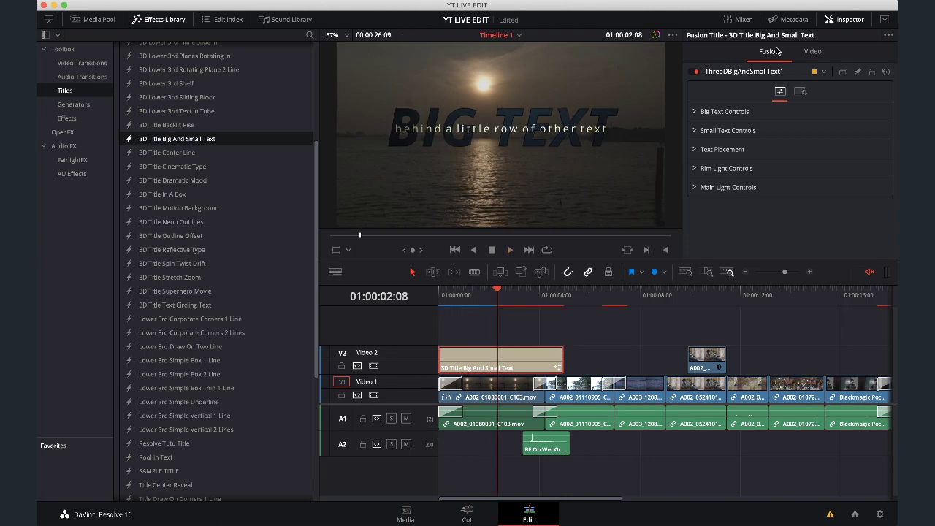
Replace the 3D title's big text with "EDITING"
click(697, 113)
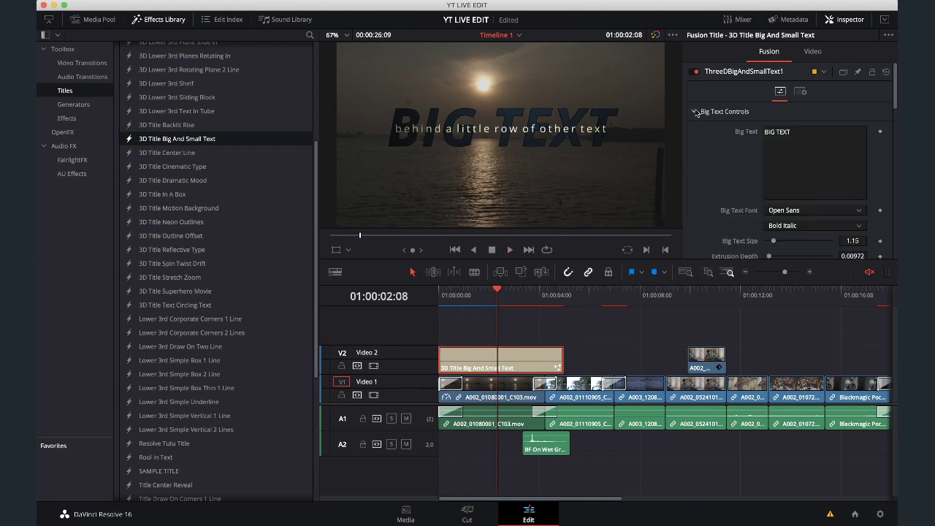
drag(805, 137, 760, 127)
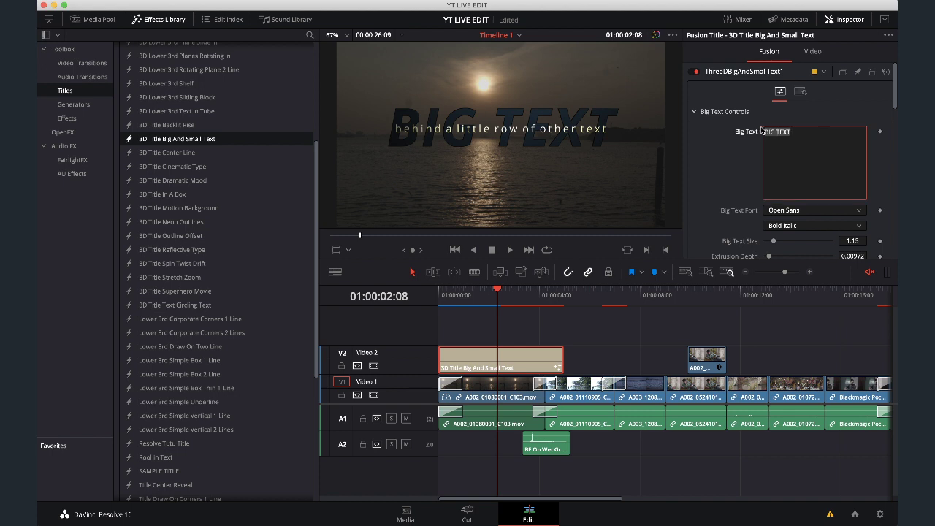
text(EDITING)
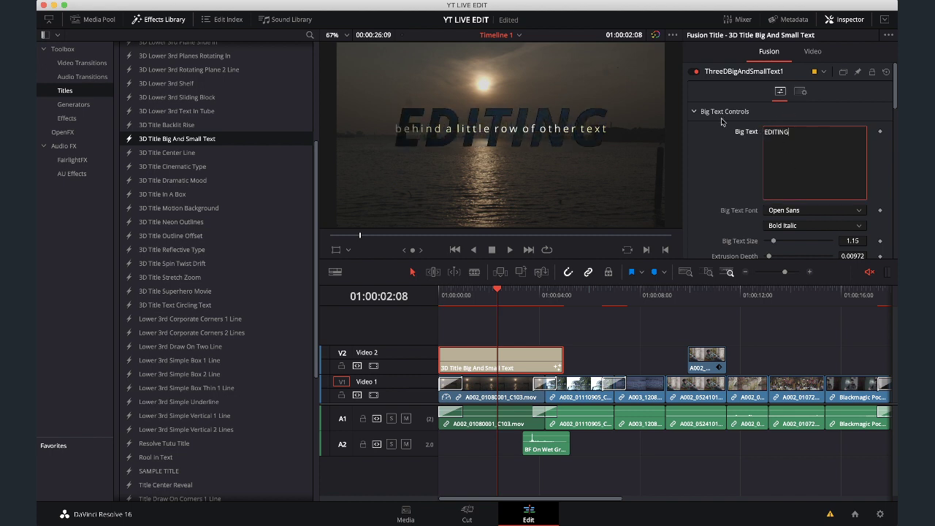
Replace the 3D title's small text with "YT WORKSHOP" and play the title from the timeline start
click(696, 112)
click(696, 132)
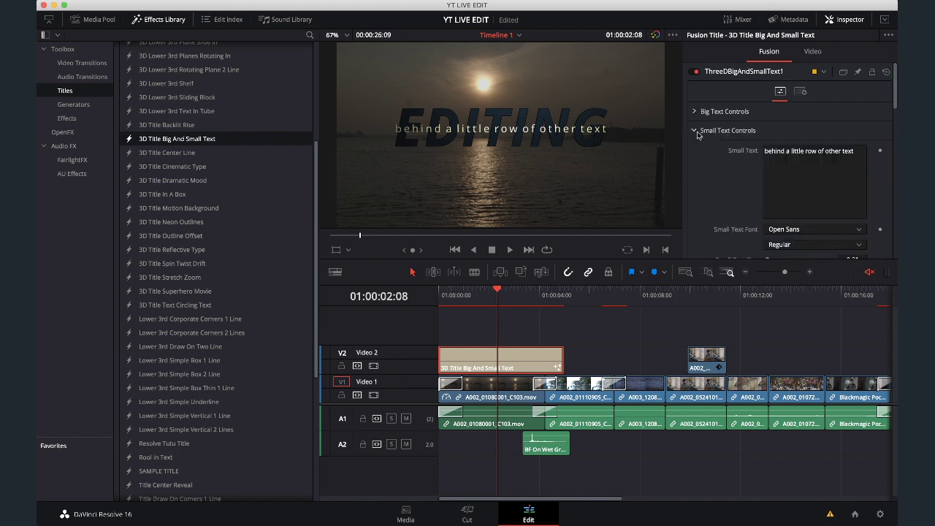
drag(863, 149, 727, 146)
key(BackSpace)
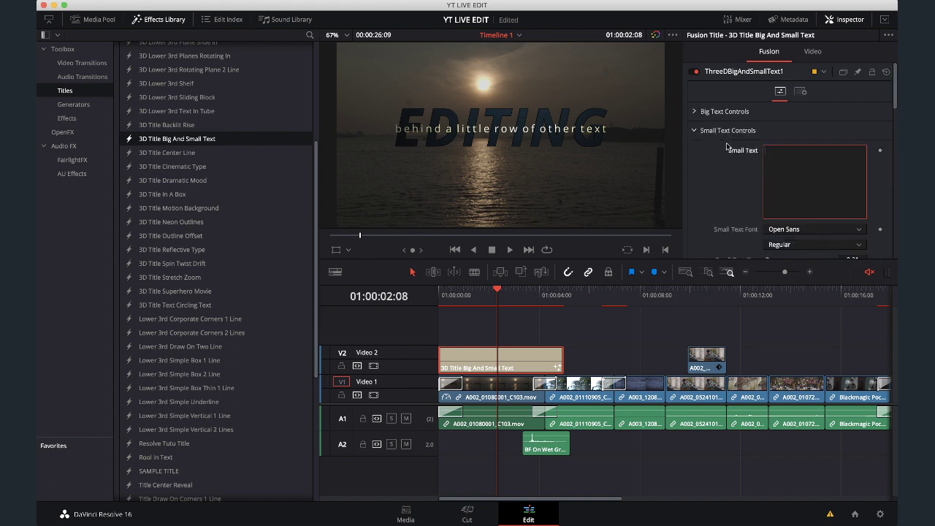
text(YT WORKSHOP)
click(441, 296)
key(space)
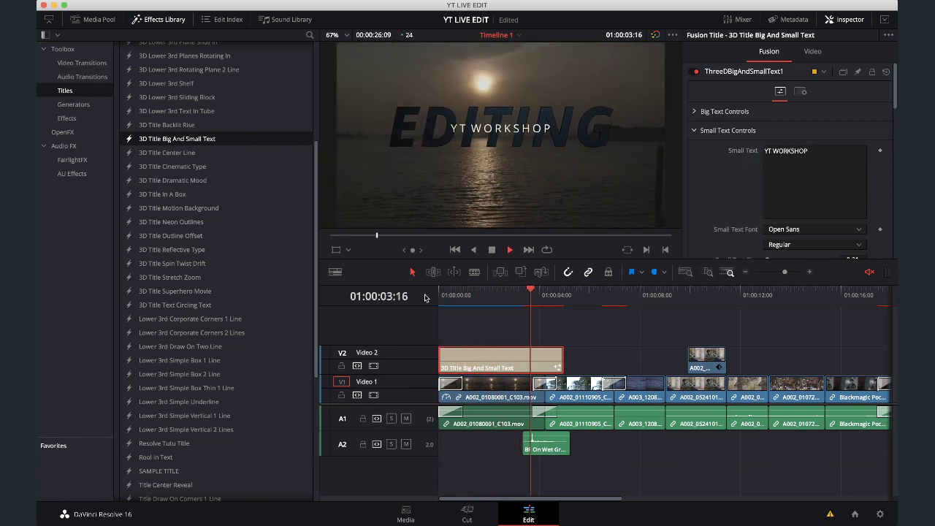
Shorten the 3D title's end by 18 frames to match the end of the first clip, and play across its end
click(577, 295)
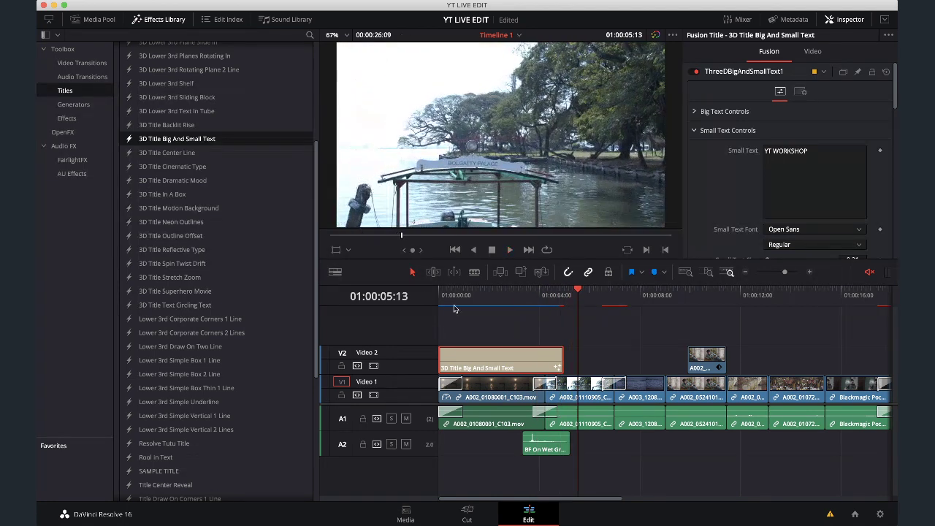
drag(561, 356, 544, 356)
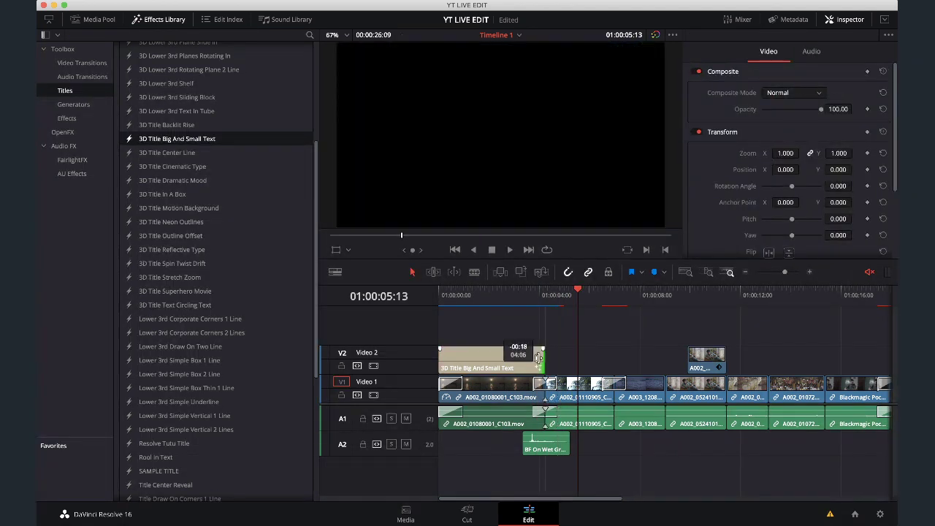
click(503, 295)
key(space)
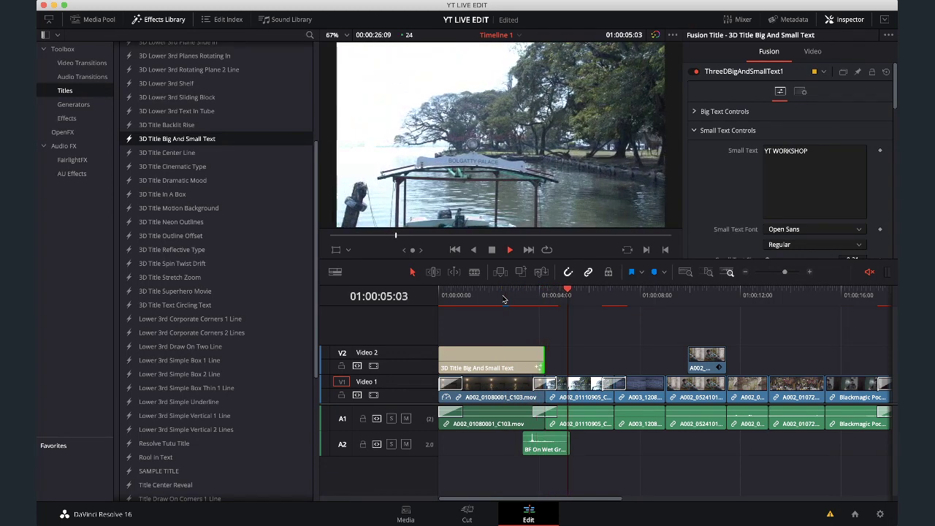
key(space)
key(space)
key(space)
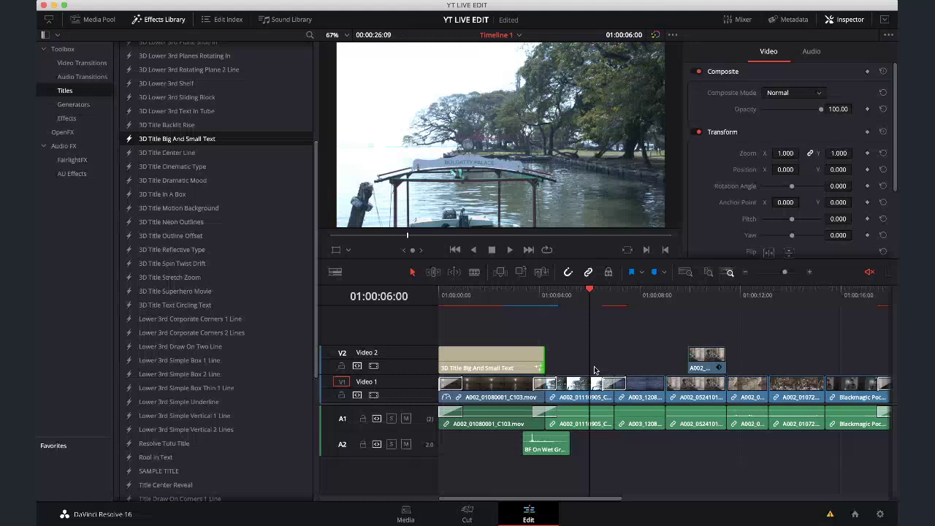
Hide the media pool and effects library and magnify the timeline around the A002_01072346_C096.mov clip
scroll(595, 369, right, 5)
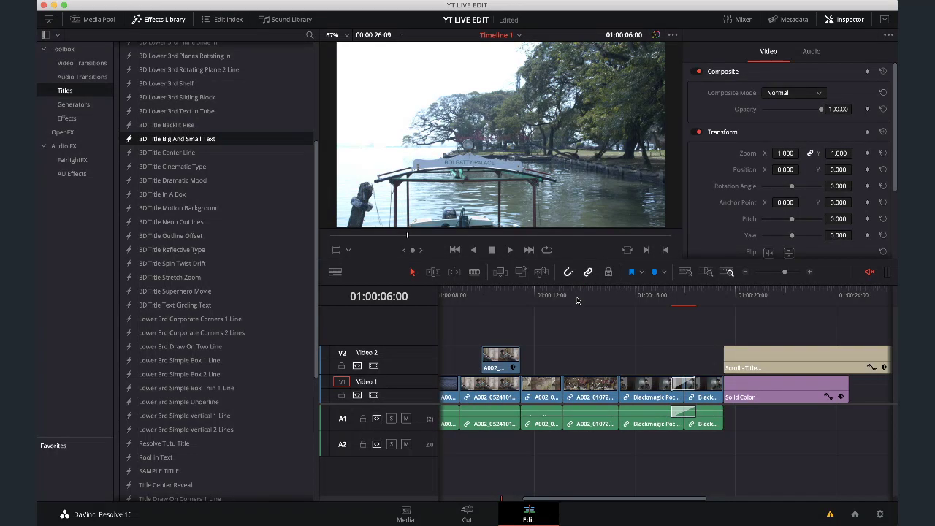
click(577, 300)
click(94, 19)
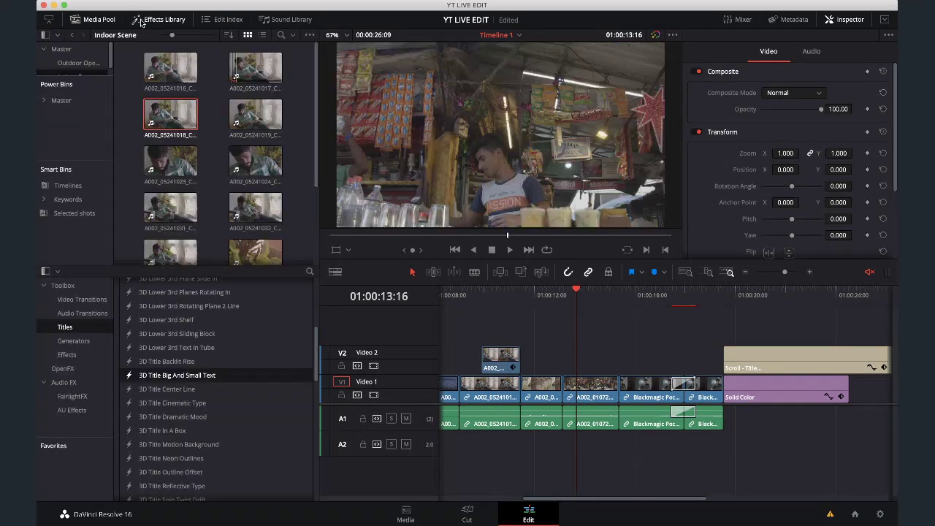
click(141, 20)
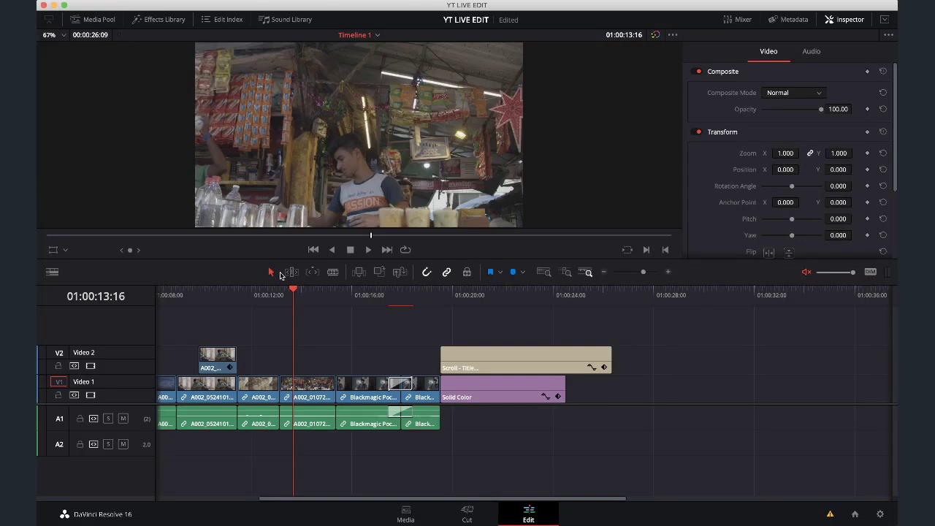
key(super+equal)
key(super+equal)
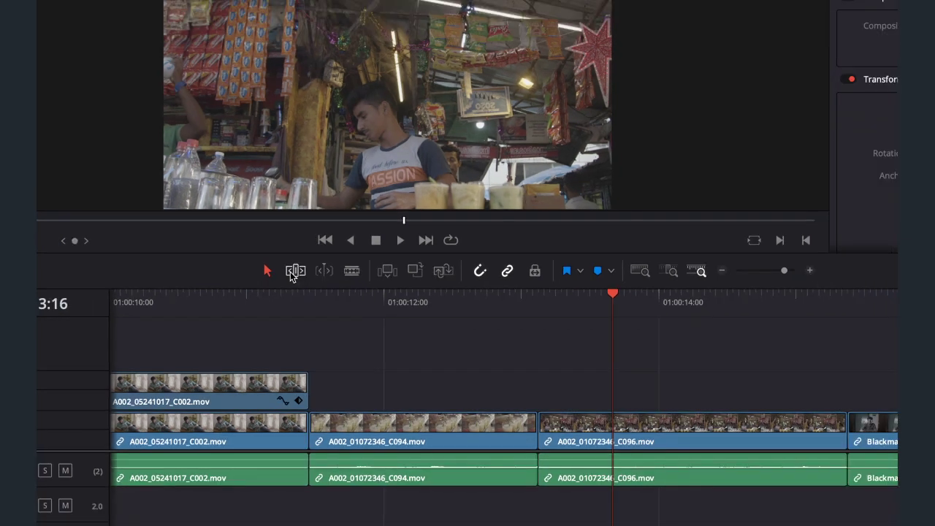
Ripple-trim about 4 frames off the end of the A002_01072346_C096.mov clip using Trim Edit mode
click(294, 273)
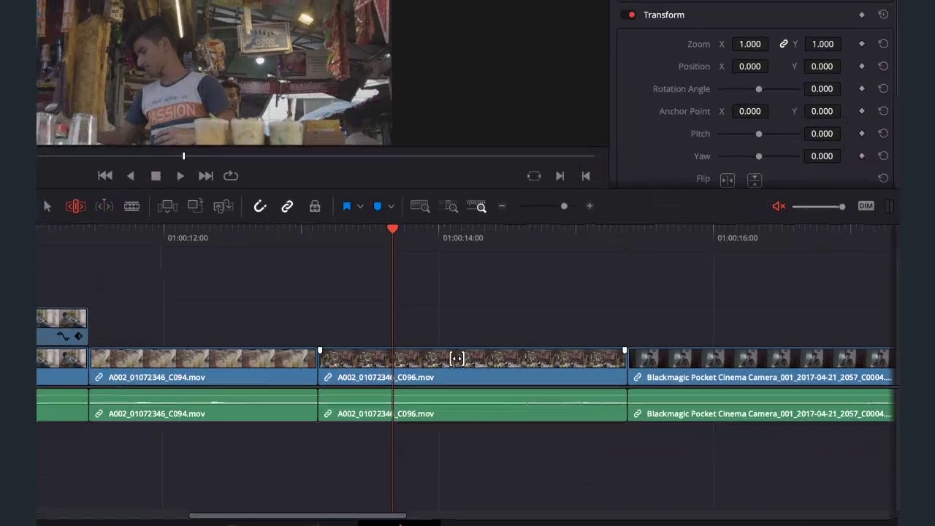
click(472, 332)
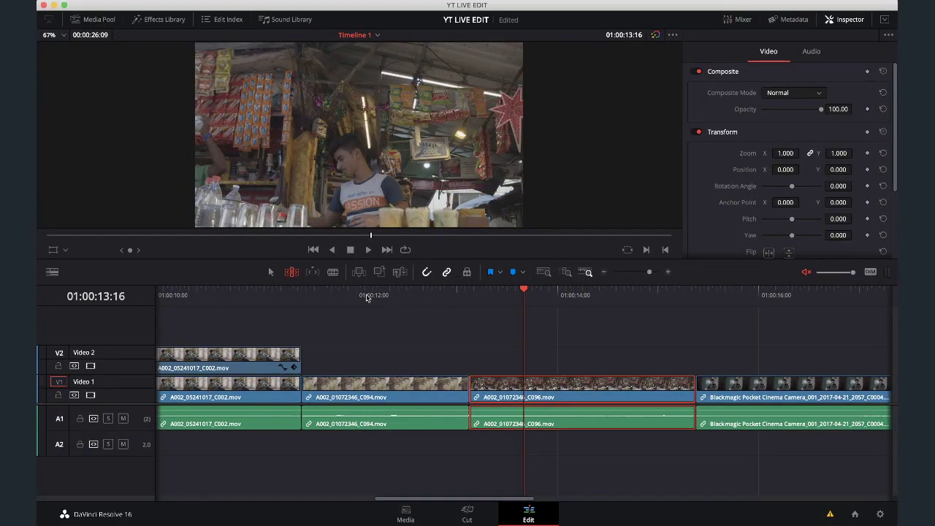
key(a)
mouse_move(690, 387)
mouse_down()
mouse_move(544, 389)
mouse_move(691, 387)
mouse_move(628, 386)
mouse_move(683, 392)
mouse_up()
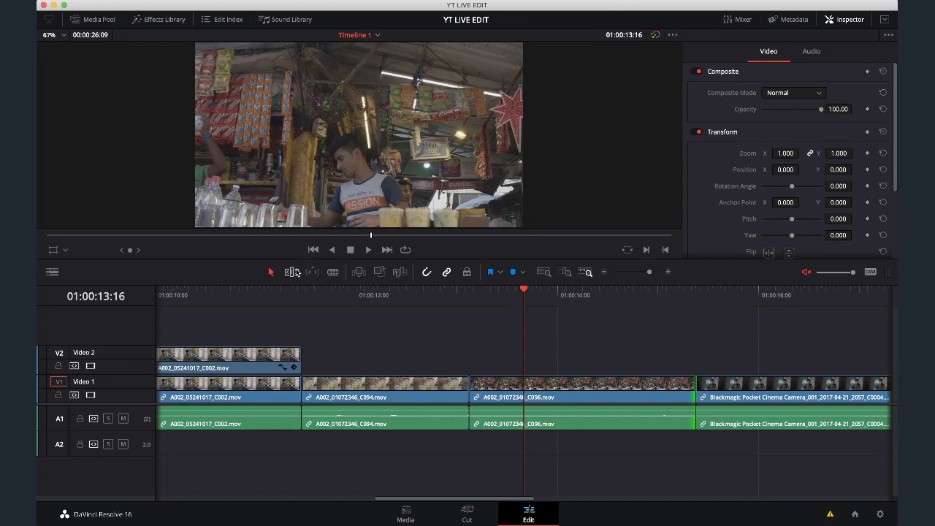
drag(691, 392, 669, 391)
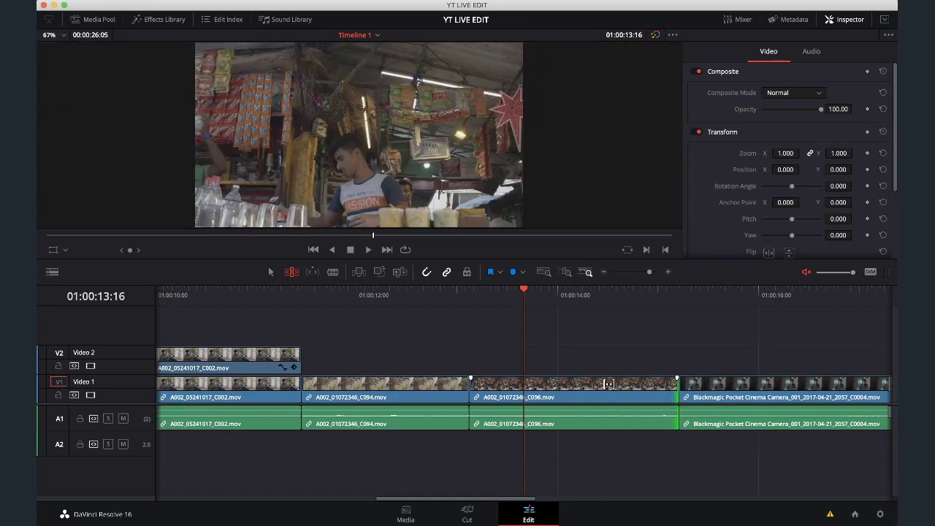
Slip the footage inside the A002_01072346_C096.mov clip, first by hand and again through playback in Dynamic Trim mode
mouse_move(608, 384)
mouse_down()
mouse_move(618, 385)
mouse_move(563, 385)
mouse_move(694, 386)
mouse_move(597, 385)
mouse_up()
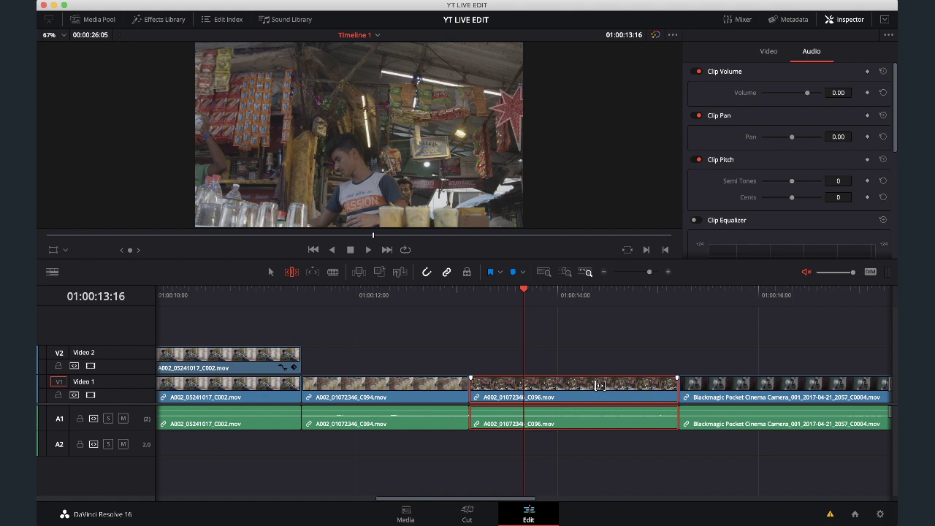
drag(597, 385, 625, 383)
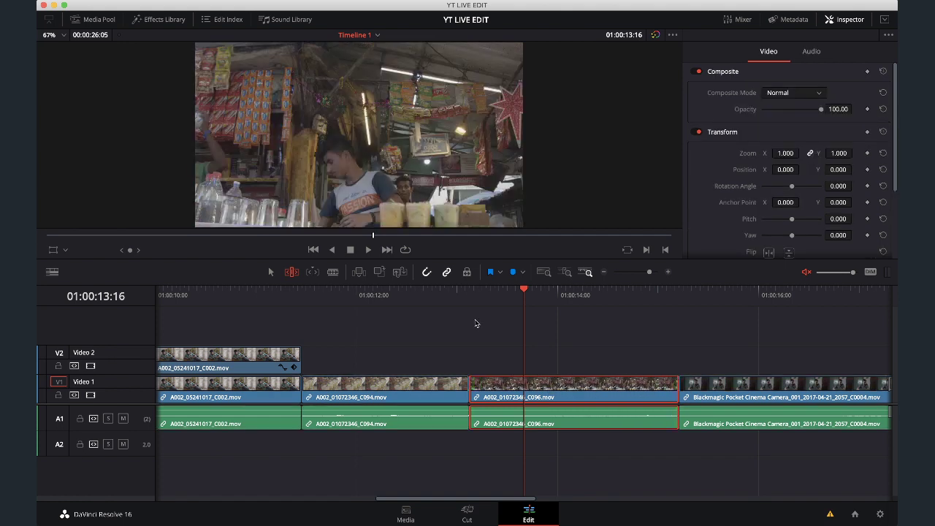
click(312, 273)
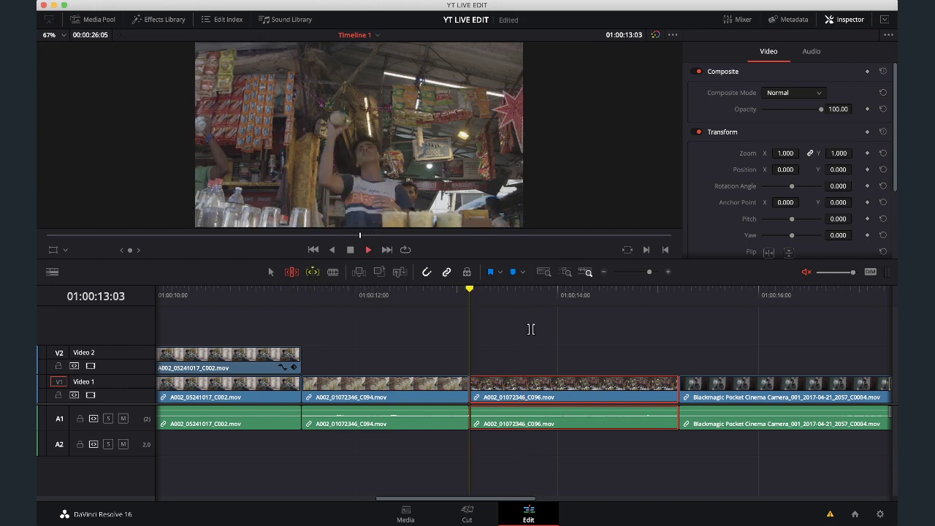
key(slash)
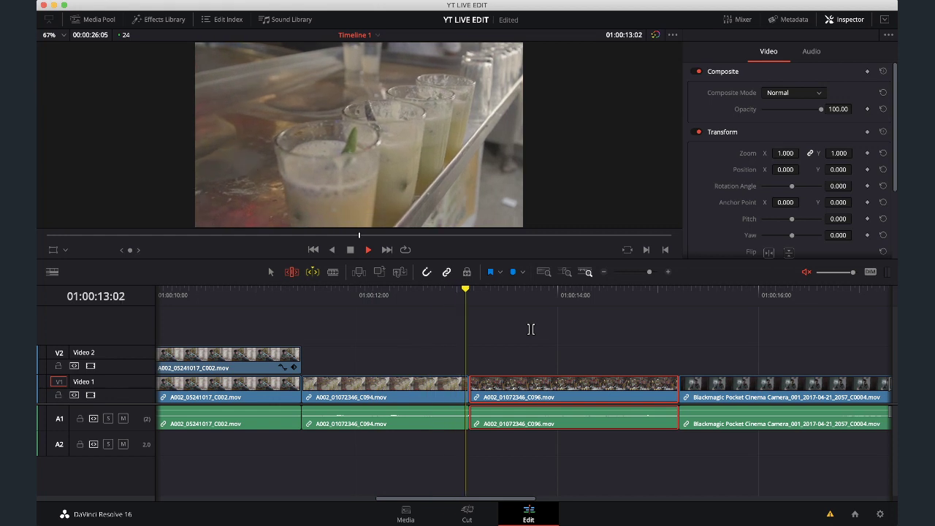
key(slash)
key(space)
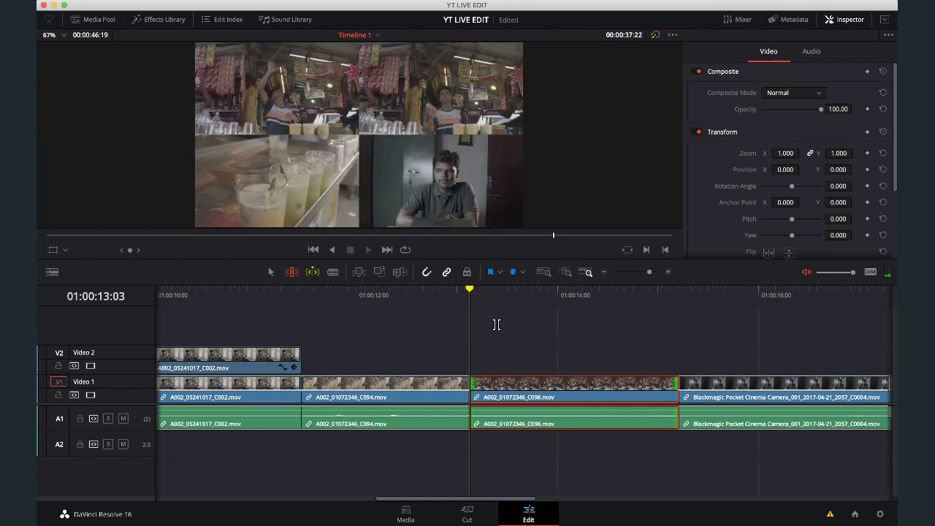
Shorten the end of the A002_01072346_C096.mov clip in Selection mode, leaving a gap before the Blackmagic Pocket Cinema Camera clip
scroll(497, 338, right, 10)
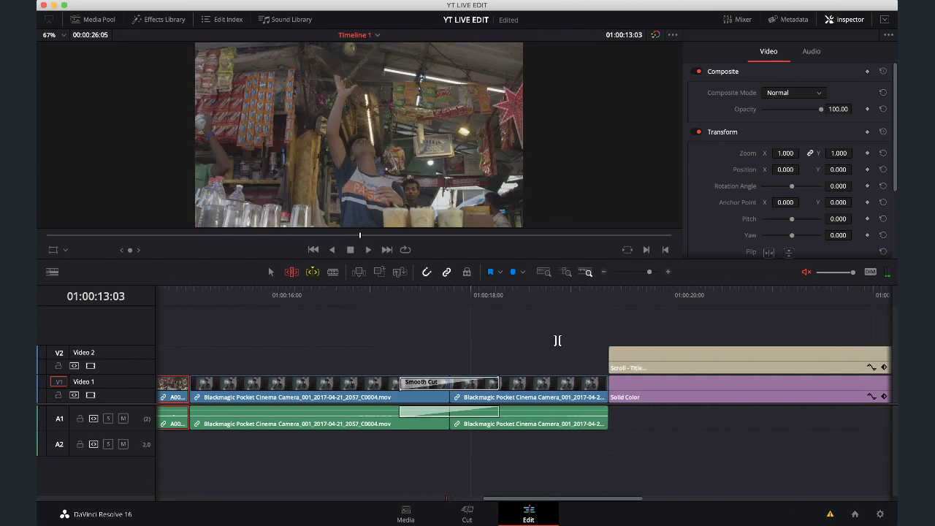
scroll(557, 341, left, 6)
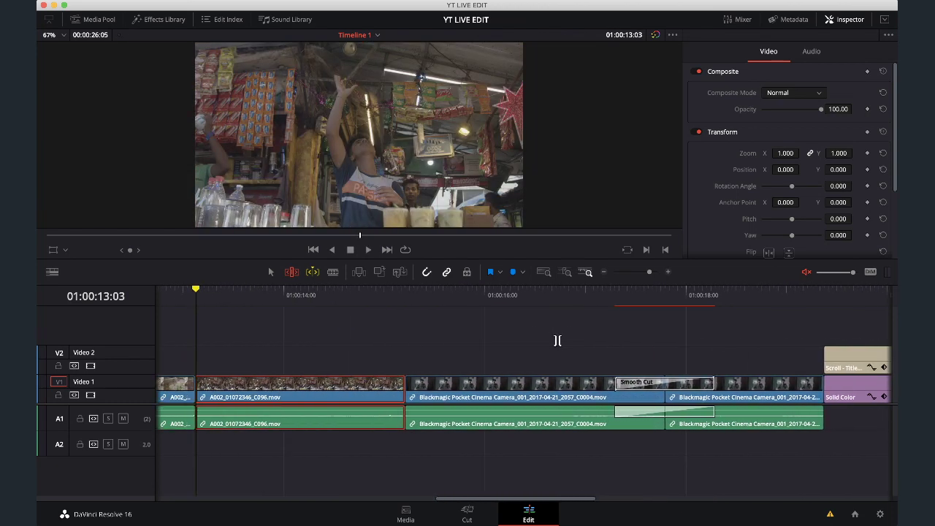
scroll(557, 340, left, 5)
click(570, 383)
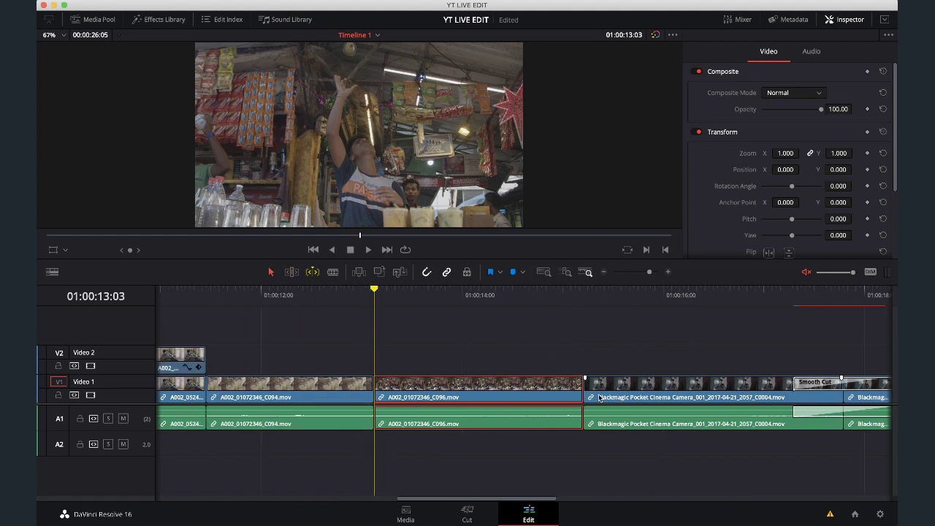
drag(581, 391, 469, 392)
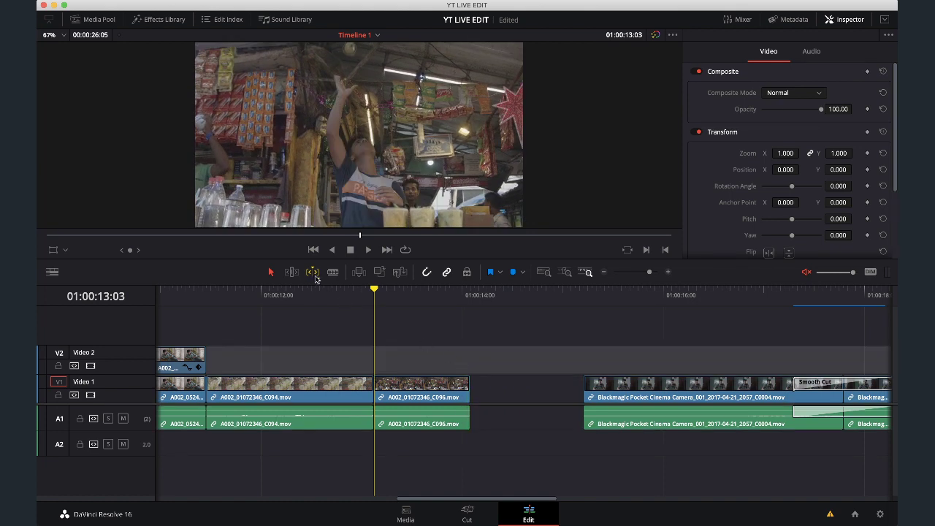
Nudge the shortened A002_01072346_C096.mov clip later and earlier within the space between its neighbouring clips
key(super+s)
key(/)
click(441, 388)
key(Down)
key(Up)
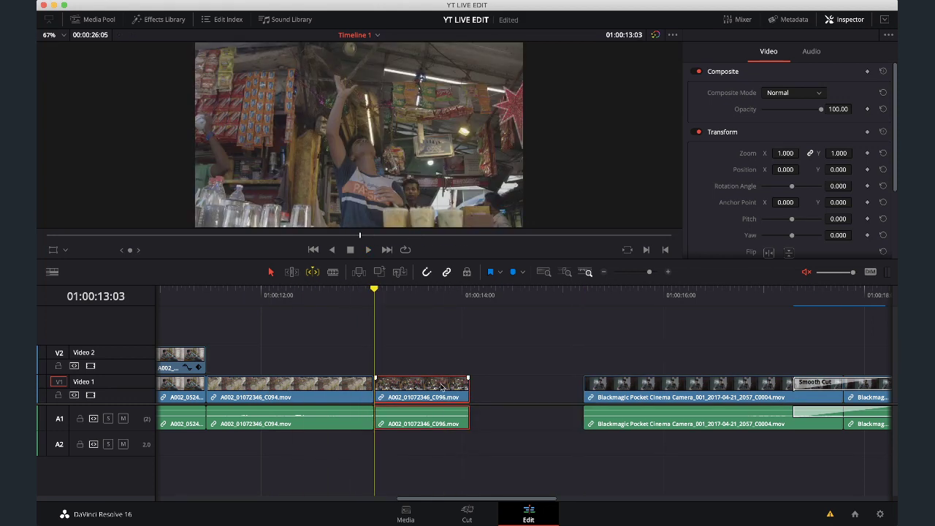
key(shift+period)
key(shift+period)
key(shift+period)
key(shift+comma)
key(shift+comma)
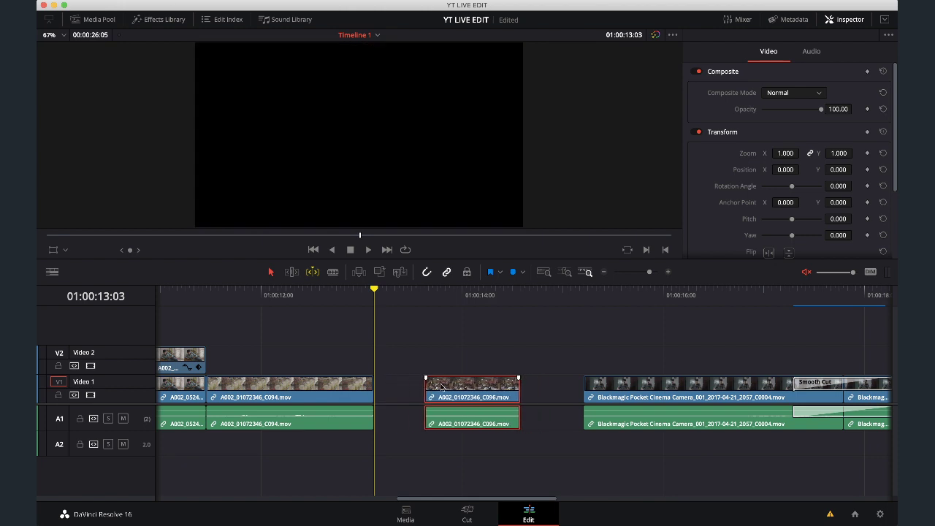
Shift the A002_01072346_C096.mov clip later in multi-frame nudges, and fine-tune it earlier and later by single frames
key(shift+period)
key(shift+period)
key(shift+period)
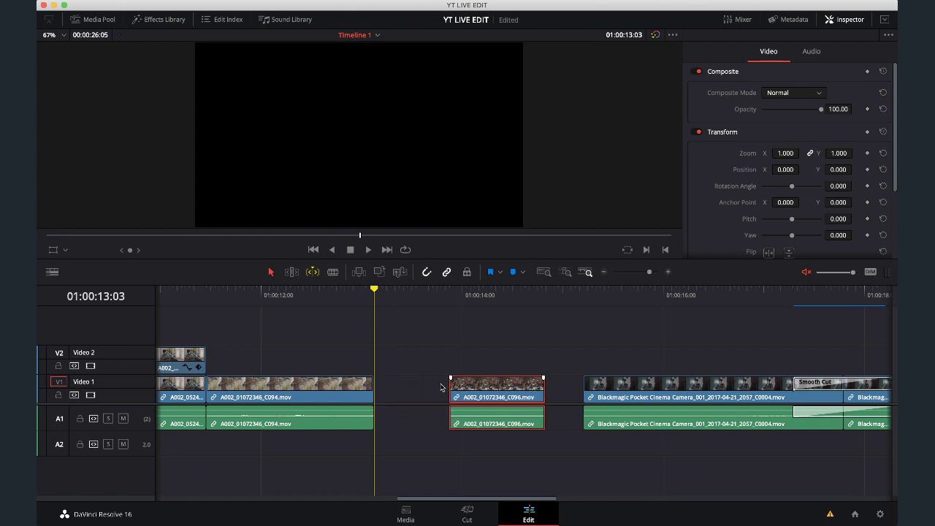
key(comma)
key(comma)
key(comma)
key(comma)
key(comma)
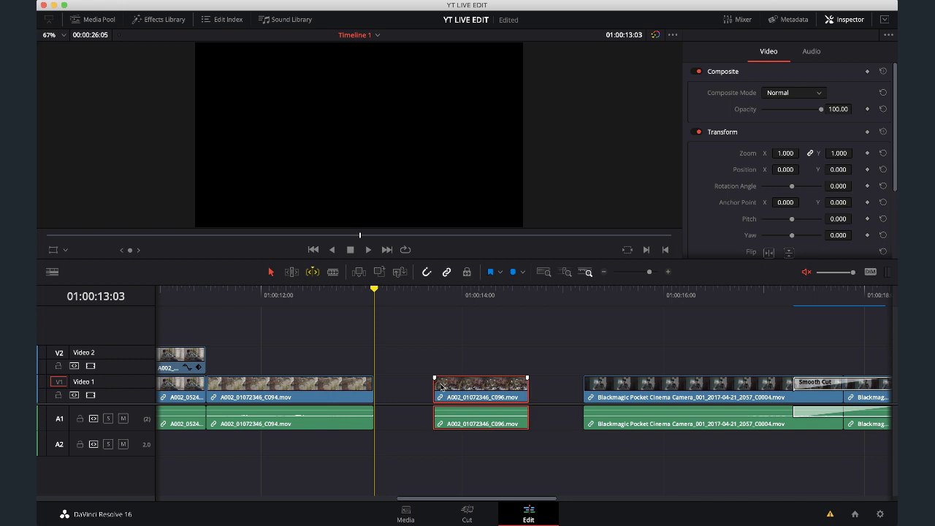
key(period)
key(period)
key(period)
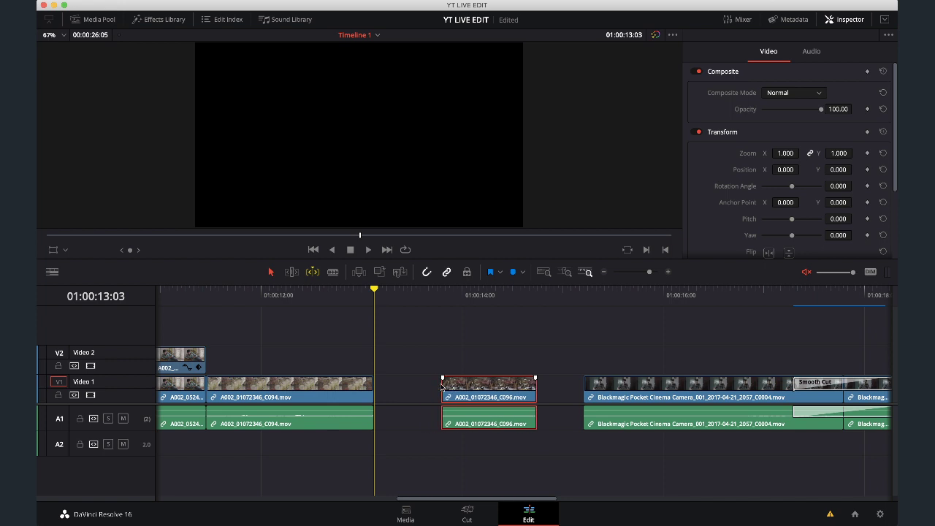
Place the playhead at 01:00:13:19 and nudge the A002_01072346_C096.mov clip 9 frames earlier
click(445, 301)
key(comma)
key(comma)
key(comma)
key(comma)
key(comma)
key(comma)
key(comma)
key(comma)
key(comma)
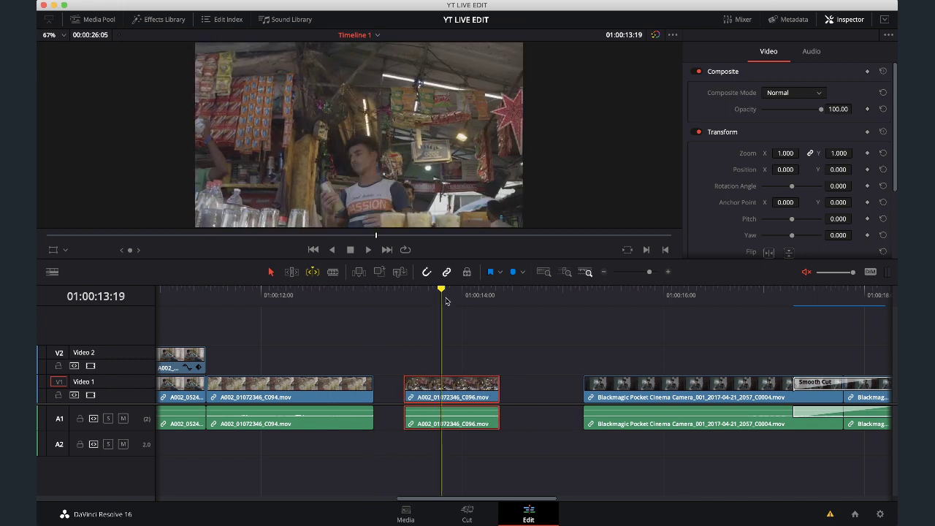
In Trim Edit mode, place the playhead at the start of the A002_01072346_C096.mov clip and slip its footage earlier frame by frame
click(292, 272)
click(416, 301)
key(Left)
key(Left)
key(Left)
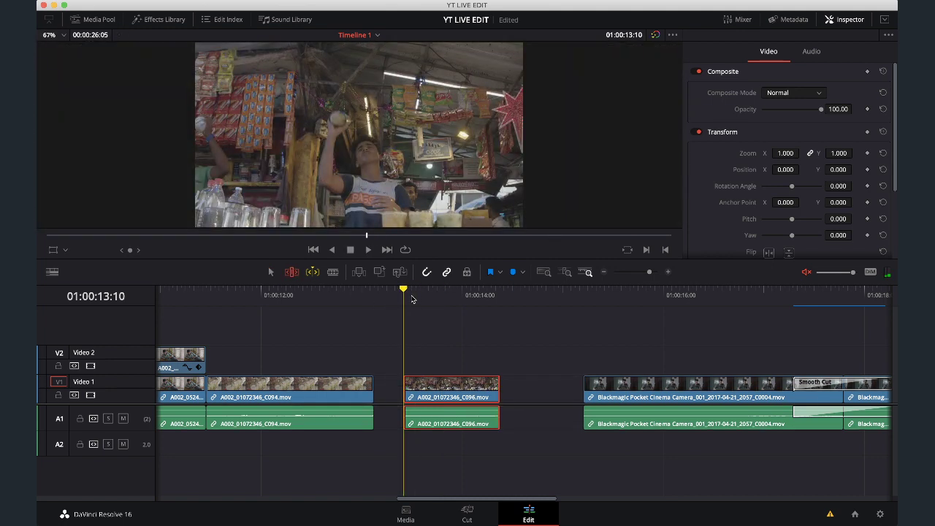
key(comma)
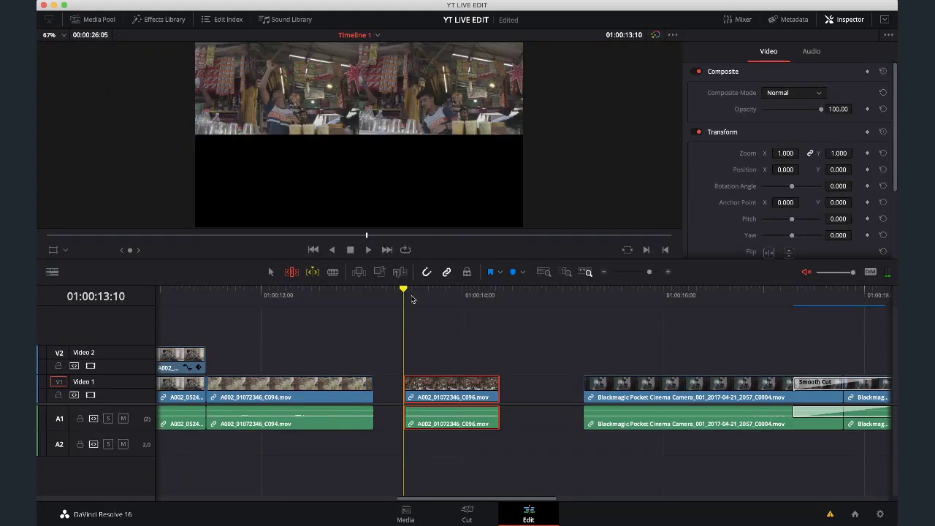
key(comma)
key(comma)
key(comma)
key(comma)
key(comma)
key(comma)
key(comma)
key(comma)
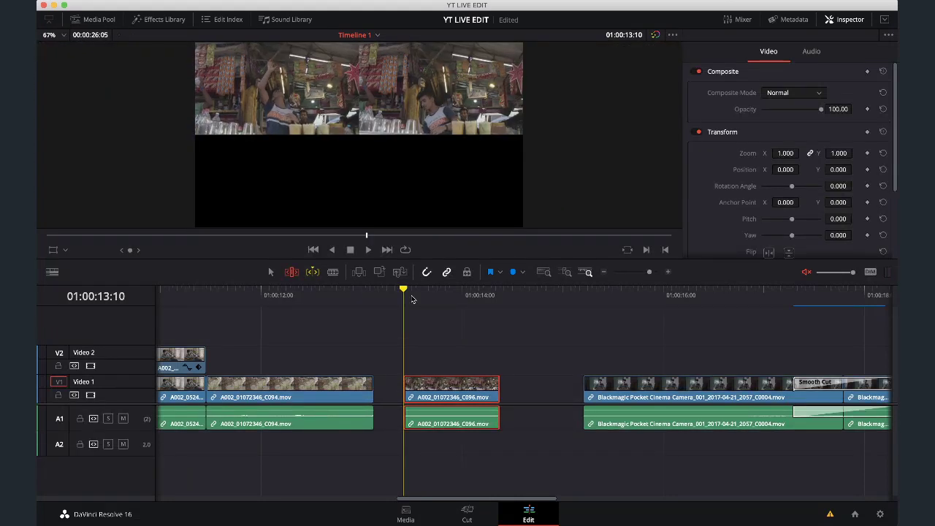
key(comma)
key(comma)
key(comma)
key(comma)
Turn off Dynamic Trim mode and delete the gaps before and after the A002_01072346_C096.mov clip
click(316, 275)
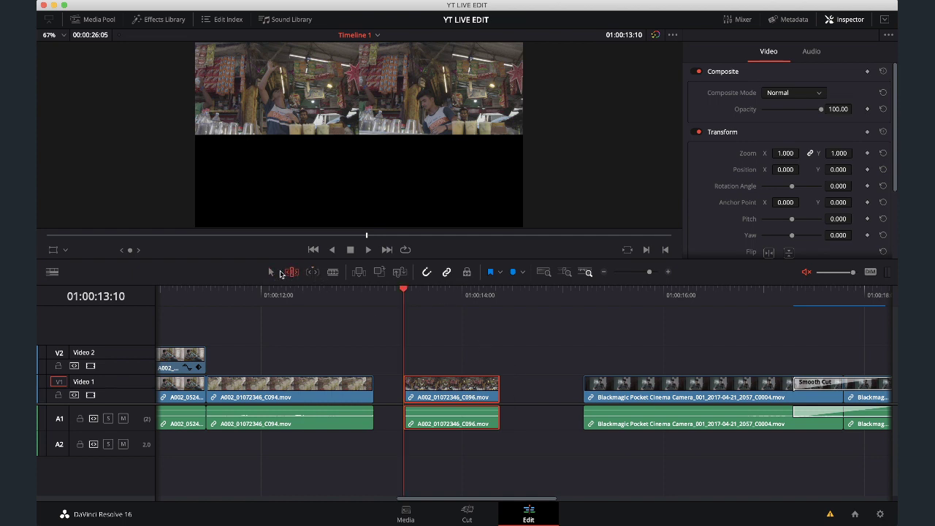
click(369, 338)
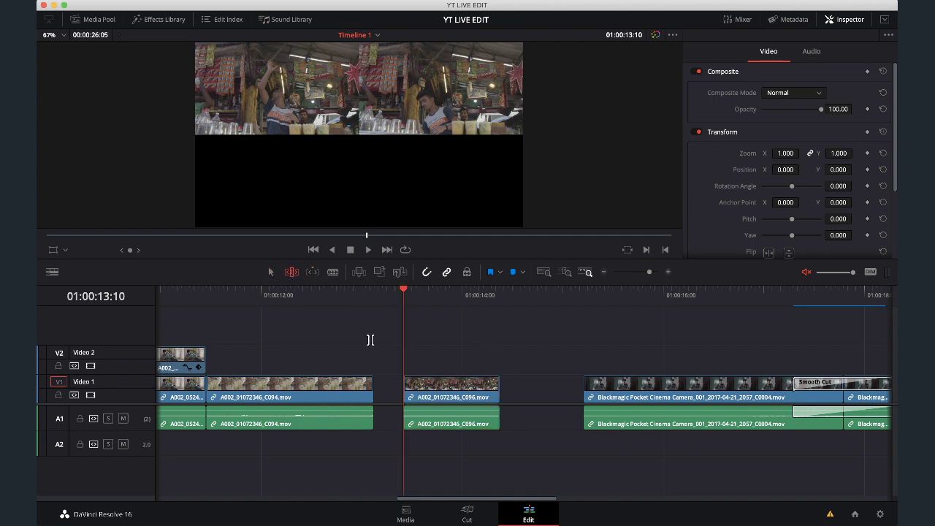
click(389, 394)
key(BackSpace)
click(495, 397)
key(BackSpace)
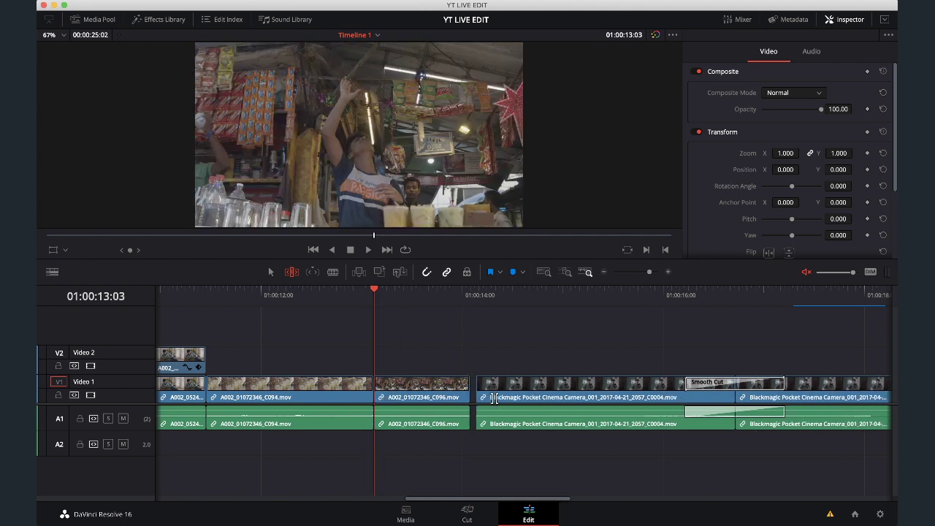
Try cutting the A002_01072346_C096.mov clip in Blade Edit mode and undo the cut
click(436, 388)
click(330, 273)
click(420, 387)
key(super+z)
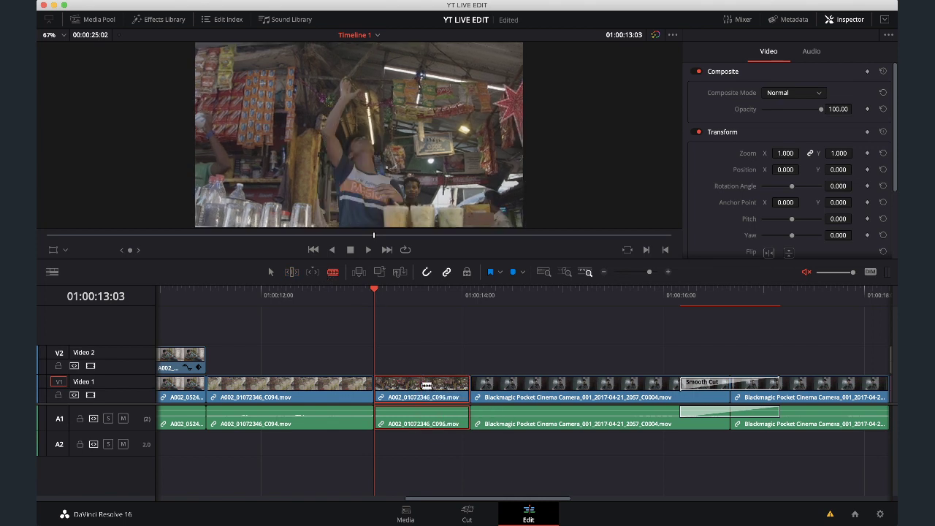
Return to Selection mode and save the project
key(a)
key(super+s)
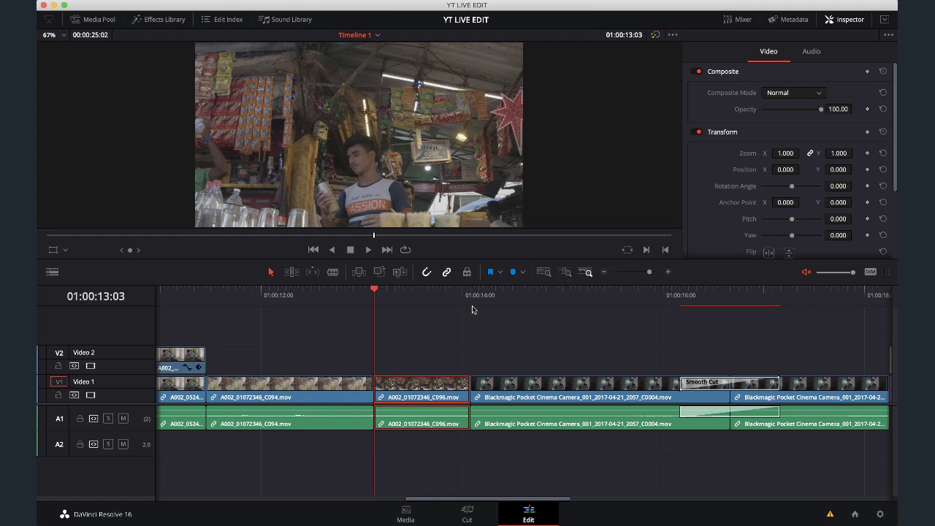
key(super+minus)
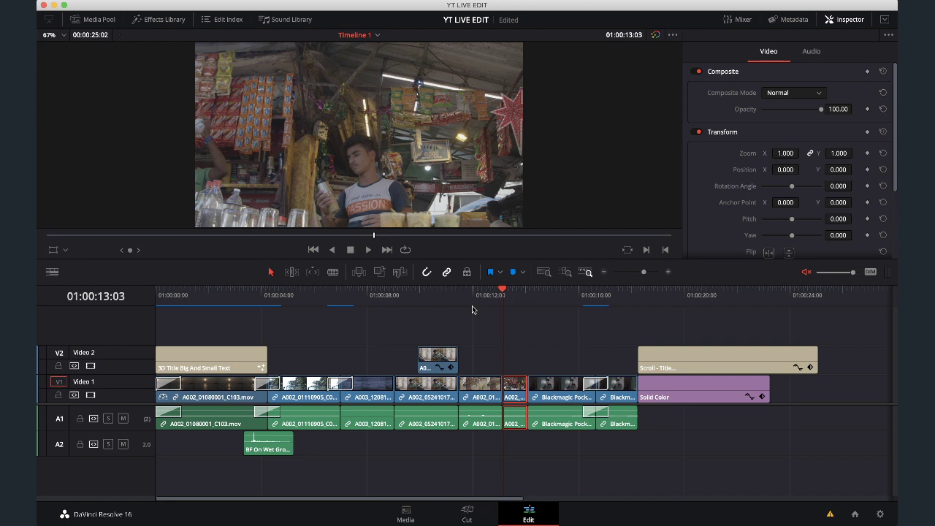
Try out timeline clips and the Smooth Cut transition with position lock turned on, and turn the lock off again
drag(440, 356, 451, 339)
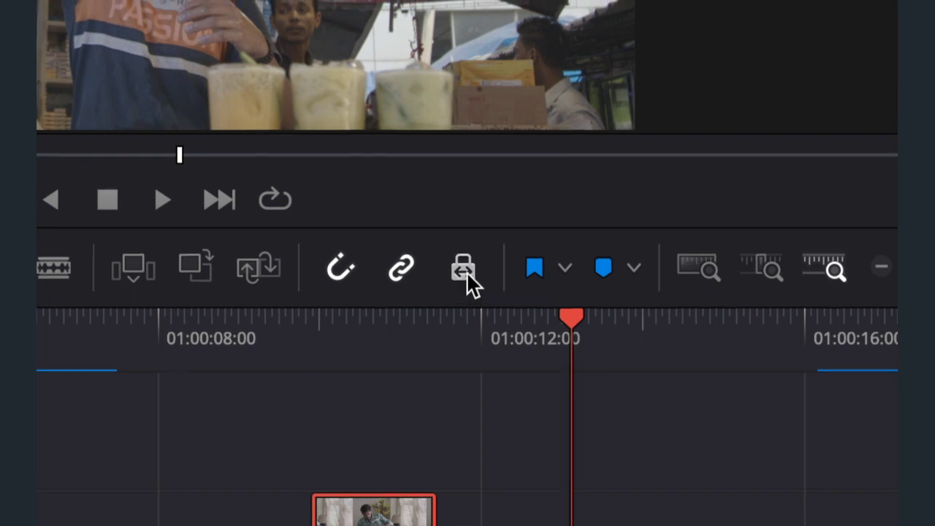
click(466, 271)
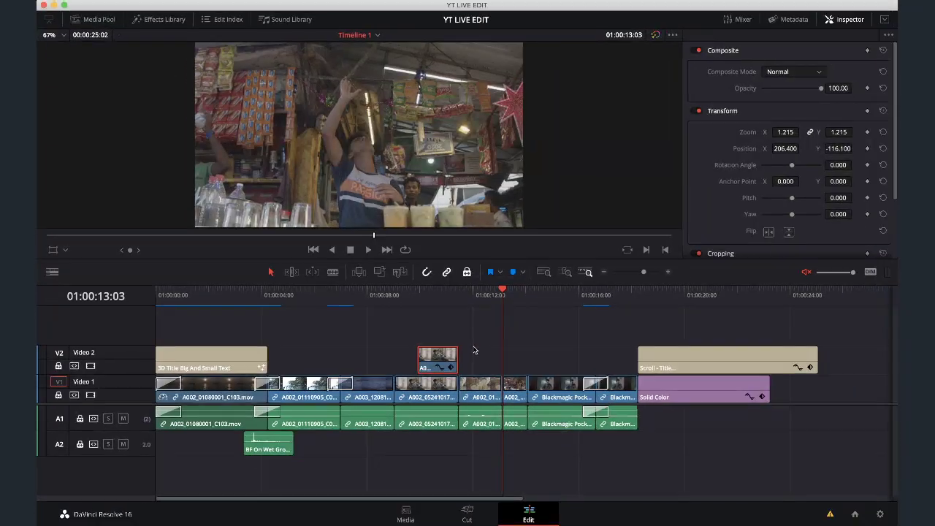
click(641, 369)
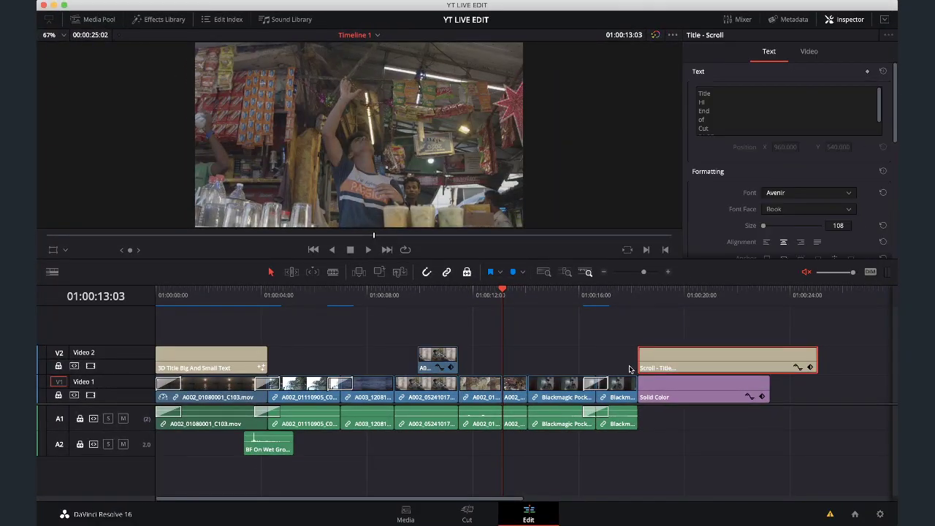
click(621, 382)
click(597, 382)
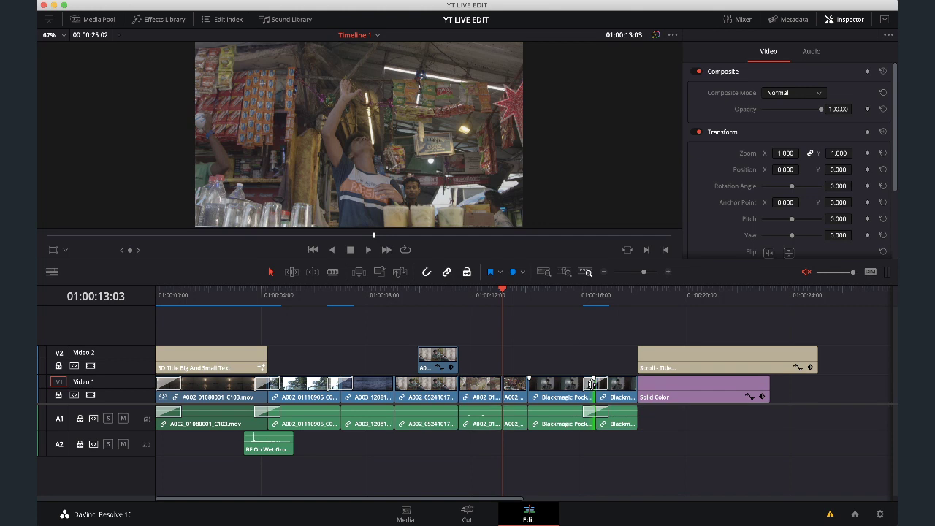
key(shift+backslash)
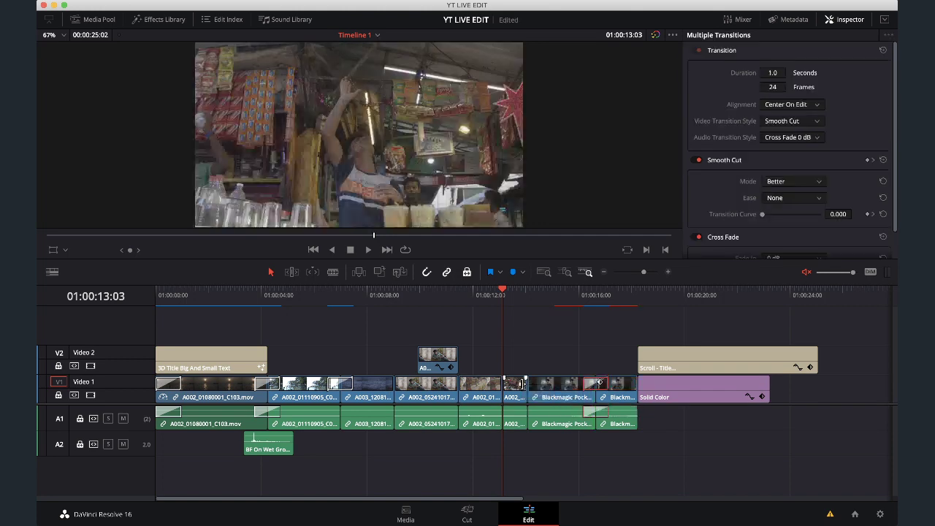
click(560, 393)
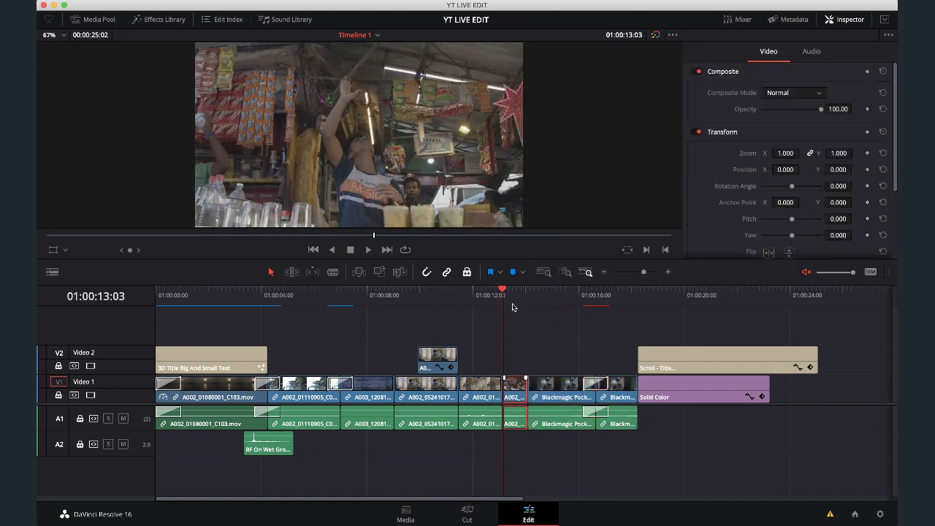
click(475, 387)
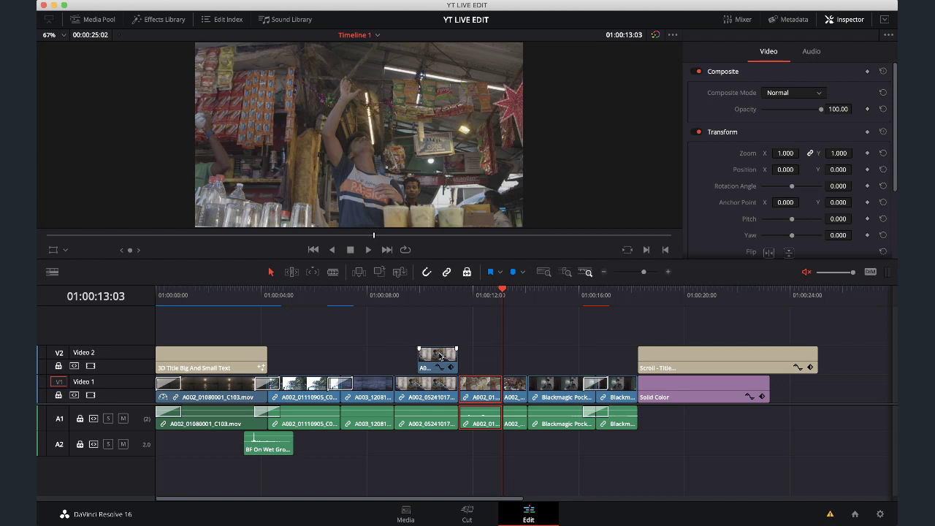
click(510, 355)
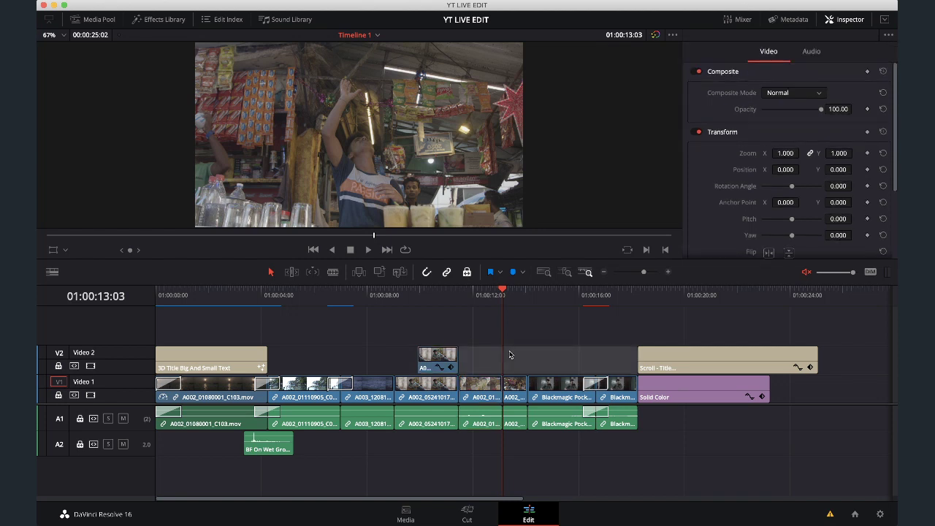
click(467, 272)
Play around the A002_01072346_C096.mov clip and ripple-extend its end by about 6 frames in Trim Edit mode
drag(407, 301, 475, 313)
key(space)
key(slash)
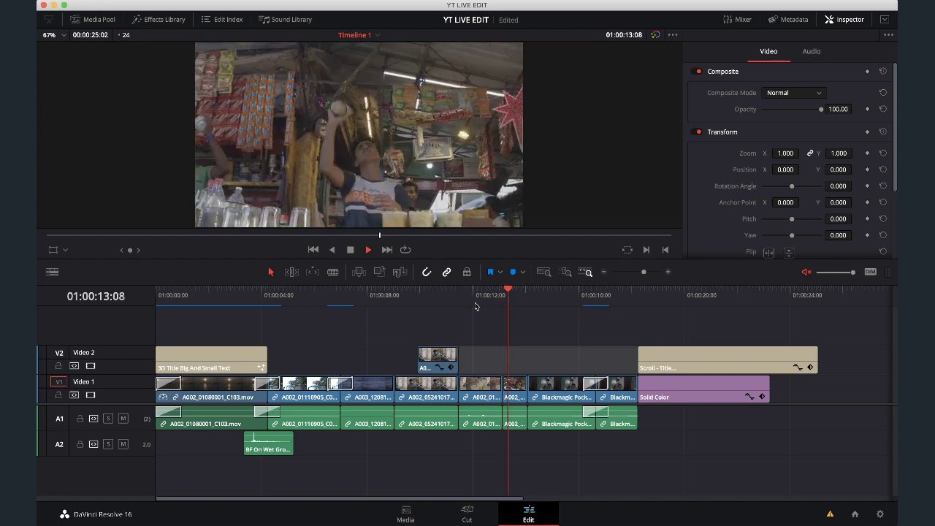
click(514, 381)
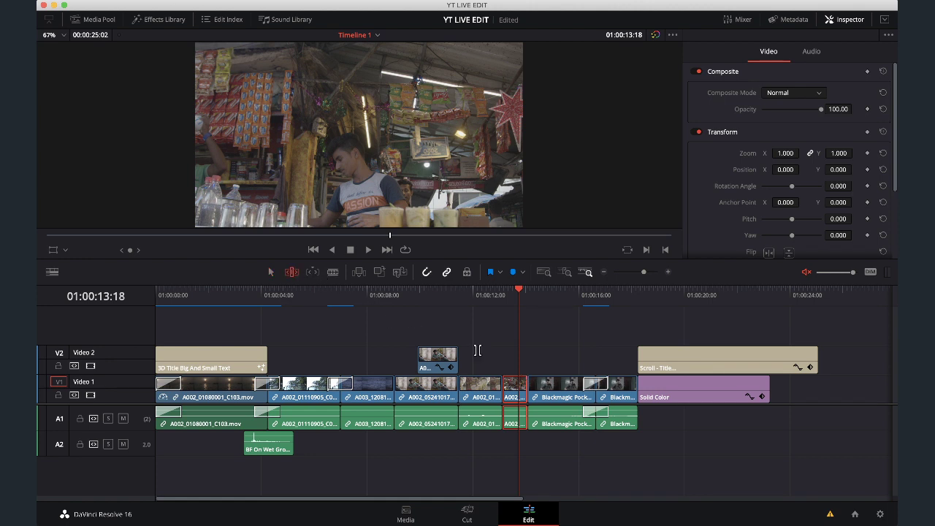
drag(522, 385, 528, 385)
right_click(518, 387)
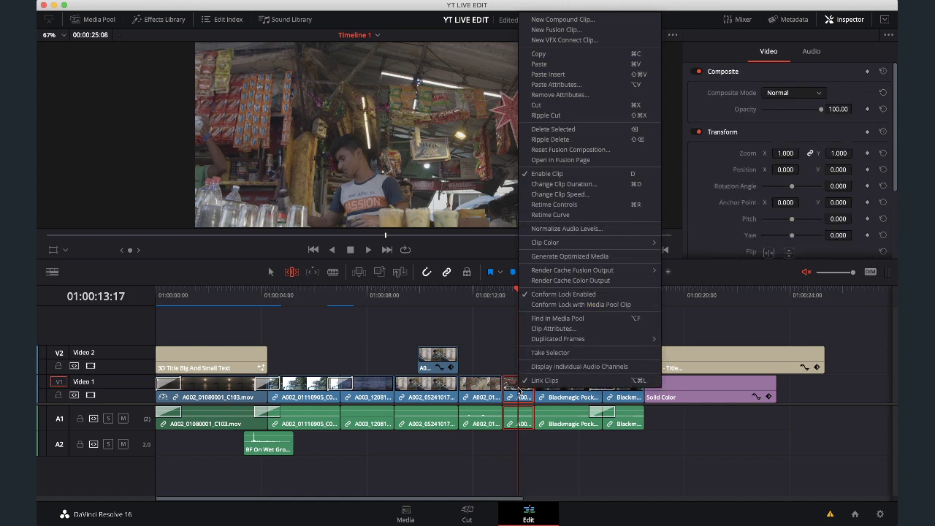
click(508, 345)
Play back the extended A002_01072346_C096.mov clip and show its retime controls
key(space)
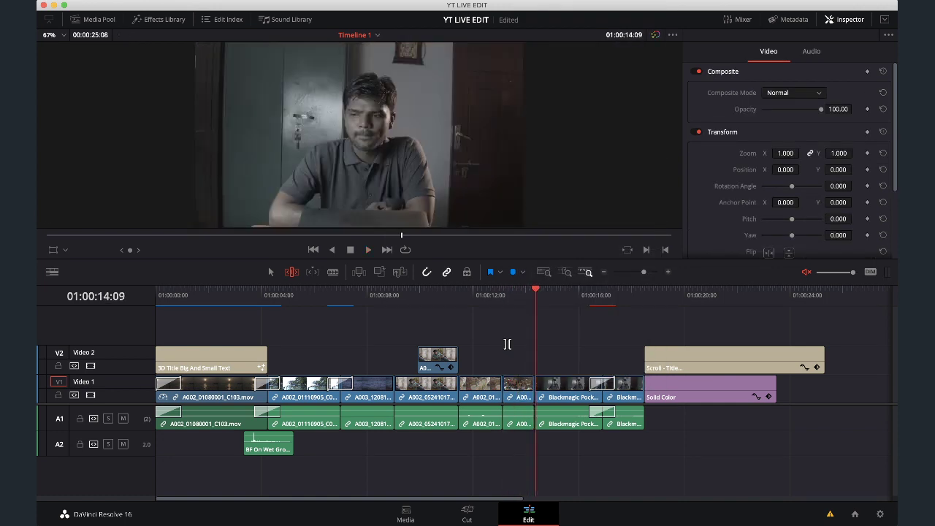
key(slash)
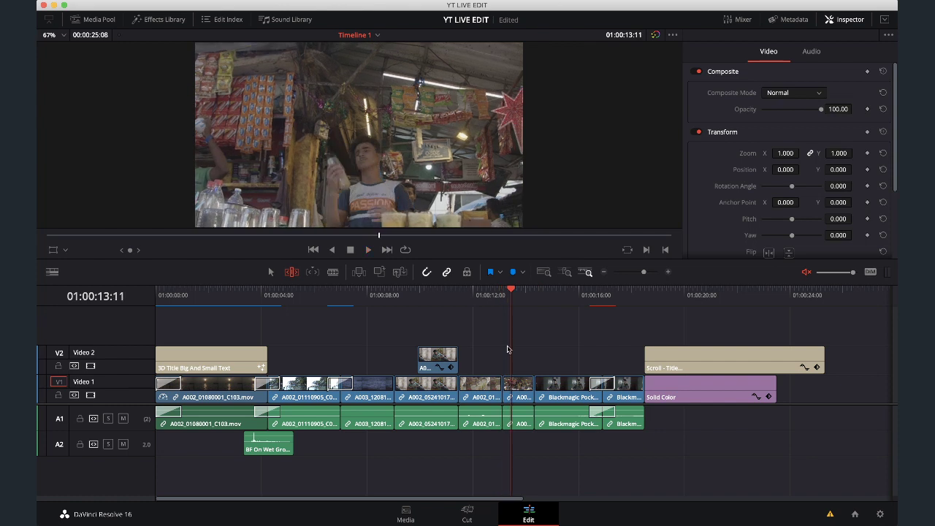
click(517, 380)
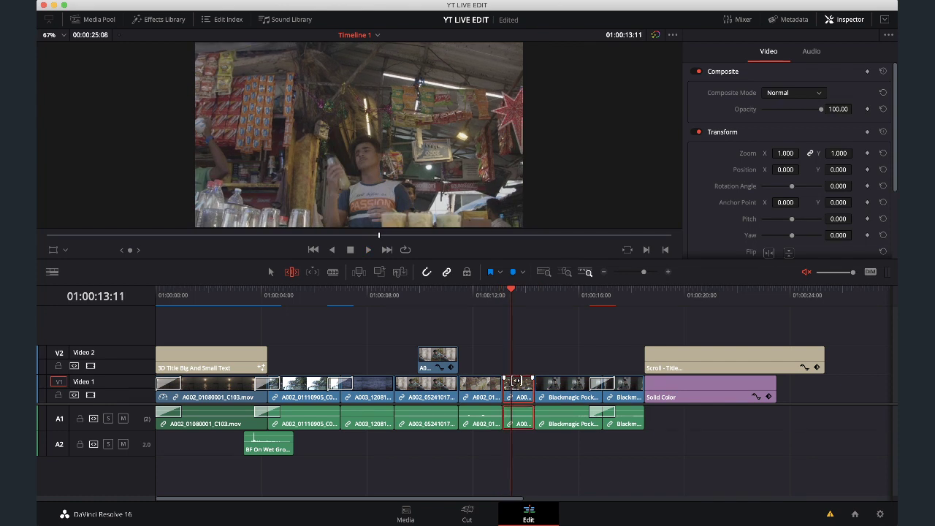
key(super+r)
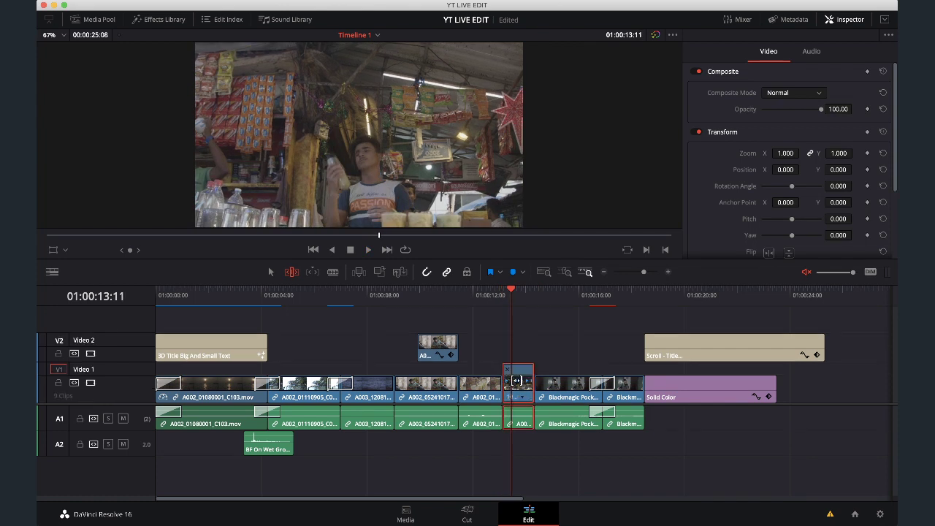
Slow the A002_01072346_C096.mov clip to 51% speed in Trim Edit mode so the following clips ripple, and play back the result
key(a)
mouse_move(533, 366)
mouse_down()
mouse_move(522, 367)
mouse_move(567, 369)
mouse_move(530, 366)
mouse_up()
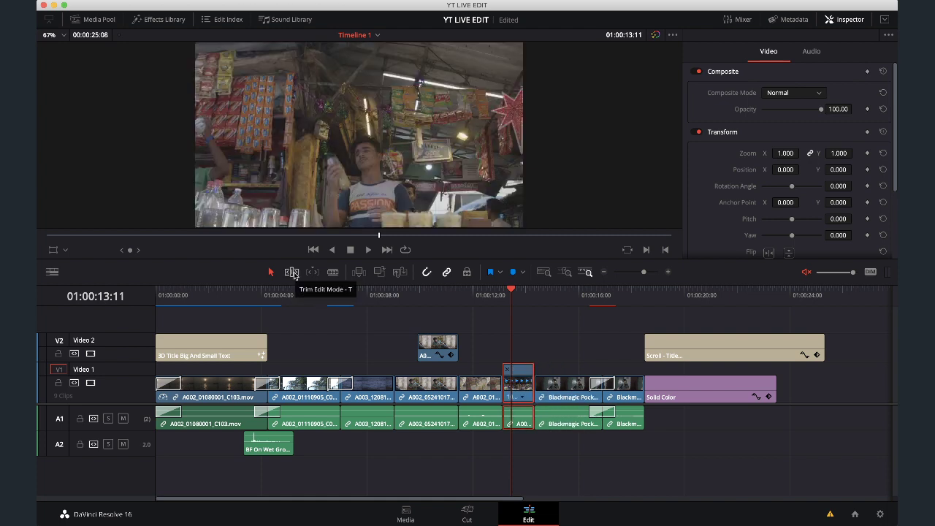
click(291, 272)
drag(534, 367, 562, 365)
key(space)
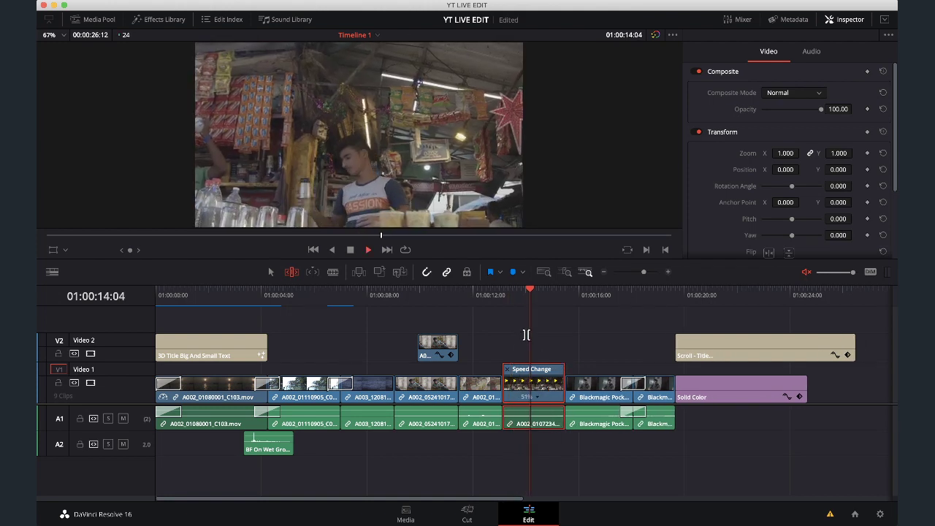
key(space)
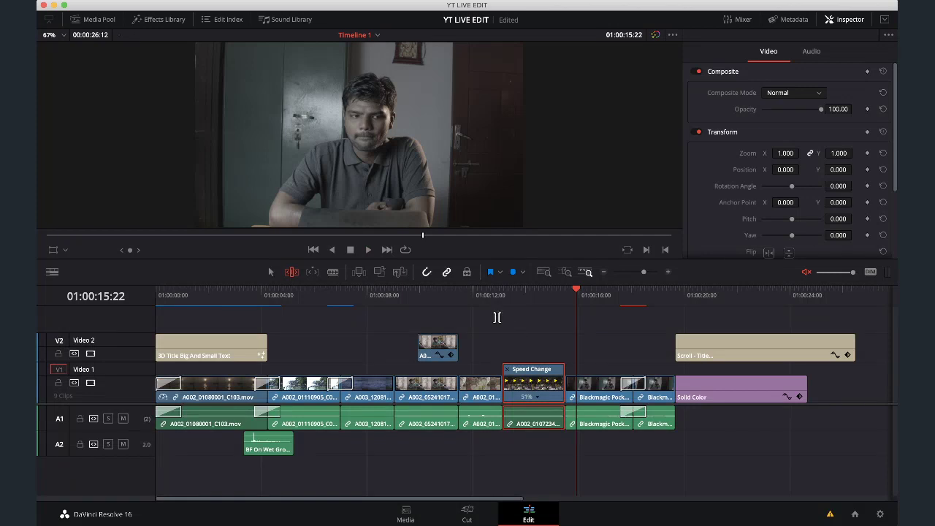
click(495, 297)
key(space)
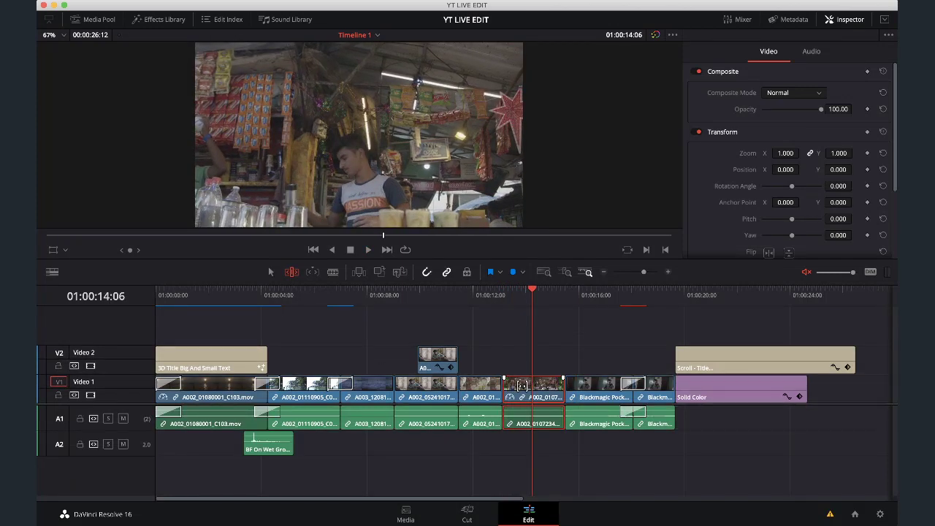
Show the retime curve of the slowed A002_01072346_C096.mov clip, enlarged on the timeline
right_click(524, 385)
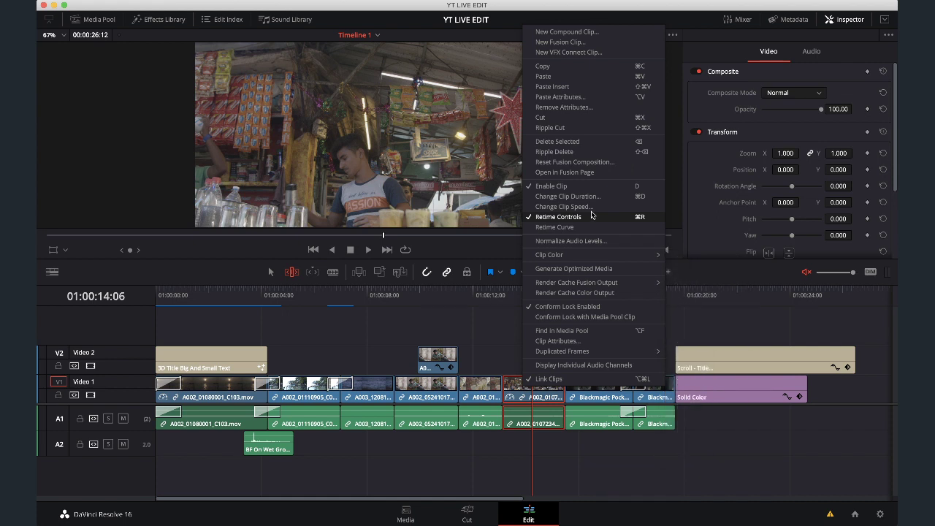
click(591, 226)
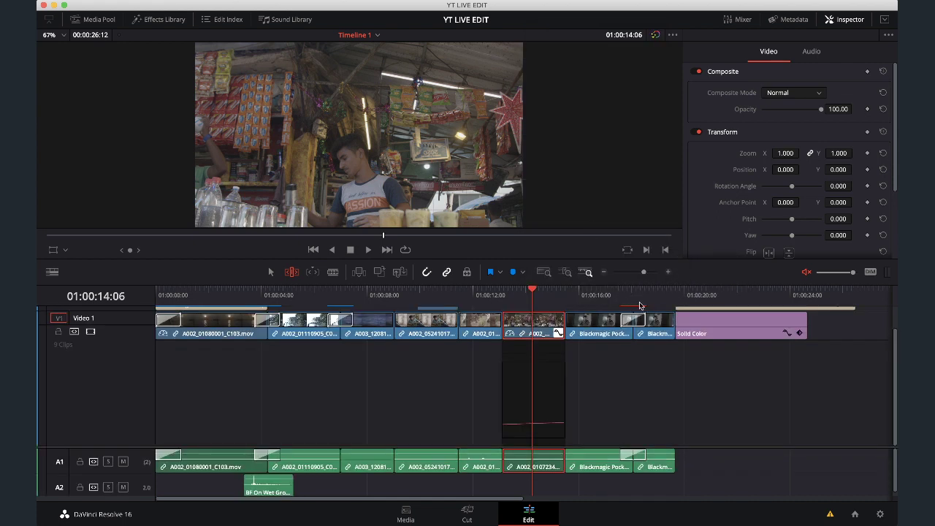
click(667, 272)
click(666, 272)
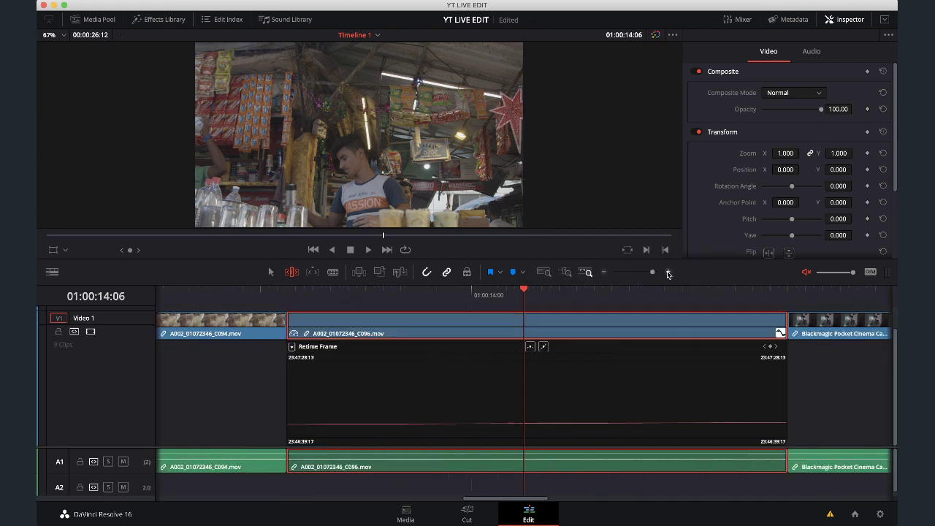
Add a retime keyframe to the A002_01072346_C096.mov clip at 01:00:13:17 and switch its curve display from Retime Frame to Retime Speed
click(292, 347)
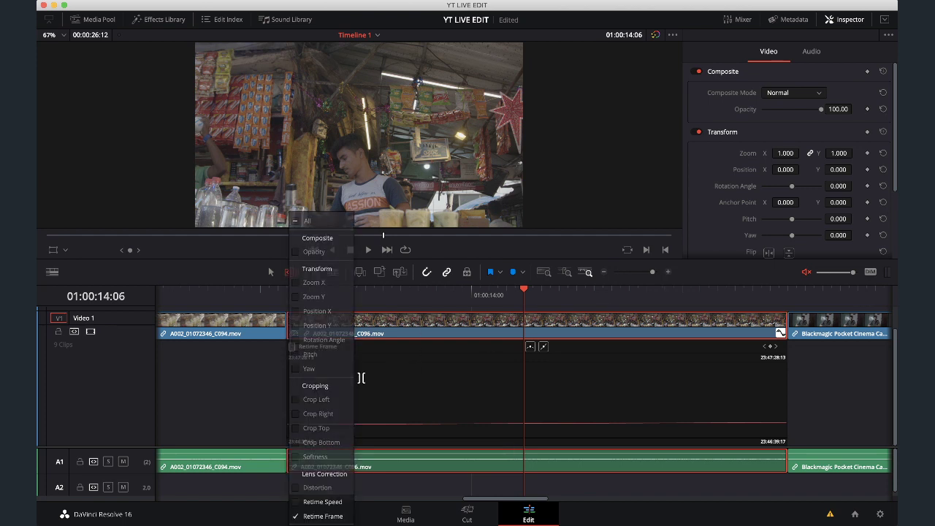
click(356, 376)
drag(465, 305, 409, 305)
click(271, 272)
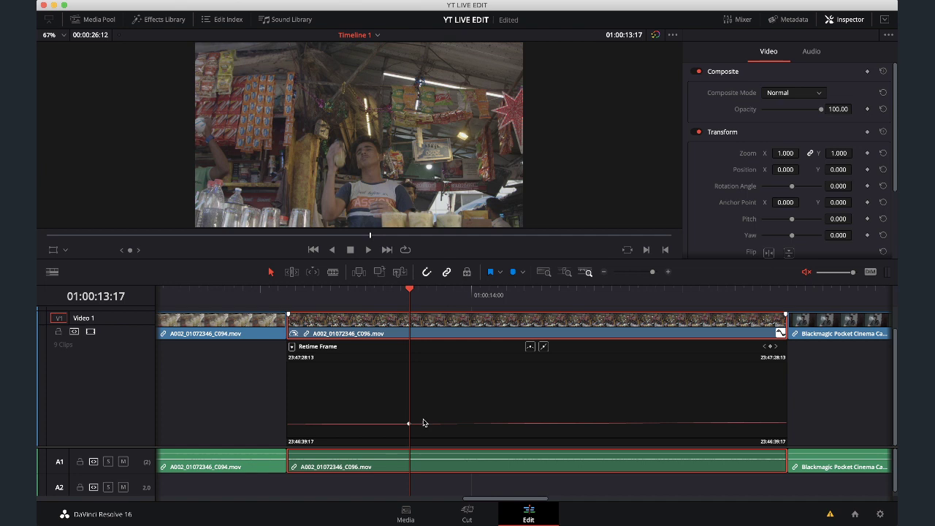
click(291, 347)
click(299, 503)
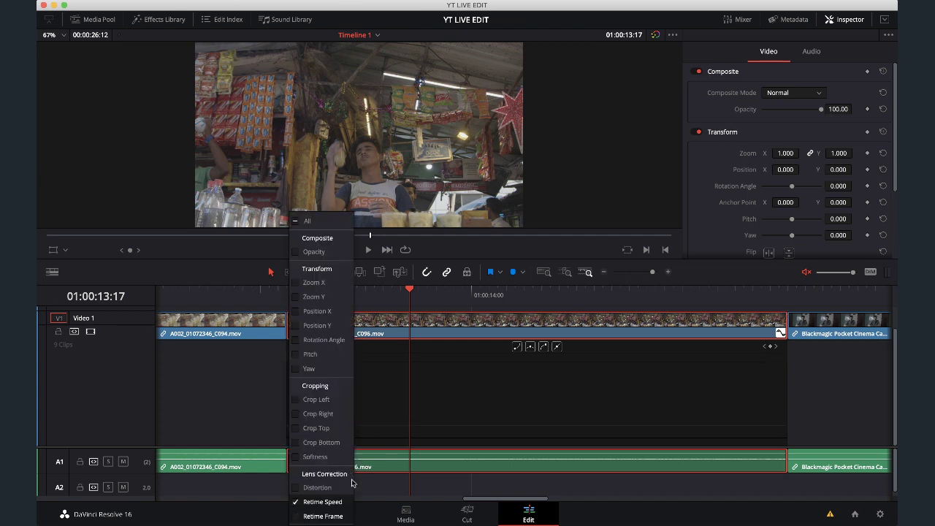
click(411, 427)
Raise the retime speed before the keyframe on the A002_01072346_C096.mov clip and play back the clip from its start
drag(408, 424, 369, 374)
drag(347, 419, 332, 406)
click(292, 302)
key(space)
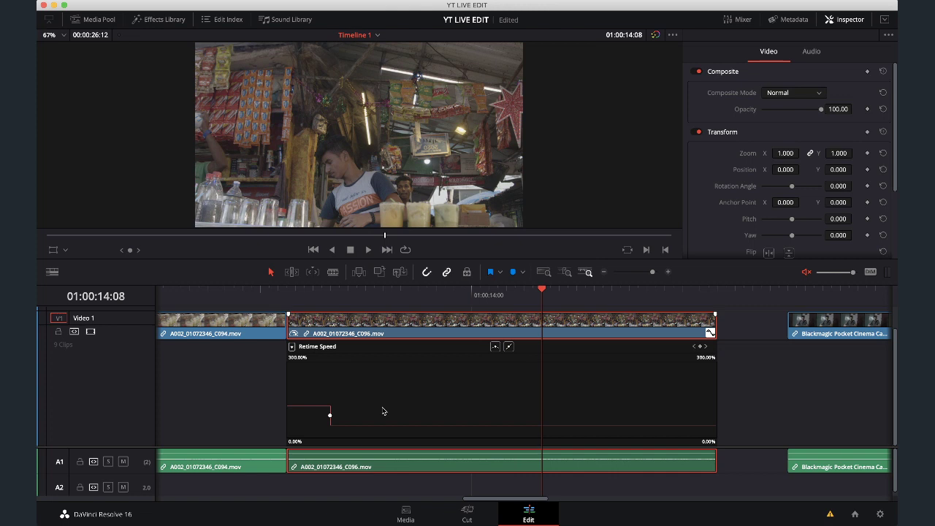
Ripple-delete the gap behind the A002_01072346_C096.mov clip in Trim Edit mode
drag(392, 424, 412, 431)
click(727, 322)
click(748, 326)
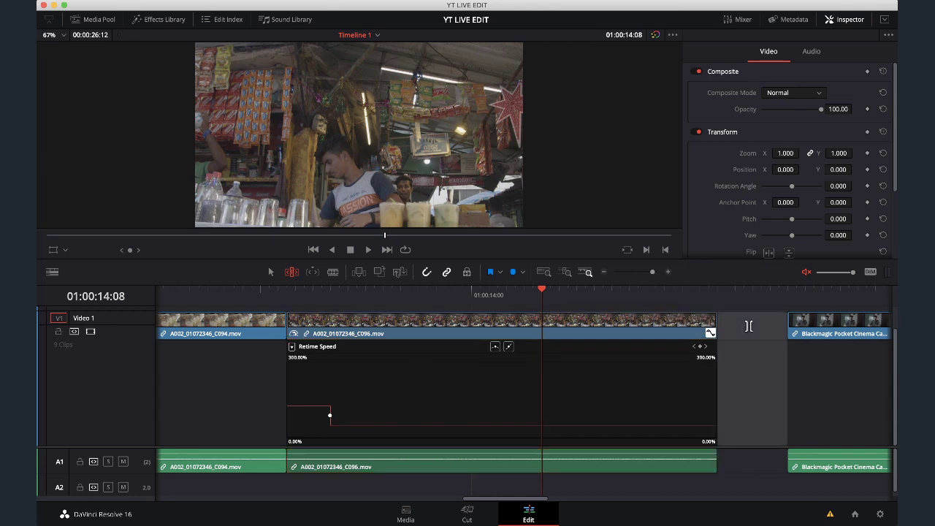
key(Delete)
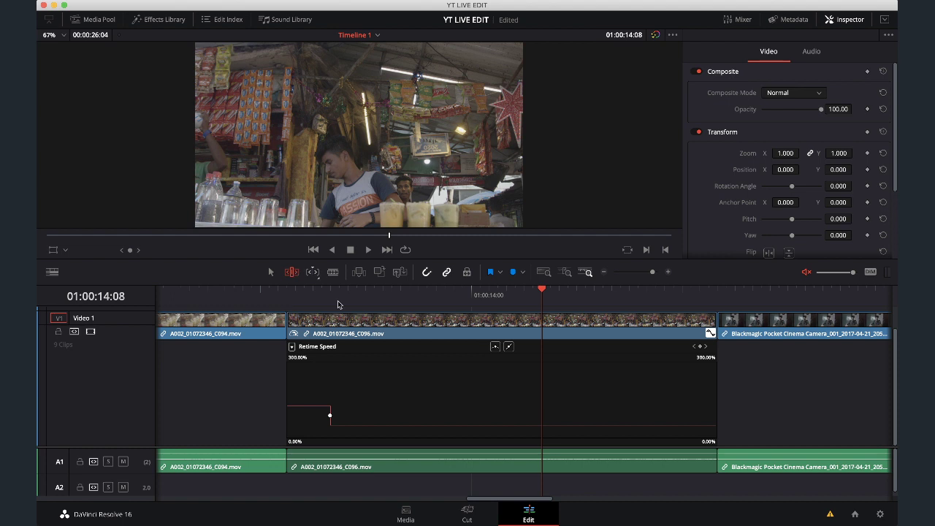
Slow the segment after the speed keyframe to about 30% in Trim Edit mode and play back the clip from its start
drag(459, 428, 468, 447)
click(303, 302)
key(space)
click(322, 294)
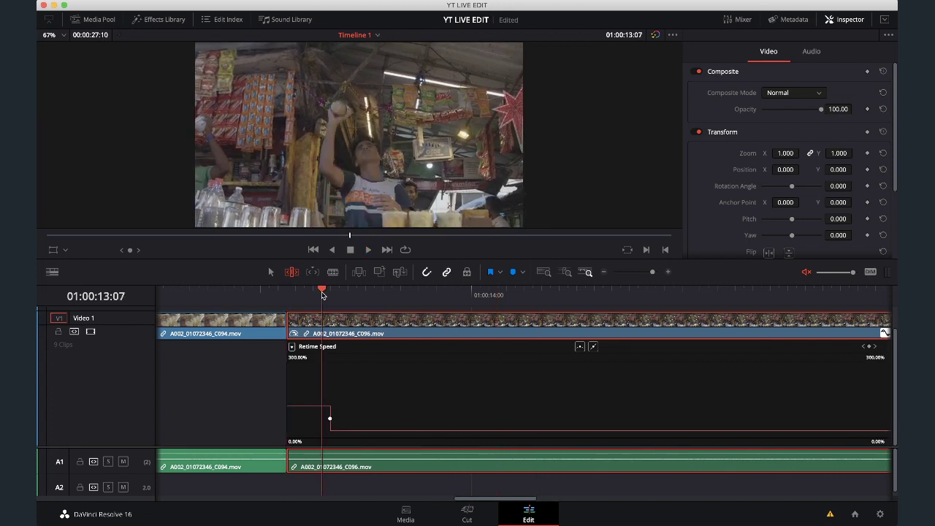
drag(323, 293, 293, 295)
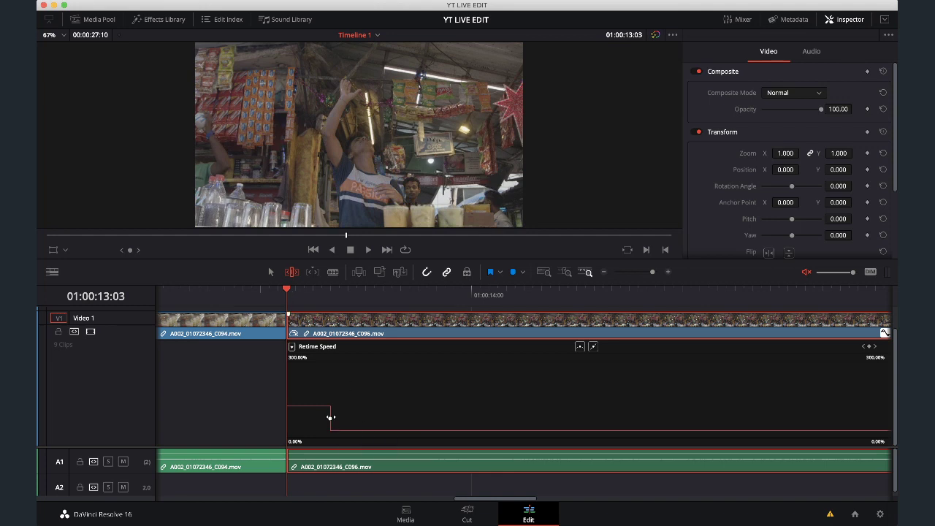
Smooth the first speed keyframe of the A002_01072346_C096.mov clip into an eased curve and play back the ramp
click(580, 348)
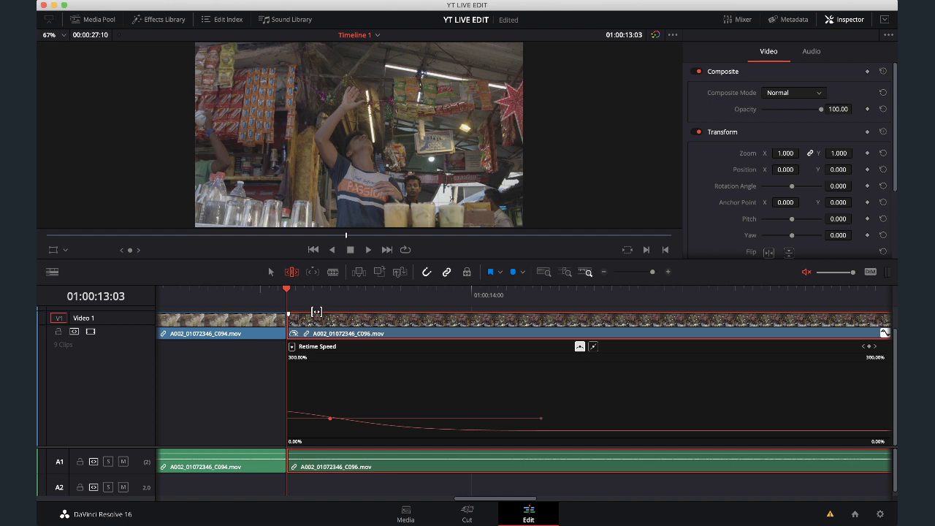
key(space)
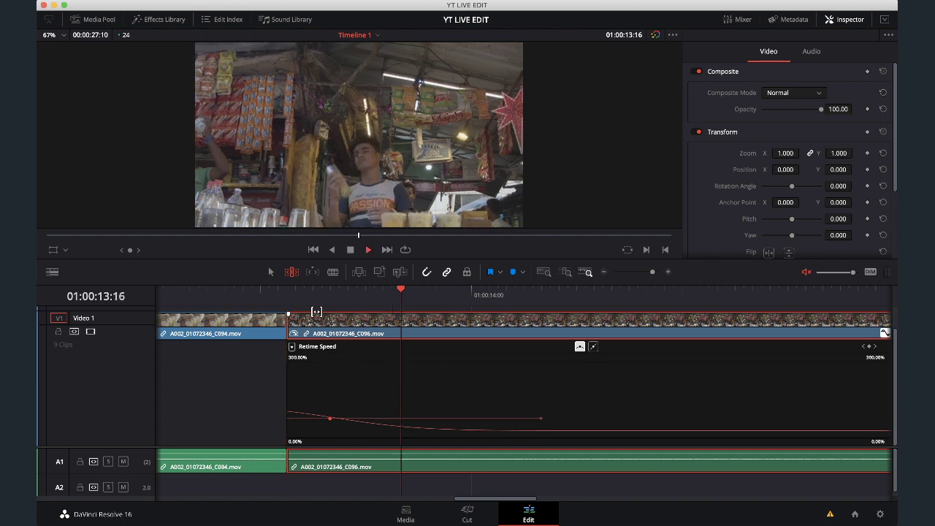
key(space)
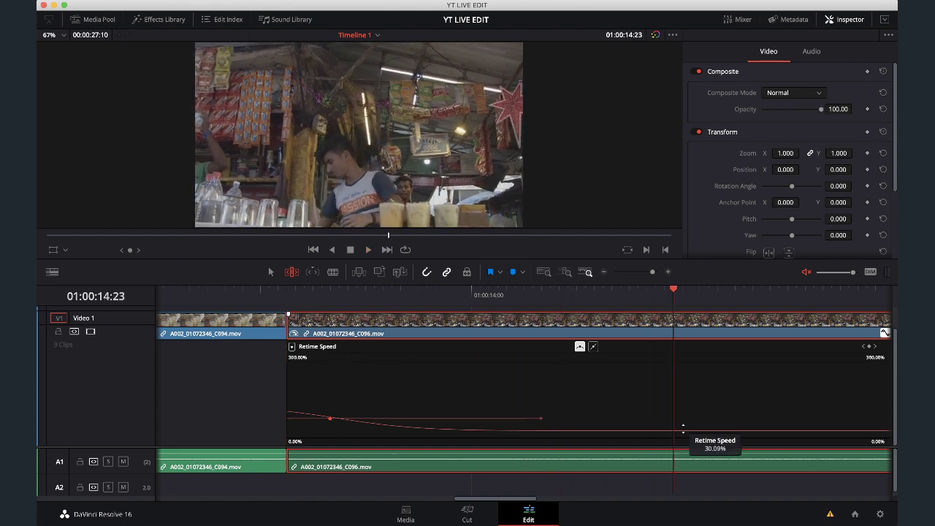
Ramp the A002_01072346_C096.mov clip's speed back up after a new smoothed keyframe at 01:00:14:23 and play back the whole ramp
click(673, 431)
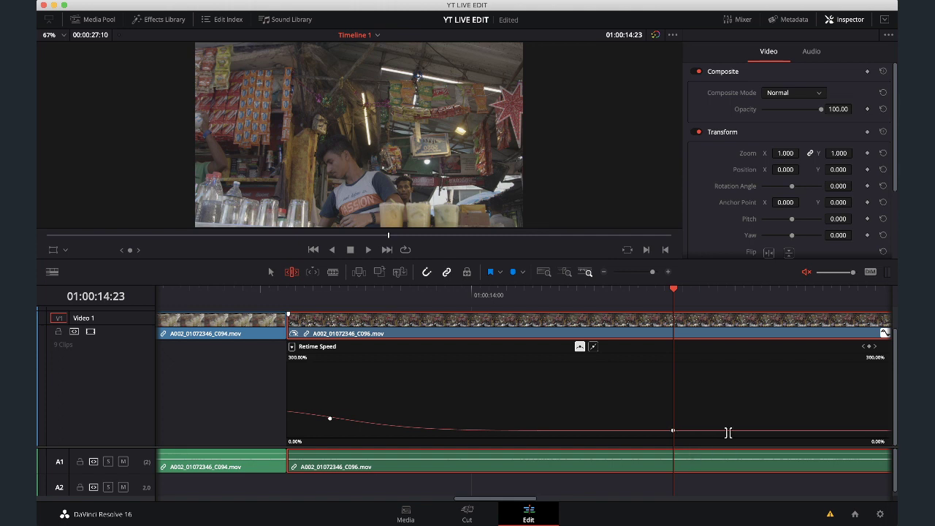
drag(729, 433, 710, 343)
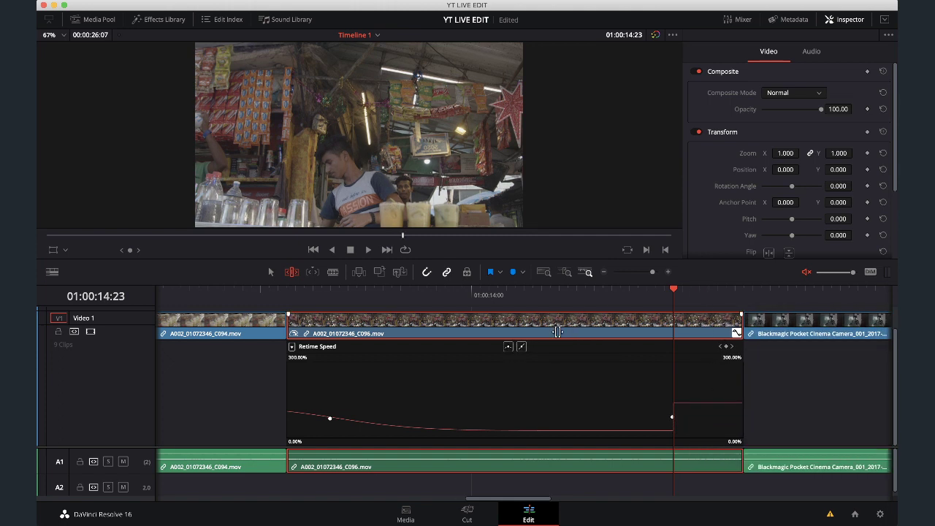
click(521, 346)
scroll(407, 370, left, 5)
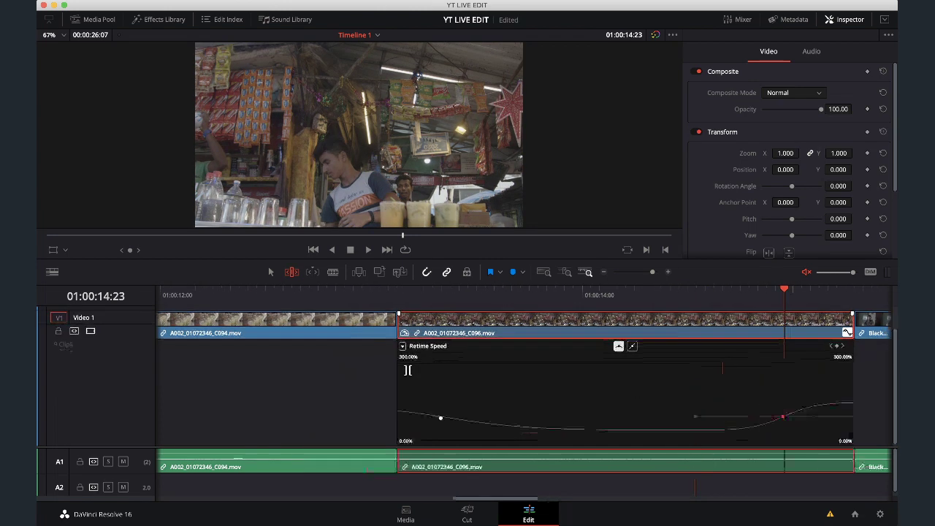
scroll(407, 369, right, 5)
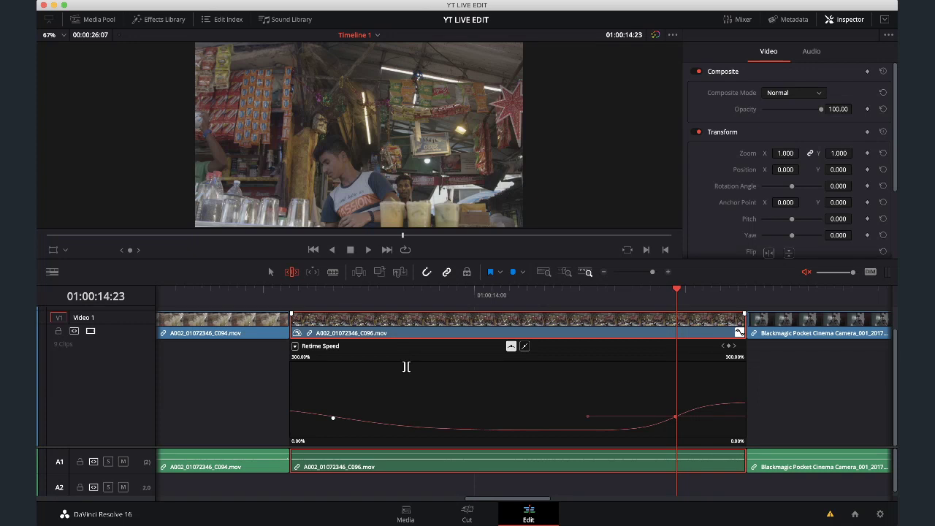
click(304, 296)
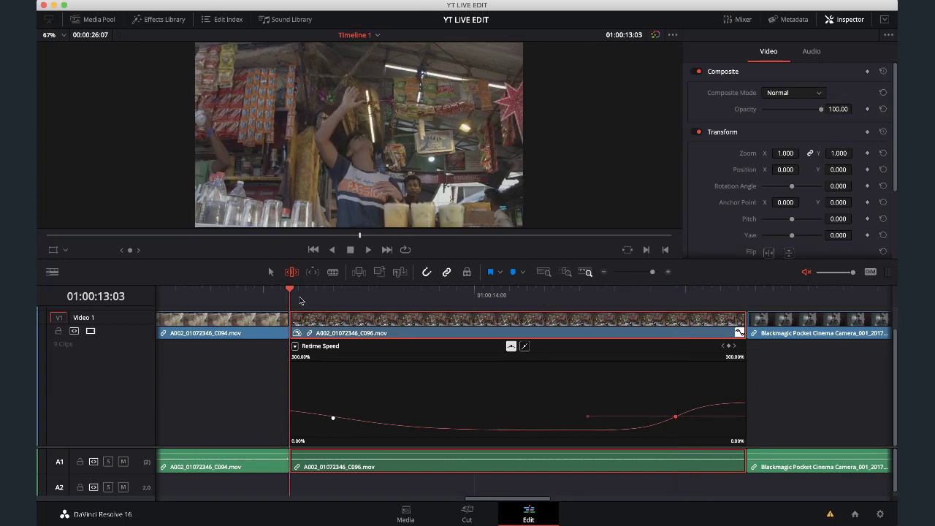
key(space)
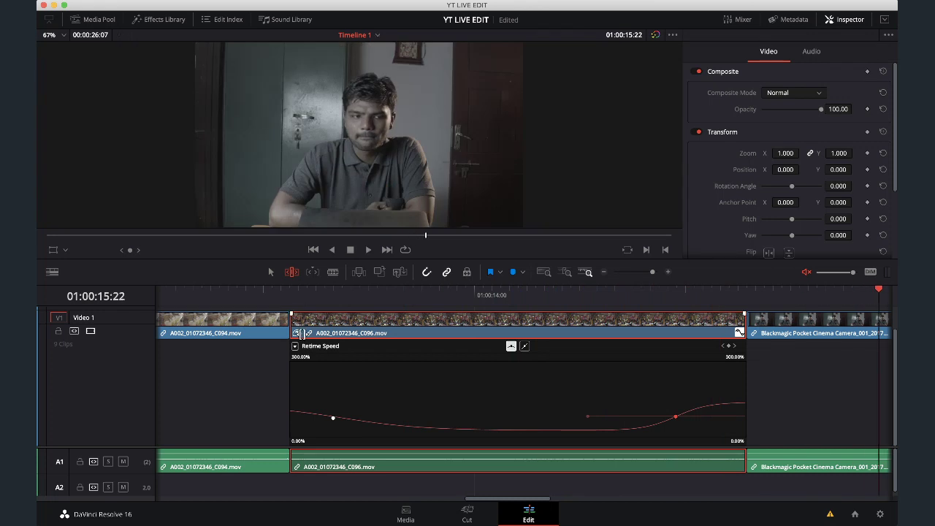
Hide the retime curve of the A002_01072346_C096.mov clip and fit the whole timeline in view with track A2 fully shown
click(295, 346)
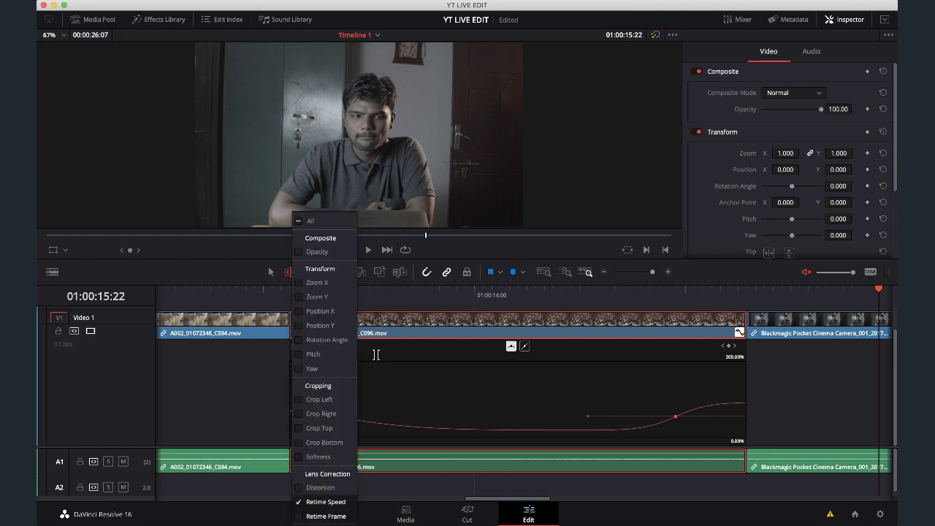
click(298, 504)
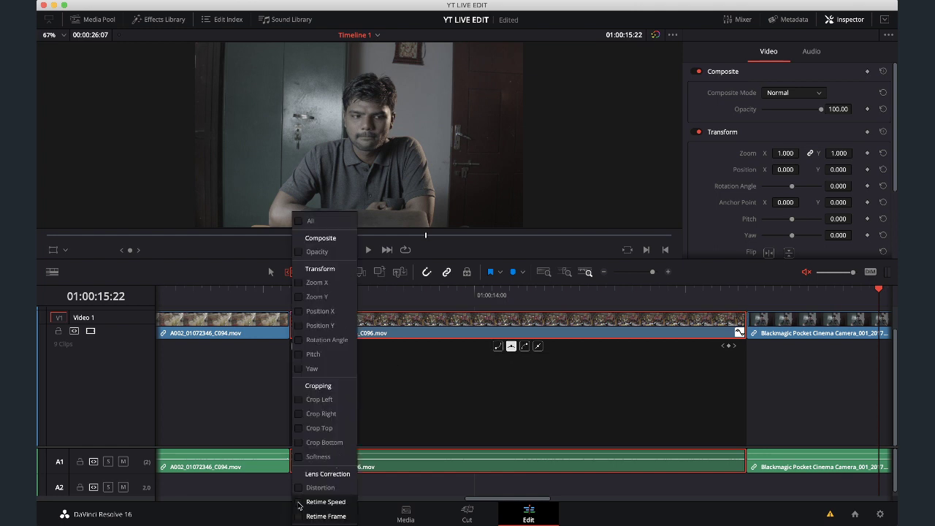
click(443, 405)
click(738, 333)
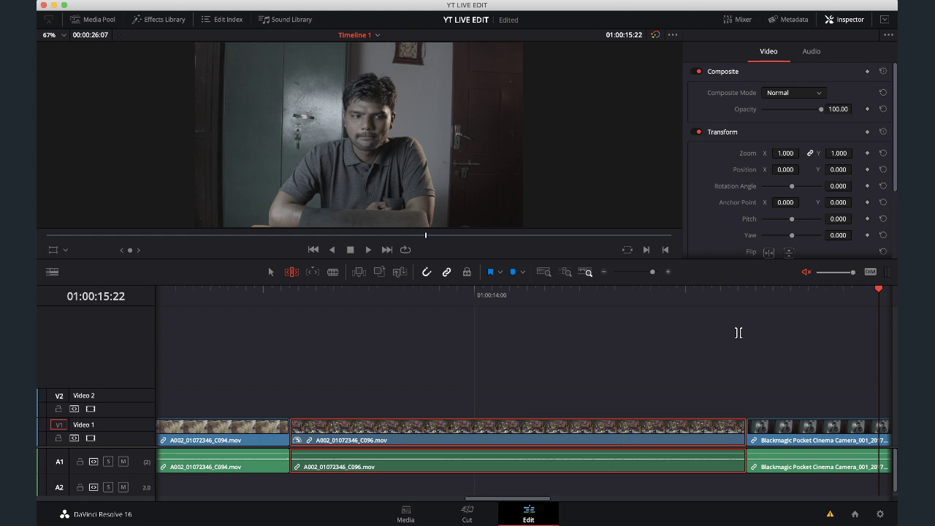
key(shift+z)
key(super+s)
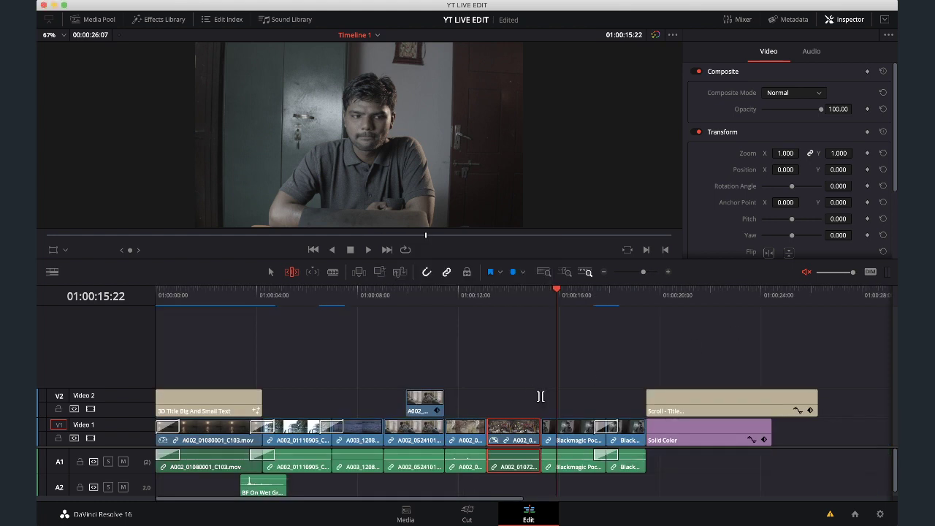
drag(540, 447, 542, 415)
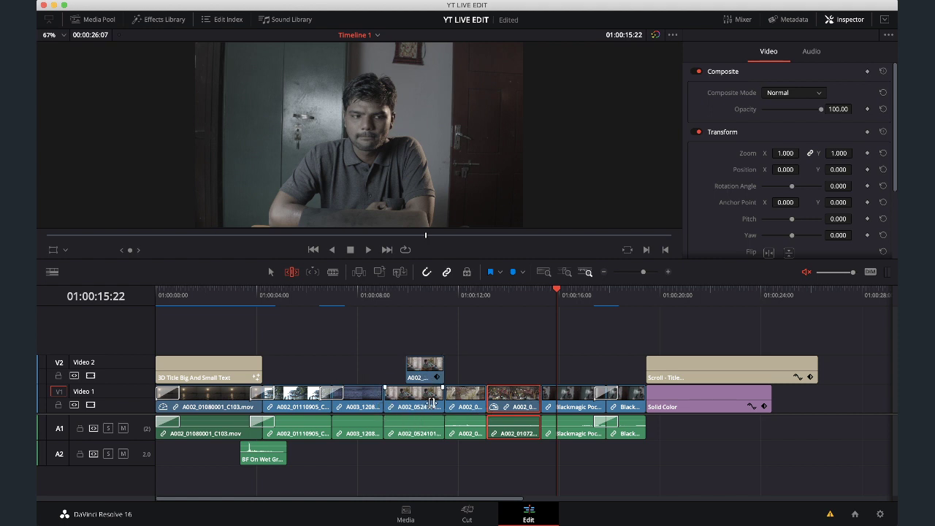
Try to move the A002_01072346_C096.mov clip ahead of the A002_0524101 clip on Video 1, and undo the changes
drag(521, 404, 423, 343)
drag(421, 449, 475, 369)
drag(407, 343, 408, 401)
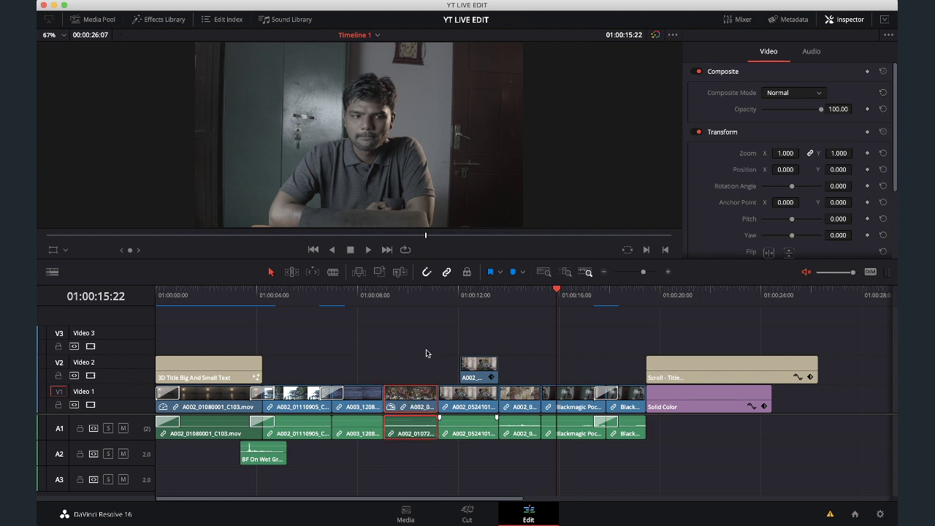
key(super+z)
key(super+z)
key(super+z)
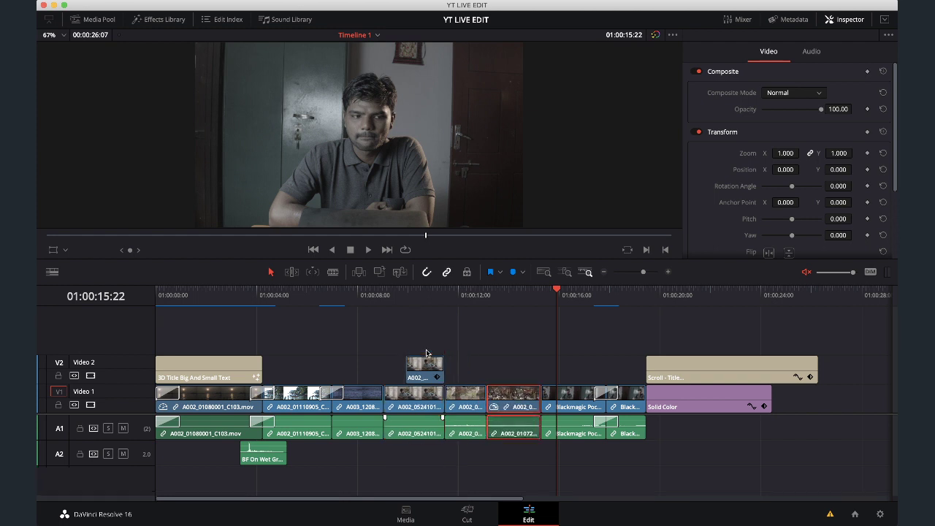
Swap the A002_01072346_C096.mov clip to directly after the A003_1208 clip, and the A002_0524101 clip with its overlay to before the Blackmagic Pocket clip
click(499, 459)
click(513, 405)
drag(517, 404, 413, 402)
drag(465, 347, 505, 398)
key(super+s)
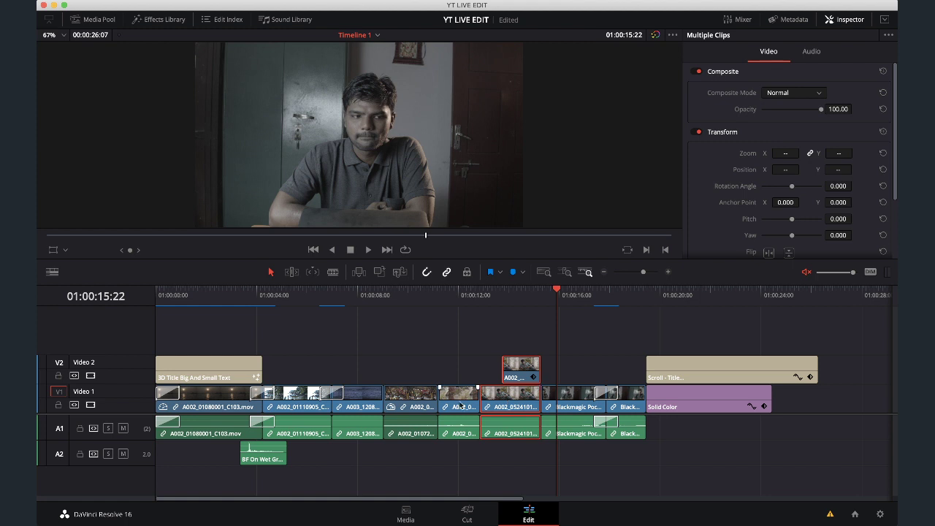
click(466, 363)
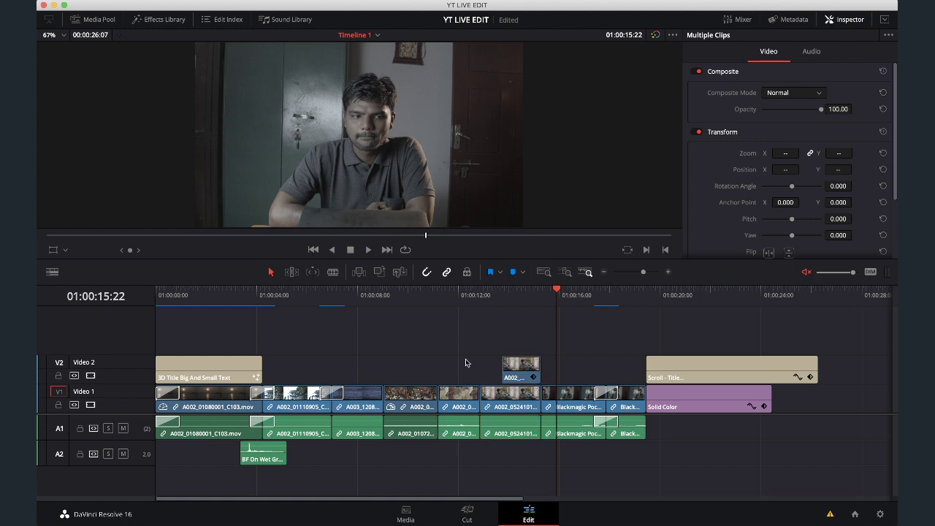
click(516, 323)
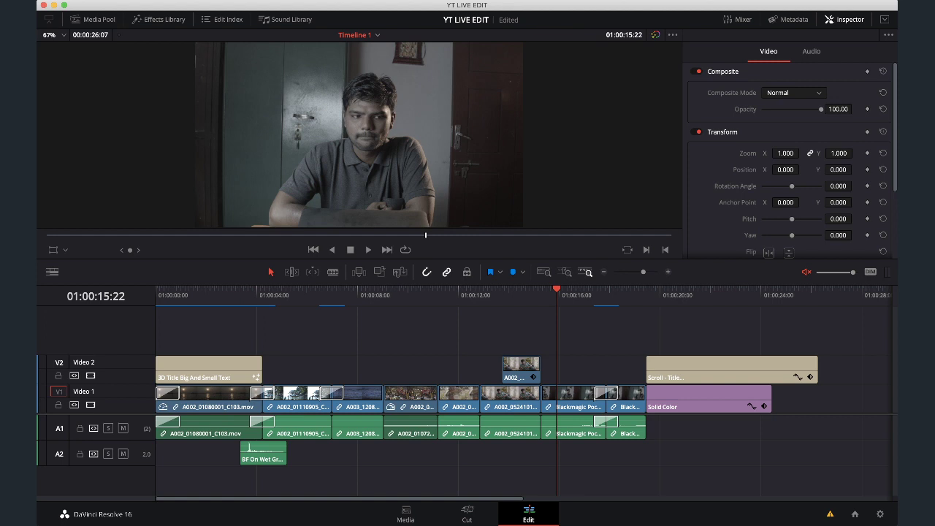
Switch to the Cut page and play the timeline from its beginning past the opening title
click(466, 511)
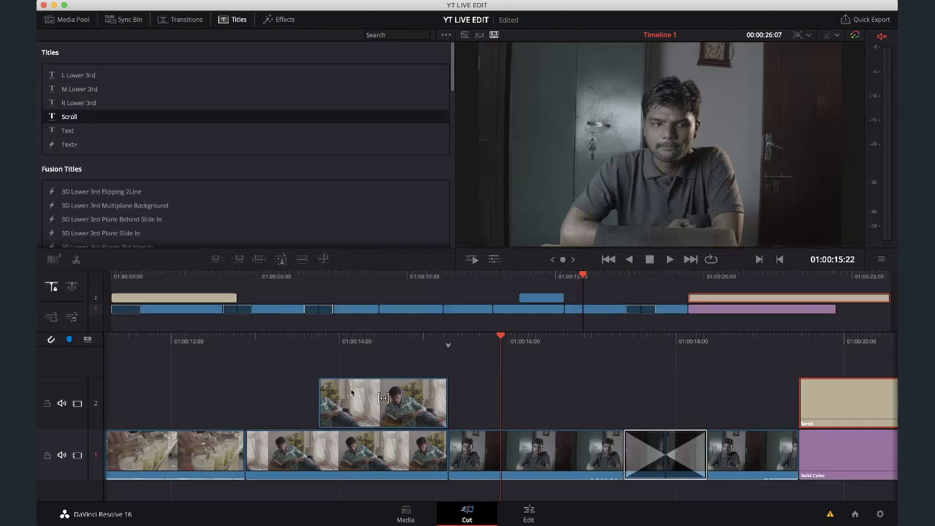
scroll(352, 392, left, 10)
scroll(350, 392, left, 5)
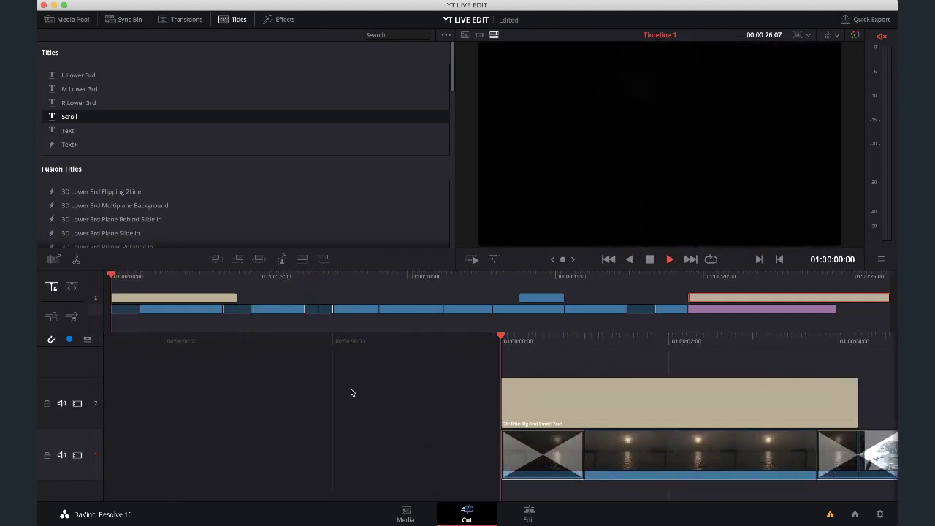
key(space)
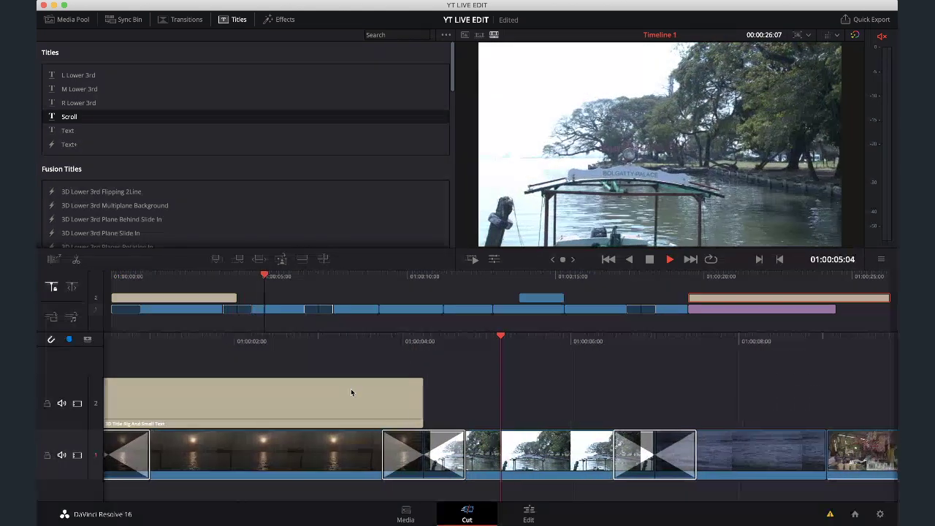
key(space)
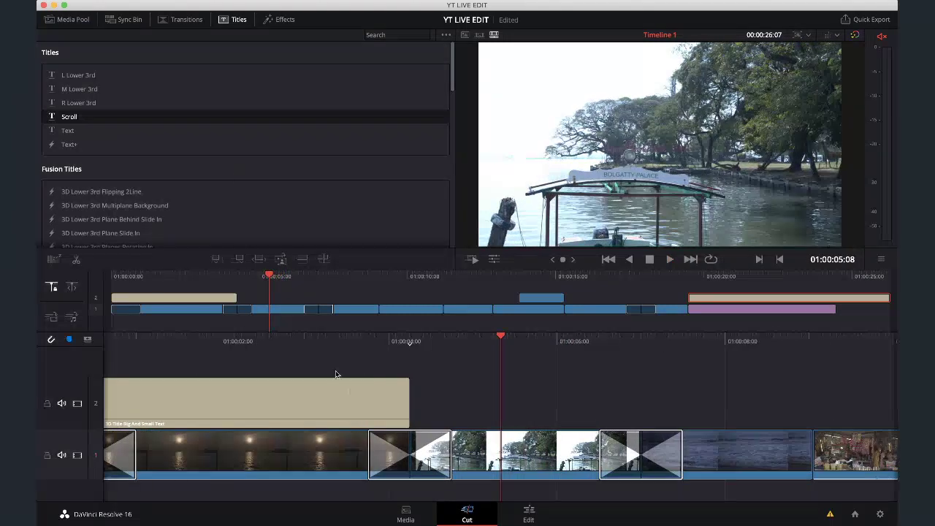
Apply an Arrow Iris transition to the end of the 3D Title Big And Small Text clip and play it back
click(183, 21)
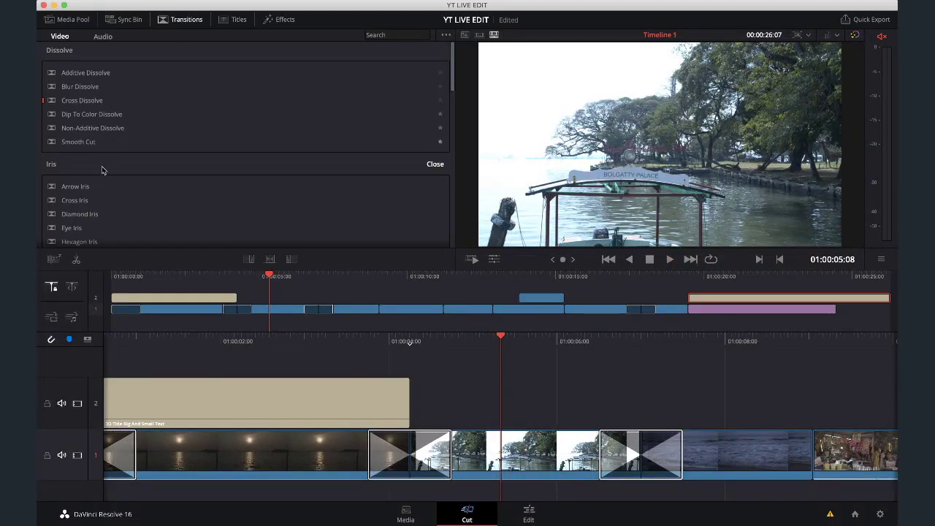
drag(95, 189, 398, 400)
click(319, 370)
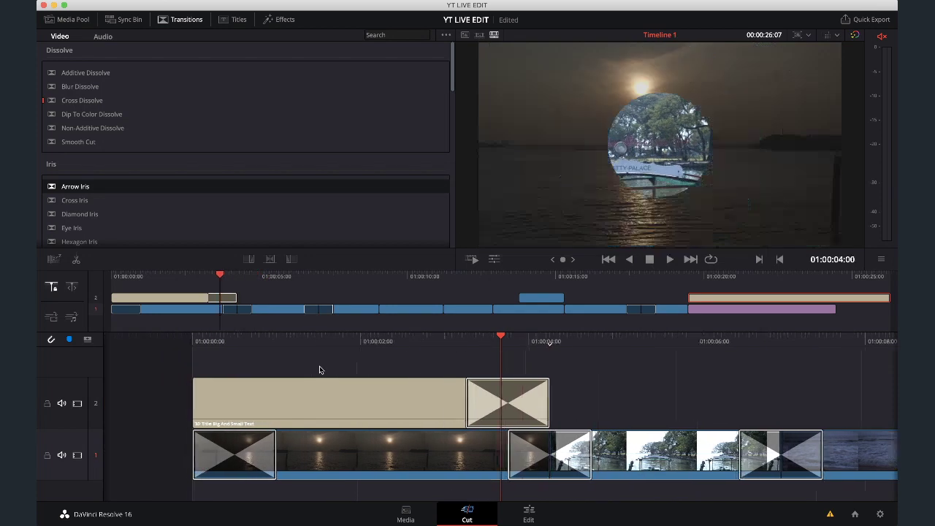
key(space)
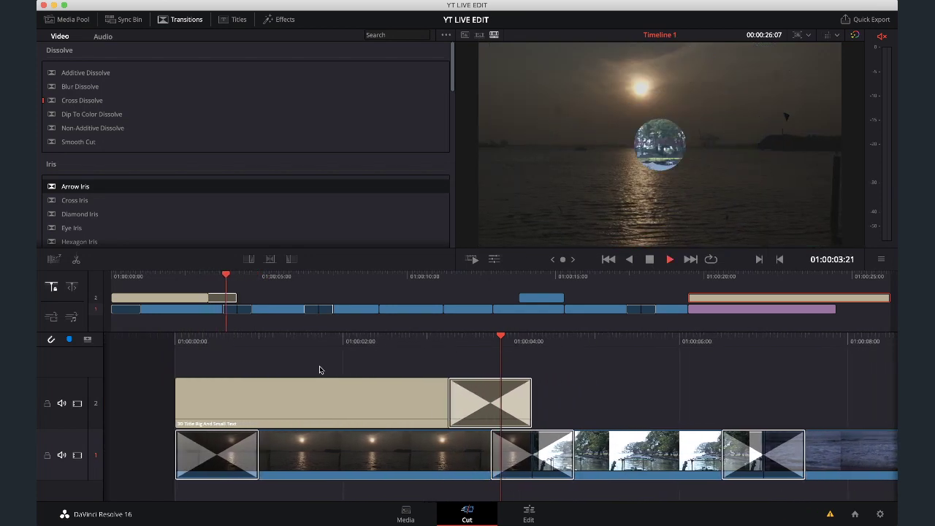
key(space)
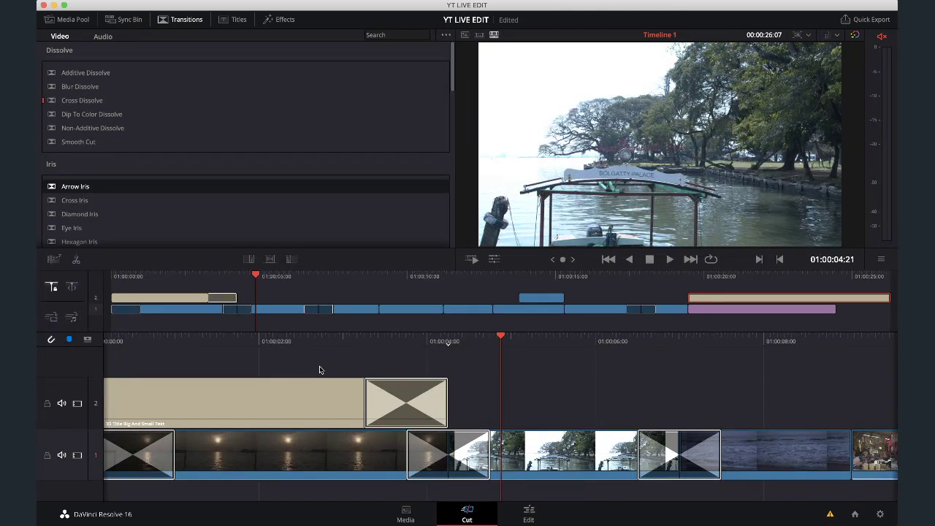
Open the Quick Export presets and dismiss them without exporting
click(866, 20)
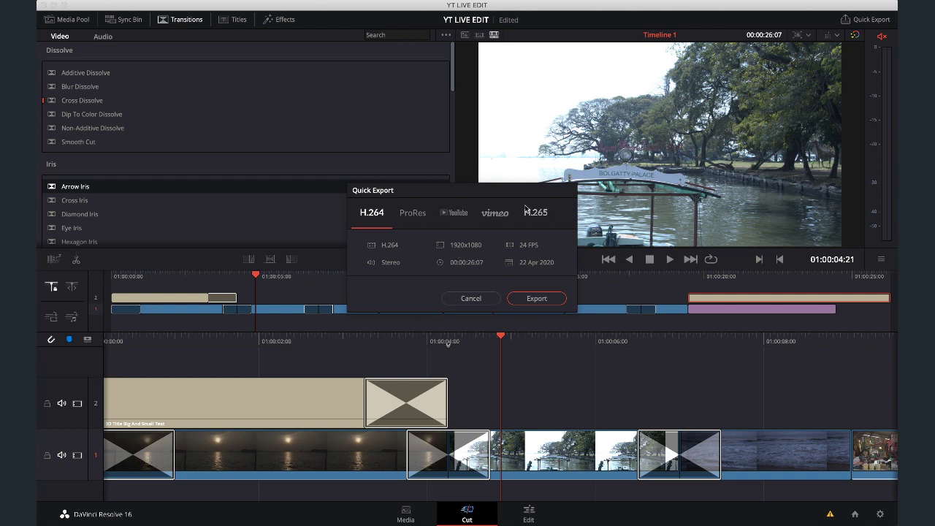
click(471, 298)
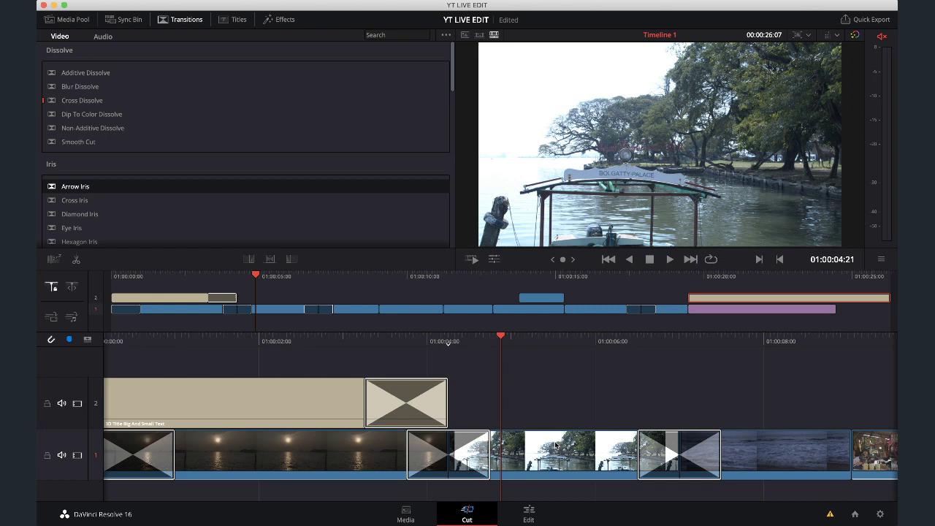
Switch to the Edit page and extend the Solid Color clip on Video 1 to the end of the Scroll title
click(539, 515)
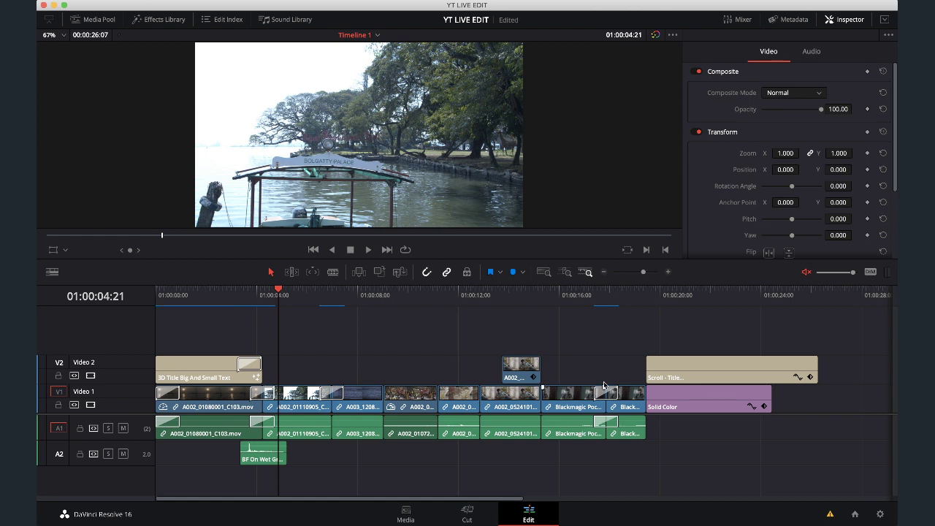
drag(750, 295, 819, 327)
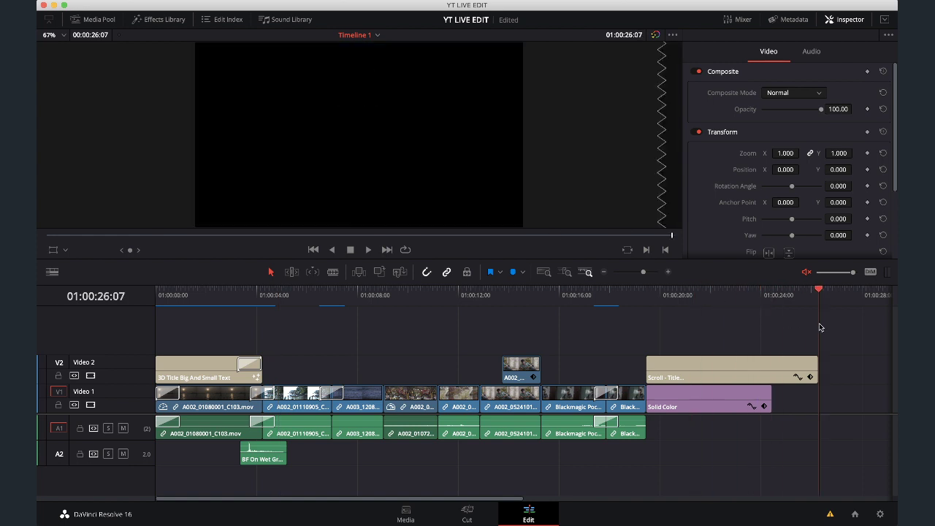
drag(770, 396, 816, 398)
scroll(813, 399, right, 5)
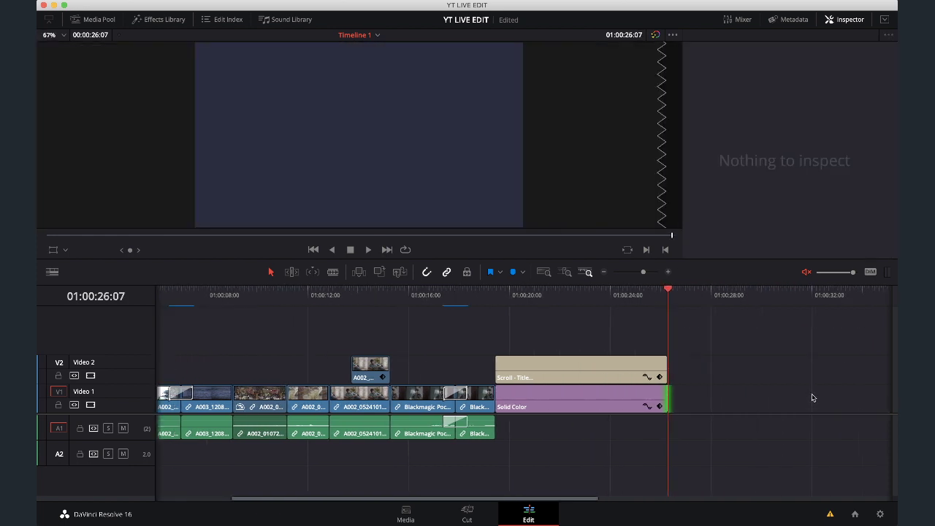
click(717, 299)
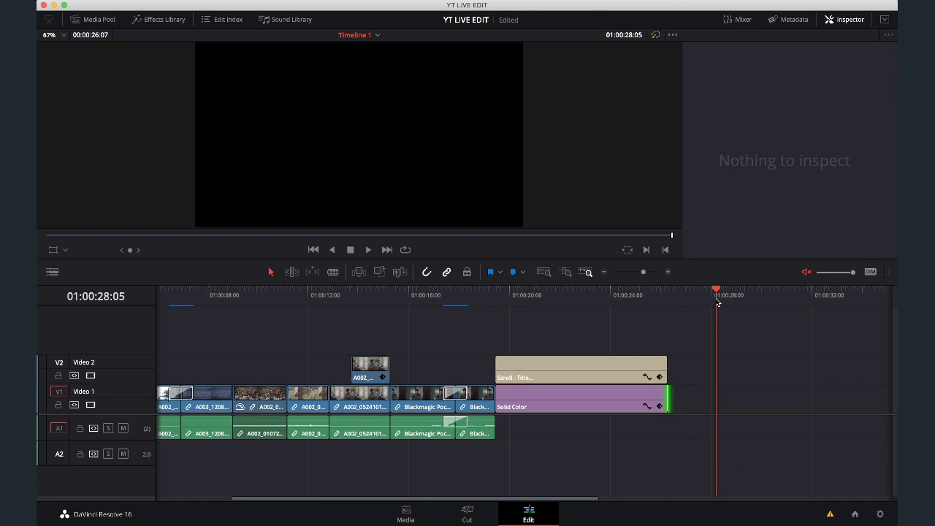
Add the Deliver page to the page navigation and open it
click(483, 1)
mouse_move(480, 15)
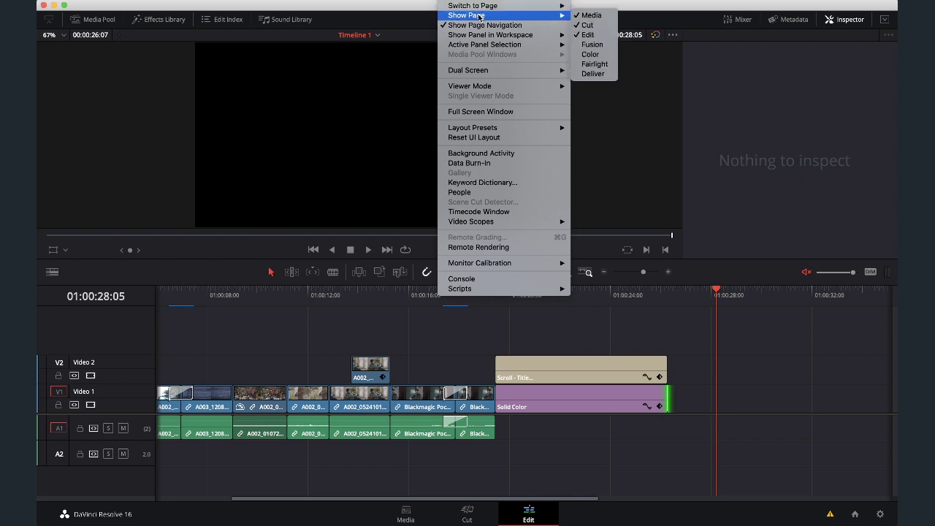
click(603, 74)
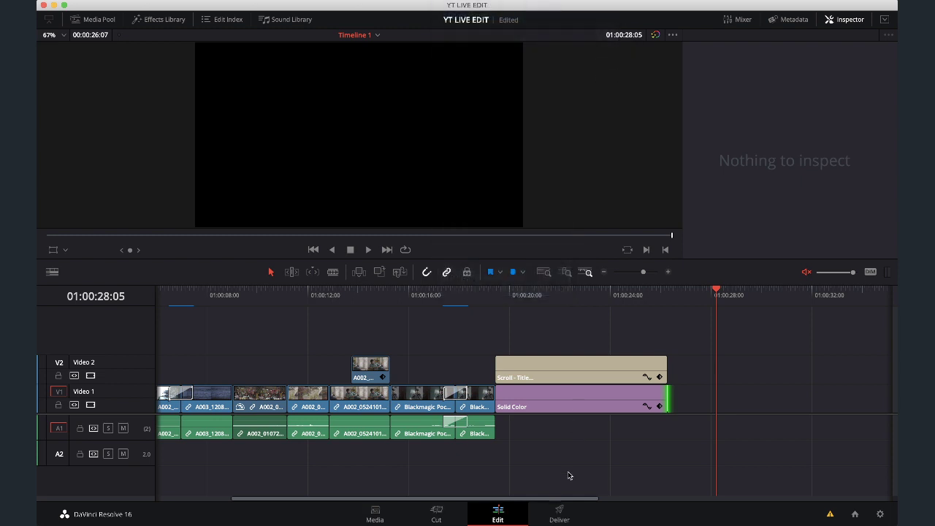
click(559, 514)
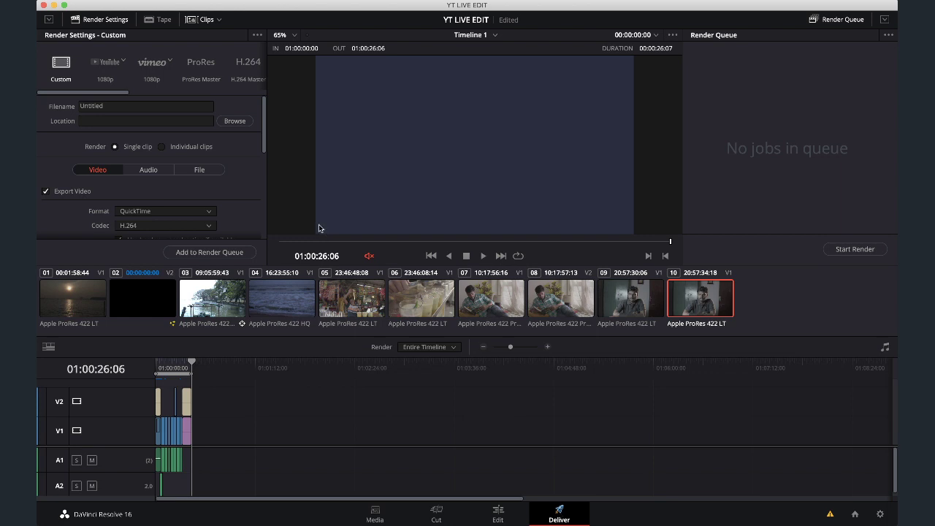
Examine the custom render settings and the range of available render presets on the Deliver page
scroll(240, 160, down, 5)
scroll(240, 158, down, 5)
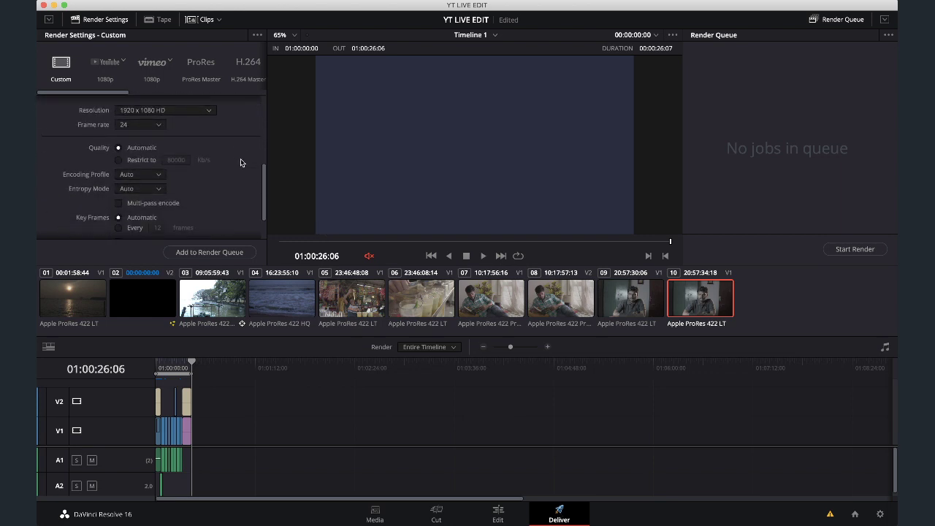
scroll(240, 159, up, 15)
scroll(231, 67, right, 5)
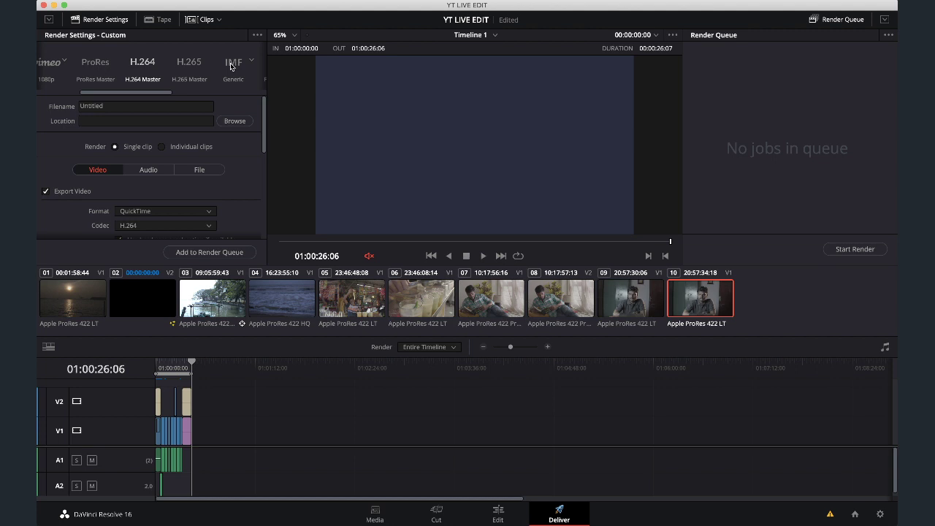
scroll(231, 66, left, 3)
scroll(231, 67, left, 3)
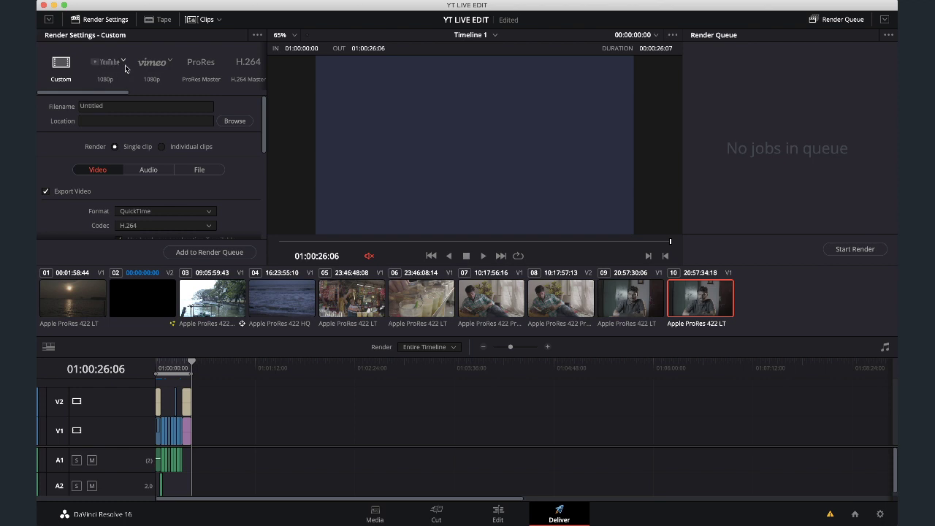
scroll(205, 70, right, 5)
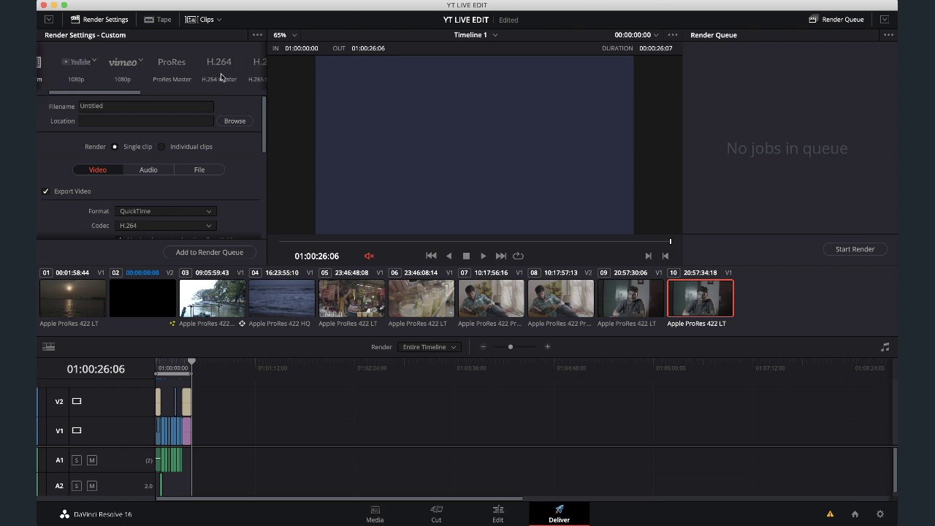
scroll(222, 73, right, 2)
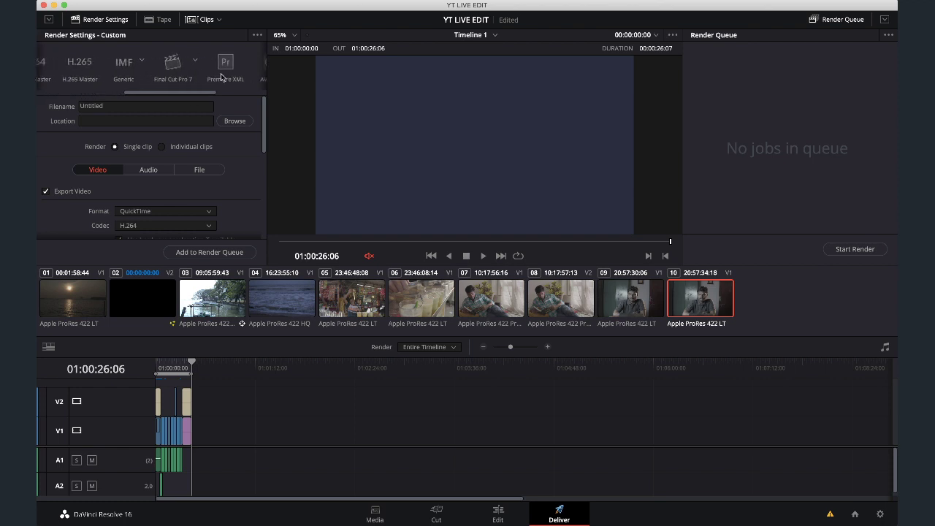
Choose the IMF render preset, view its delivery variants and keep Generic
click(141, 64)
click(141, 64)
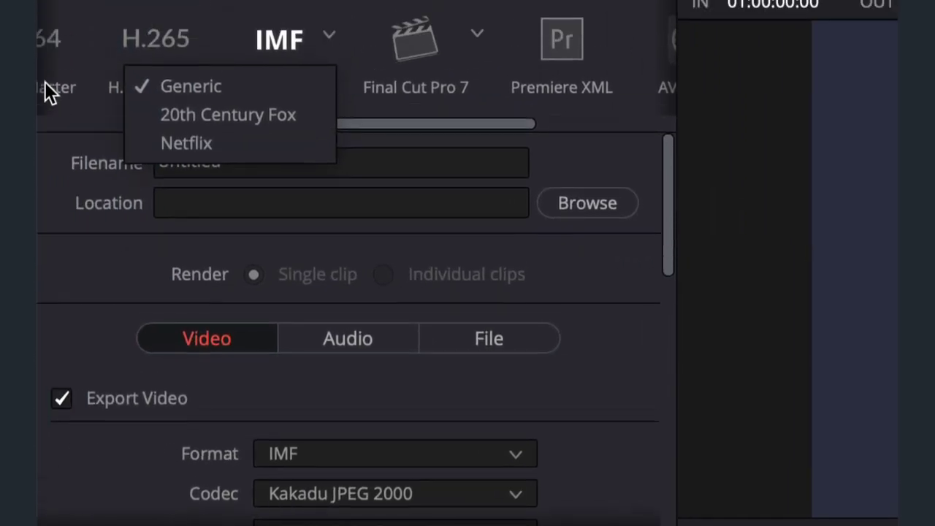
click(50, 81)
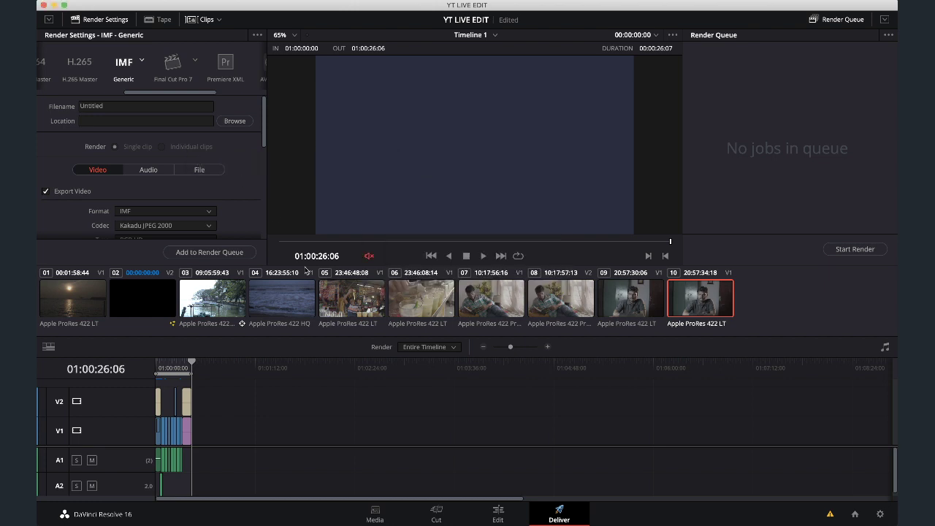
Return to the Cut page and open the Intro project from the Project Manager
click(440, 512)
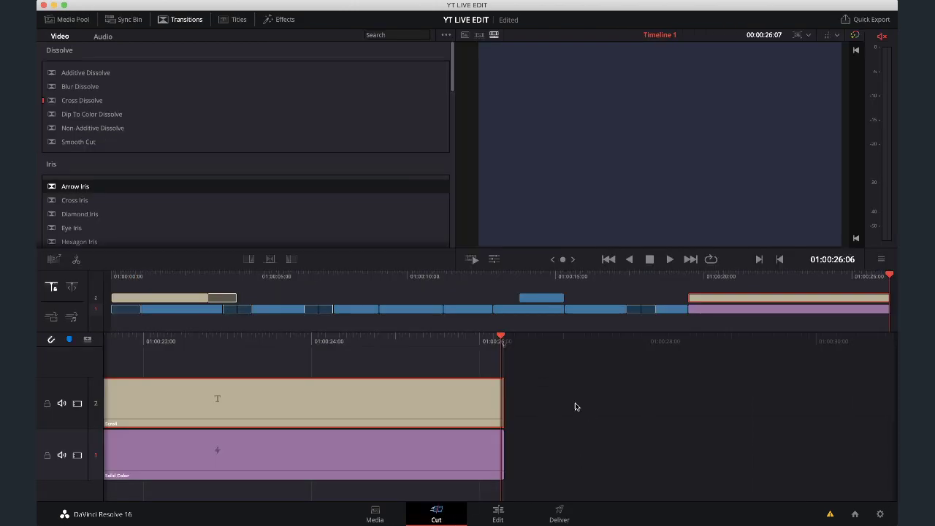
click(854, 514)
double_click(626, 184)
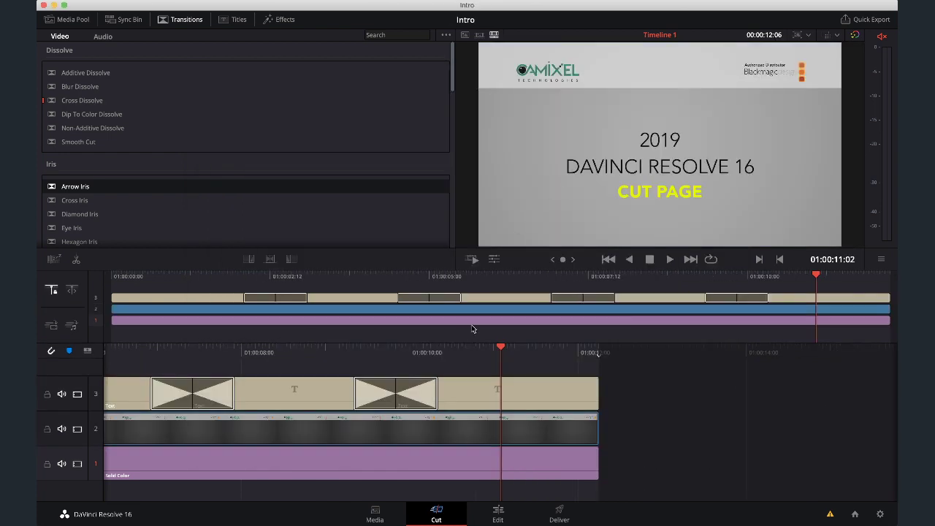
Extend the background clip on track 2 about two seconds beyond the end of the last title
click(519, 385)
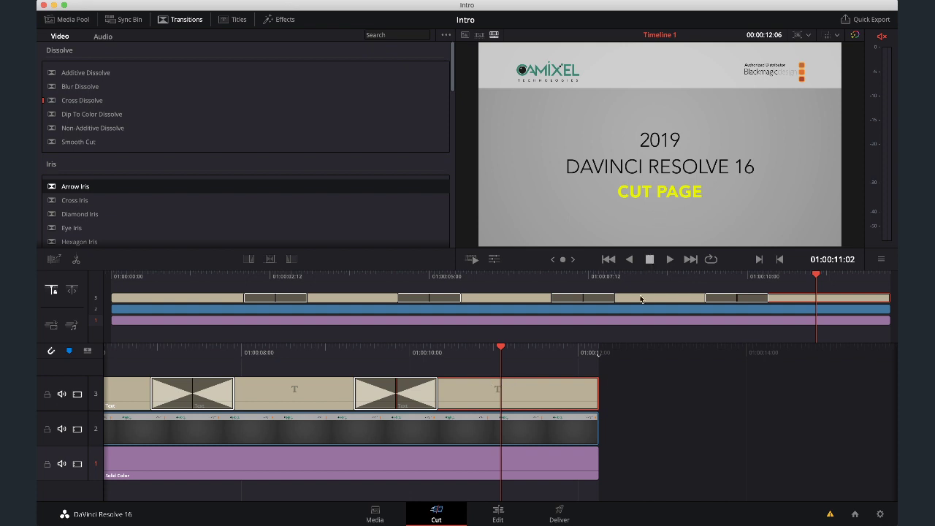
click(591, 430)
drag(592, 430, 763, 430)
Try to move the last Text title on track 3 beyond the end of the Solid Color clip, and undo the move
click(554, 403)
drag(549, 402, 750, 404)
click(761, 430)
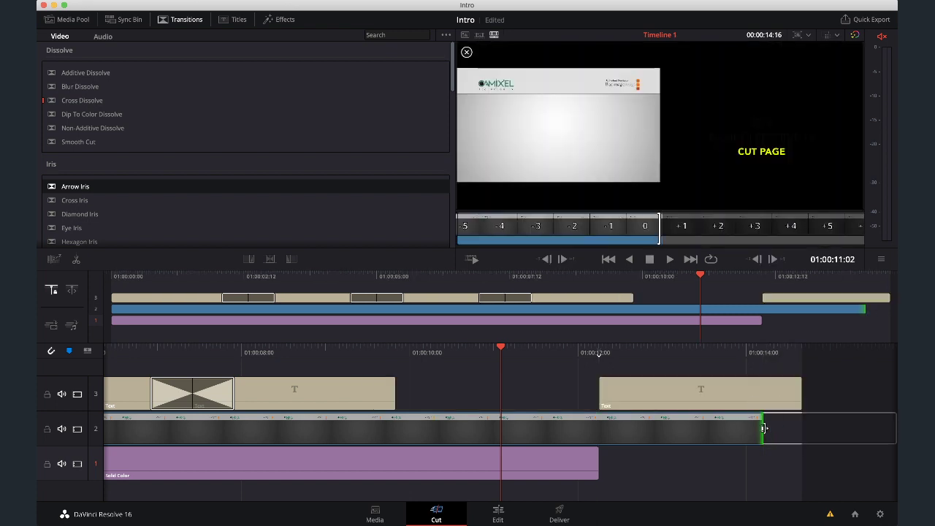
key(super+z)
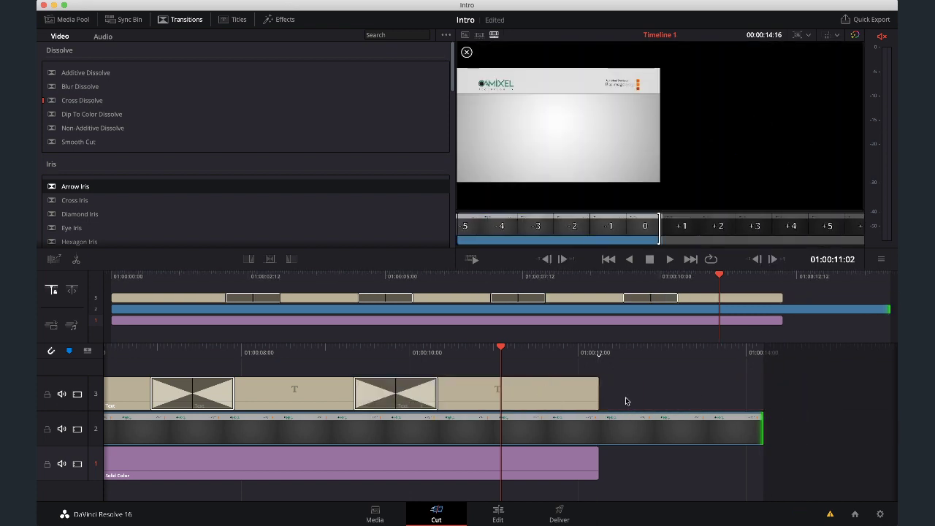
Add a copy of the last Text title at the end of track 3, and extend the clips on tracks 2 and 1 to its end
click(599, 353)
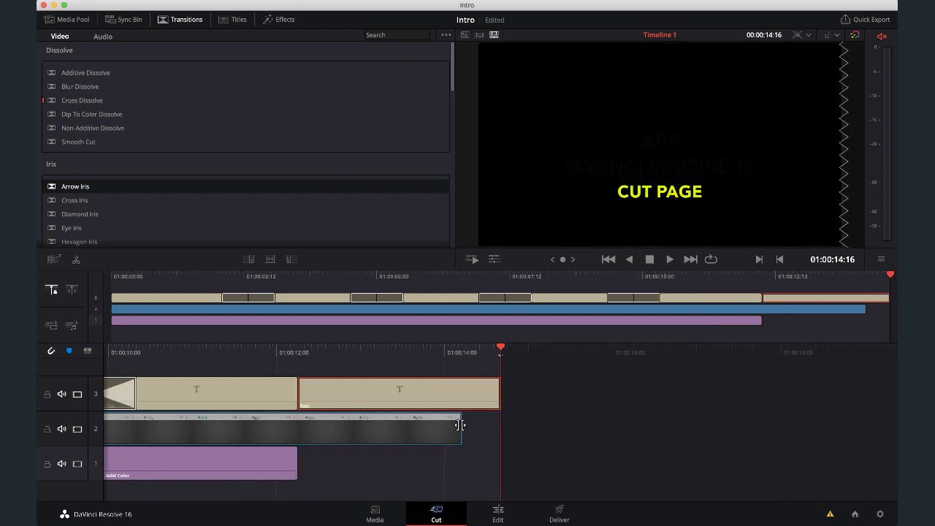
drag(459, 425, 492, 427)
drag(298, 475, 500, 475)
Replace the text of the final title with "THANKS FOR JOINING" and view it full screen
drag(439, 395, 330, 398)
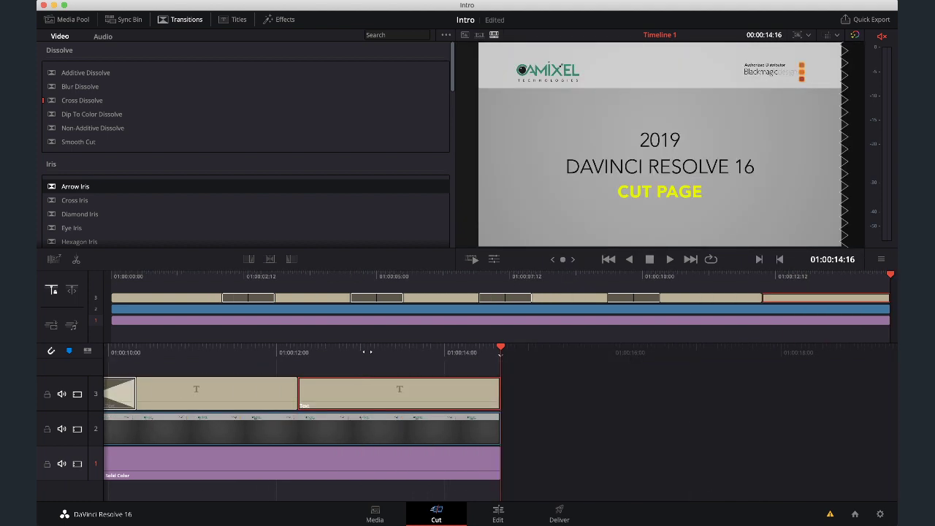
click(494, 258)
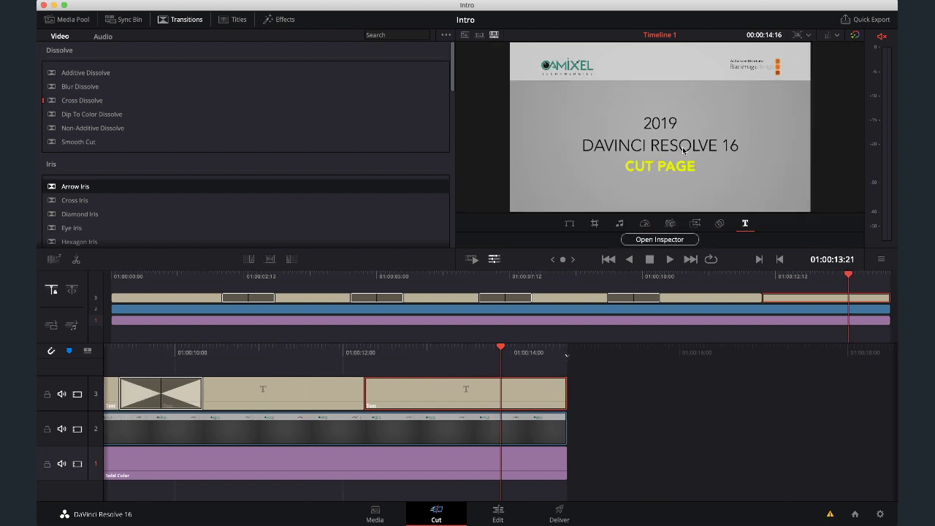
double_click(615, 144)
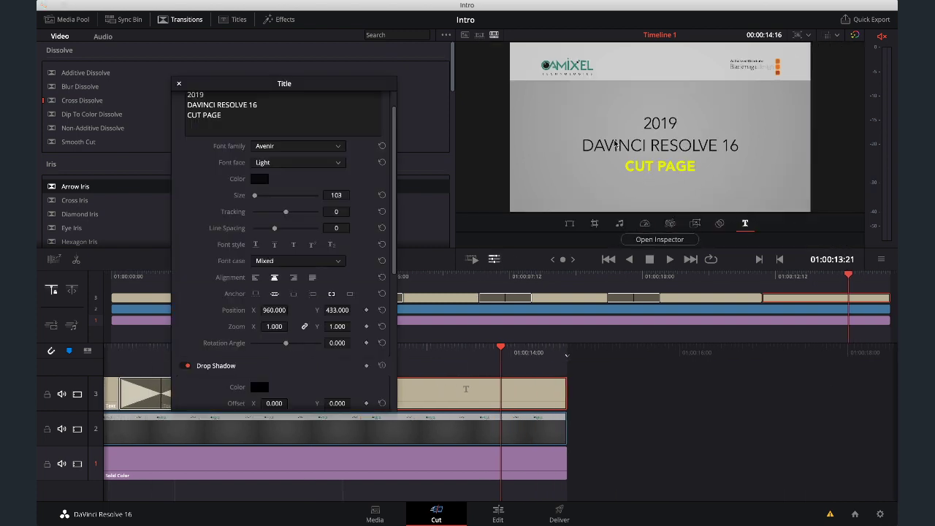
click(266, 118)
text(a)
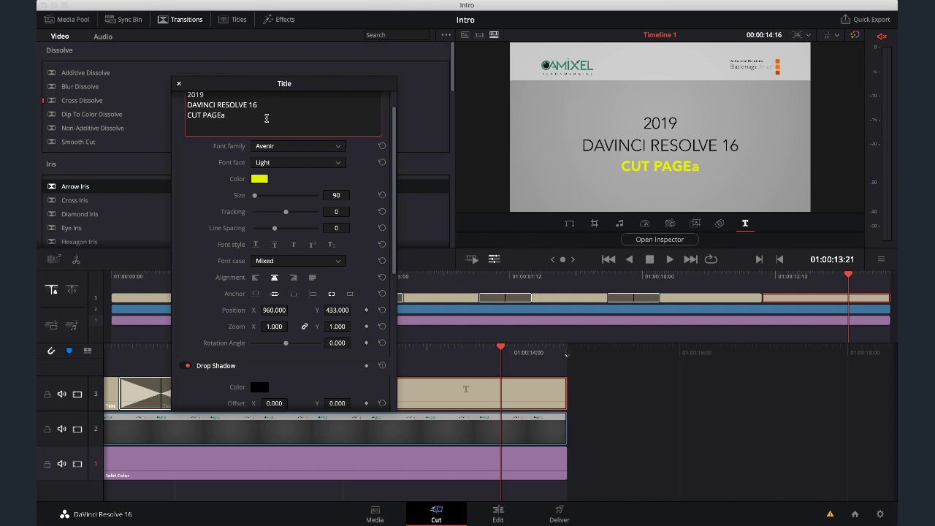
key(super+a)
text(THAN)
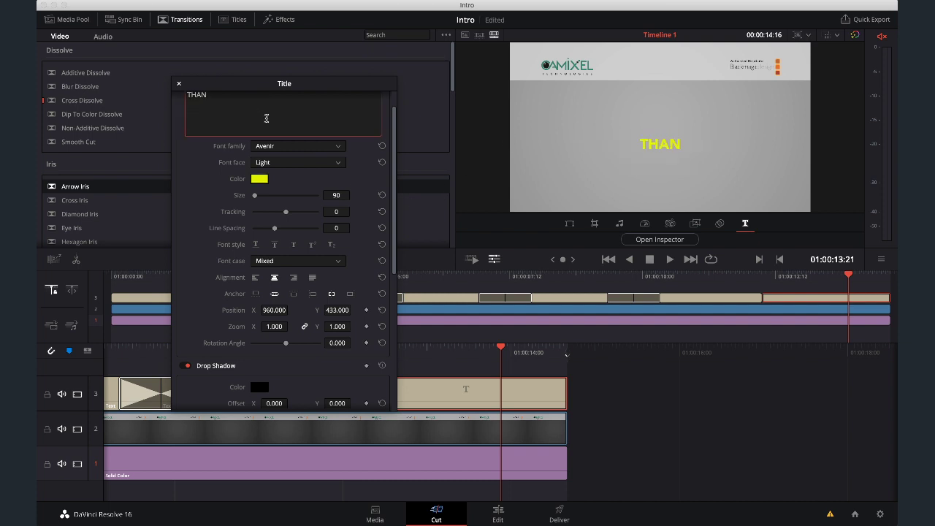
text(KS FOR JO)
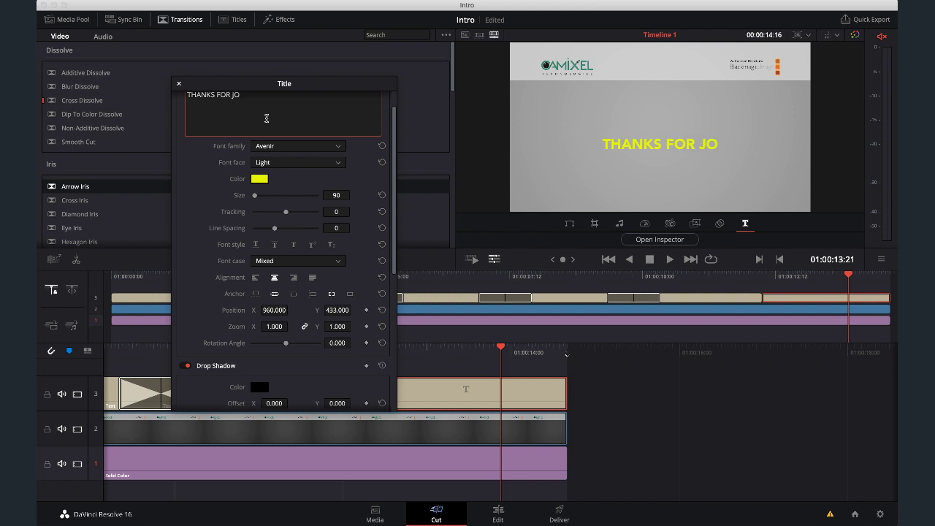
text(INIUN)
key(BackSpace)
key(BackSpace)
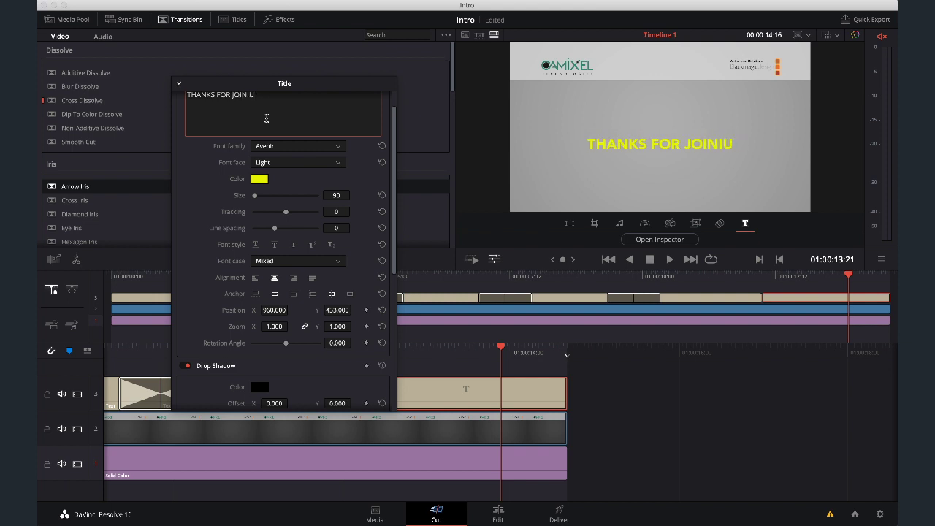
text(NG)
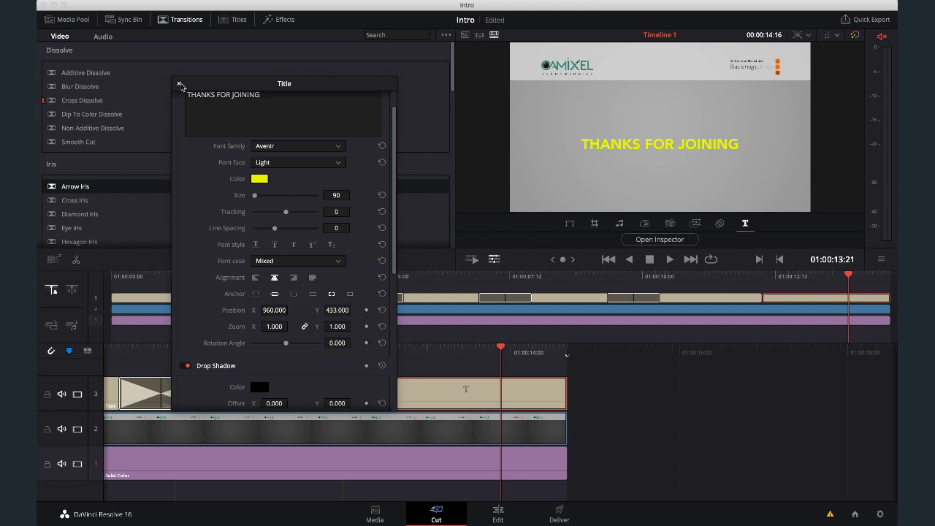
click(177, 86)
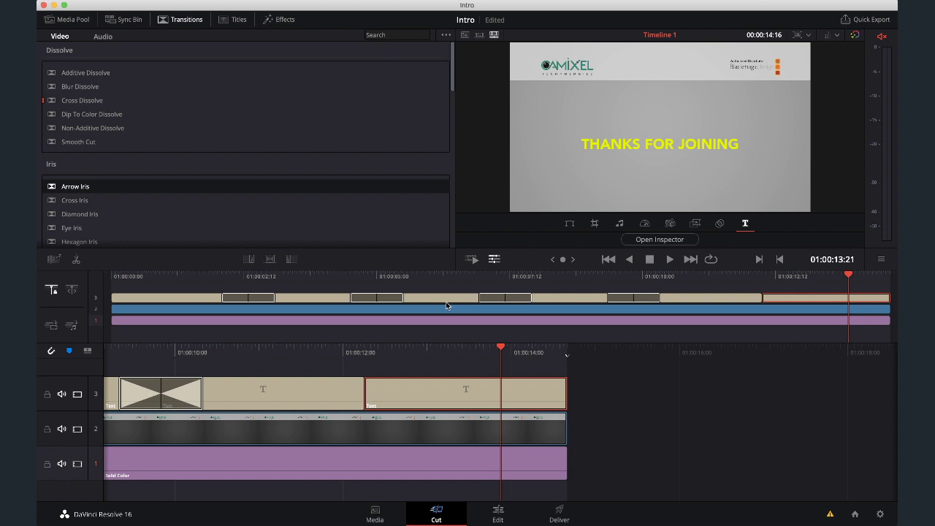
key(super+f)
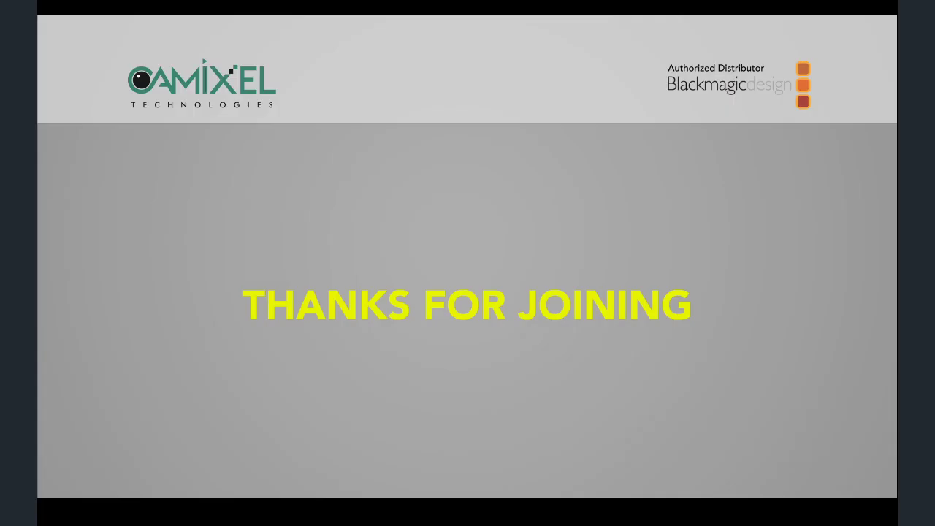